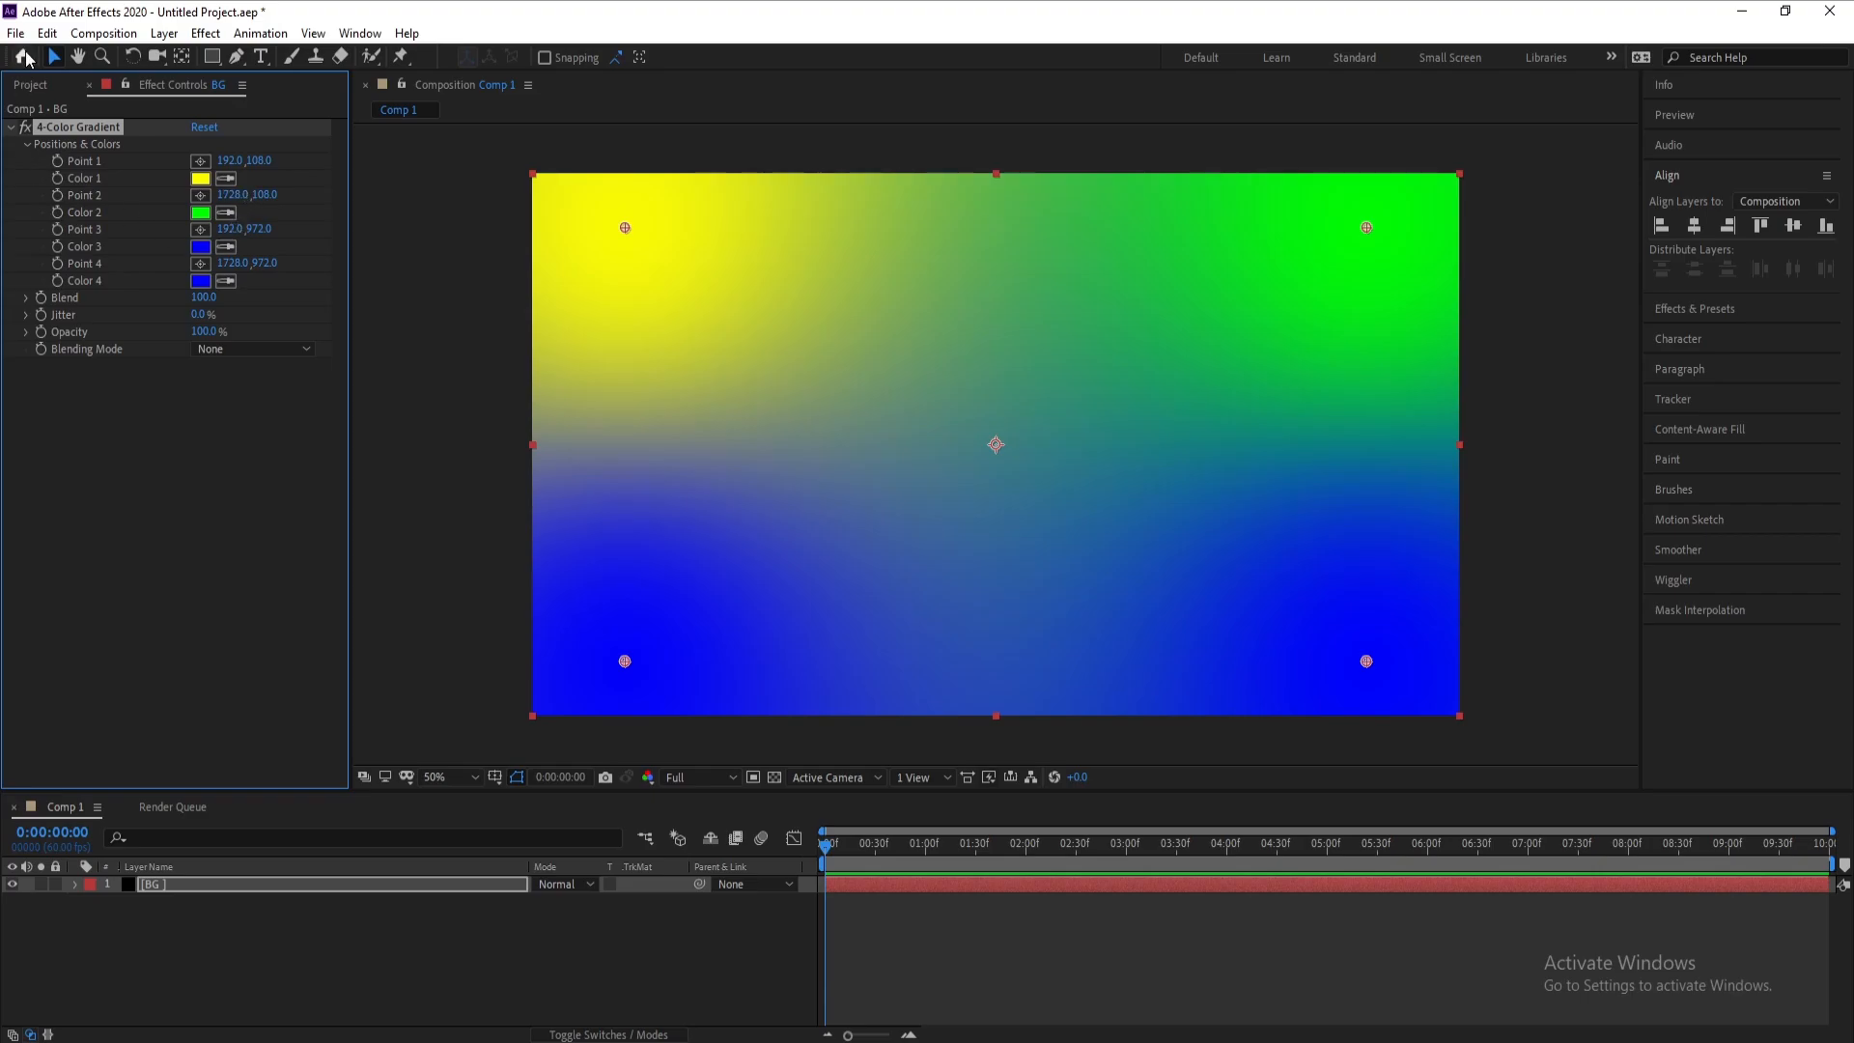
Undo the last gradient color change, and sample magenta for Color 1 and Color 2 and blue for Color 3 from the other swatches
left_click(46, 33)
left_click(72, 51)
left_click(226, 212)
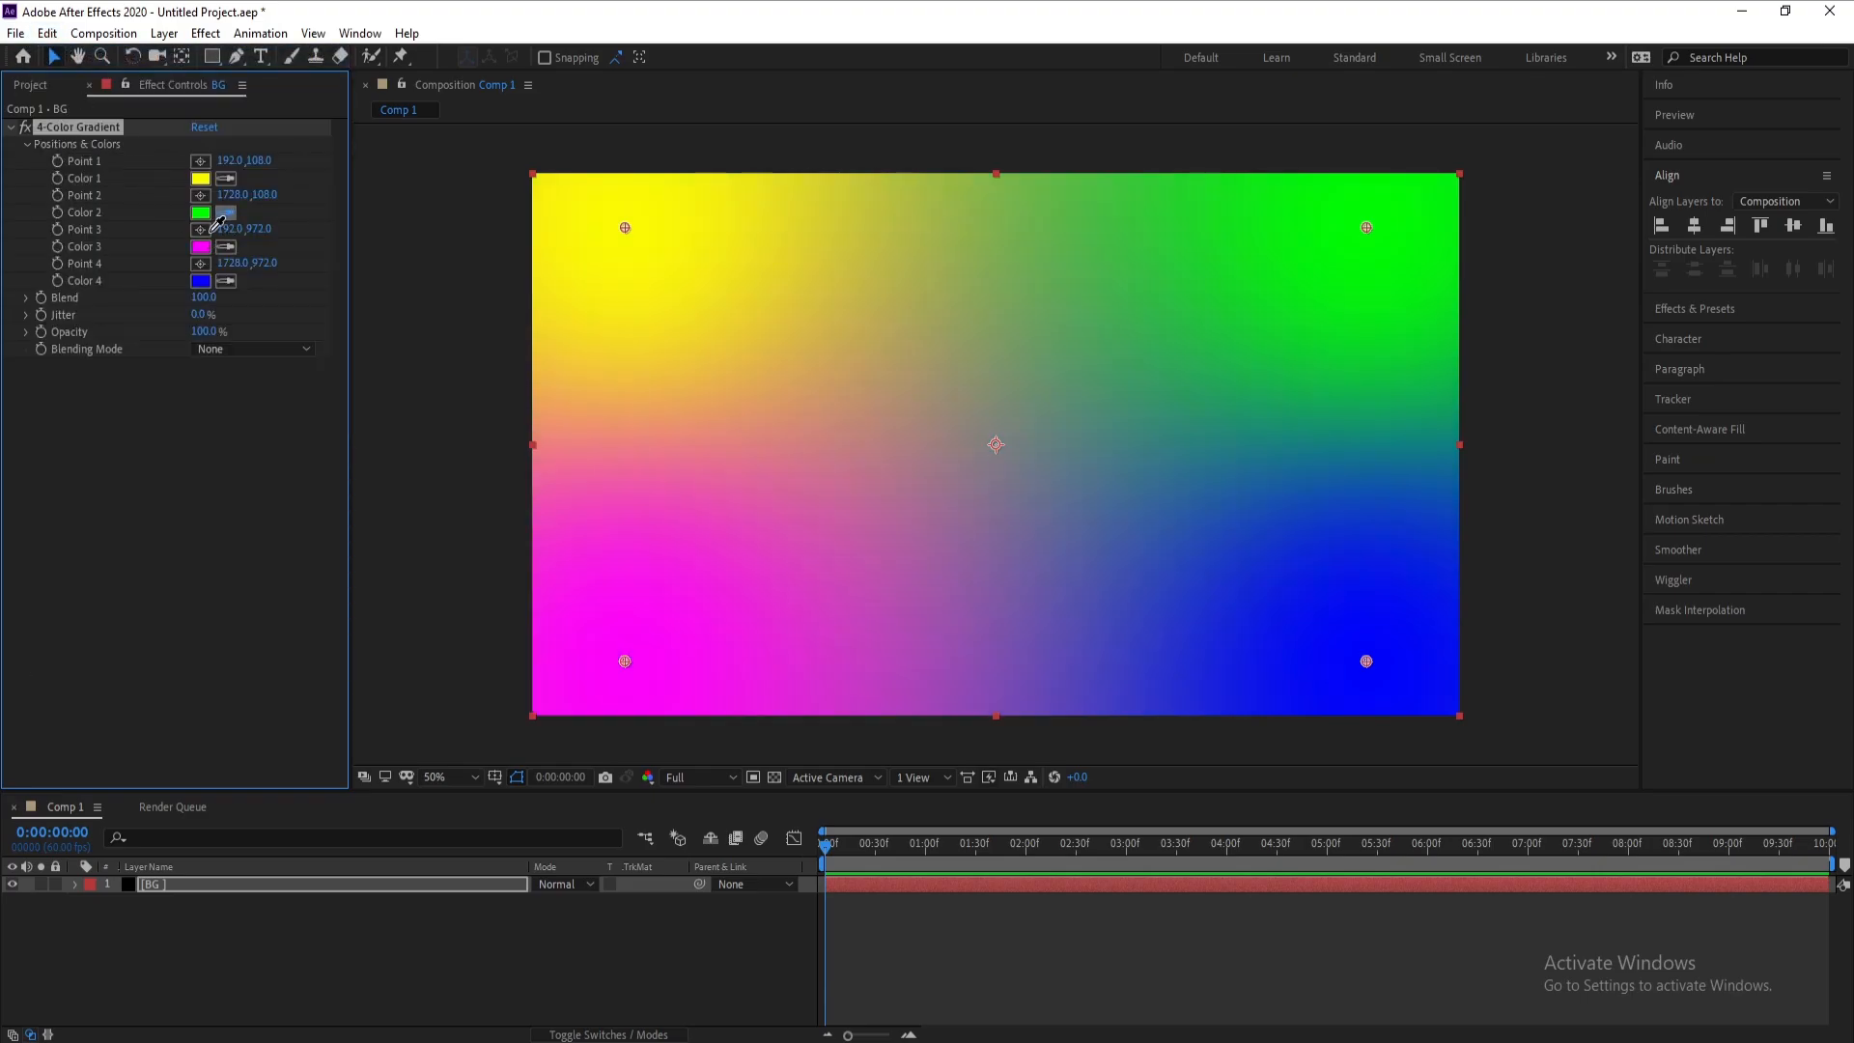
left_click(204, 247)
left_click(202, 280)
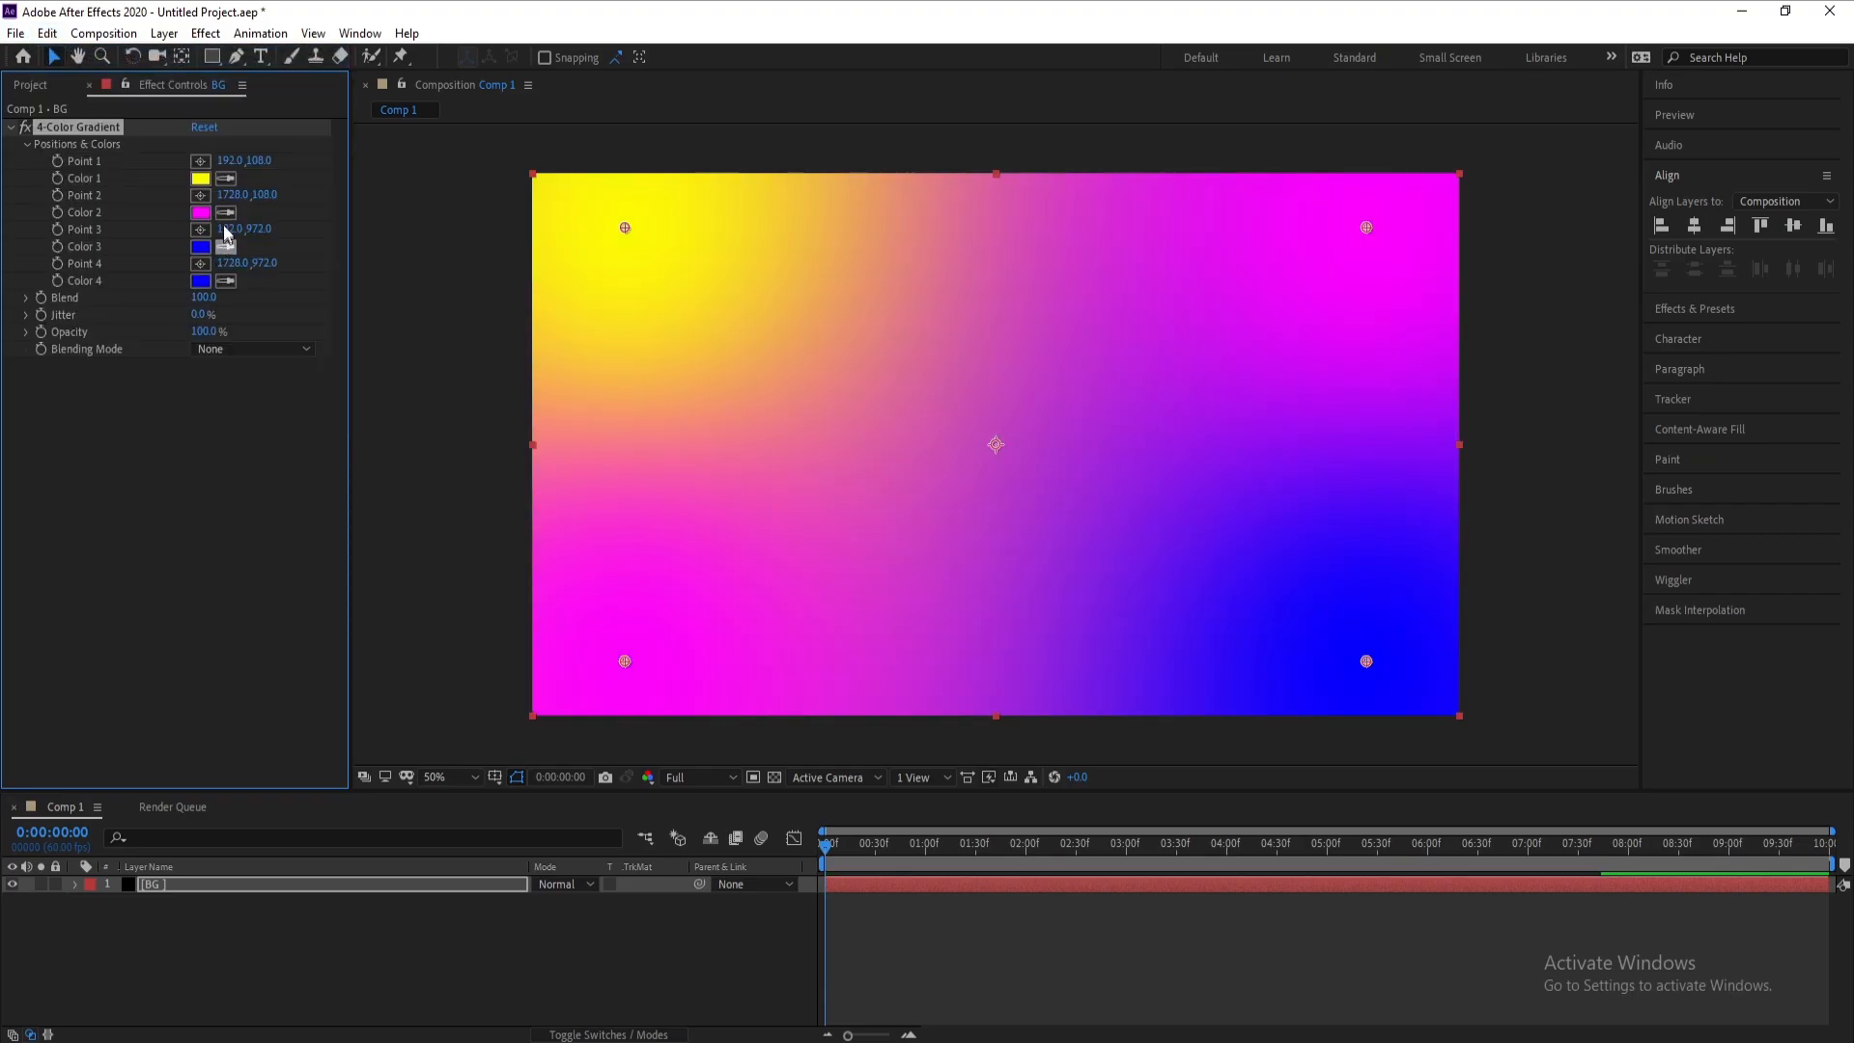
left_click(226, 177)
left_click(205, 214)
Darken the gradient's two upper colors, setting Color 2 to 240024 and Color 1 to 370037
left_click(205, 214)
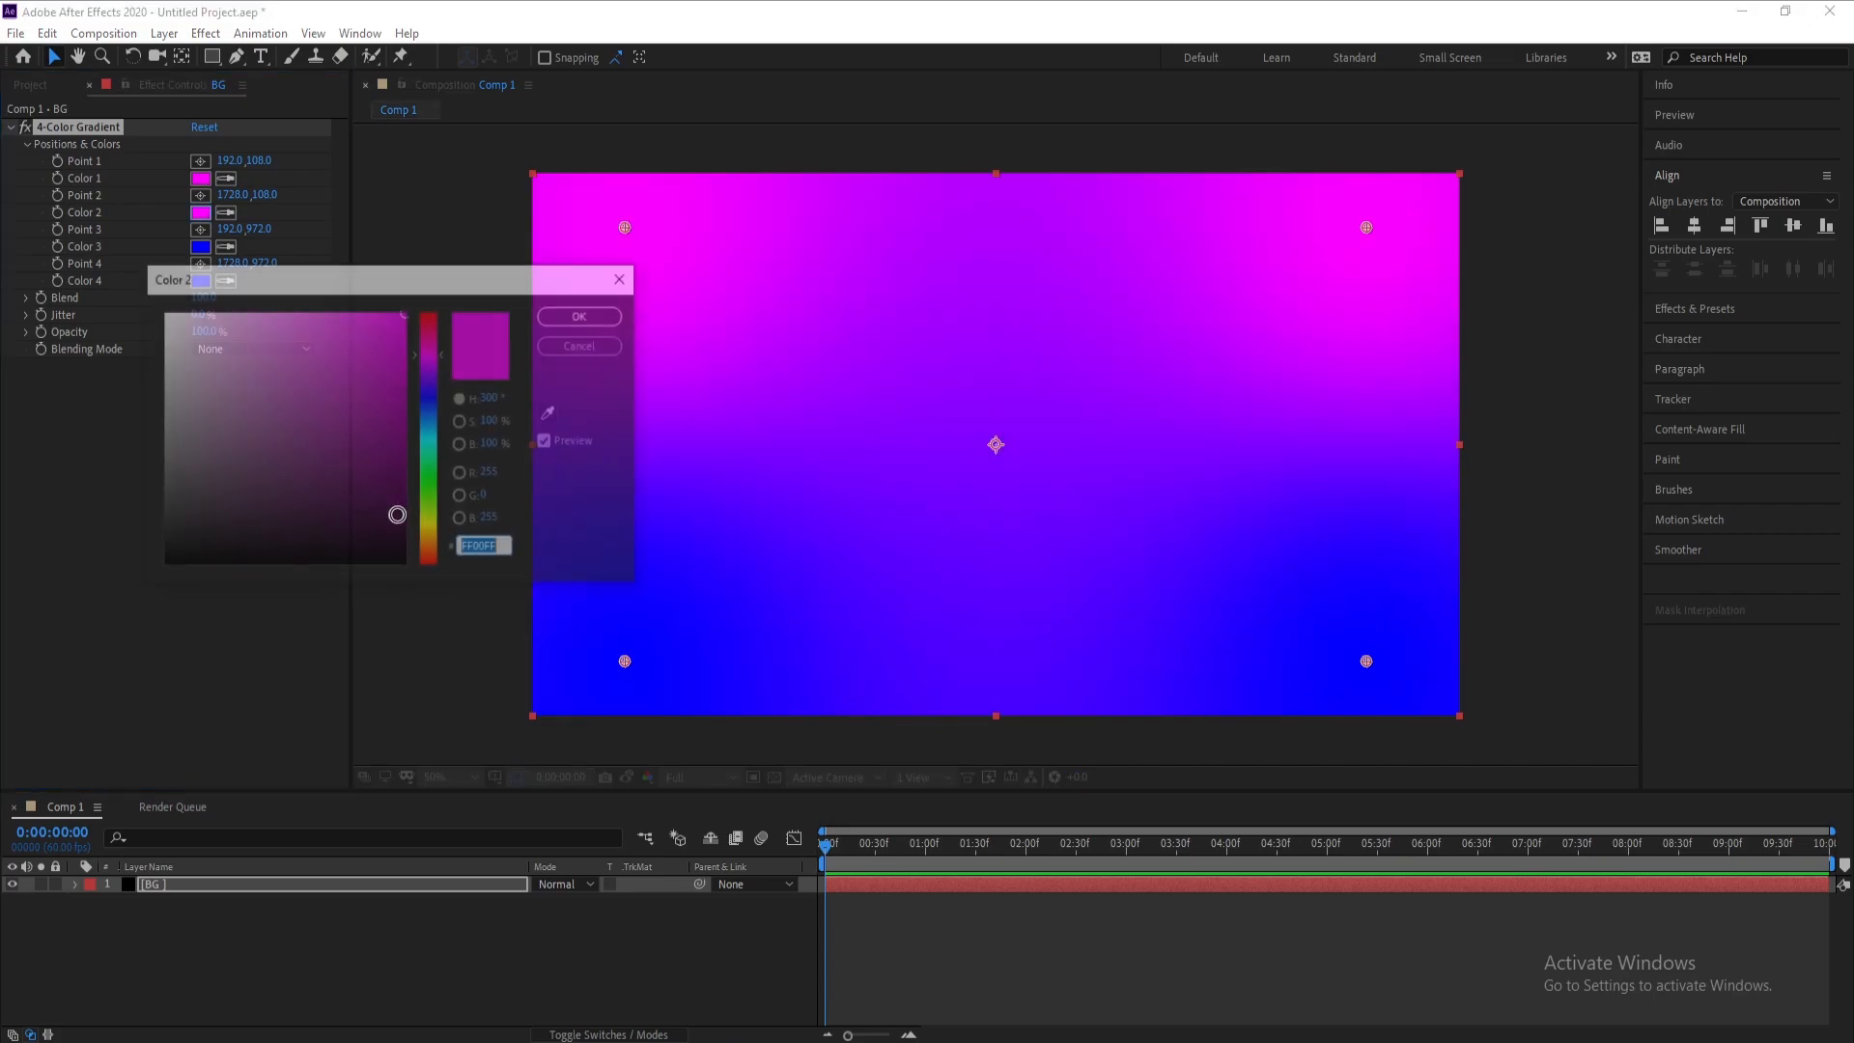
mouse_move(401, 490)
left_mouse_down()
mouse_move(426, 487)
mouse_move(444, 530)
left_mouse_up()
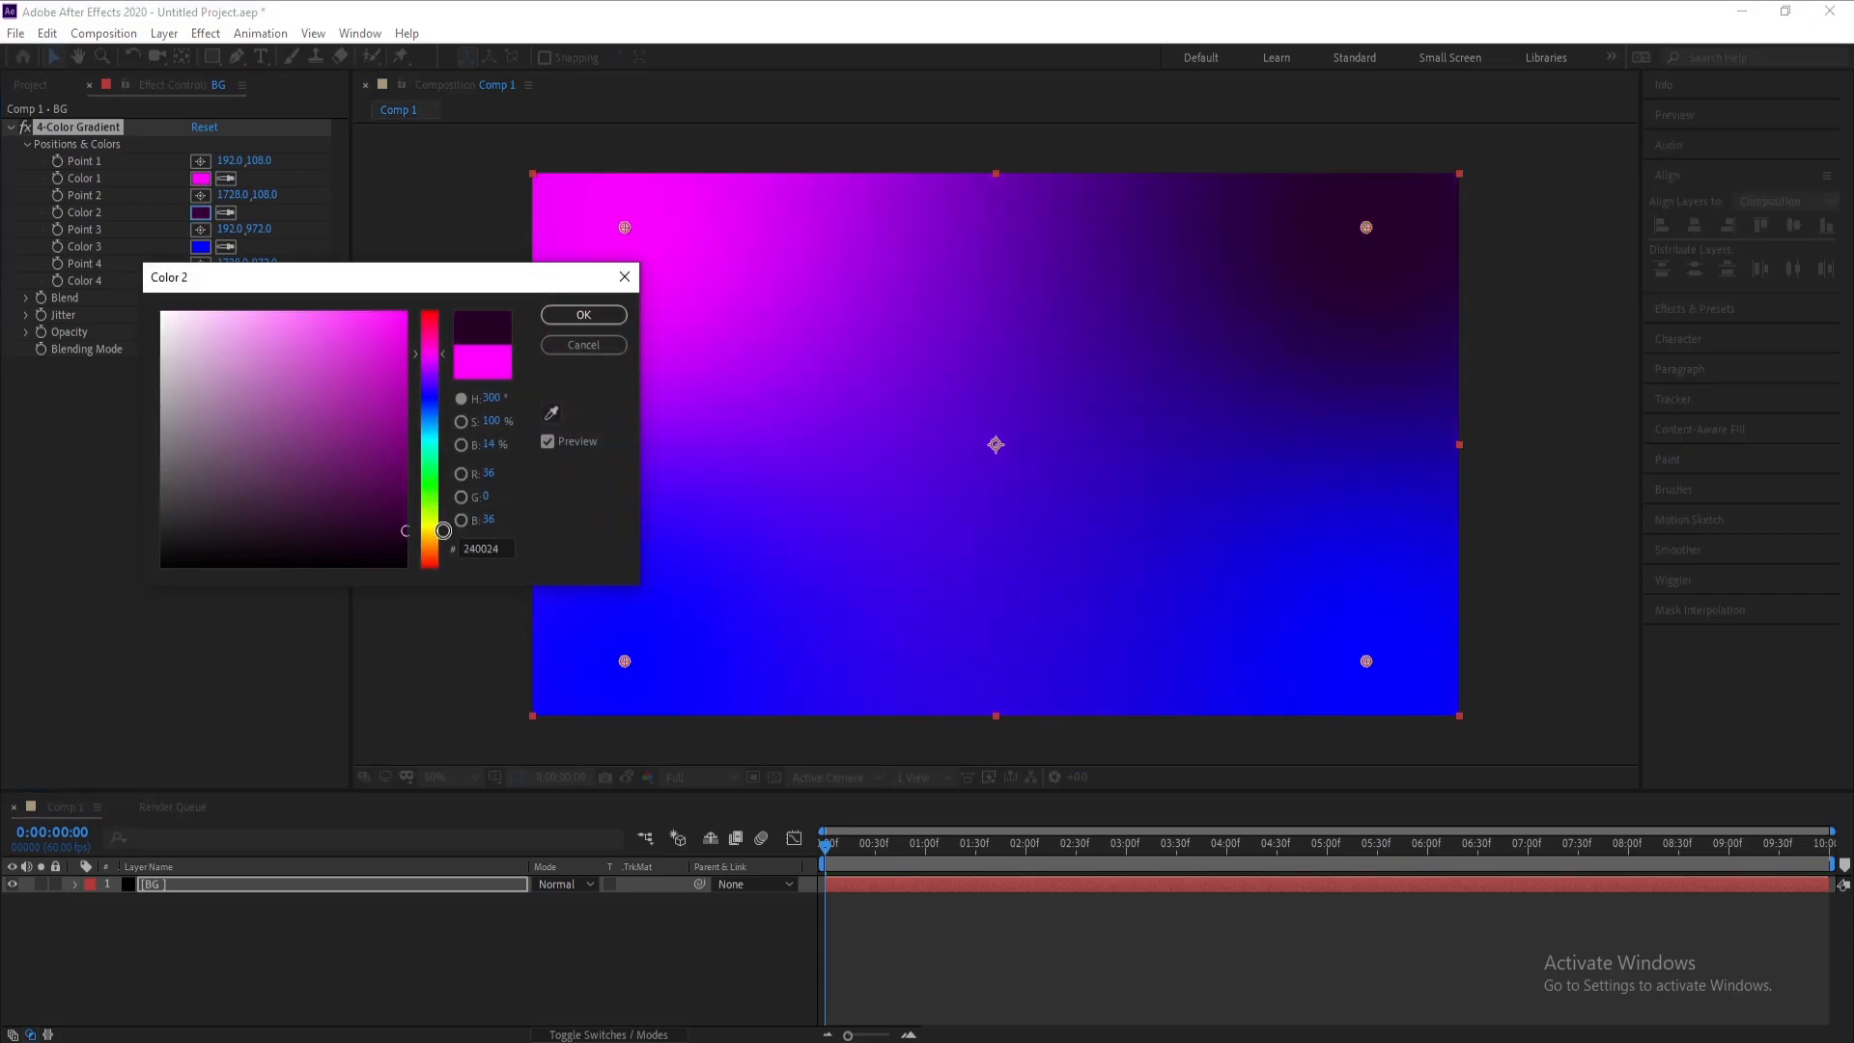
left_click(587, 315)
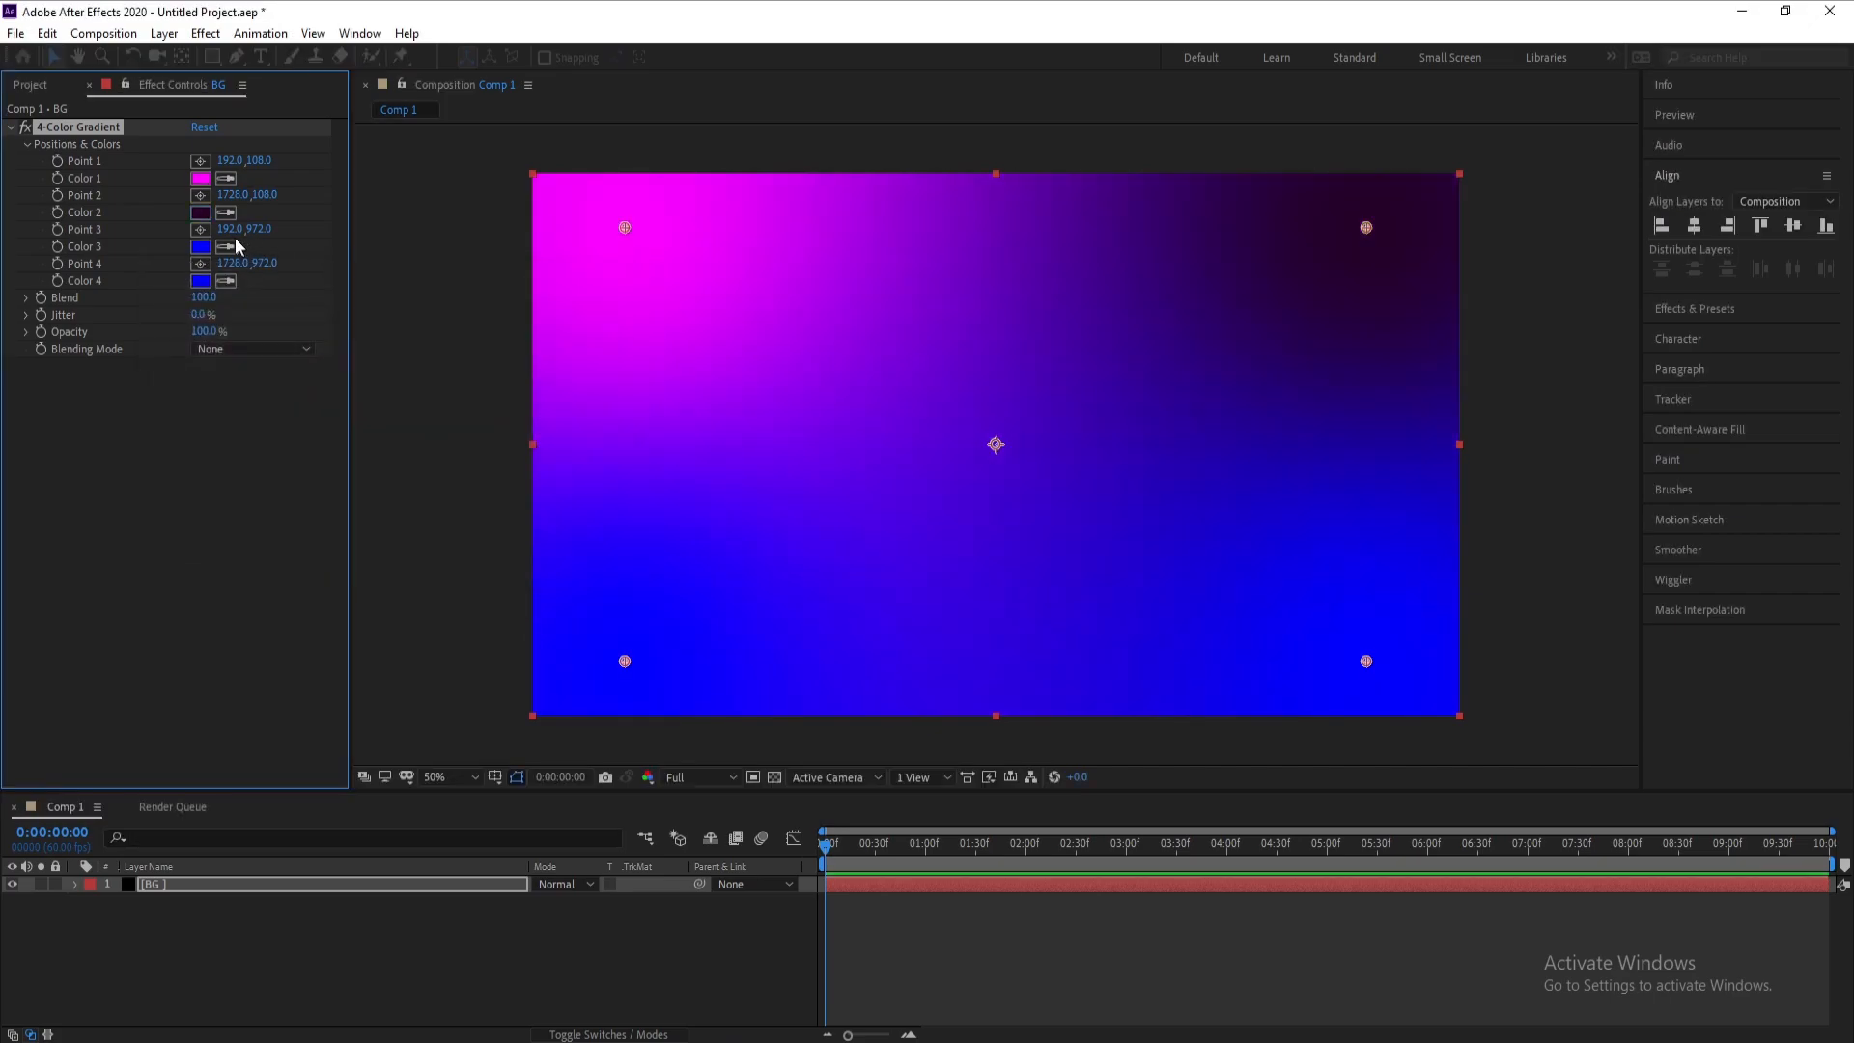
left_click(200, 178)
mouse_move(319, 347)
left_mouse_down()
mouse_move(447, 537)
mouse_move(442, 491)
mouse_move(454, 512)
left_mouse_up()
left_click(583, 315)
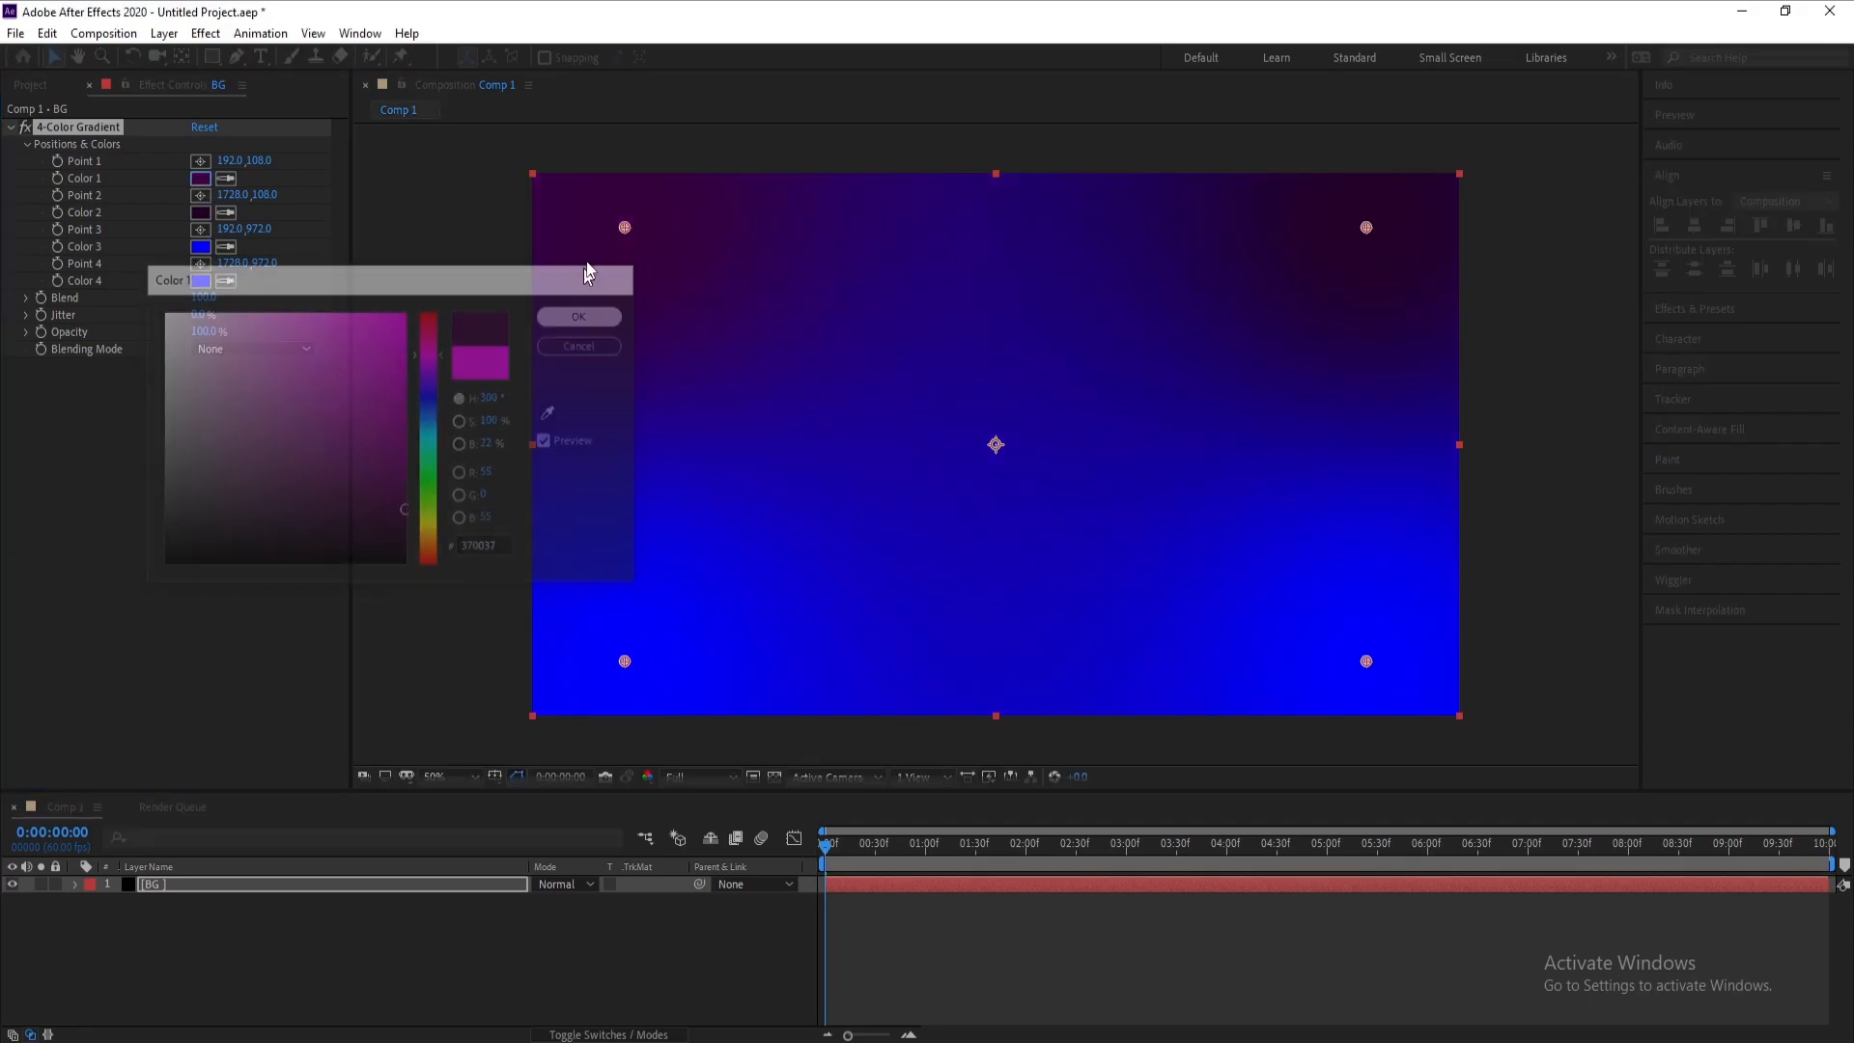
Reposition the gradient's upper color points, moving Point 1 to about 216, 210 and Point 2 to about 1574, 292
left_click_drag(624, 226, 643, 276)
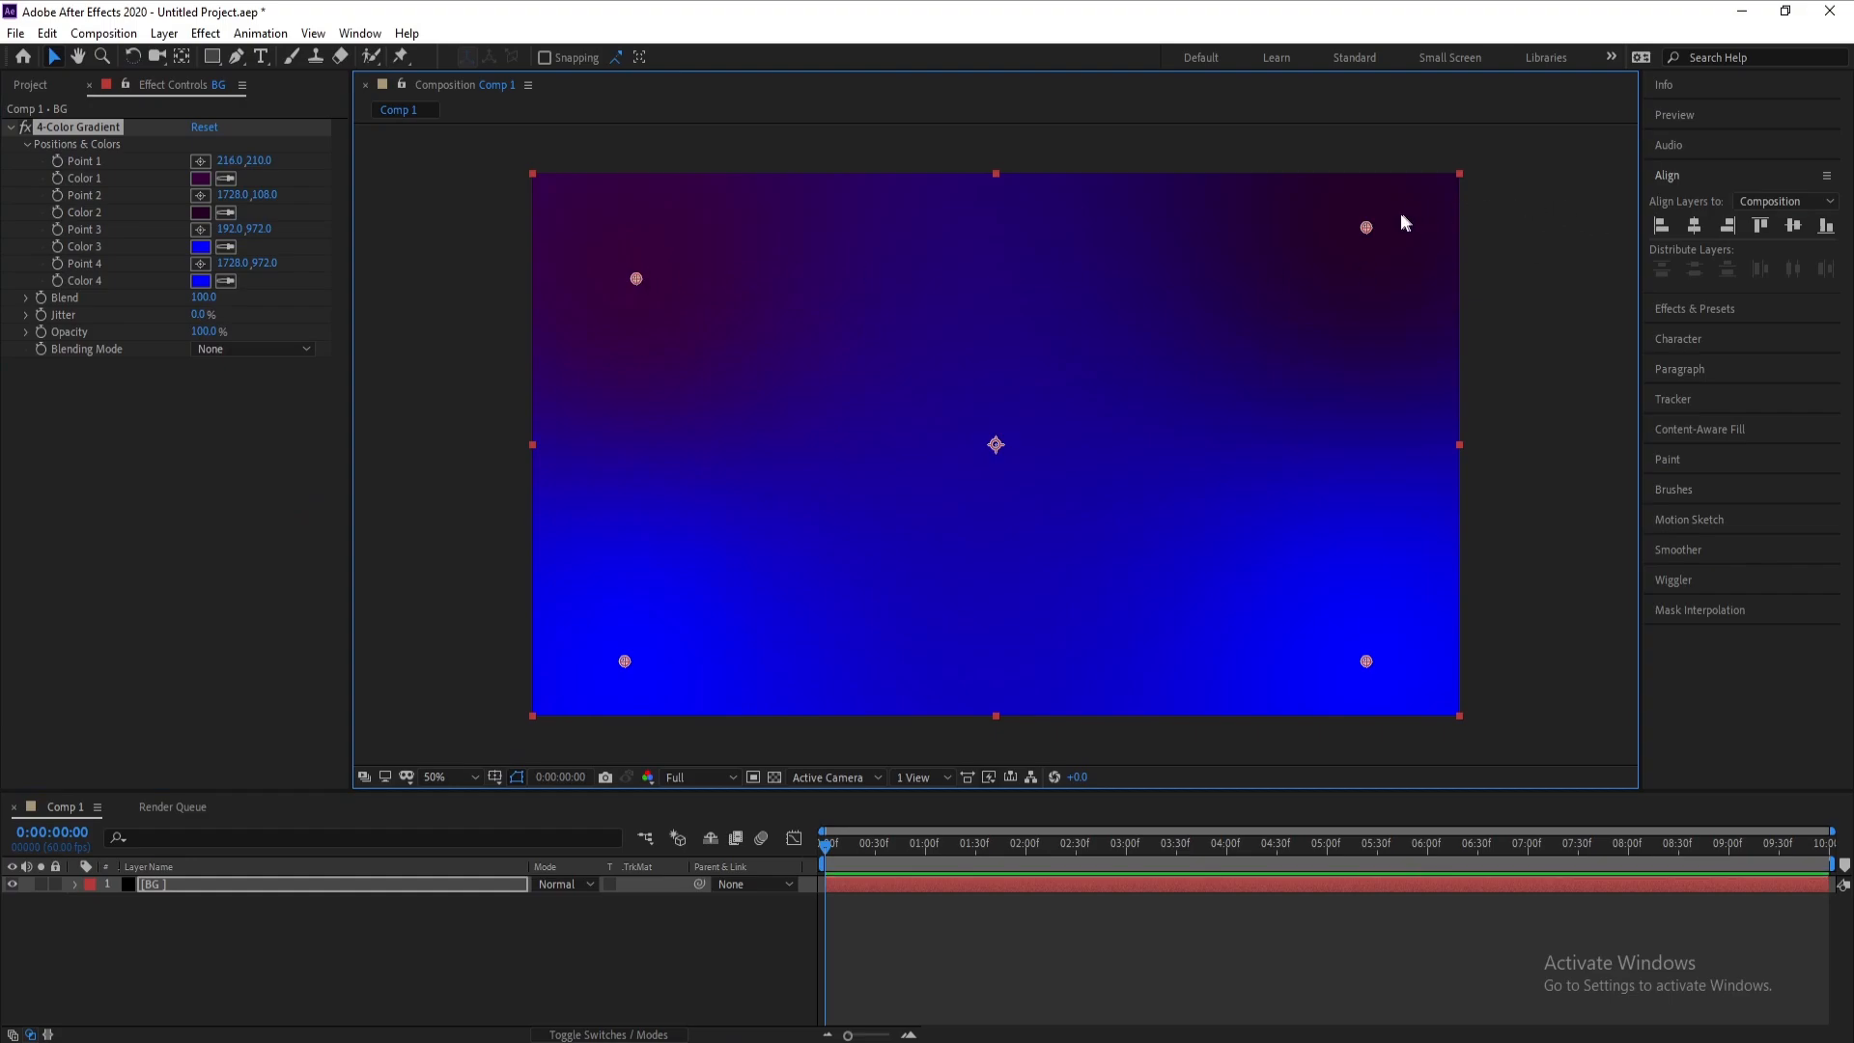
left_click_drag(1369, 229, 1294, 321)
Darken the gradient's two lower colors, setting Color 4 to 00002B and Color 3 to a very dark blue
left_click(200, 280)
left_click_drag(340, 502, 474, 510)
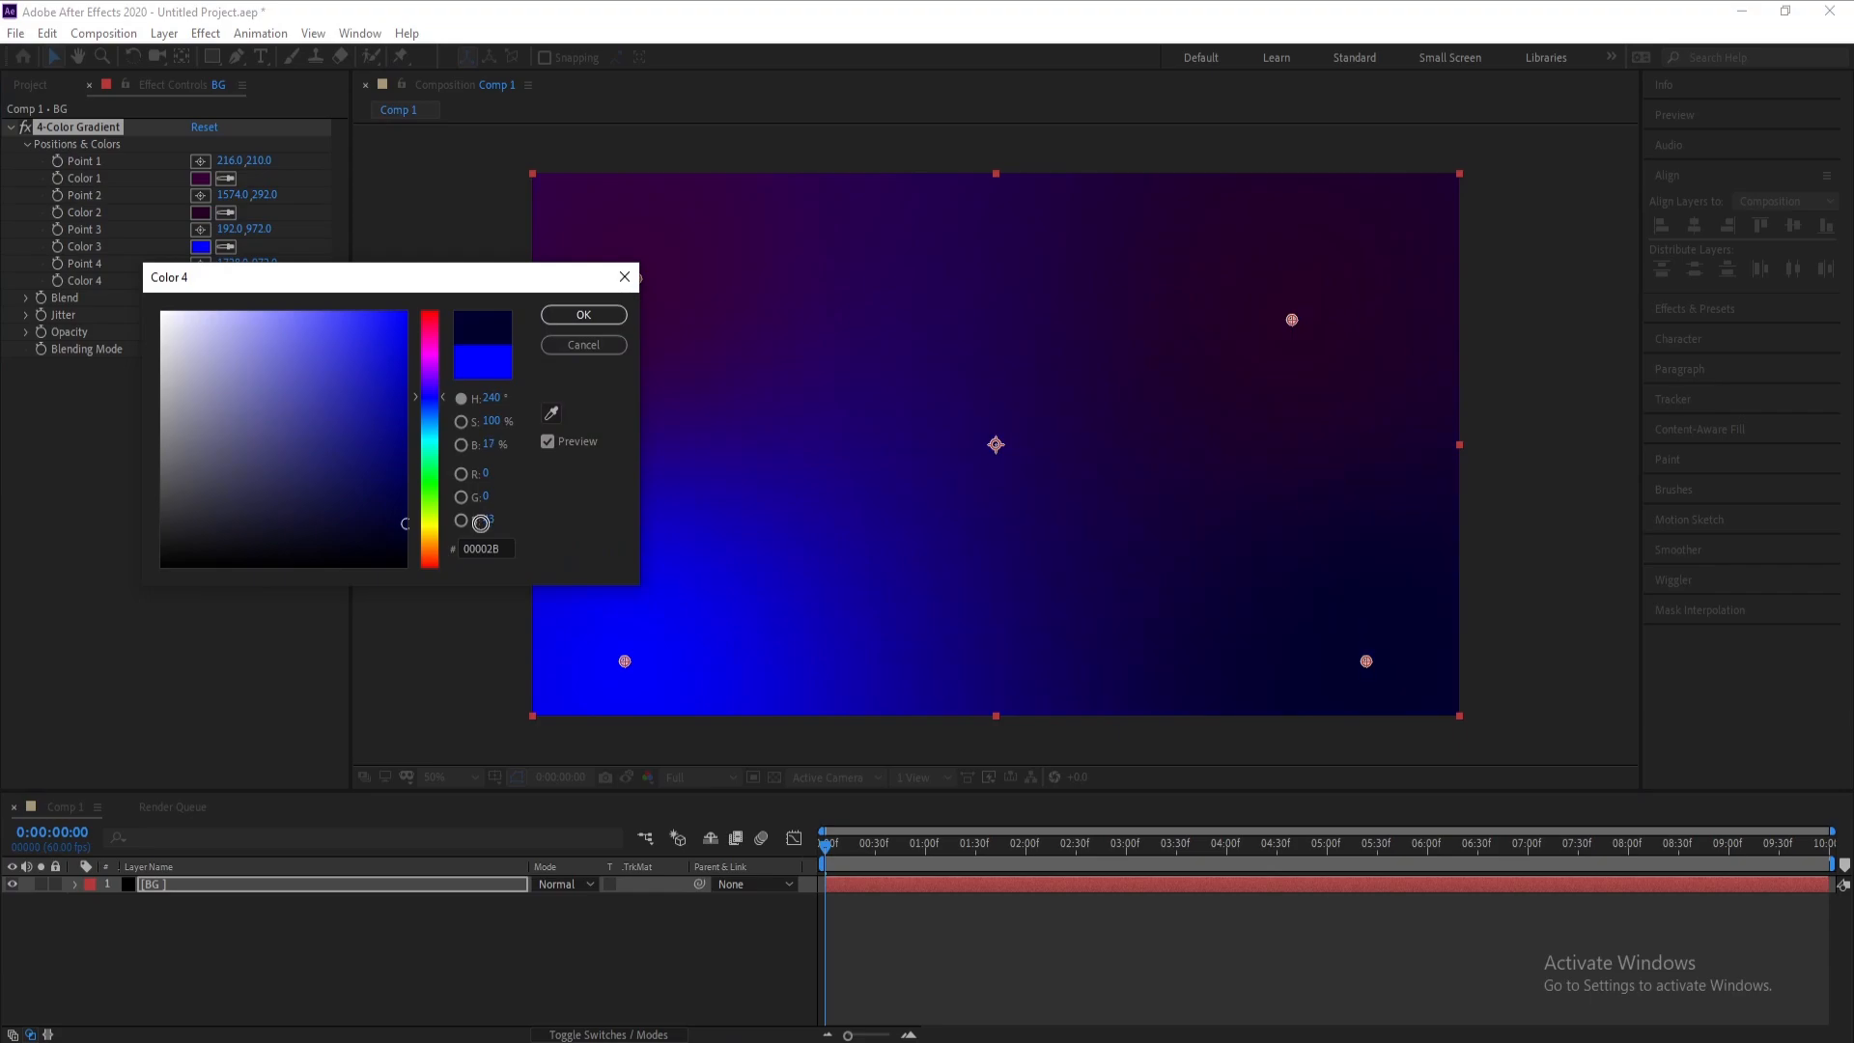
left_click(585, 318)
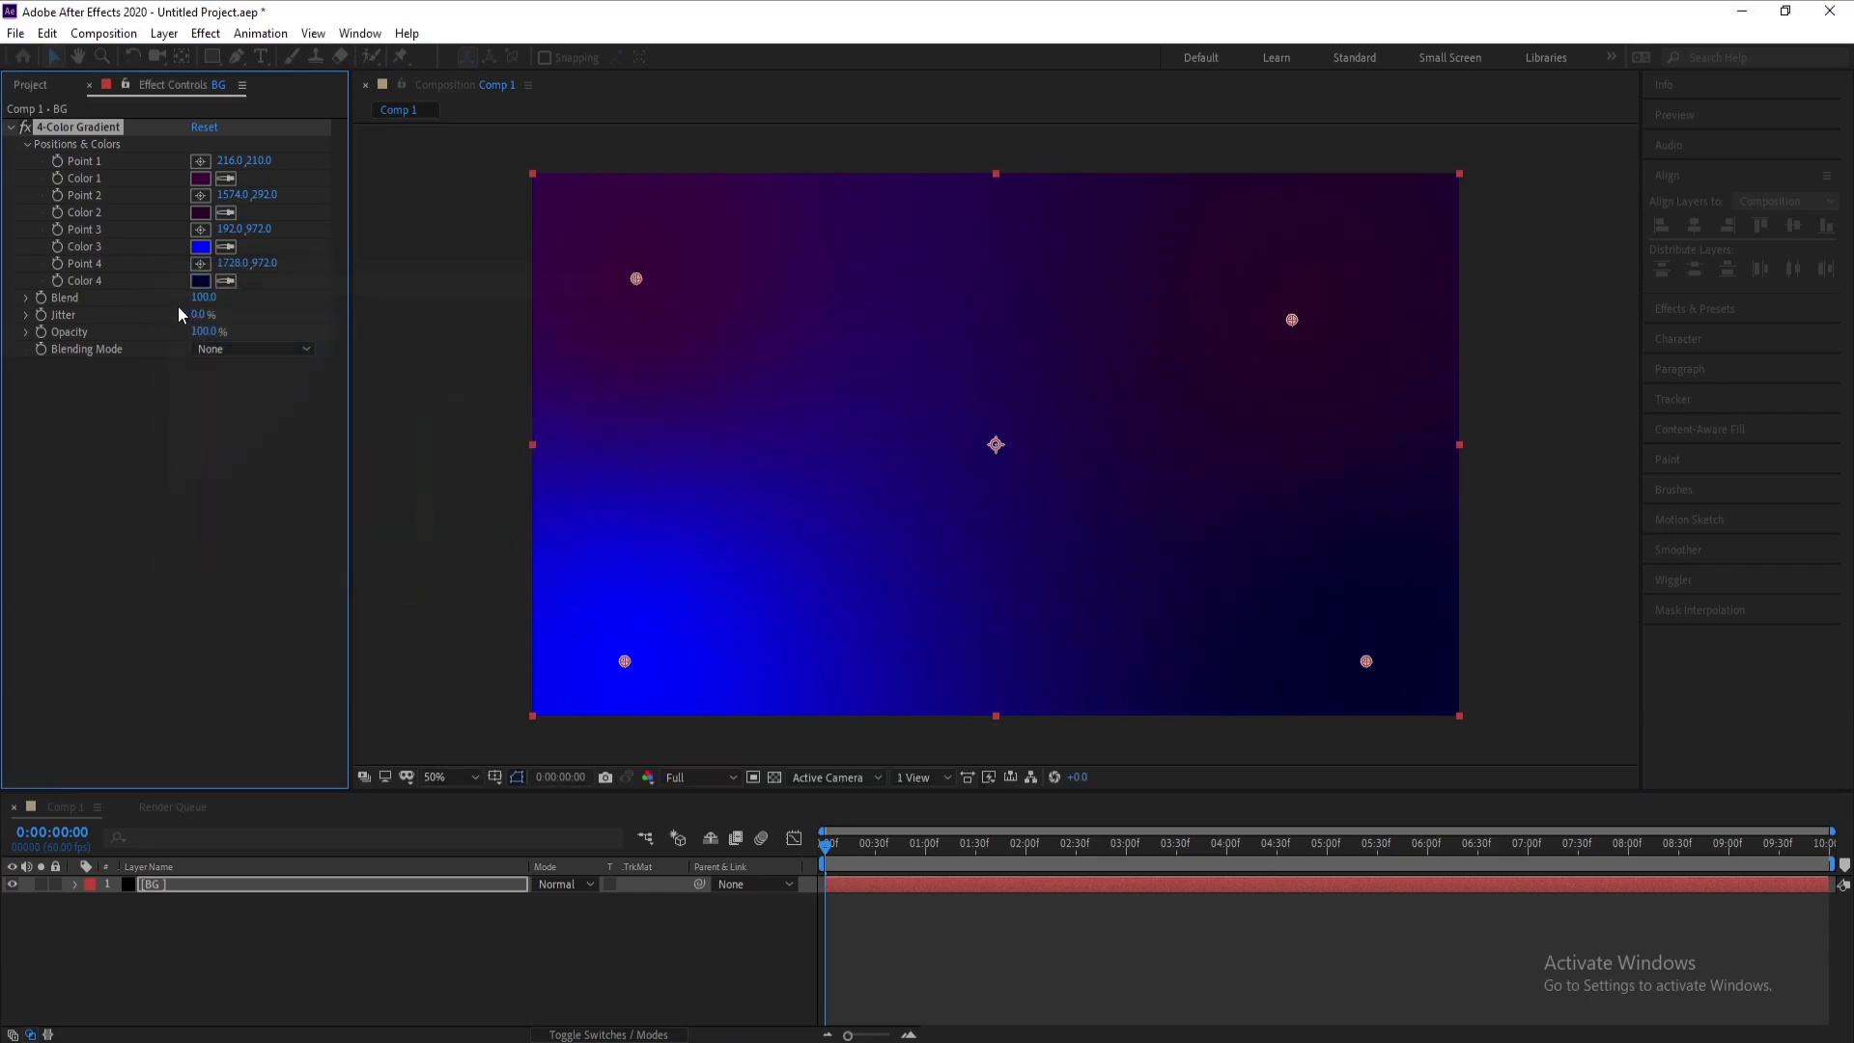
left_click(205, 250)
left_click_drag(403, 319, 451, 504)
left_click(585, 316)
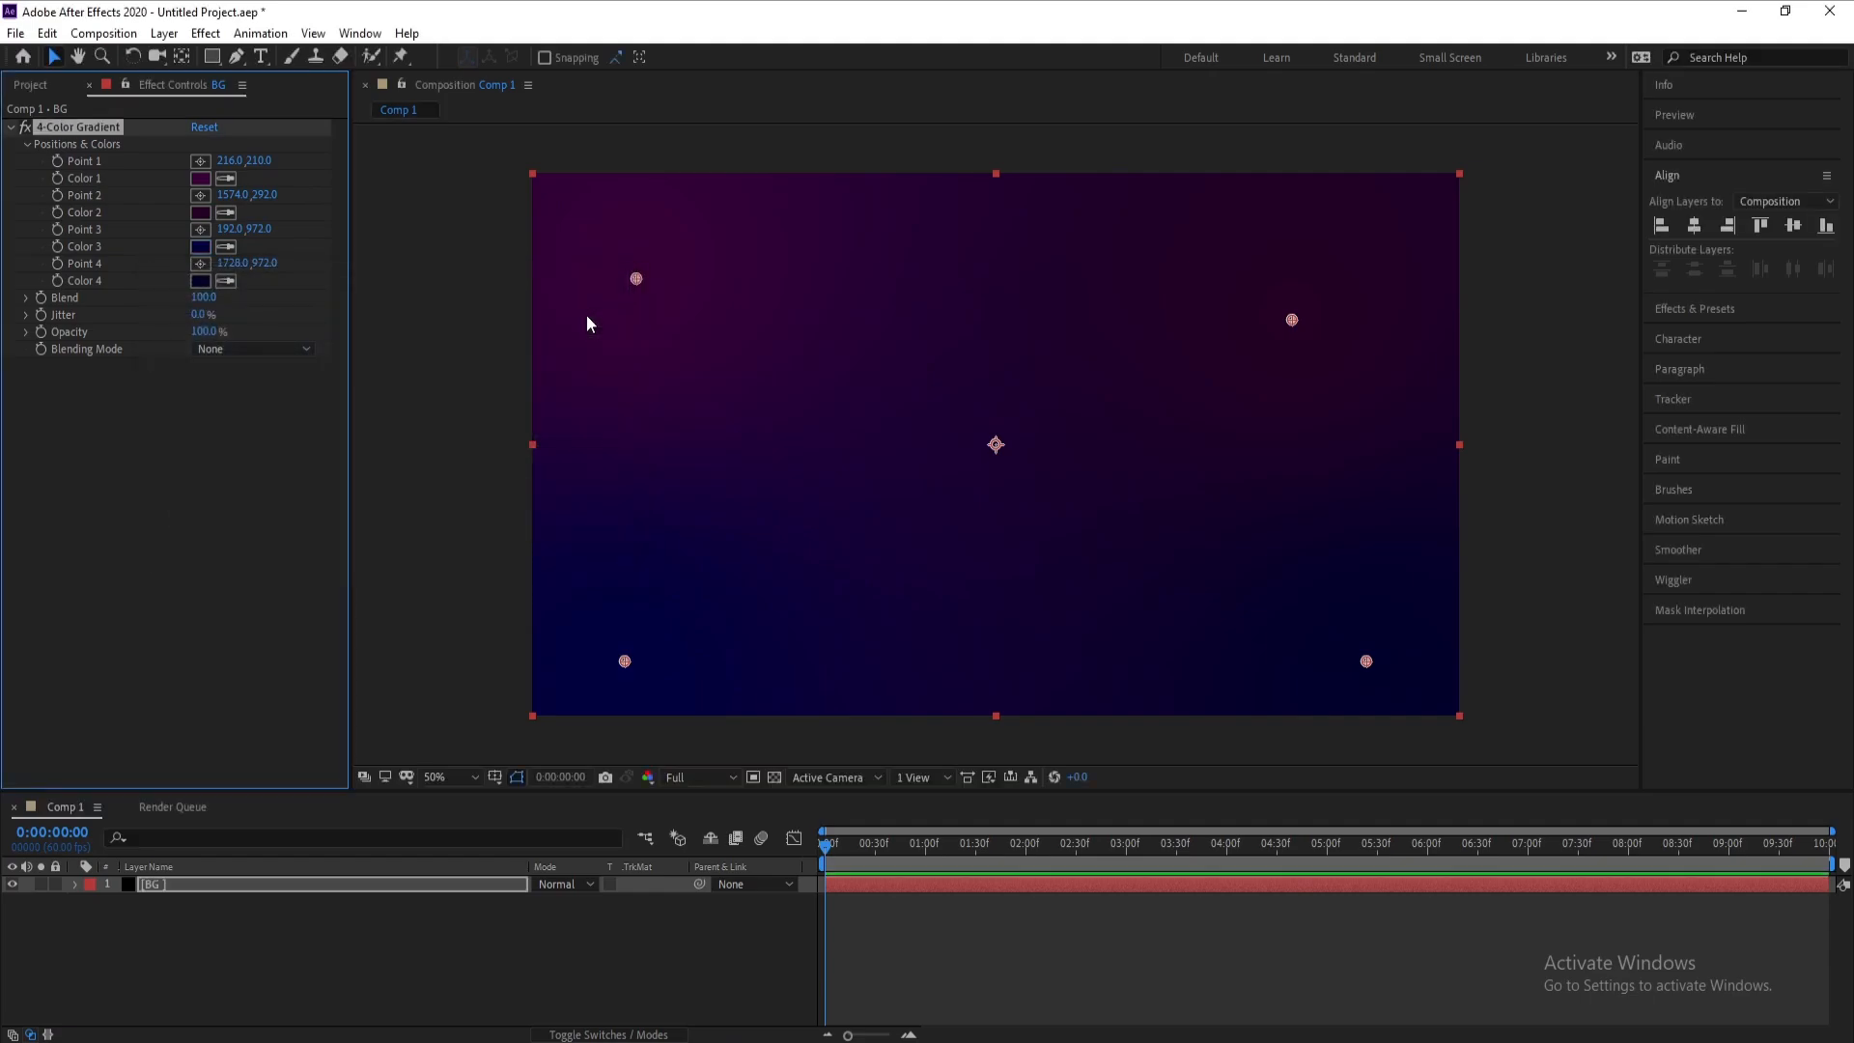
Raise the 4-Color Gradient's Blend to about 732 and deselect the BG layer
left_click_drag(207, 298, 566, 318)
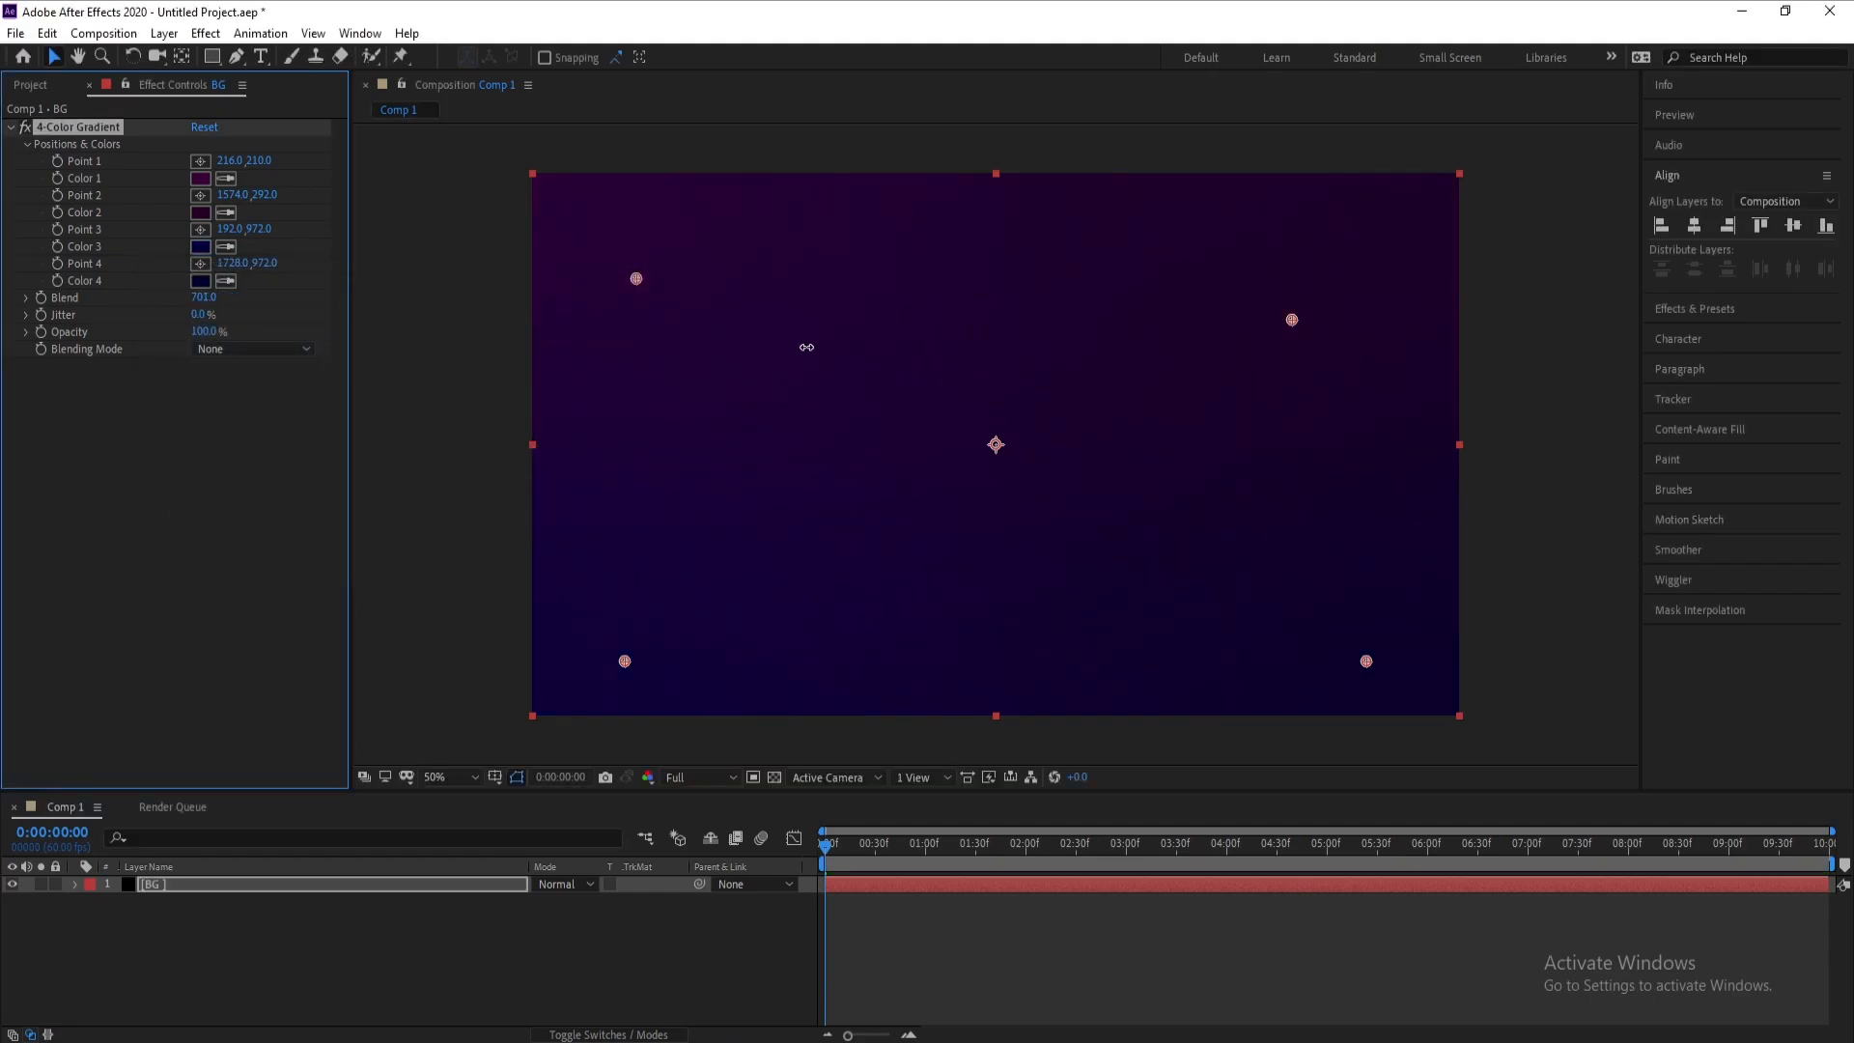
left_click(446, 526)
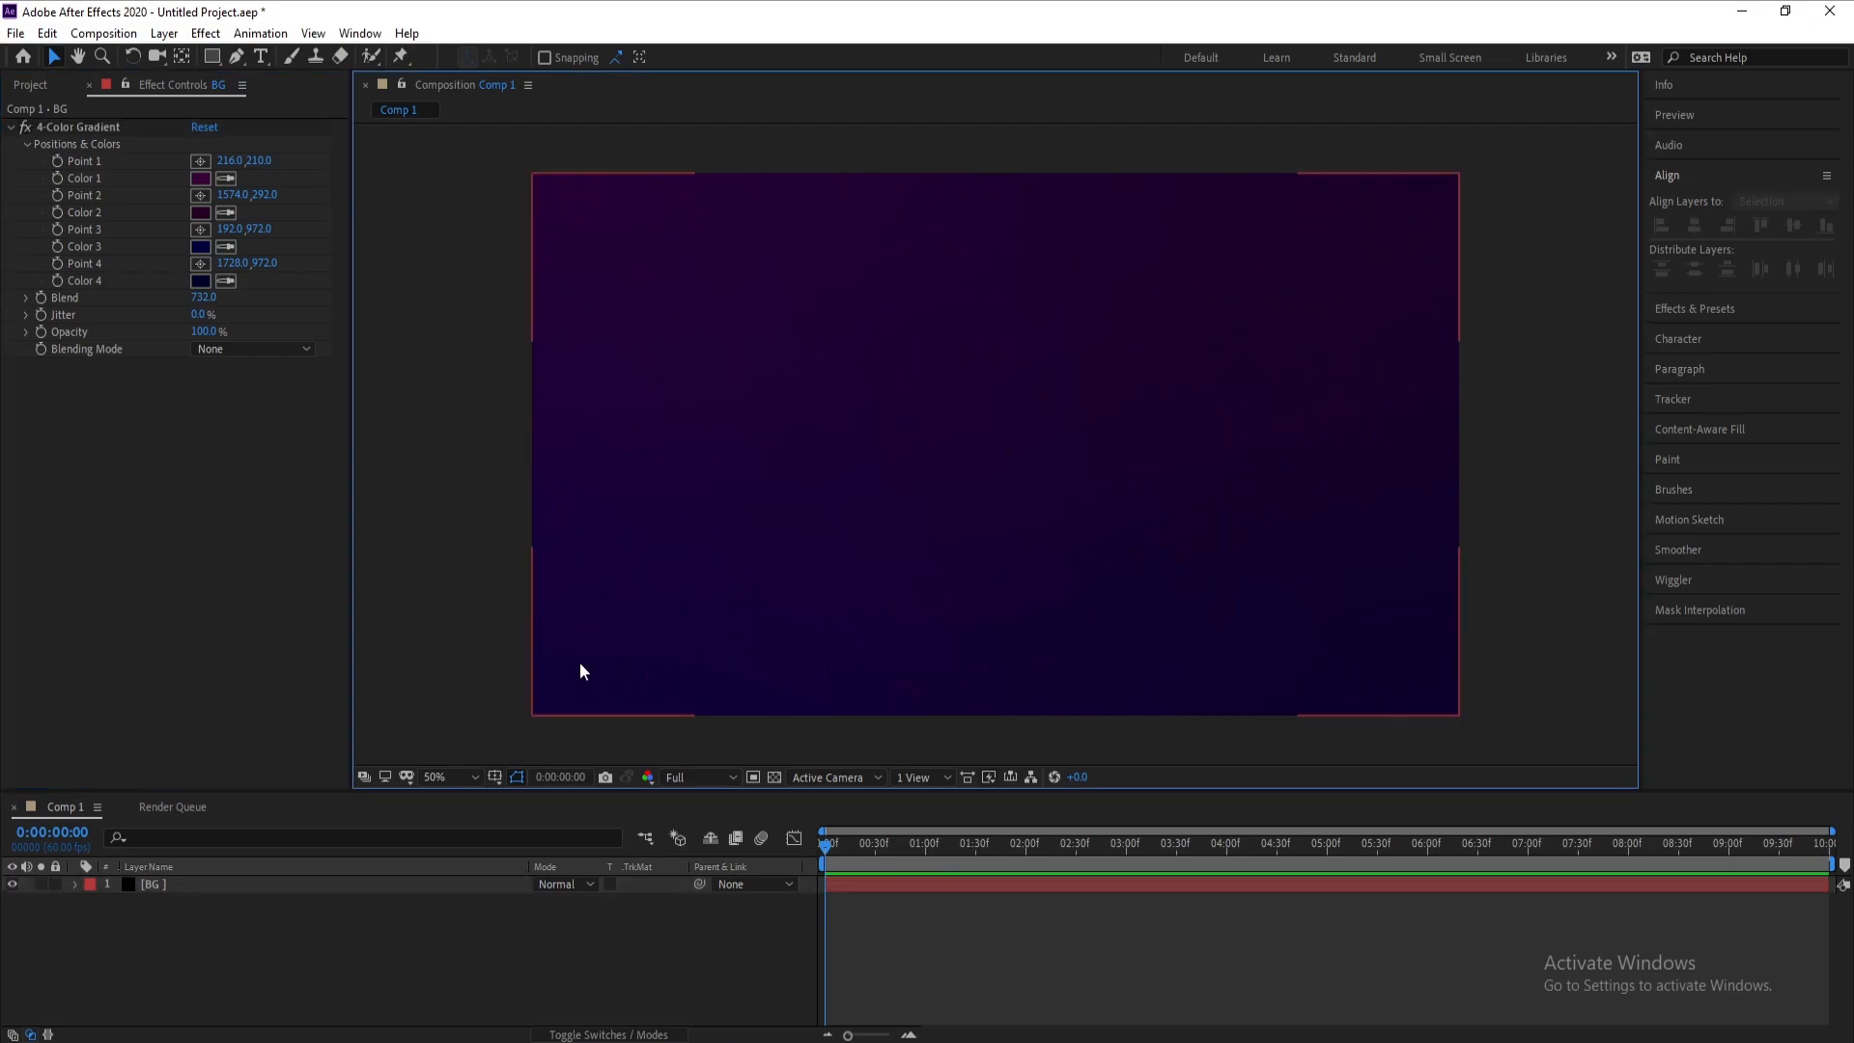
left_click(431, 1002)
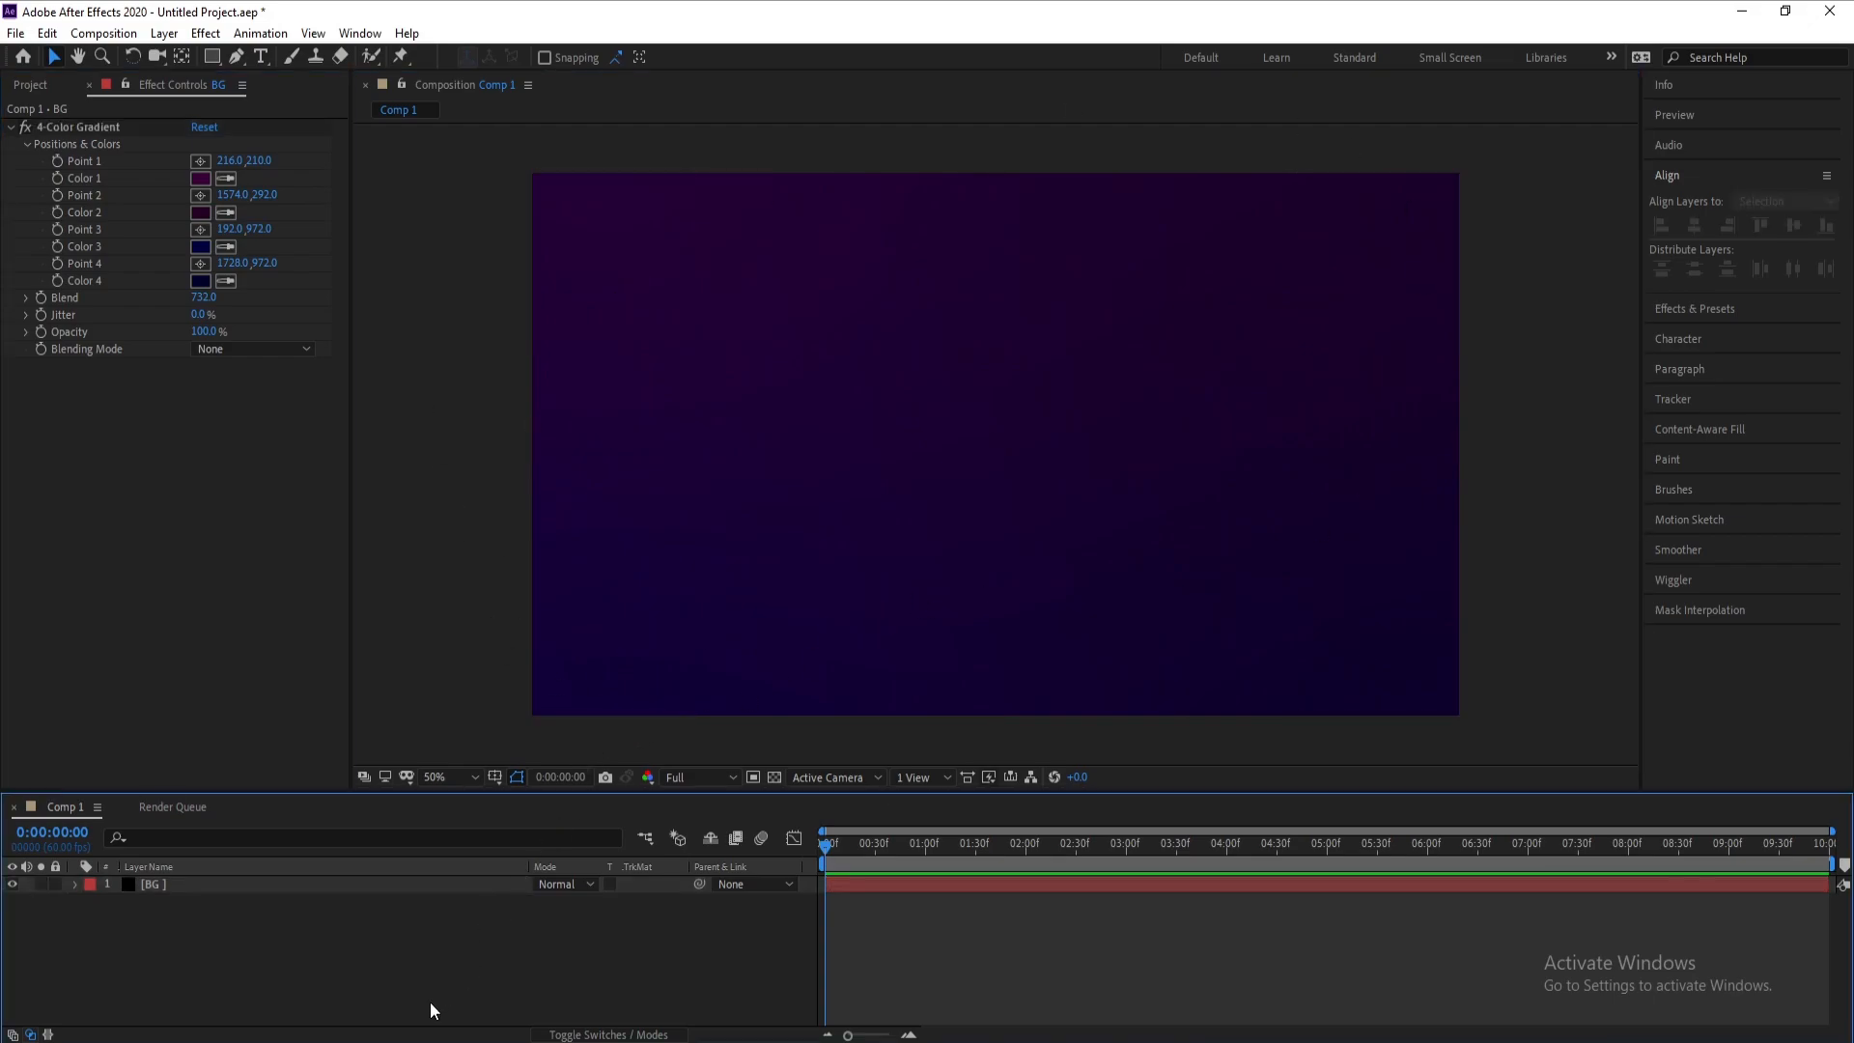
Create a text layer reading "Text" near the middle of the composition
left_click(264, 55)
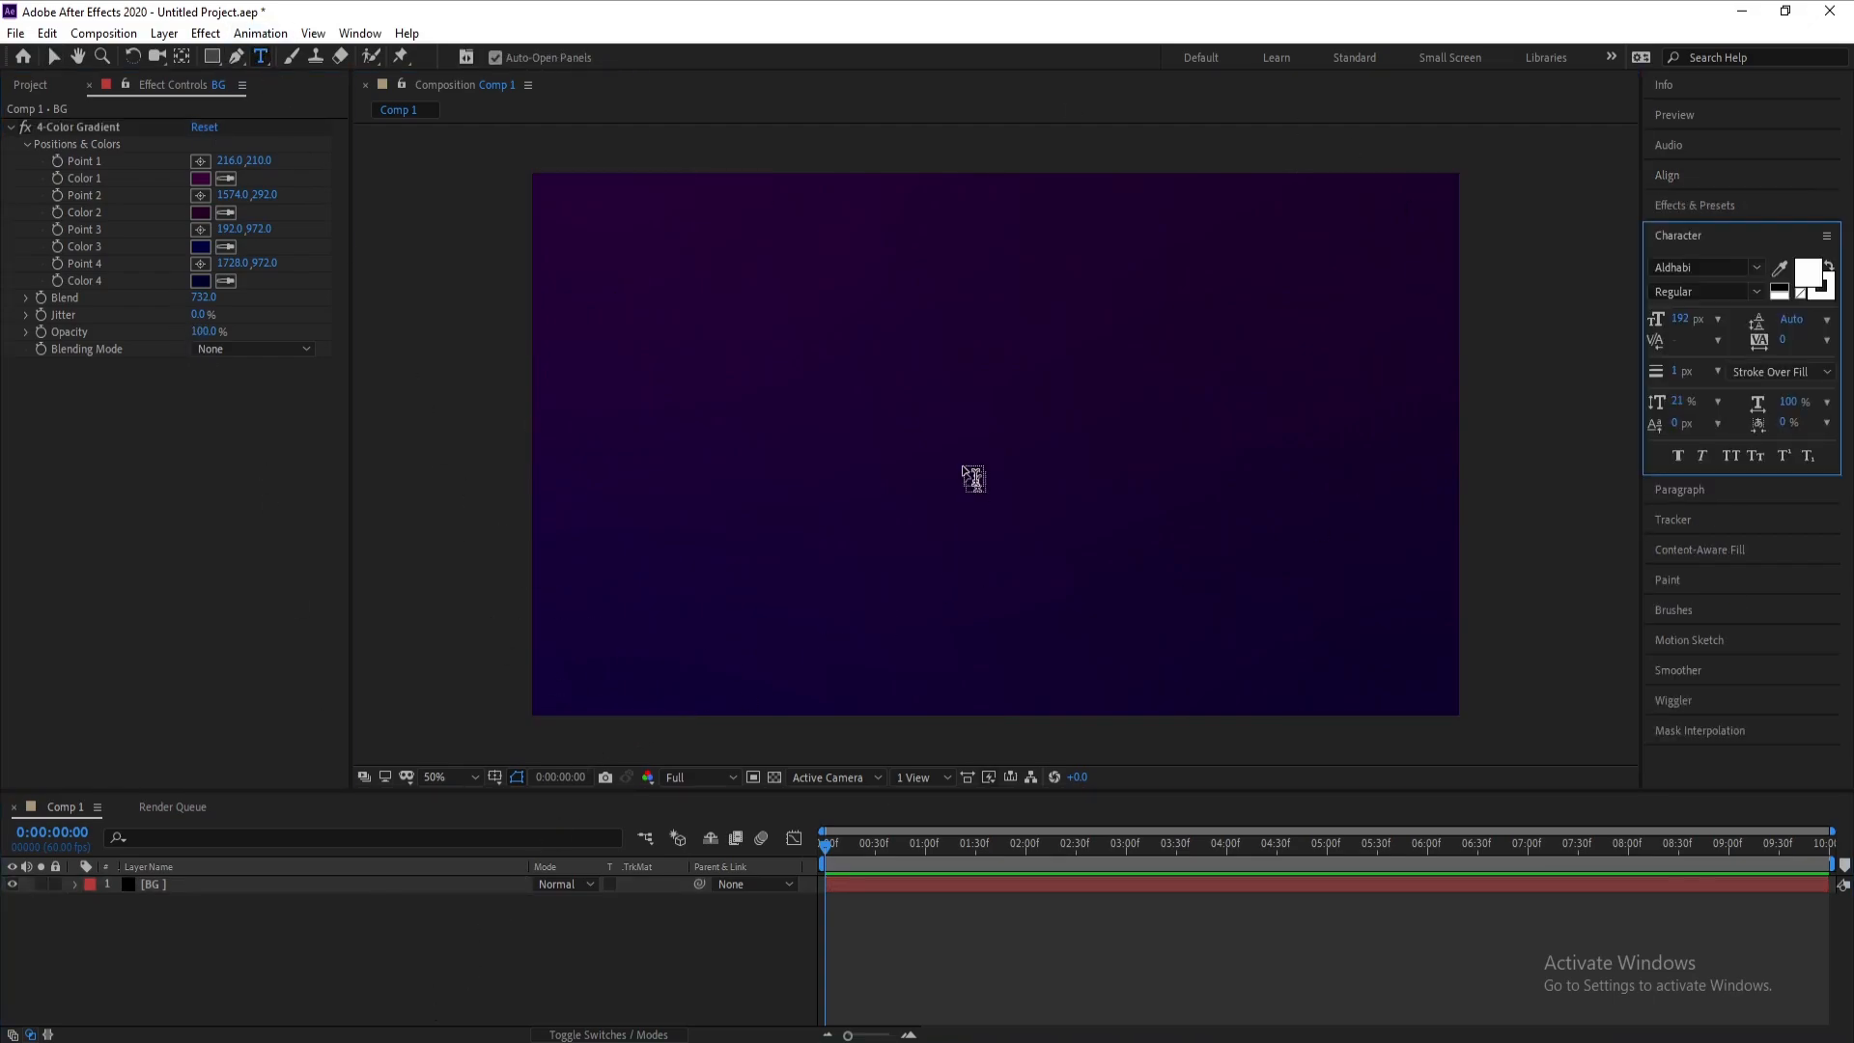
left_click(956, 425)
type("T")
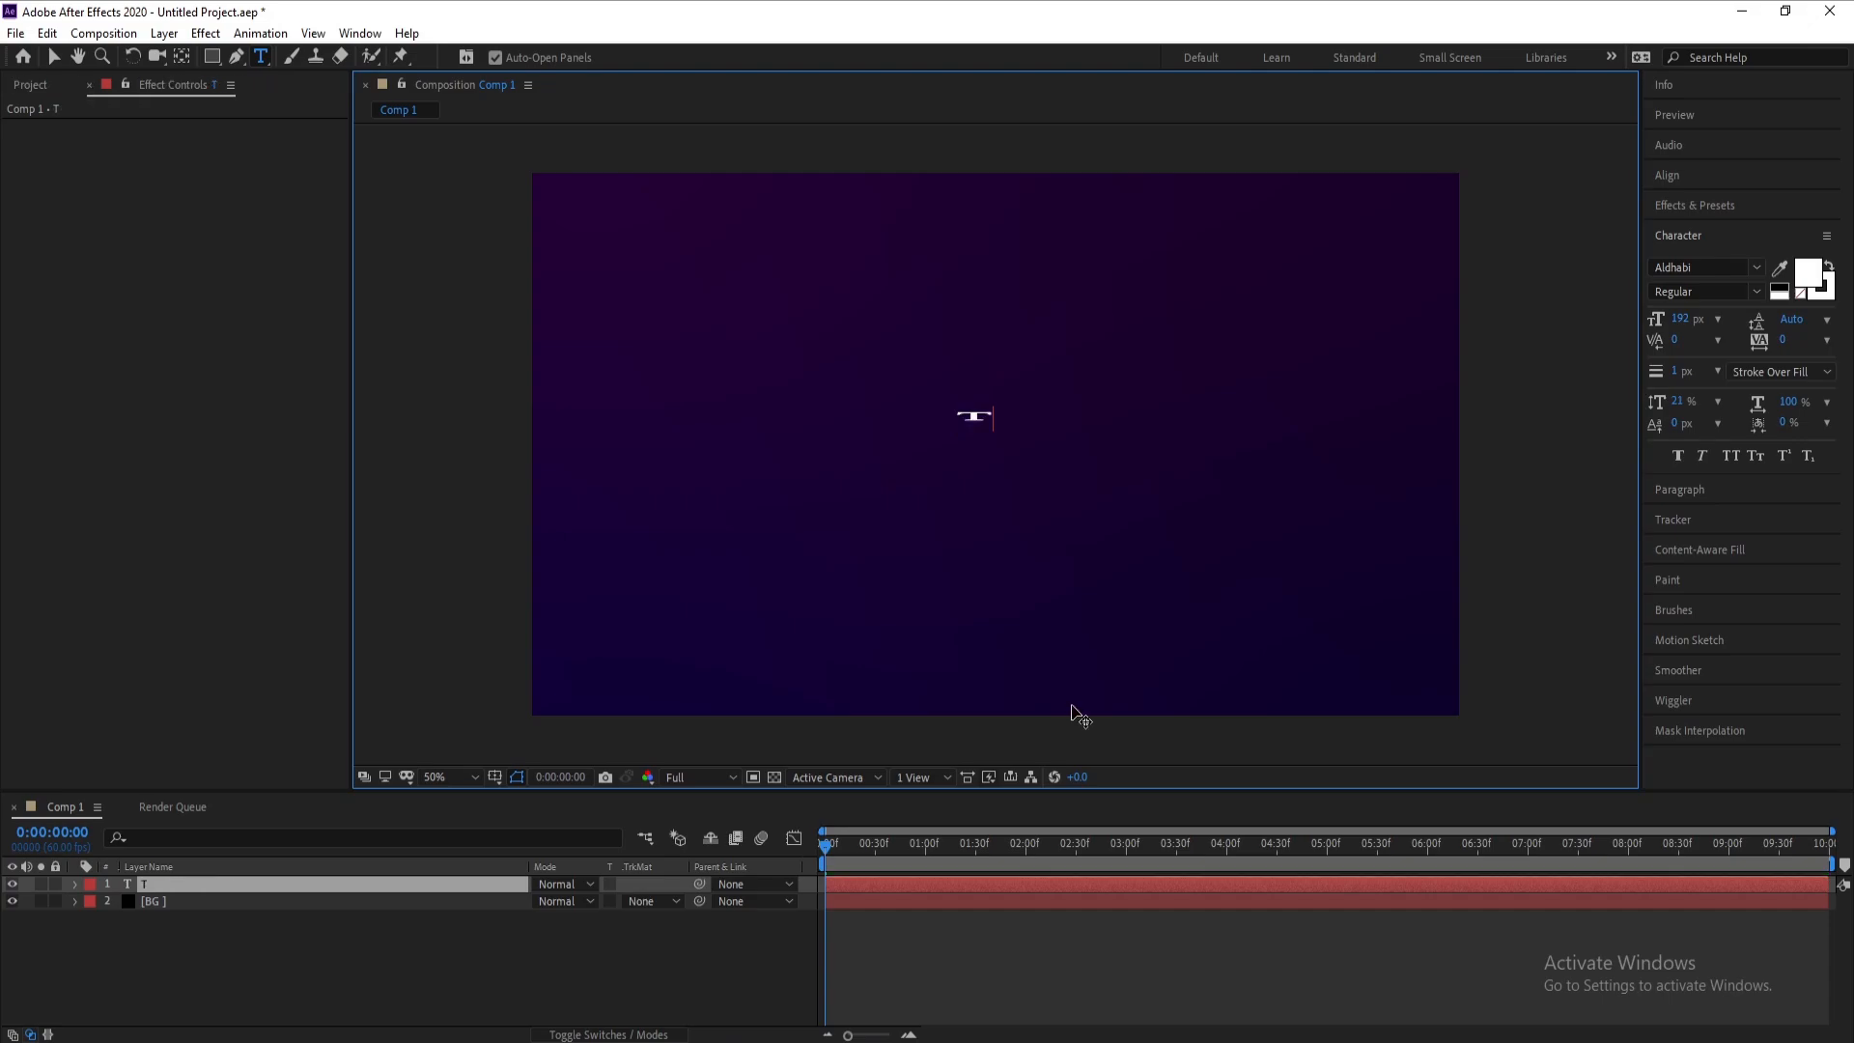
type("ext")
left_click(236, 885)
Stretch the Text layer's vertical scale to 371%, relink the proportions, and enlarge its scale to about 157, 582.5%
key("s")
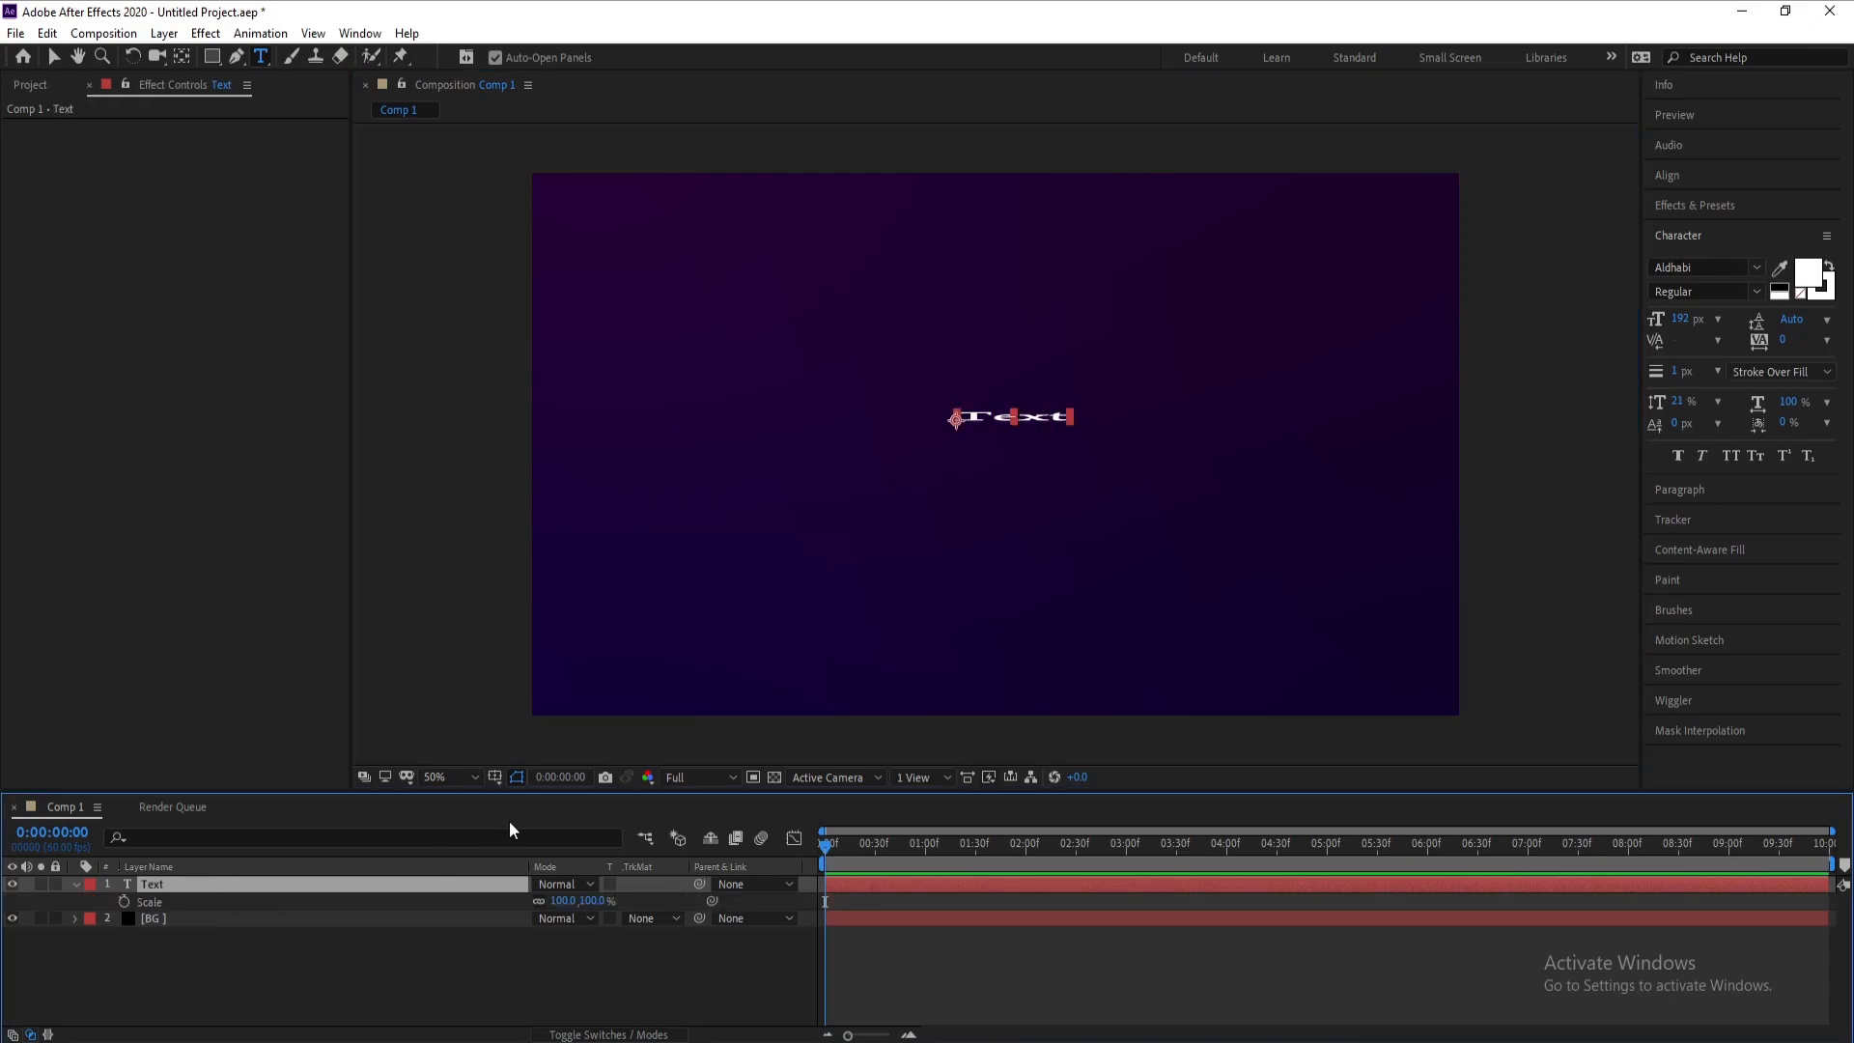
left_click_drag(592, 901, 831, 900)
left_click(538, 901)
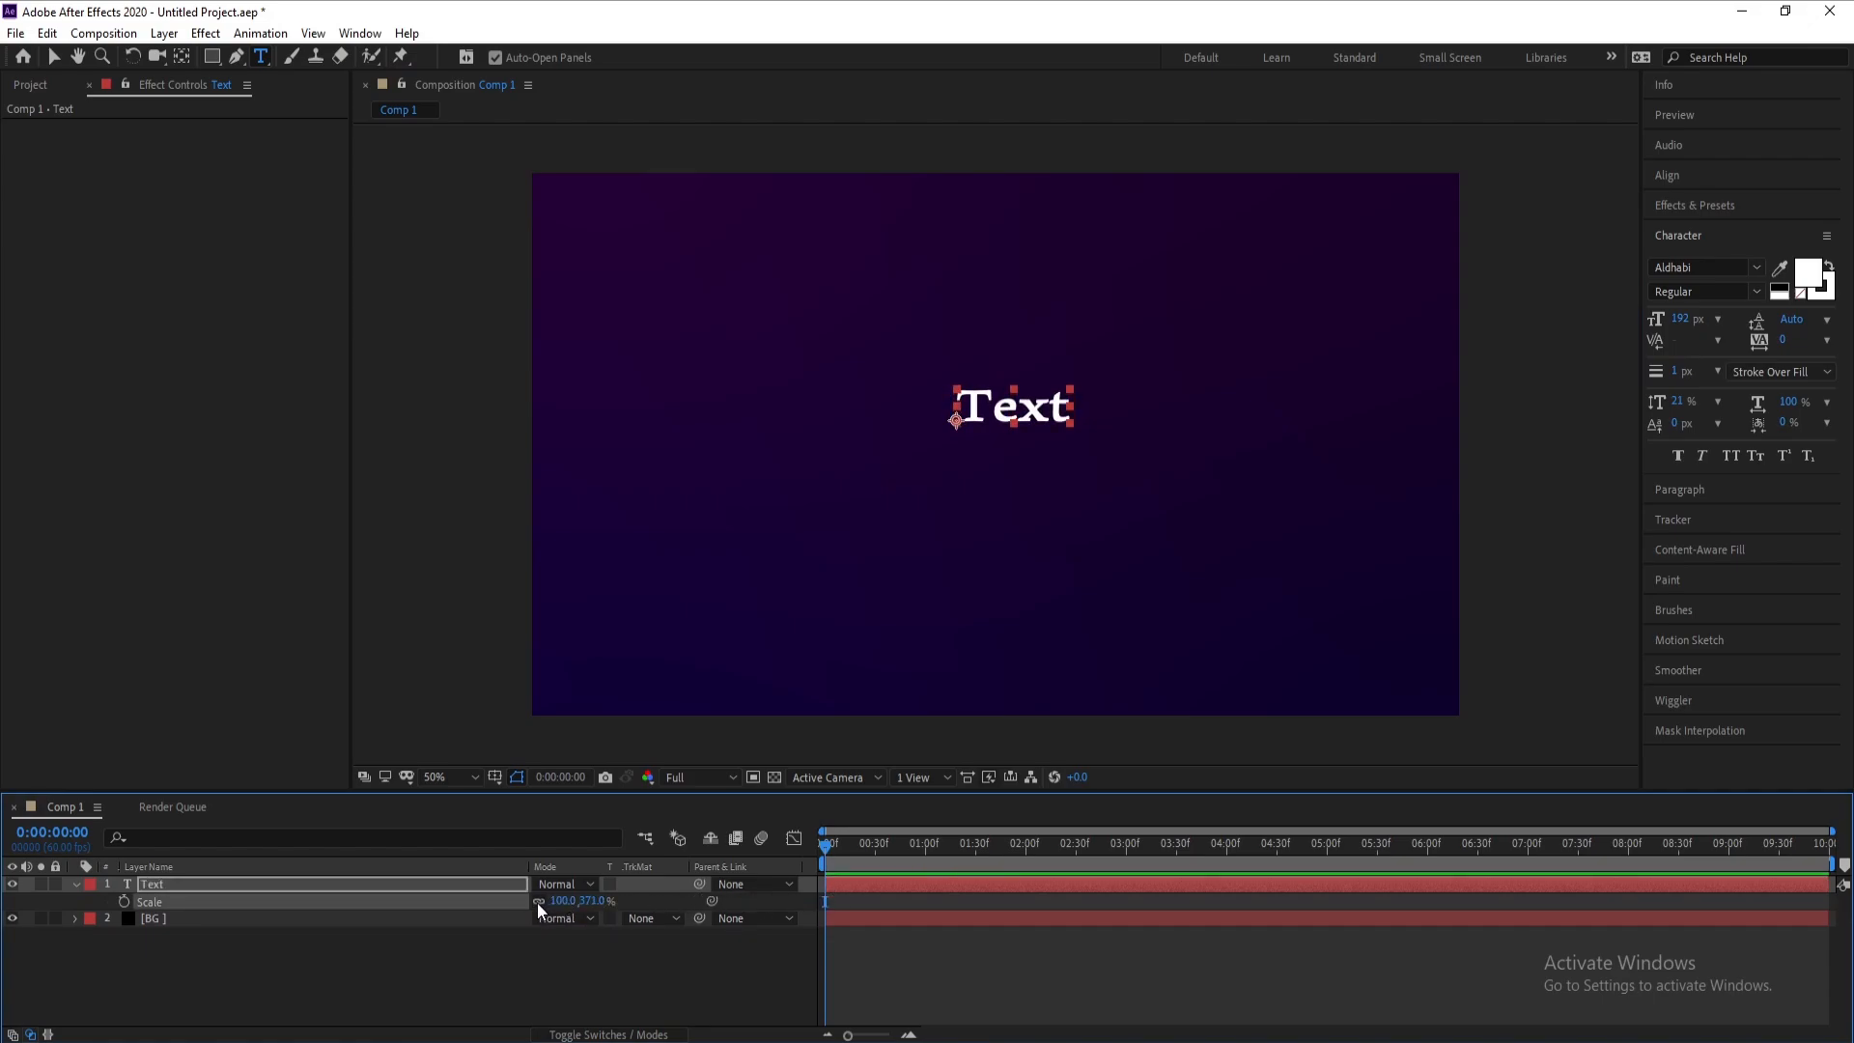
left_click_drag(561, 901, 624, 905)
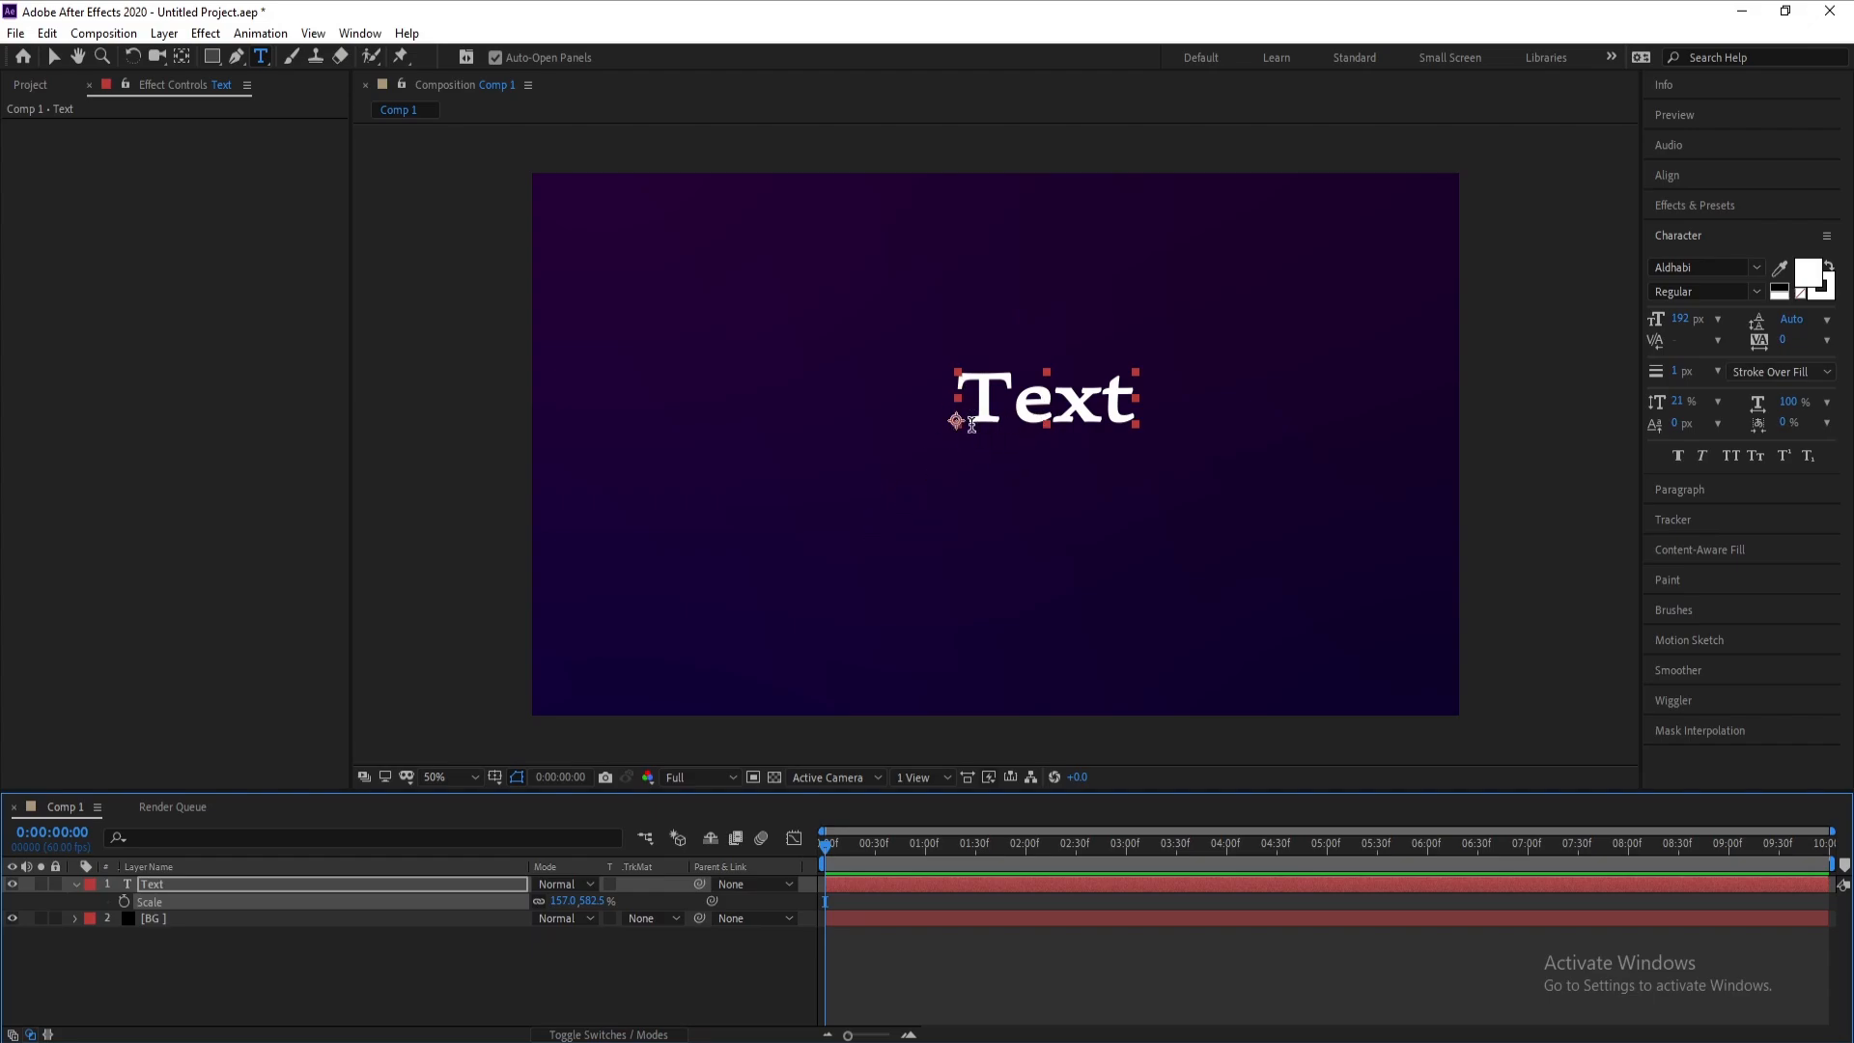
Center the Text layer's anchor point on its content and enlarge its scale to about 347, 1287.4%
left_click(185, 60)
key("ctrl+alt+Home")
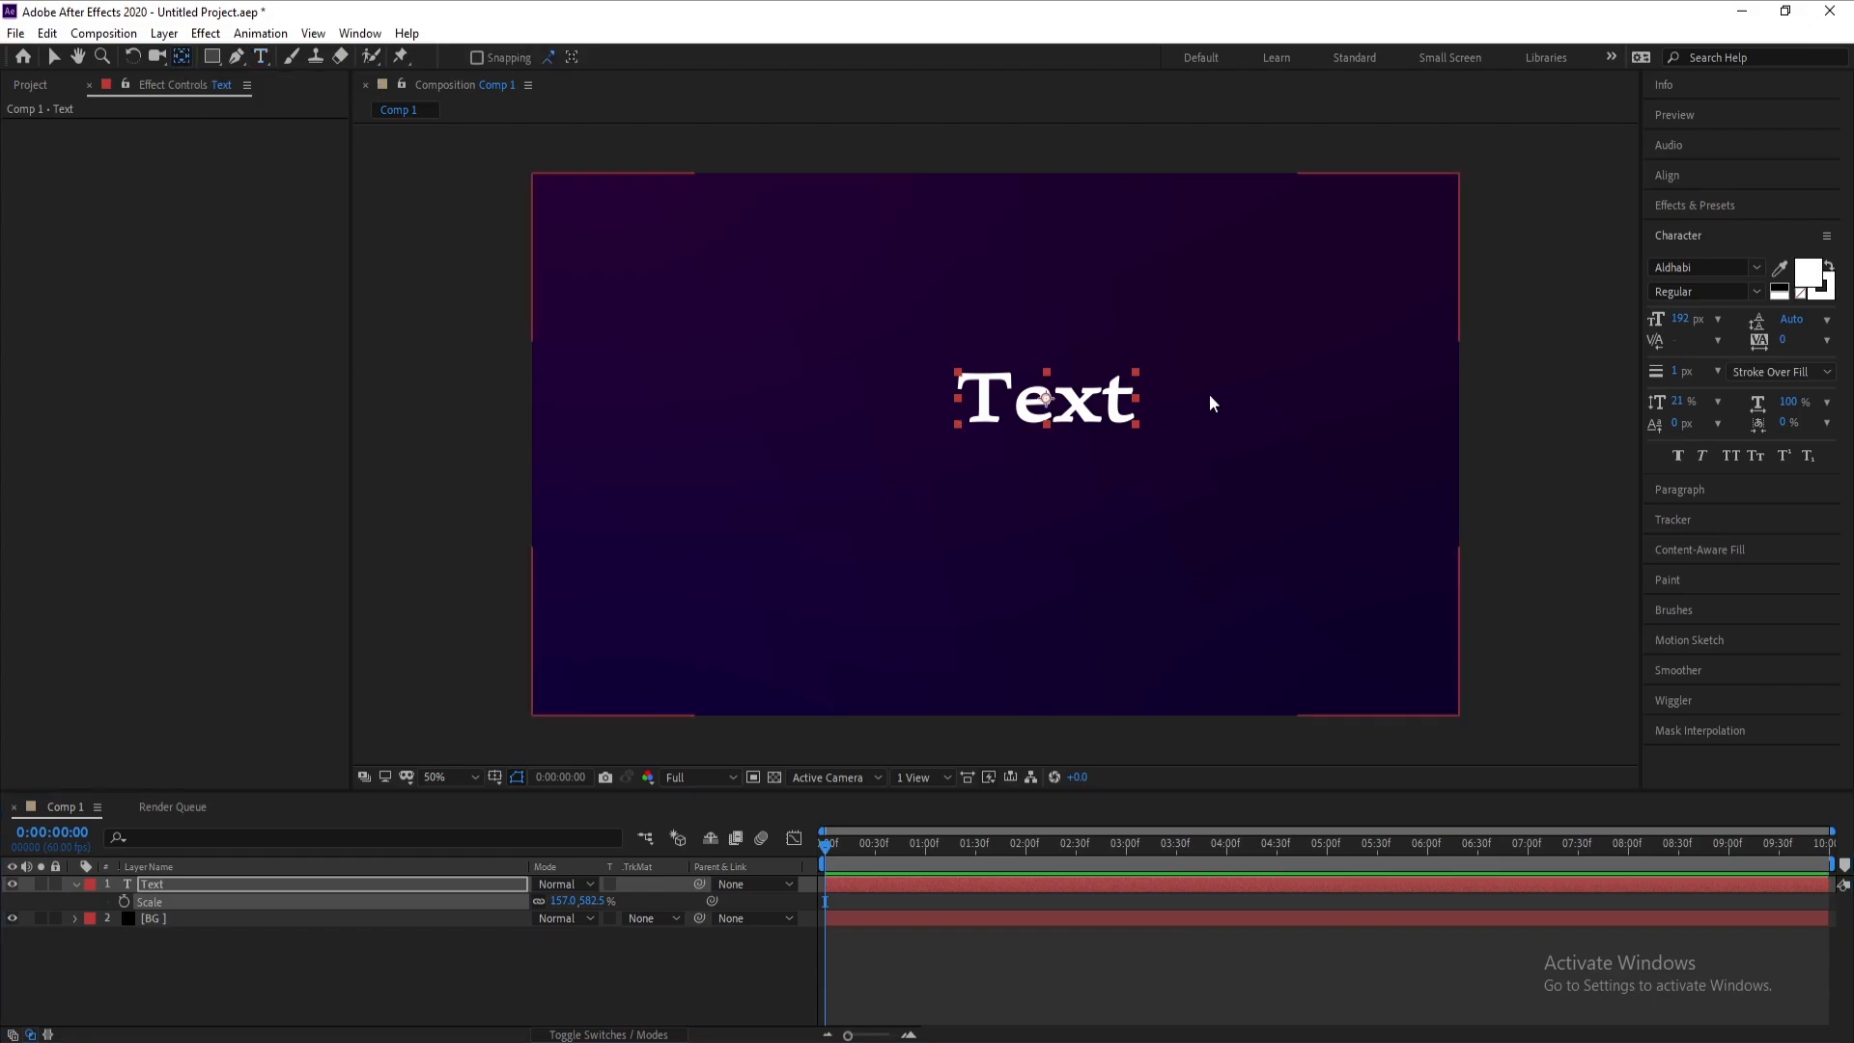
left_click(198, 886)
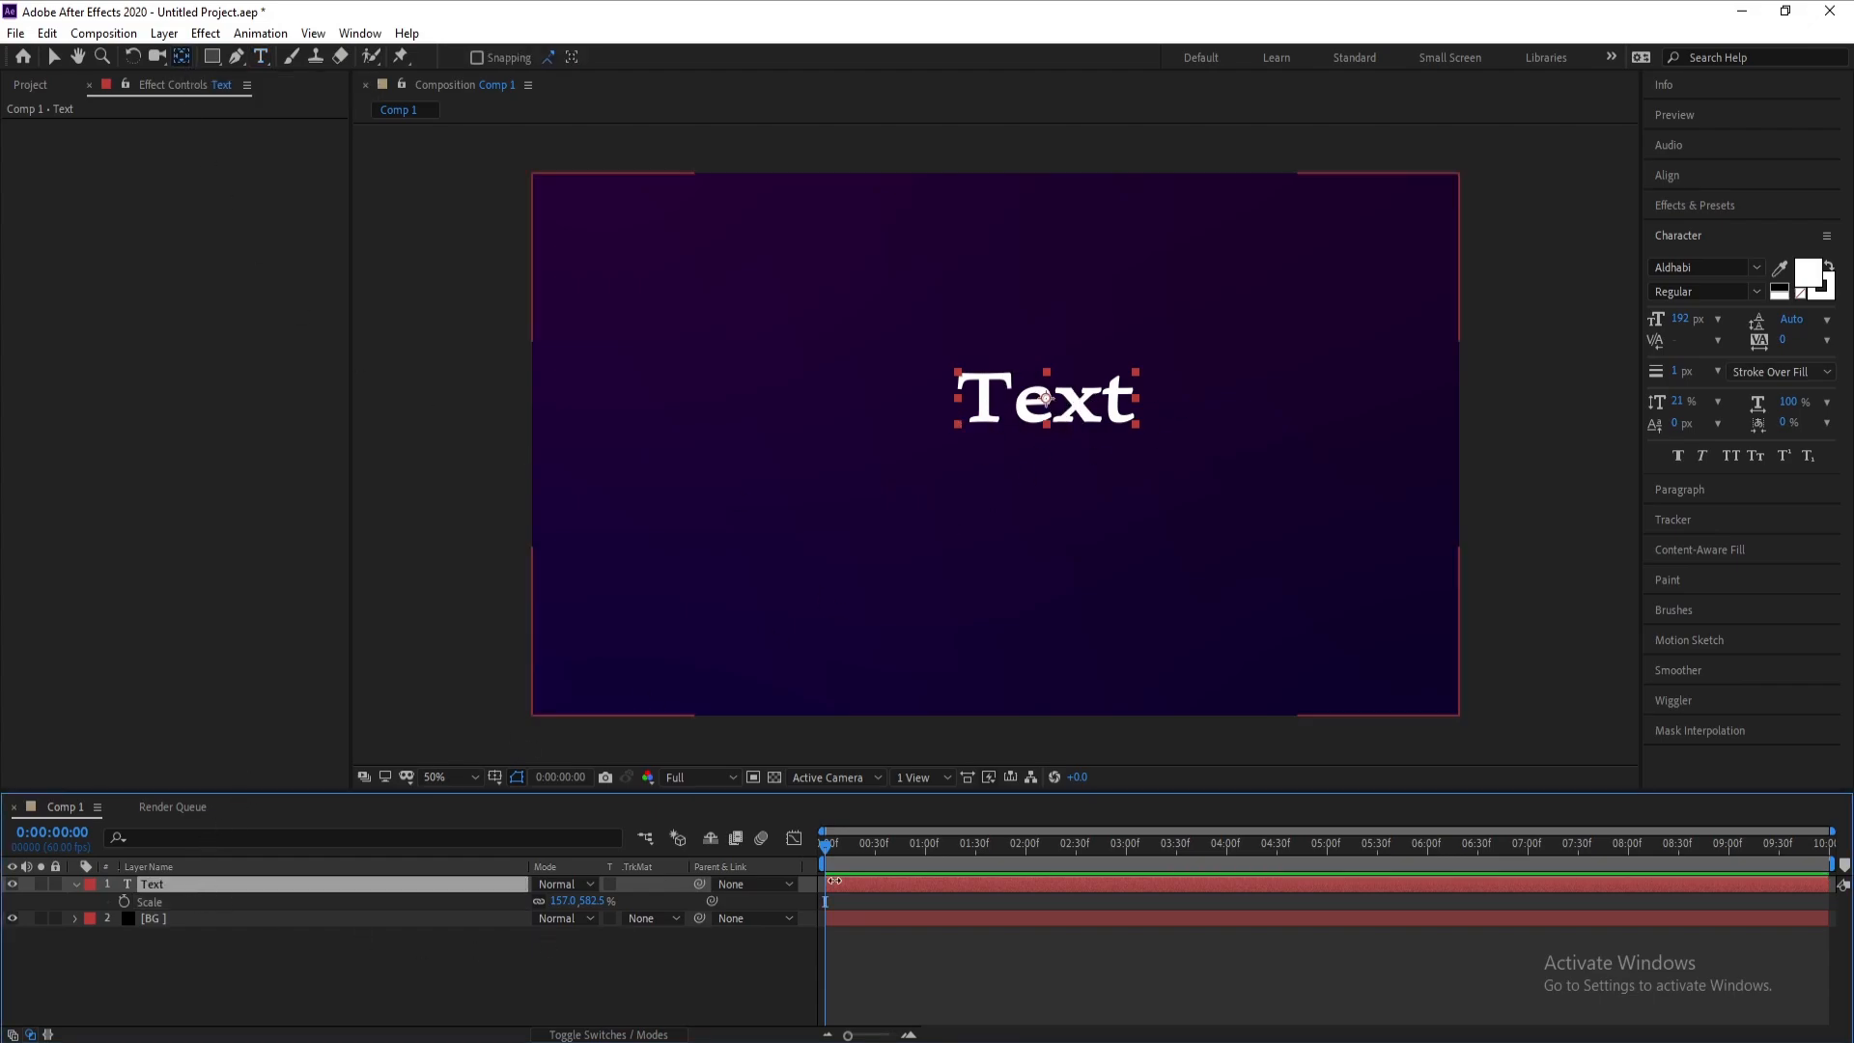
left_click_drag(568, 901, 783, 909)
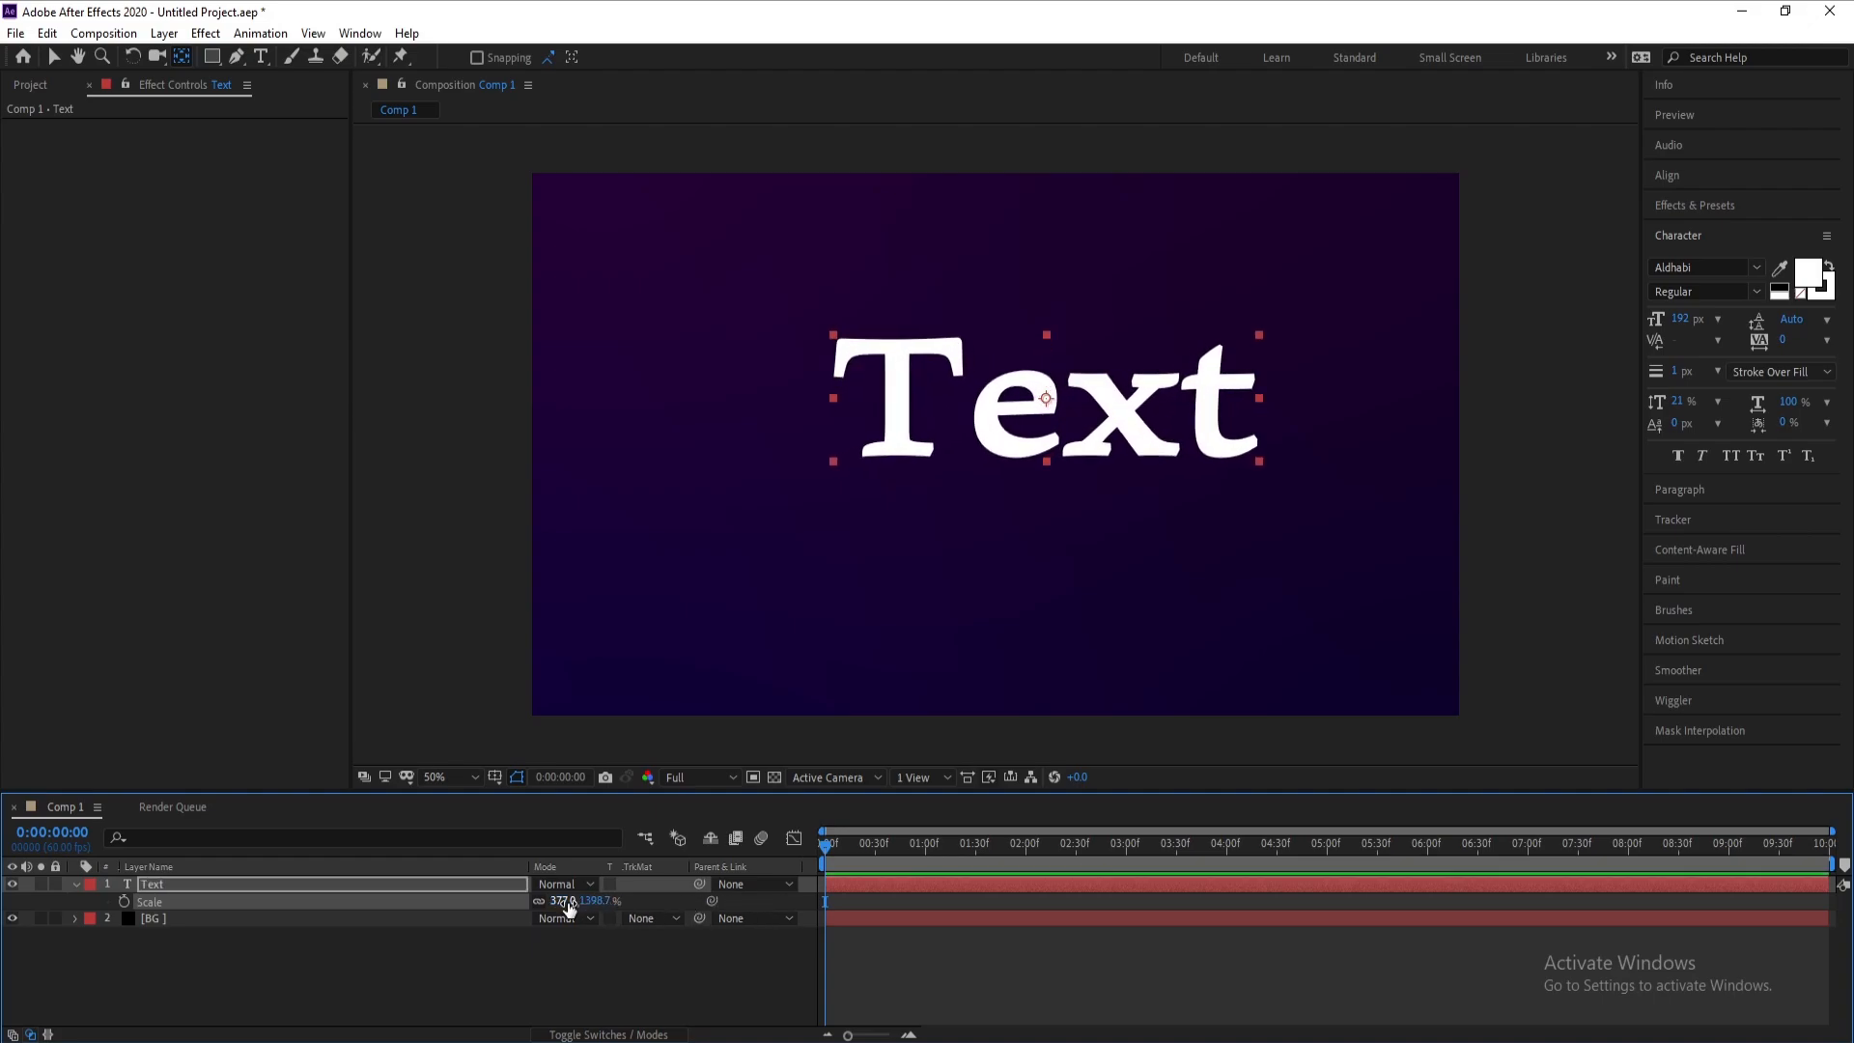
left_click_drag(571, 903, 545, 917)
Align the Text layer to the composition's horizontal and vertical center
left_click(1695, 174)
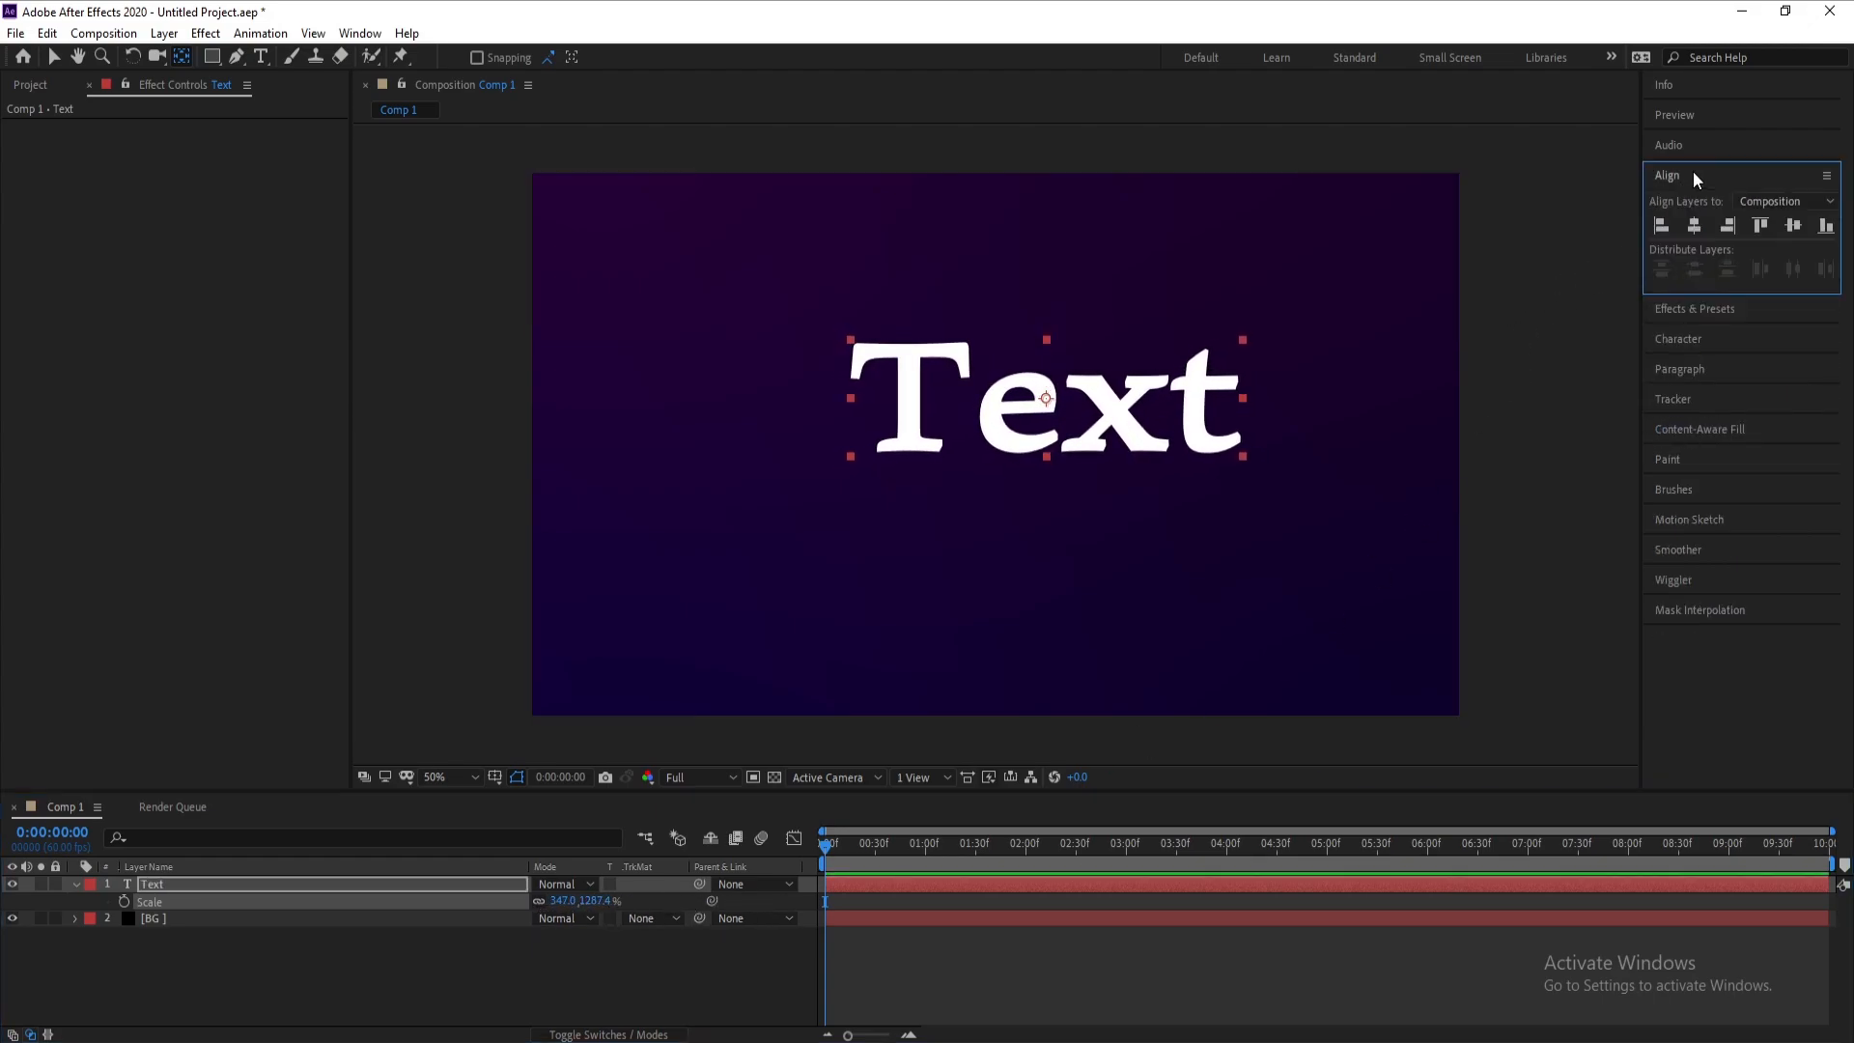
left_click(1694, 225)
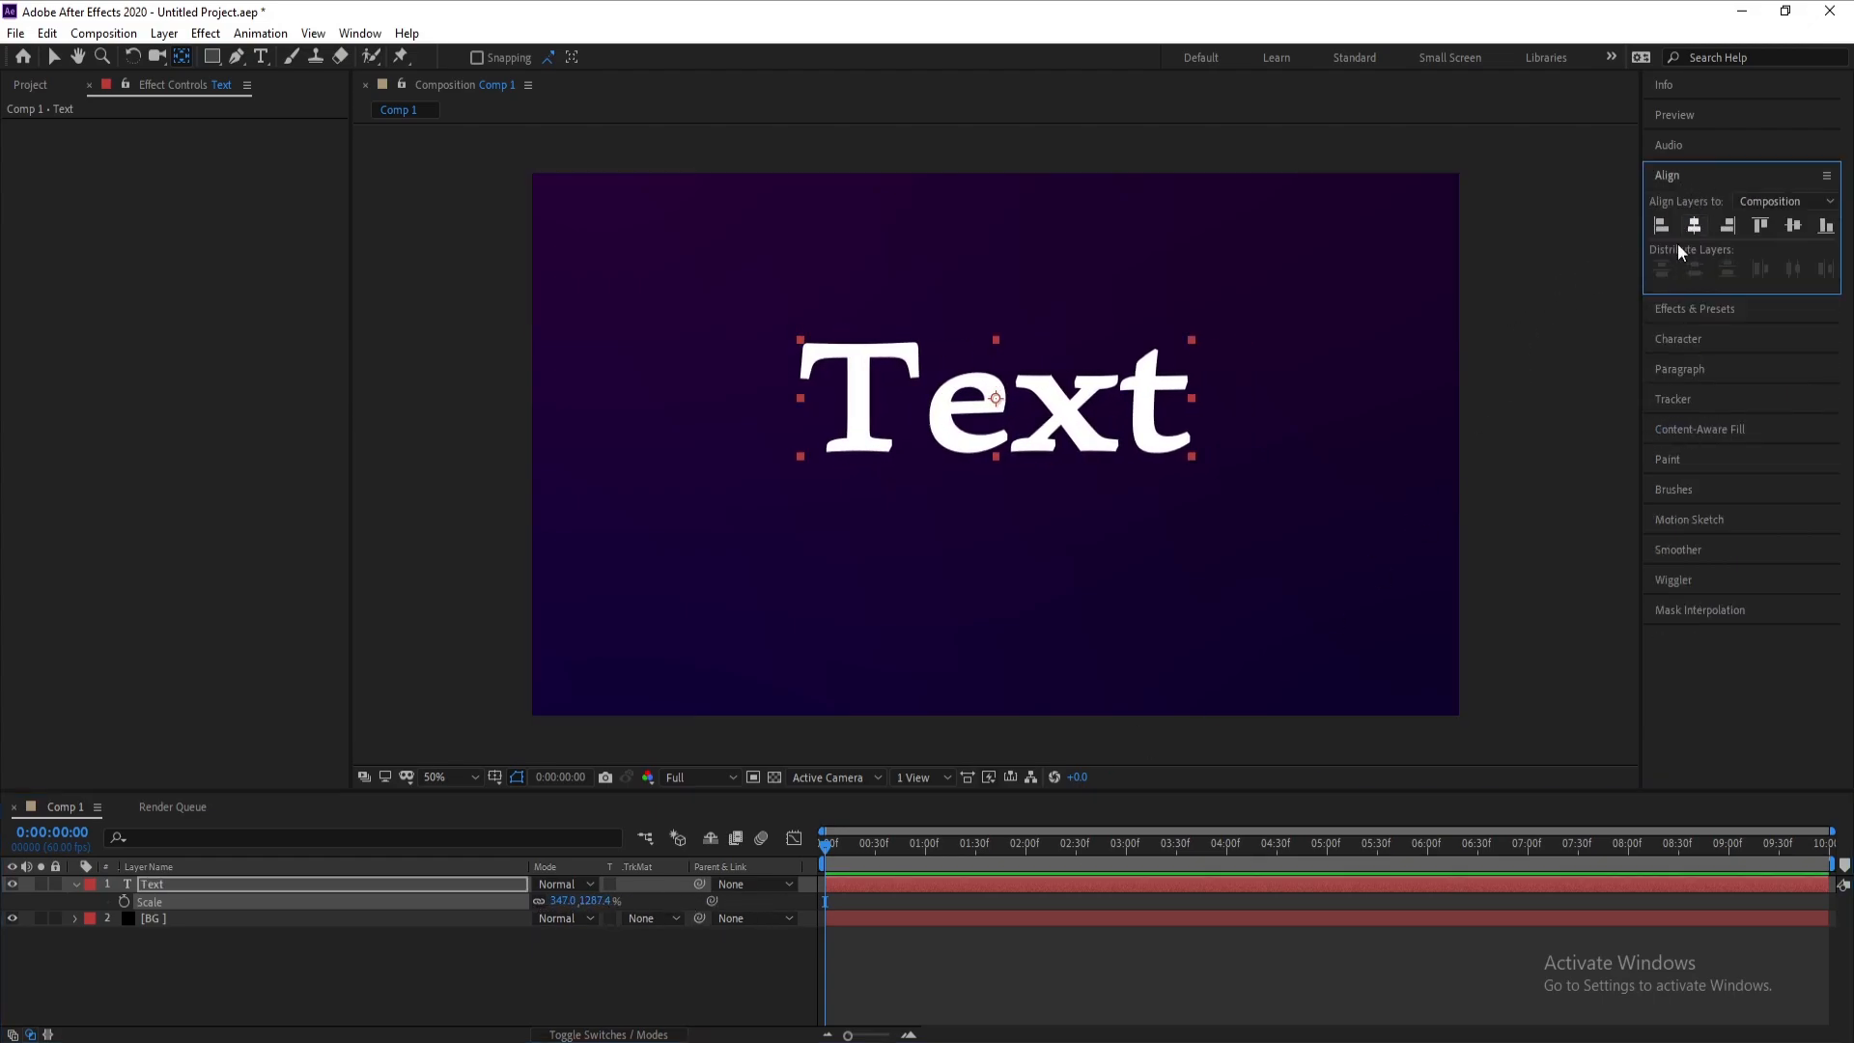
left_click(1792, 228)
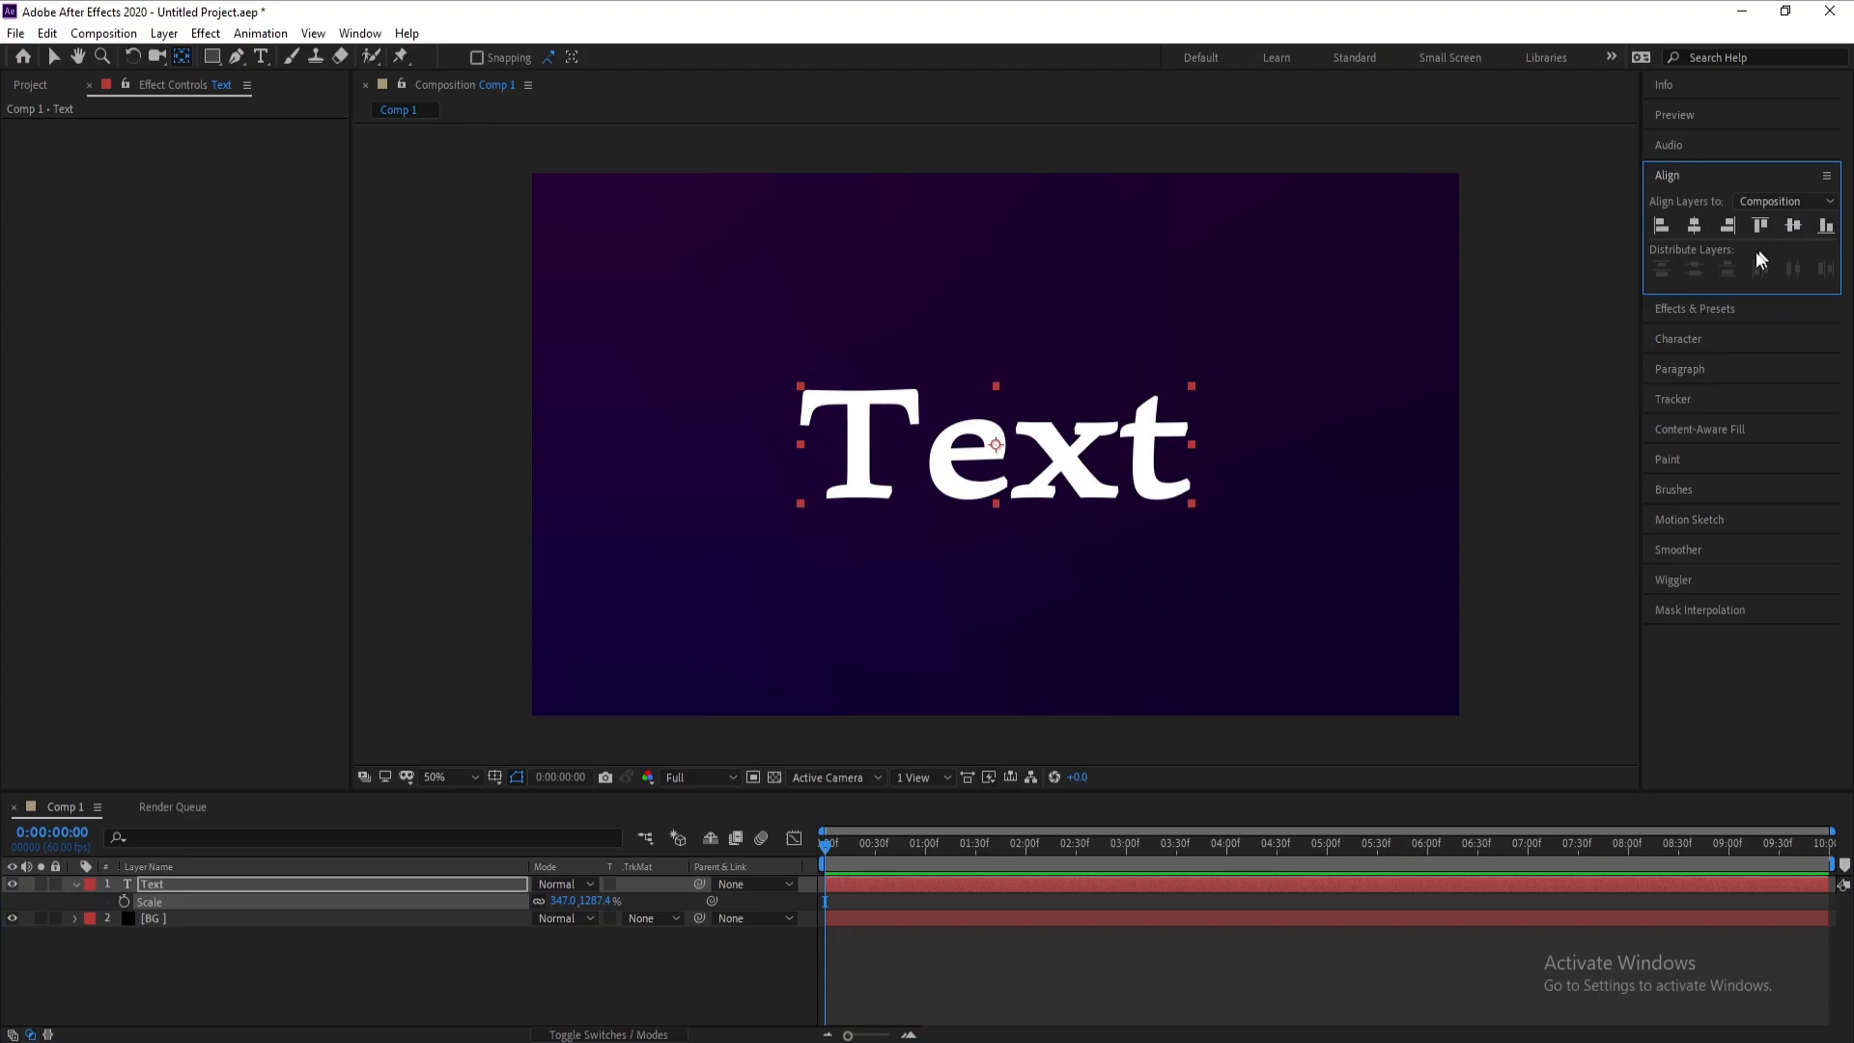
left_click(1671, 179)
left_click(396, 33)
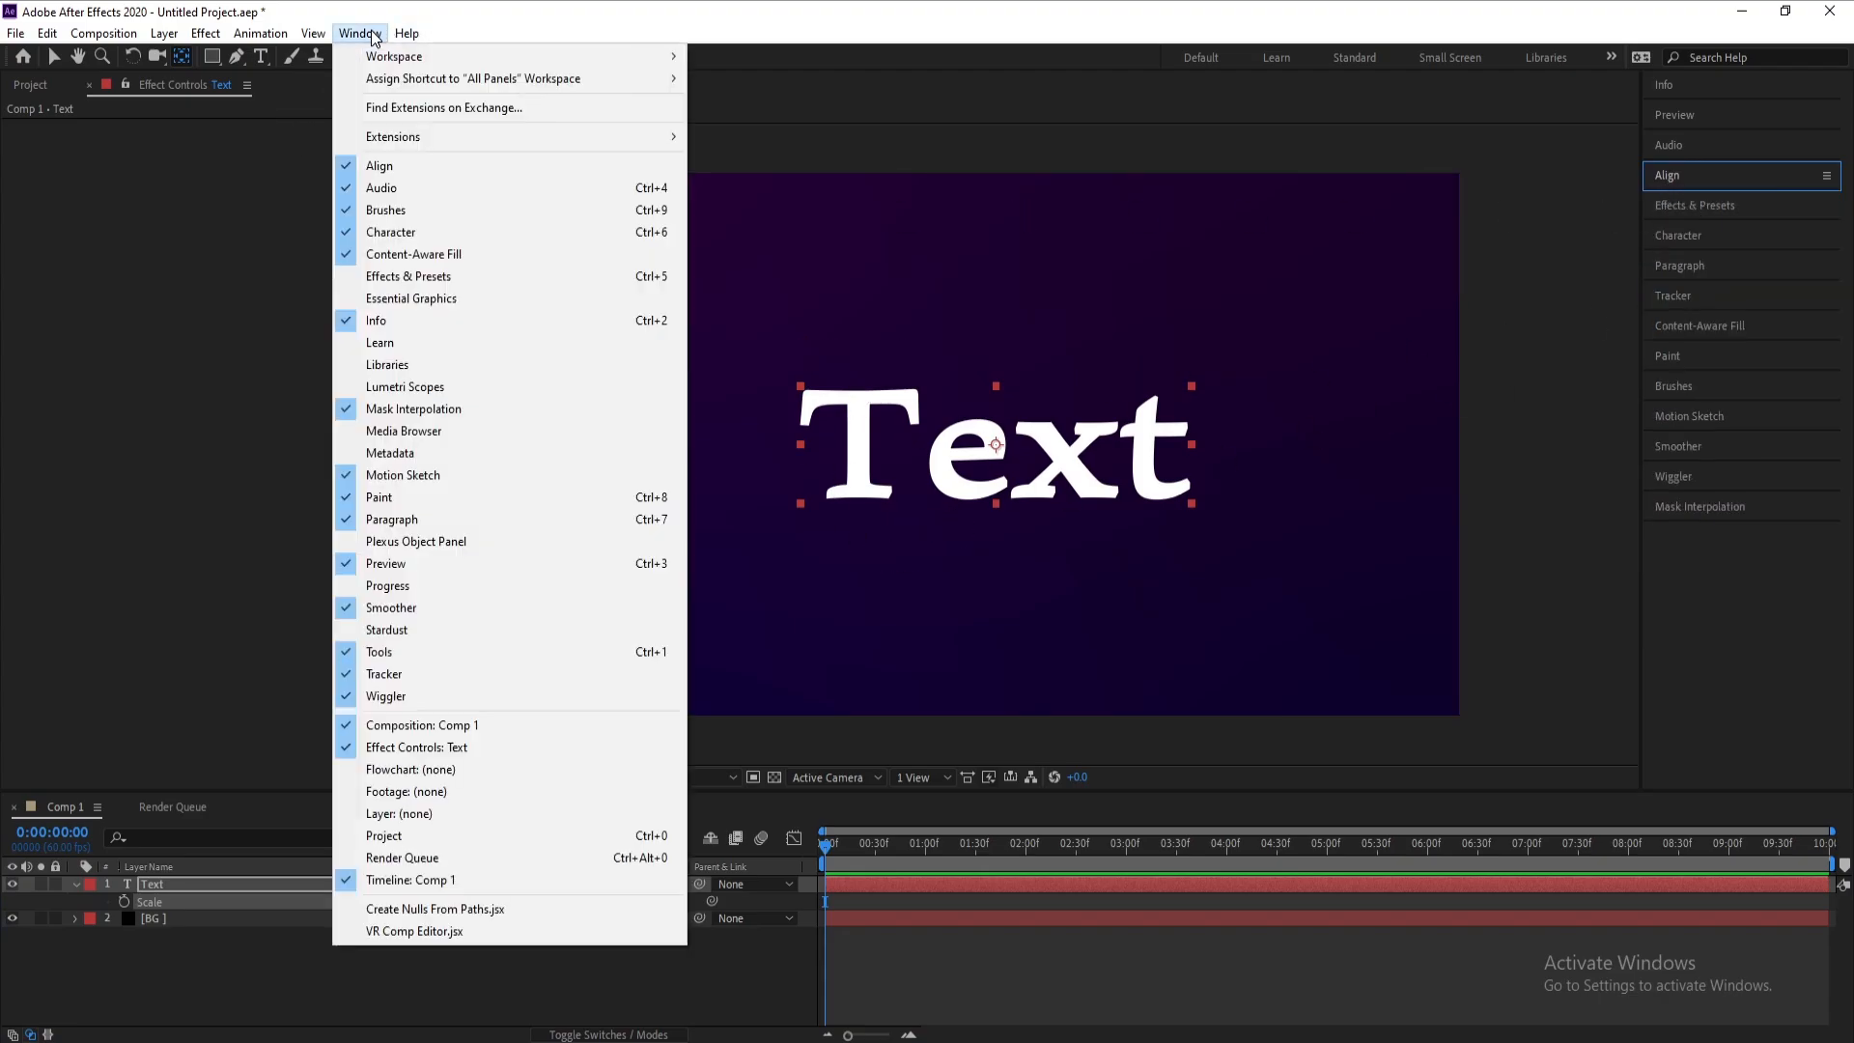
left_click(372, 34)
left_click(372, 33)
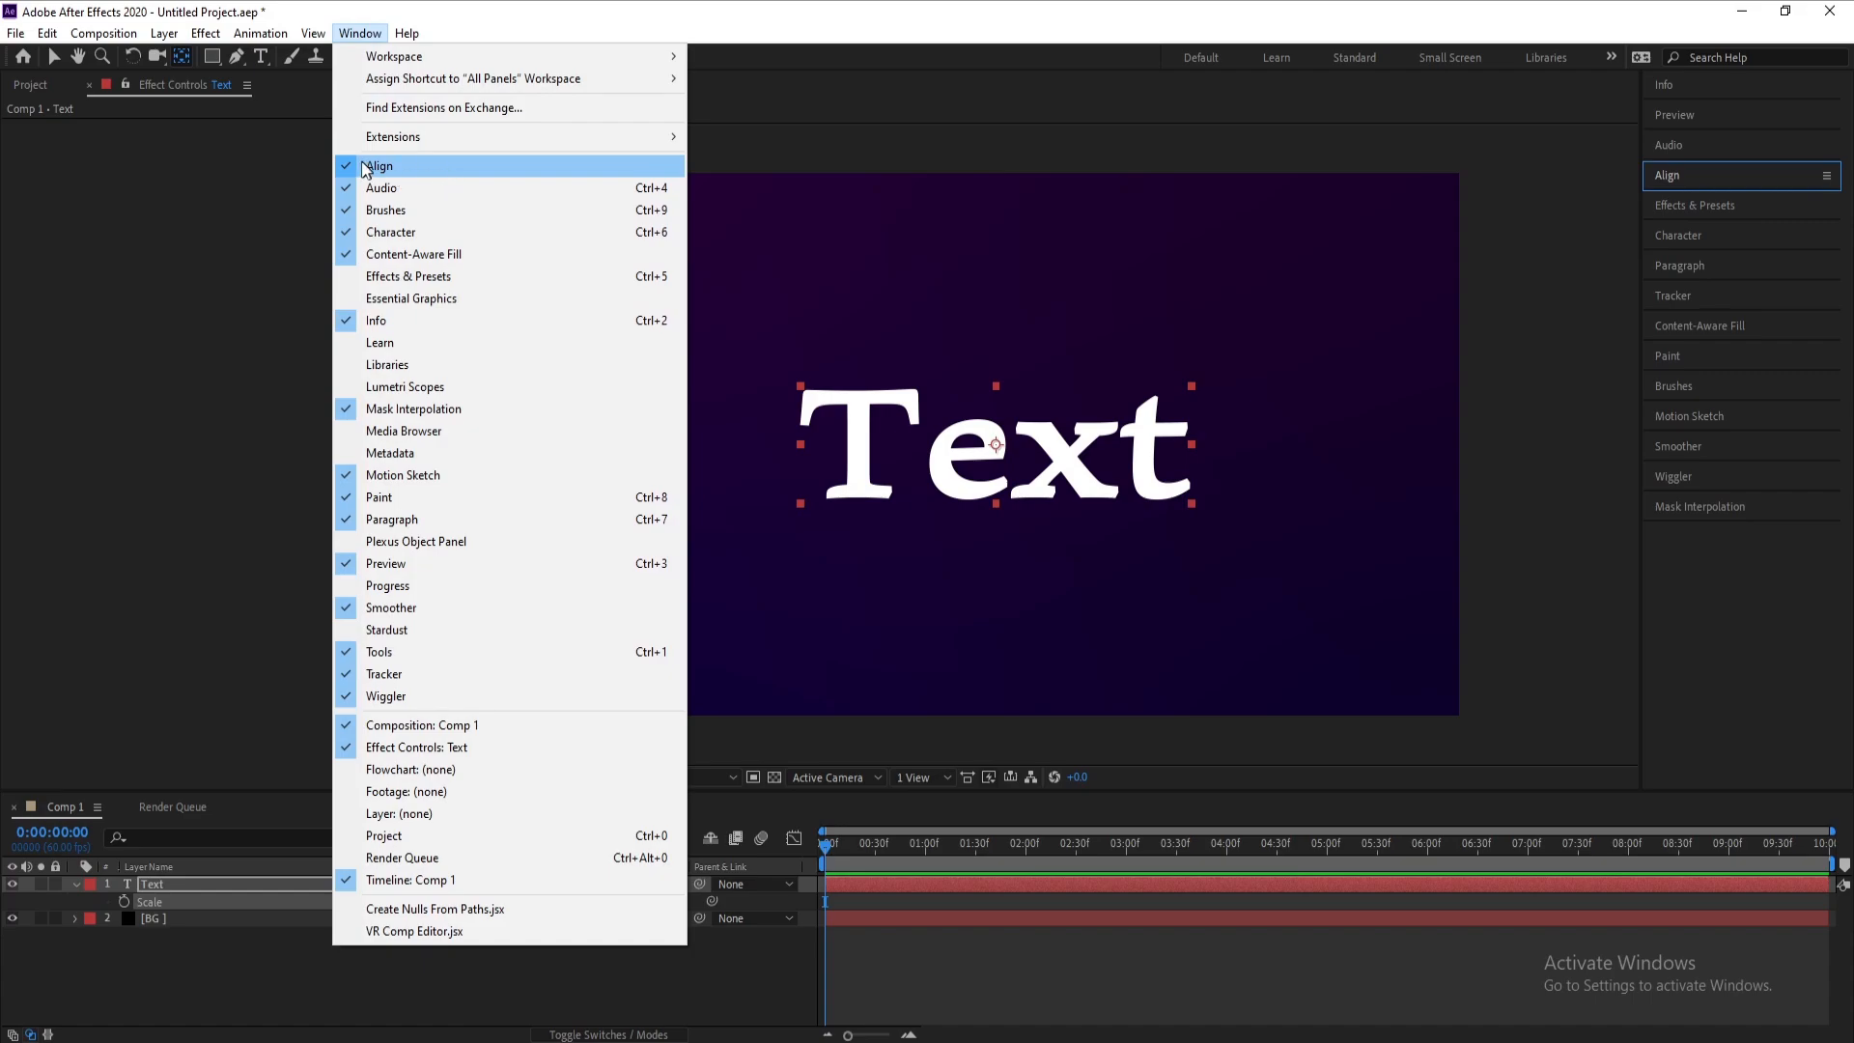
left_click(362, 32)
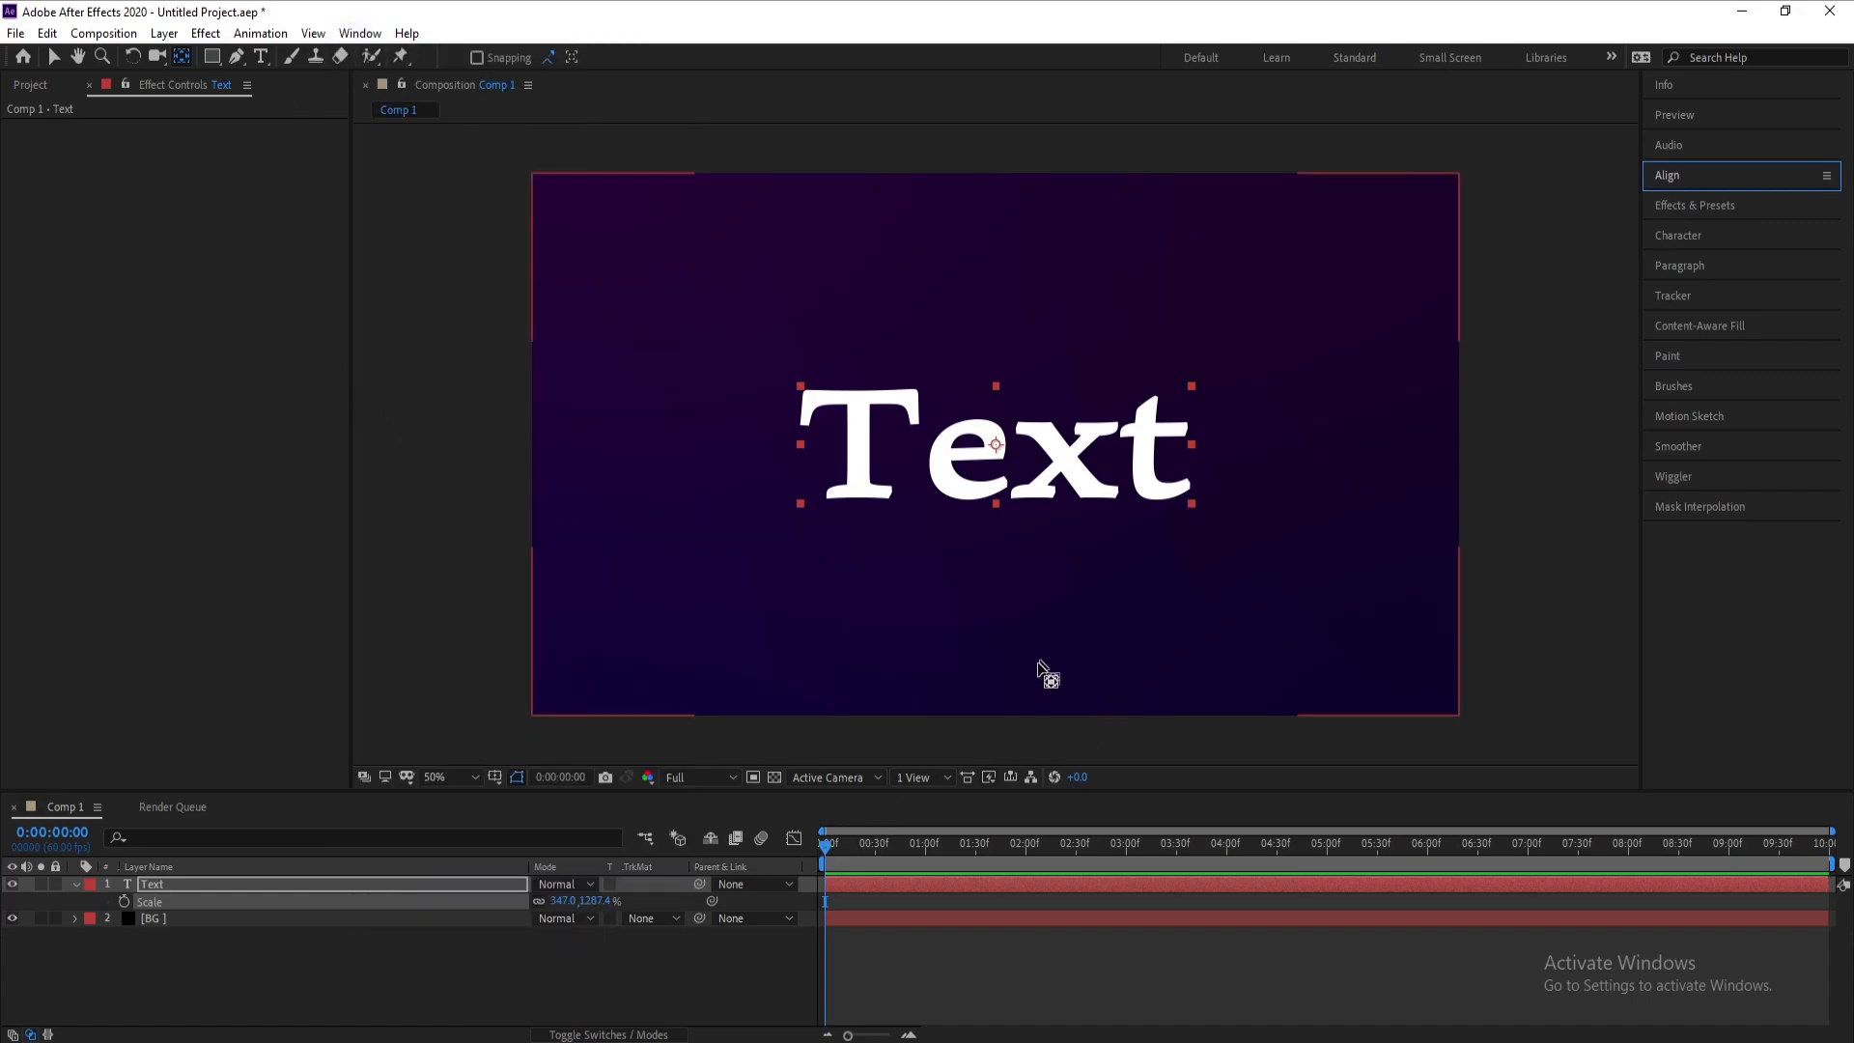
left_click(147, 887)
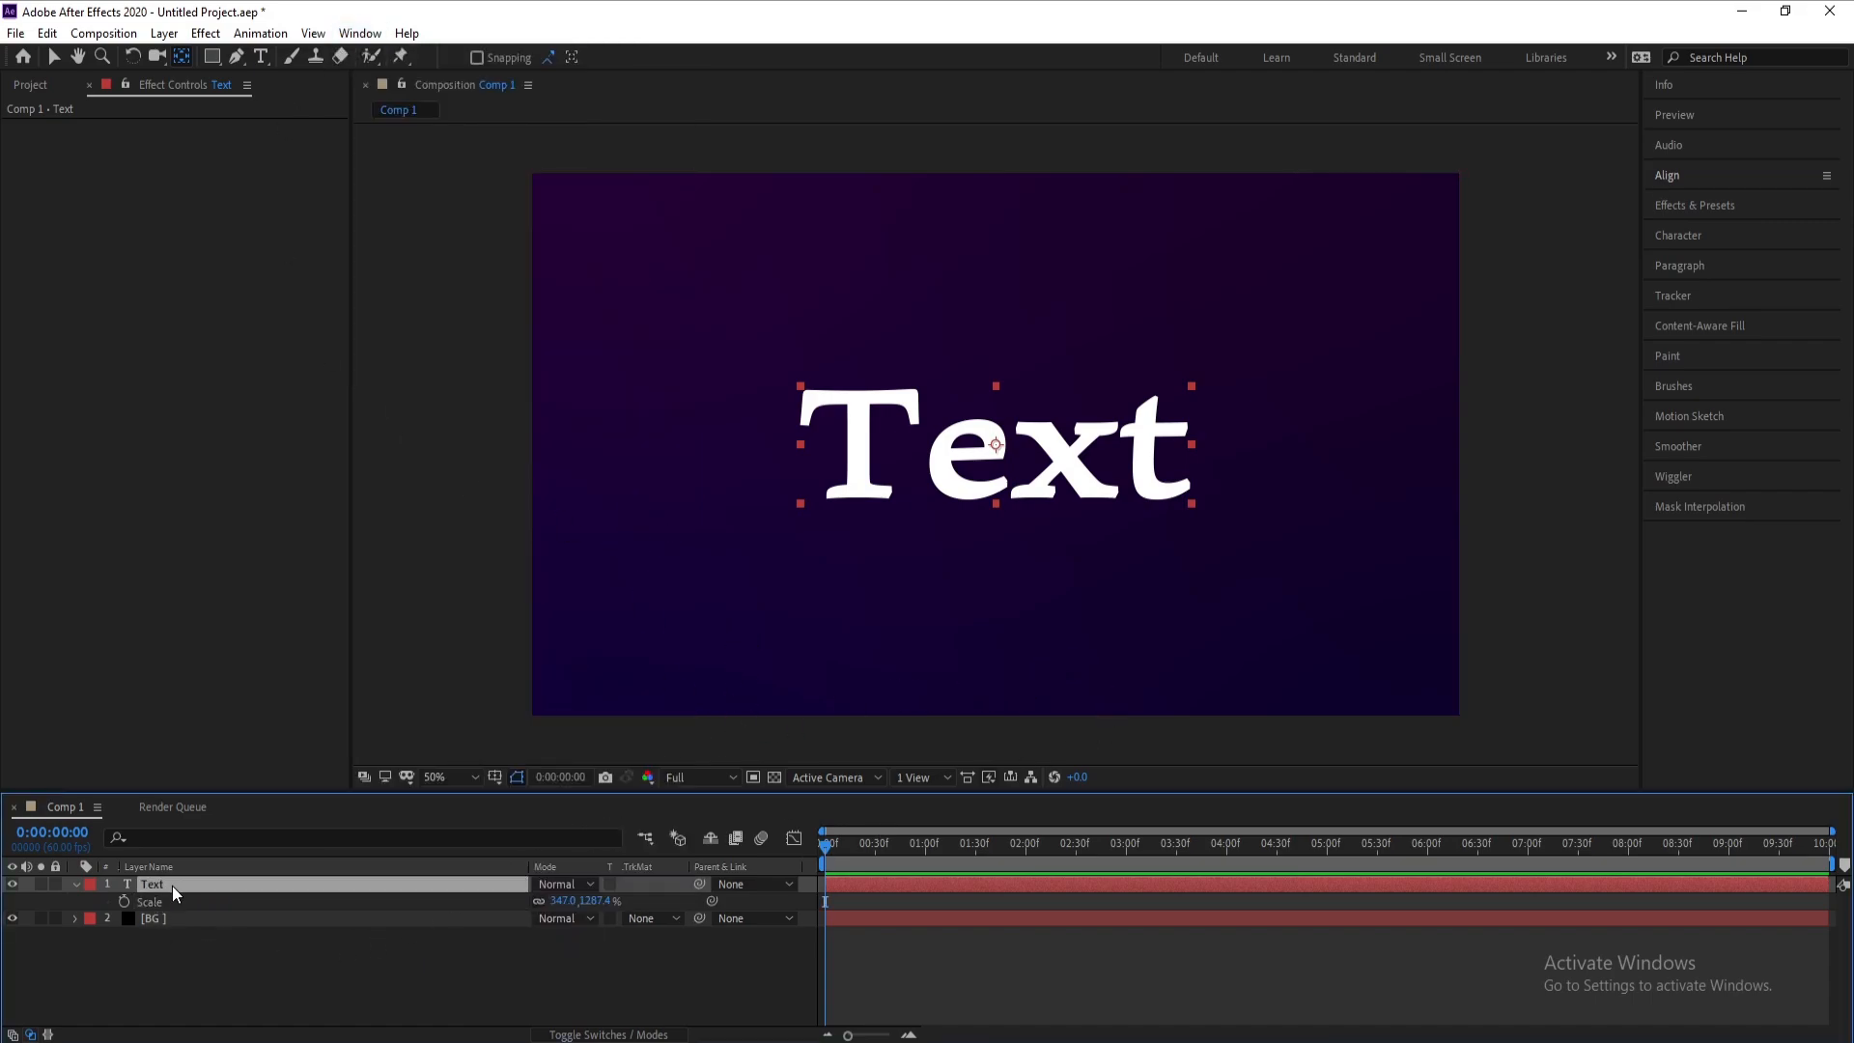
With no layer selected, draw a black-filled rectangle from just under the text past the composition's lower edge, wider than the frame
left_click(295, 973)
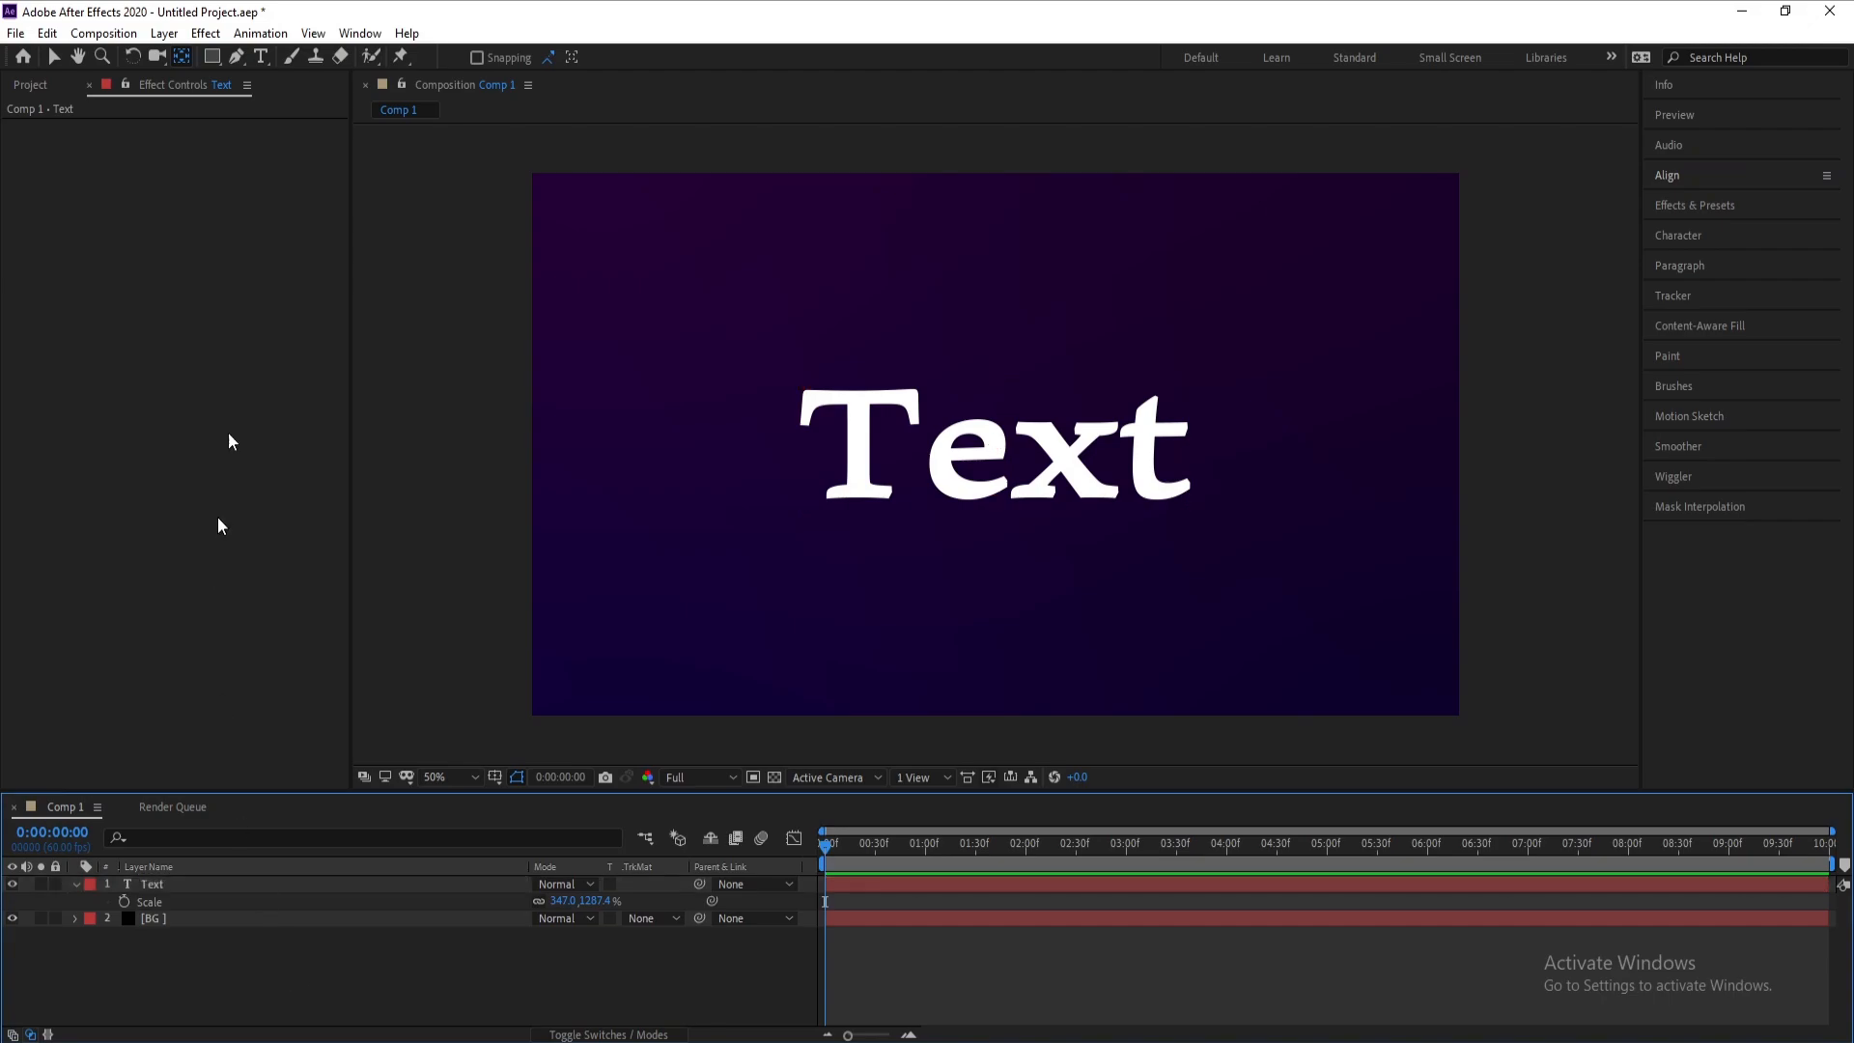
mouse_move(217, 49)
left_mouse_down()
mouse_move(246, 69)
mouse_move(338, 53)
left_mouse_up()
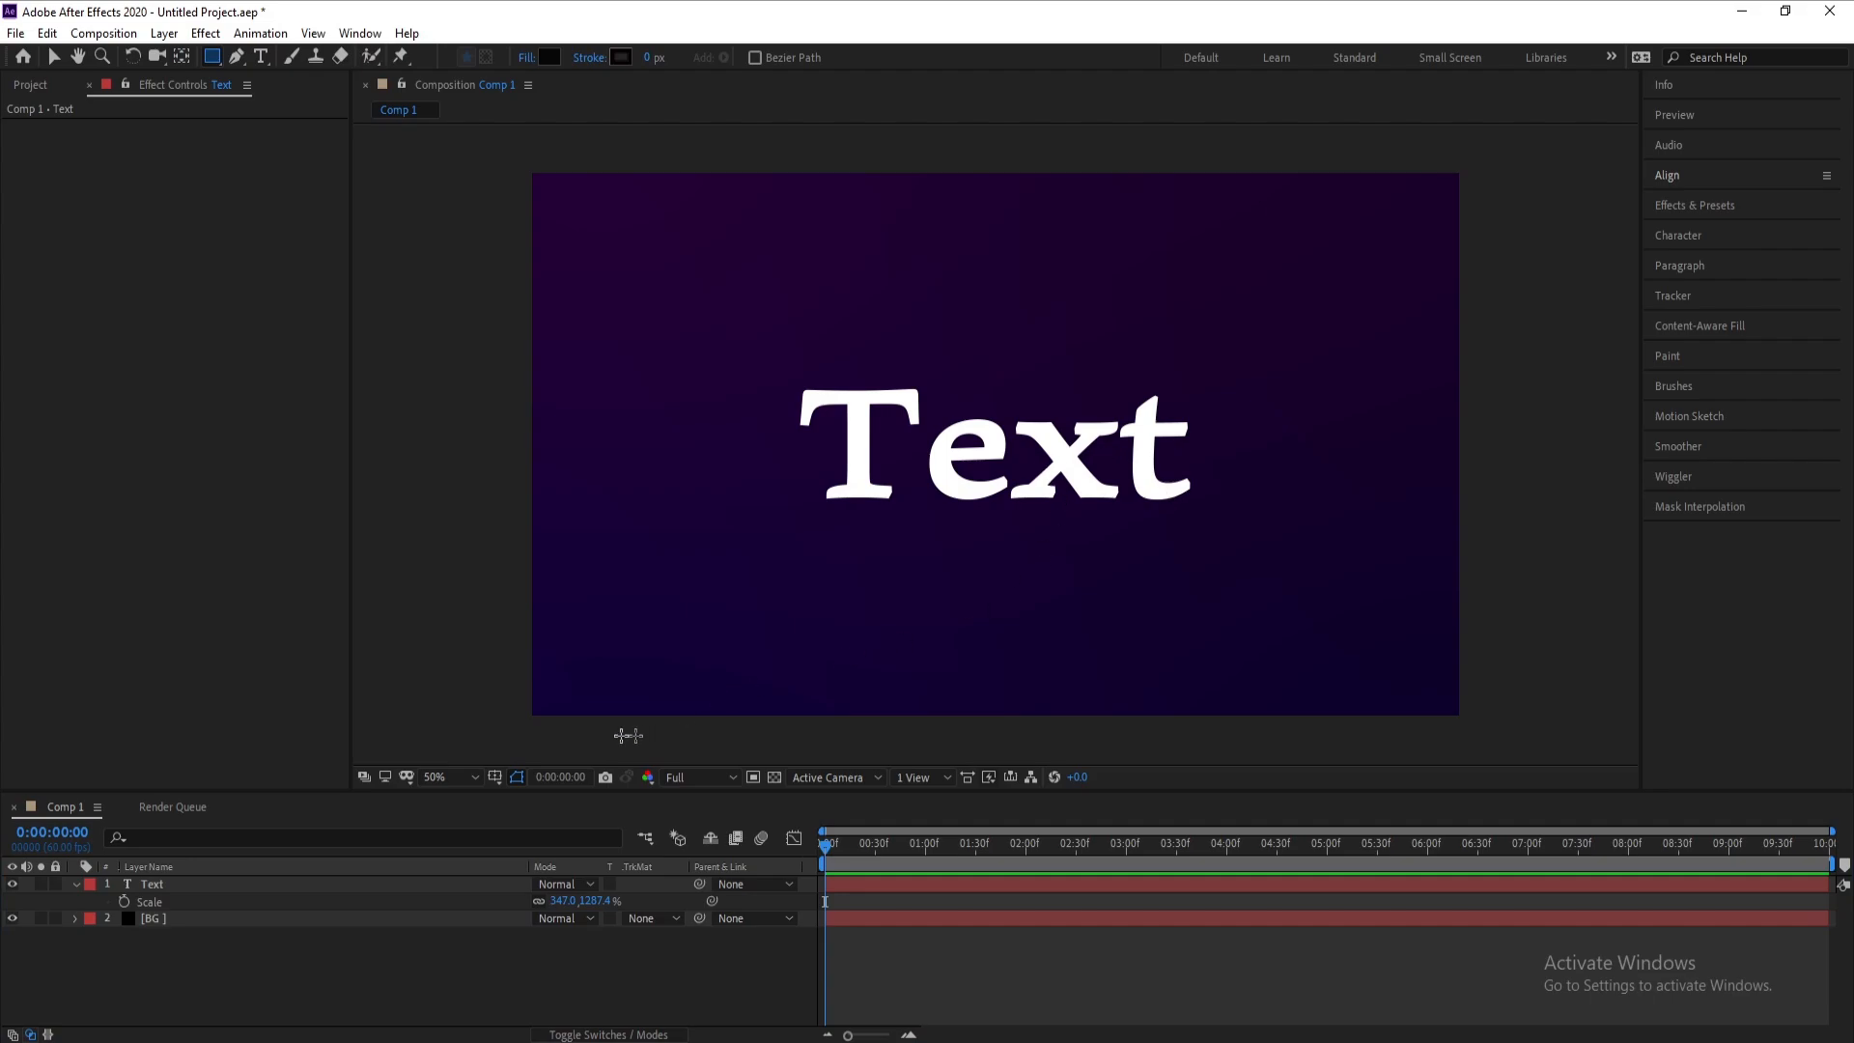
mouse_move(487, 755)
left_mouse_down()
mouse_move(1475, 555)
mouse_move(1458, 538)
mouse_move(1518, 505)
left_mouse_up()
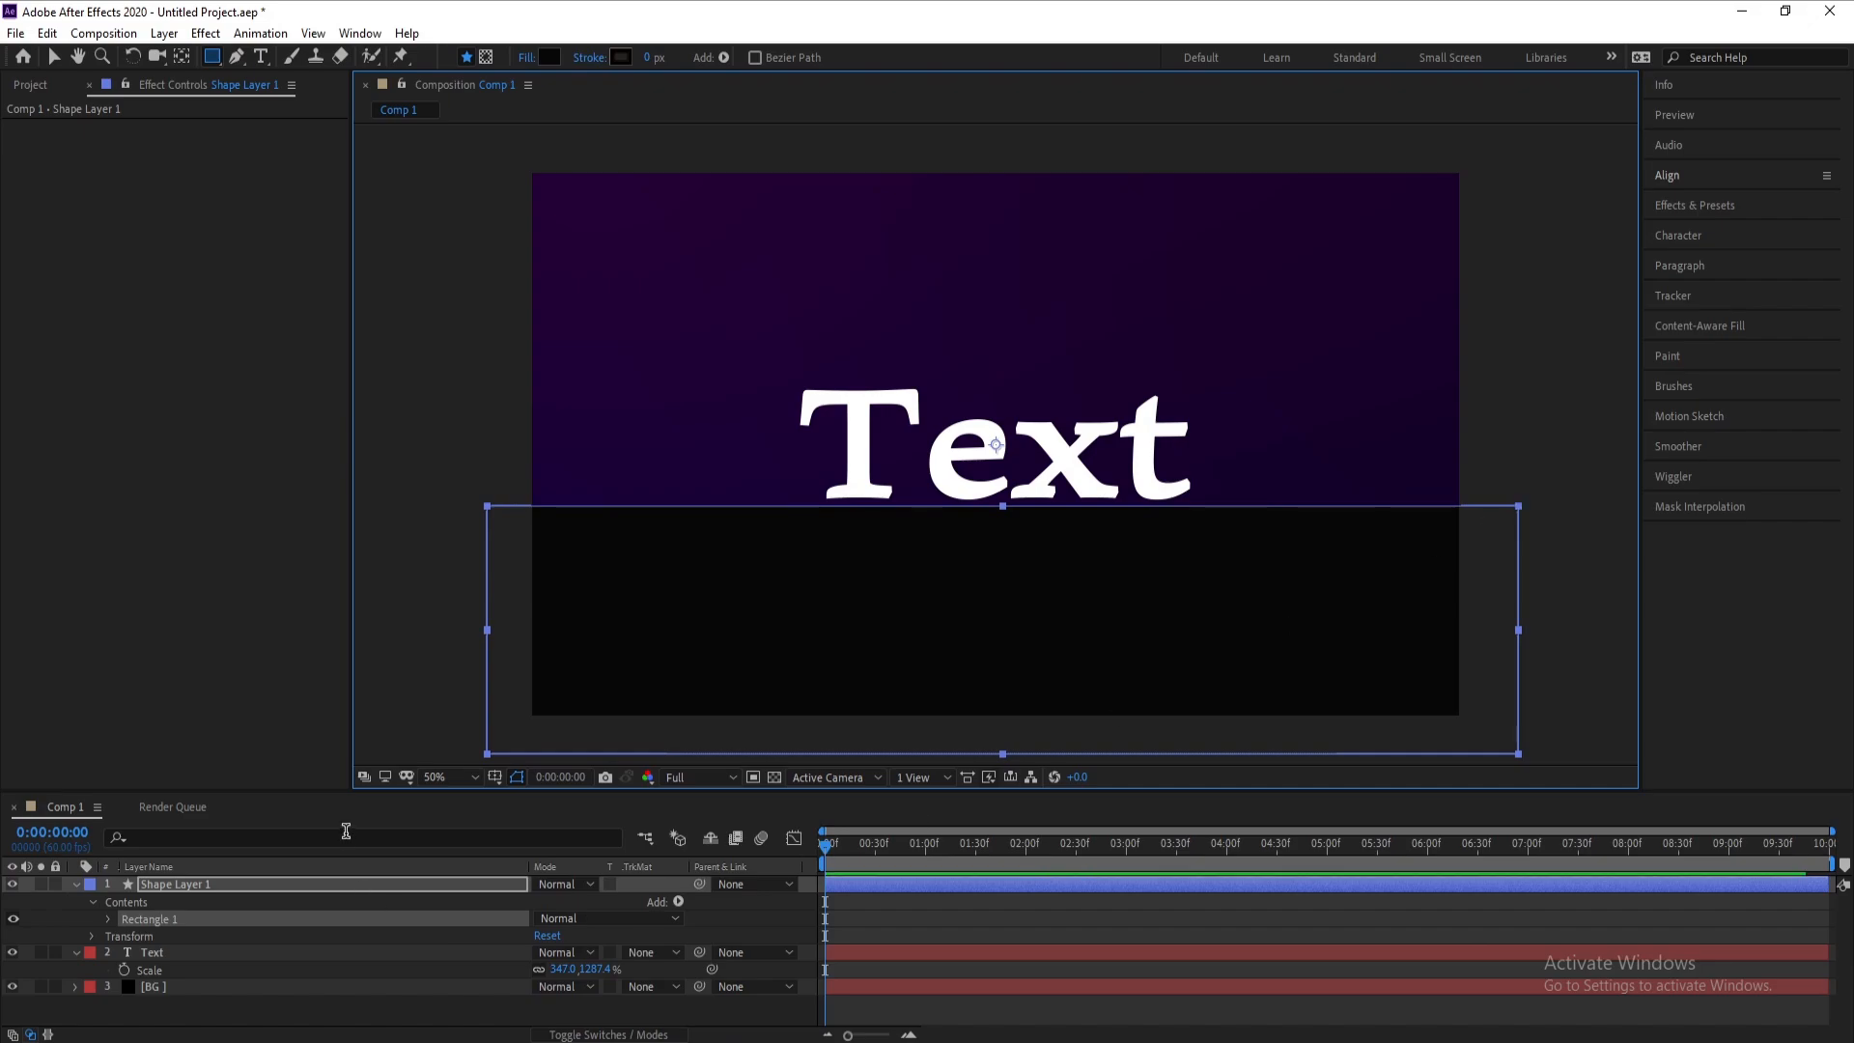
Collapse the expanded properties of the shape layer and the Text layer in the timeline
left_click(87, 884)
left_click(79, 885)
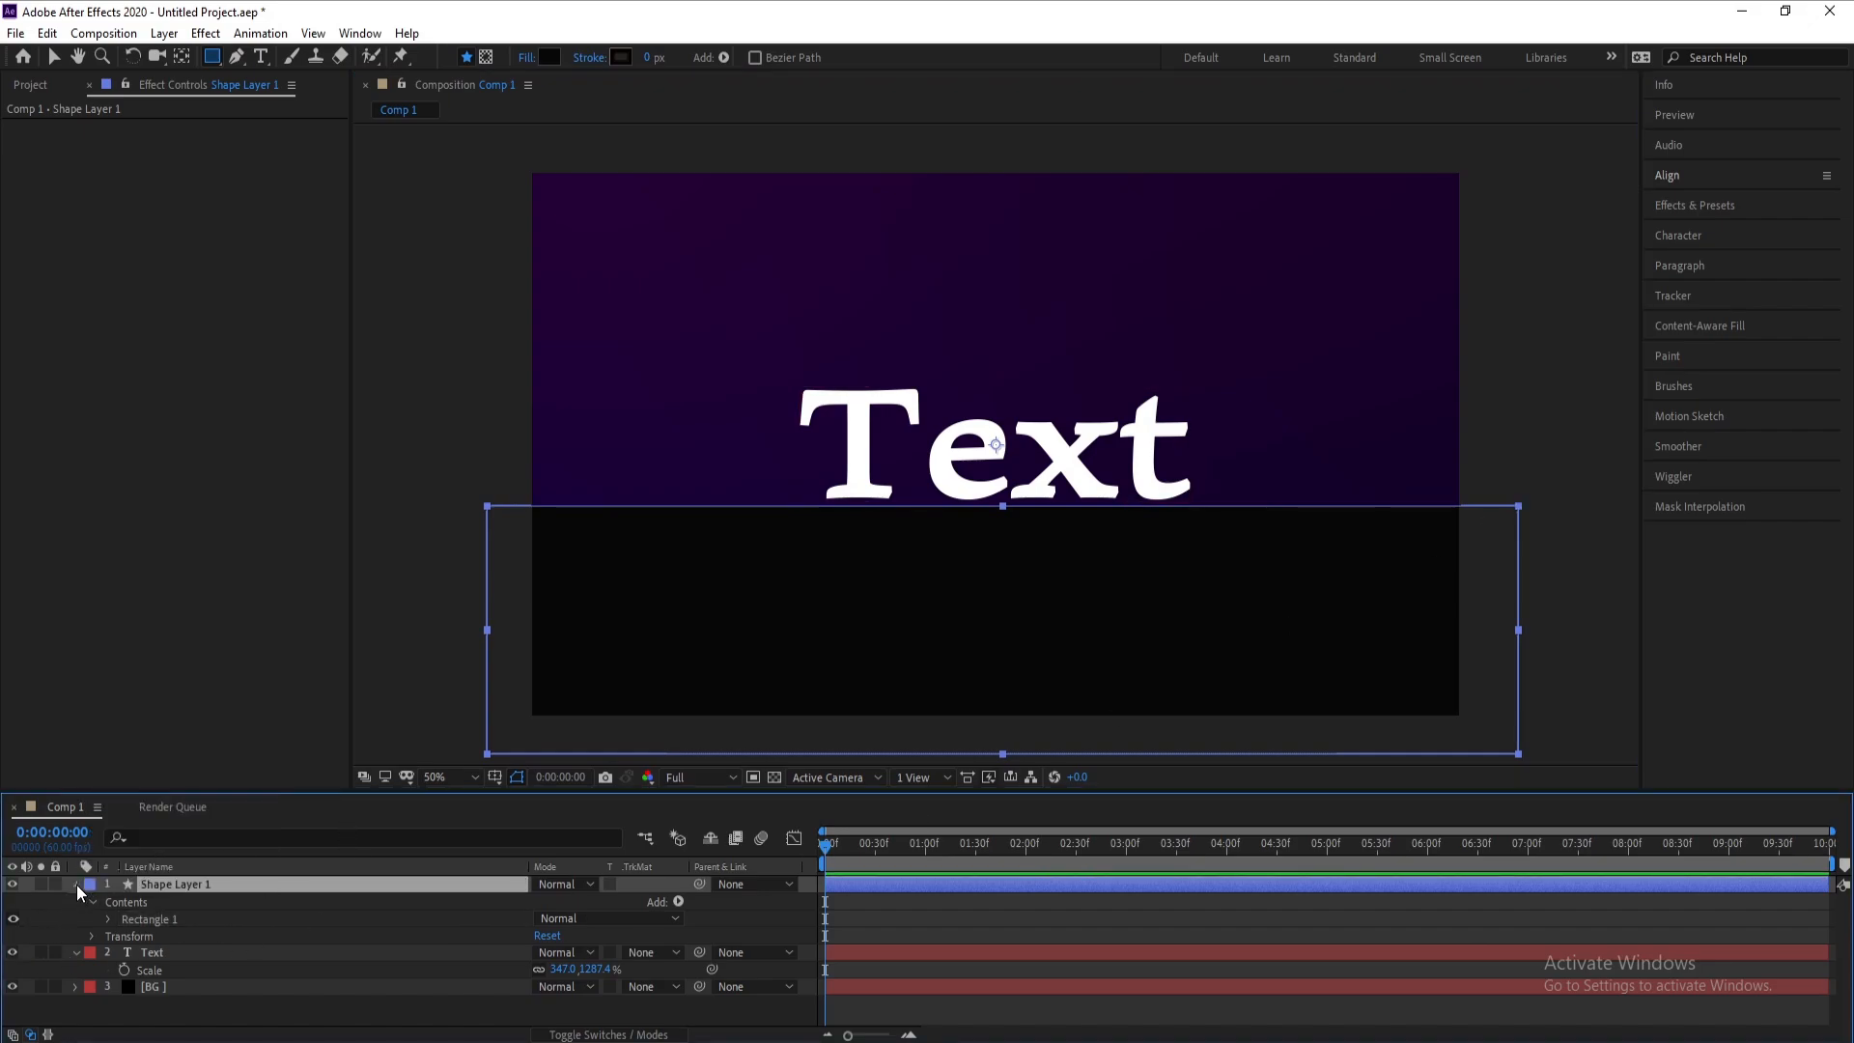
left_click(77, 885)
left_click(75, 902)
left_click(75, 927)
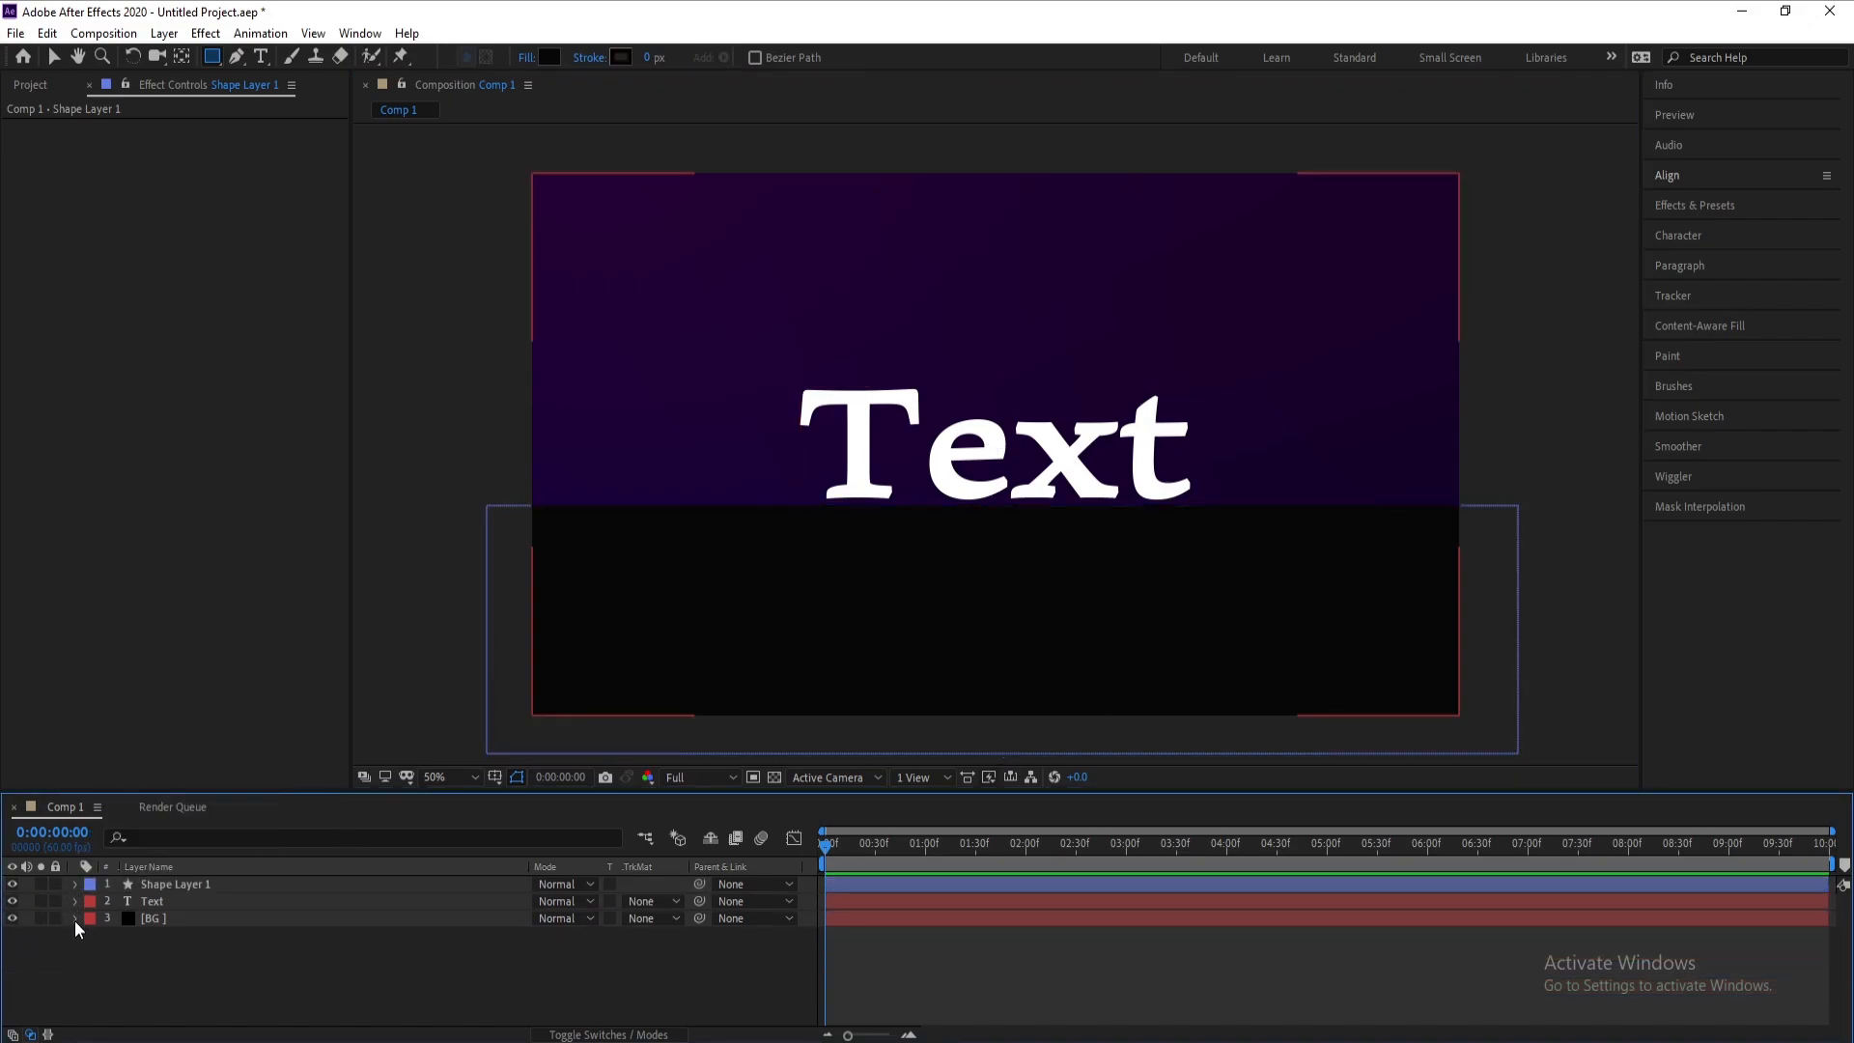
Rename the shape layer as Matte
right_click(174, 884)
left_click(189, 869)
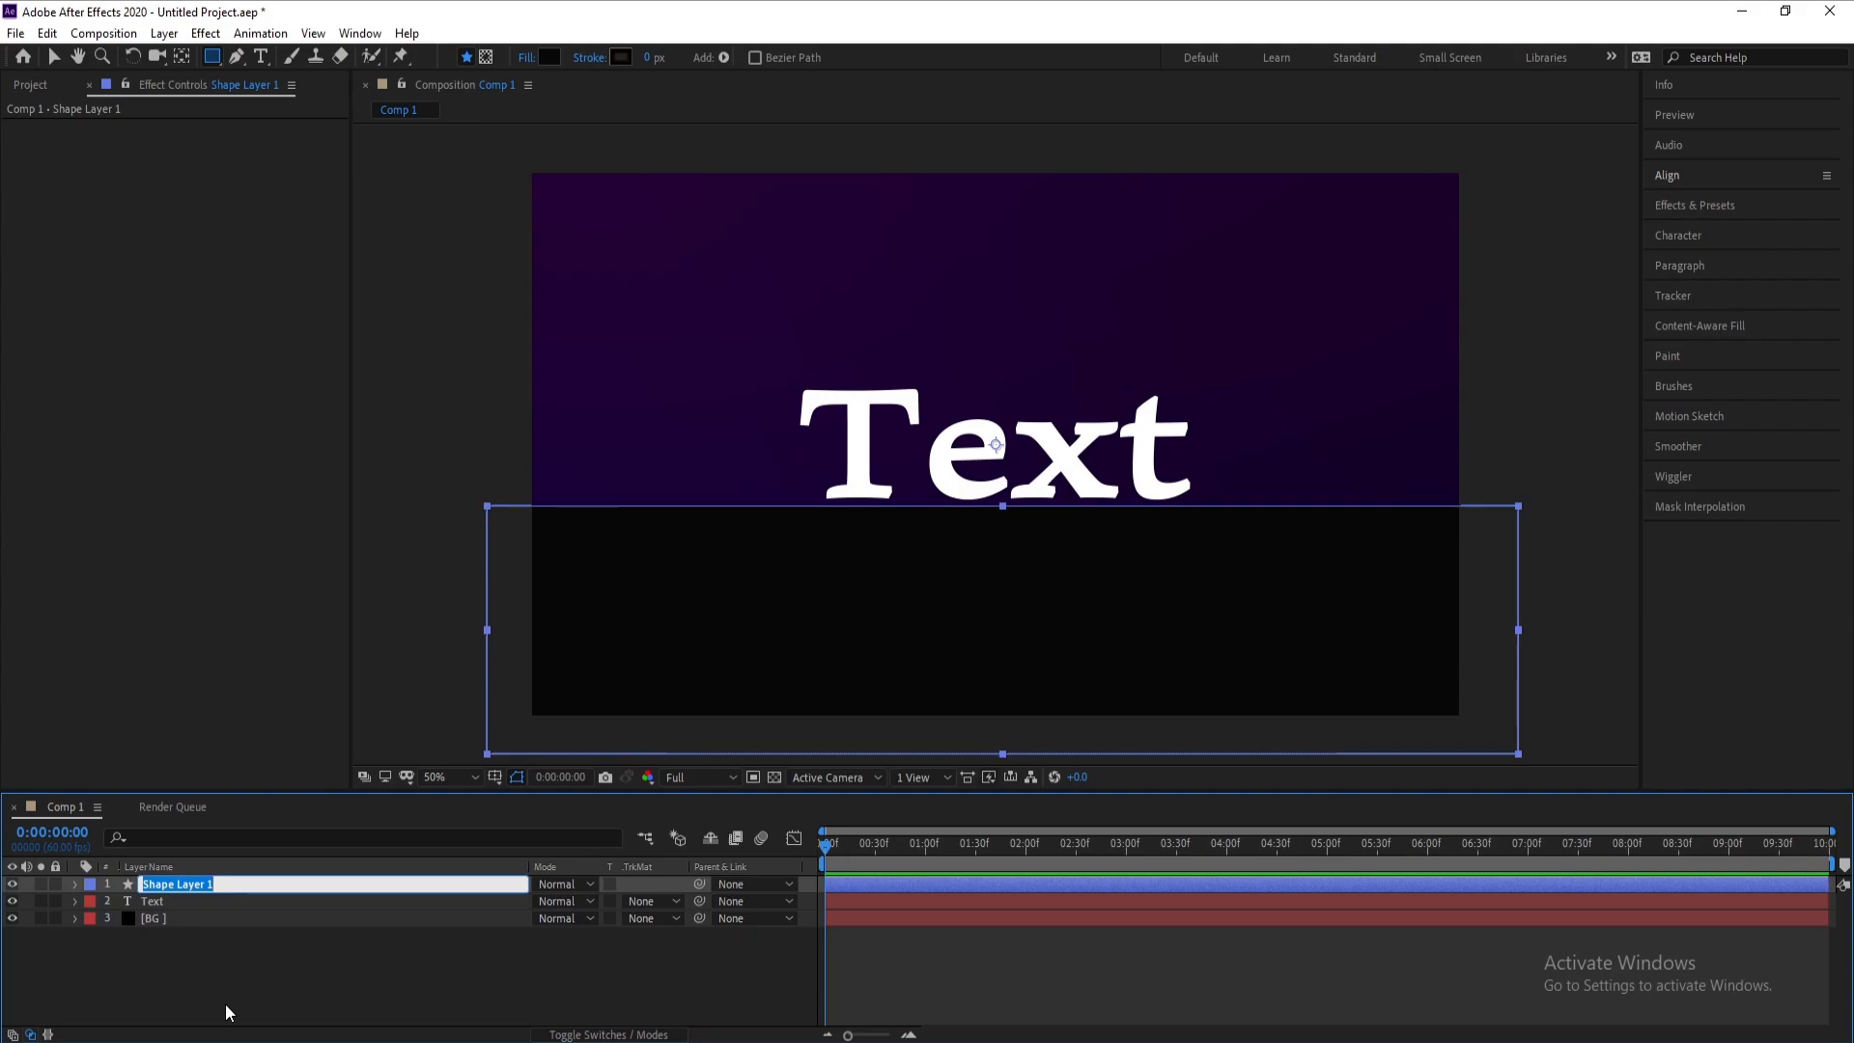
type("Matte")
key("Return")
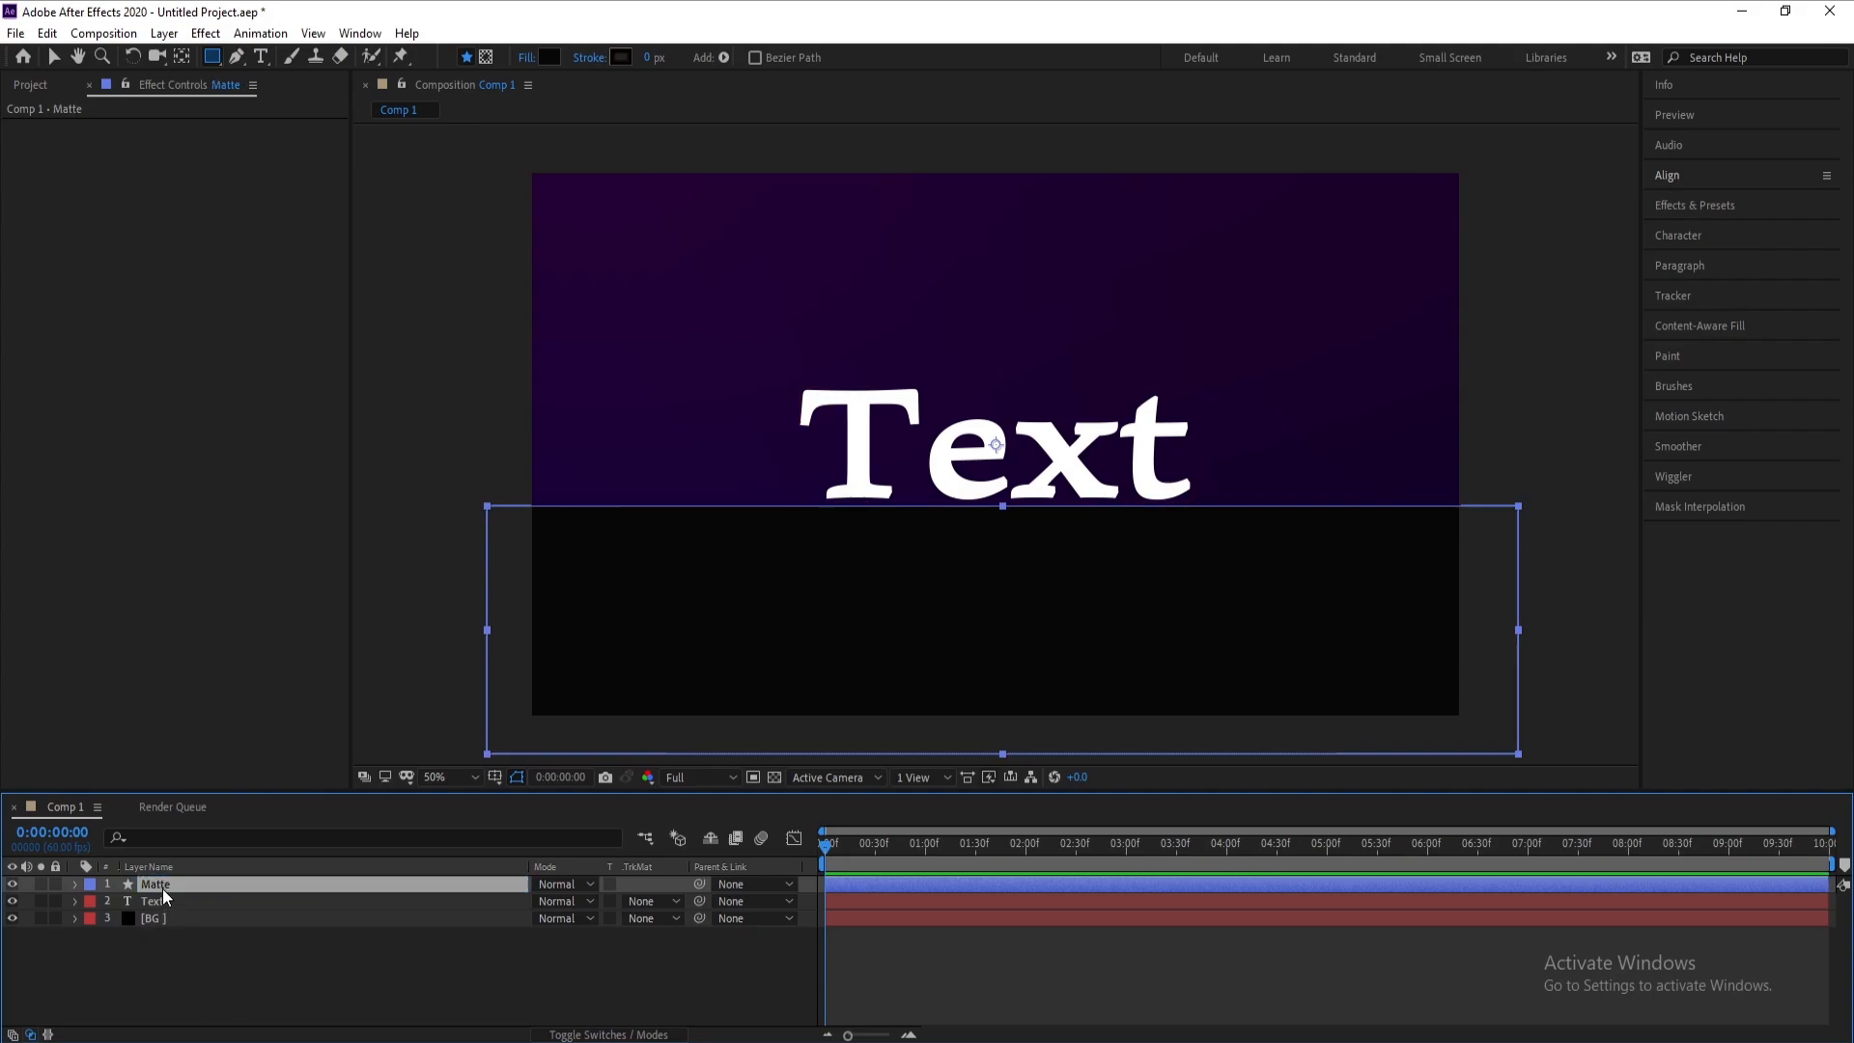
Move the Matte layer directly below the Text layer and search the effects for Set Matte
left_click_drag(149, 885, 160, 902)
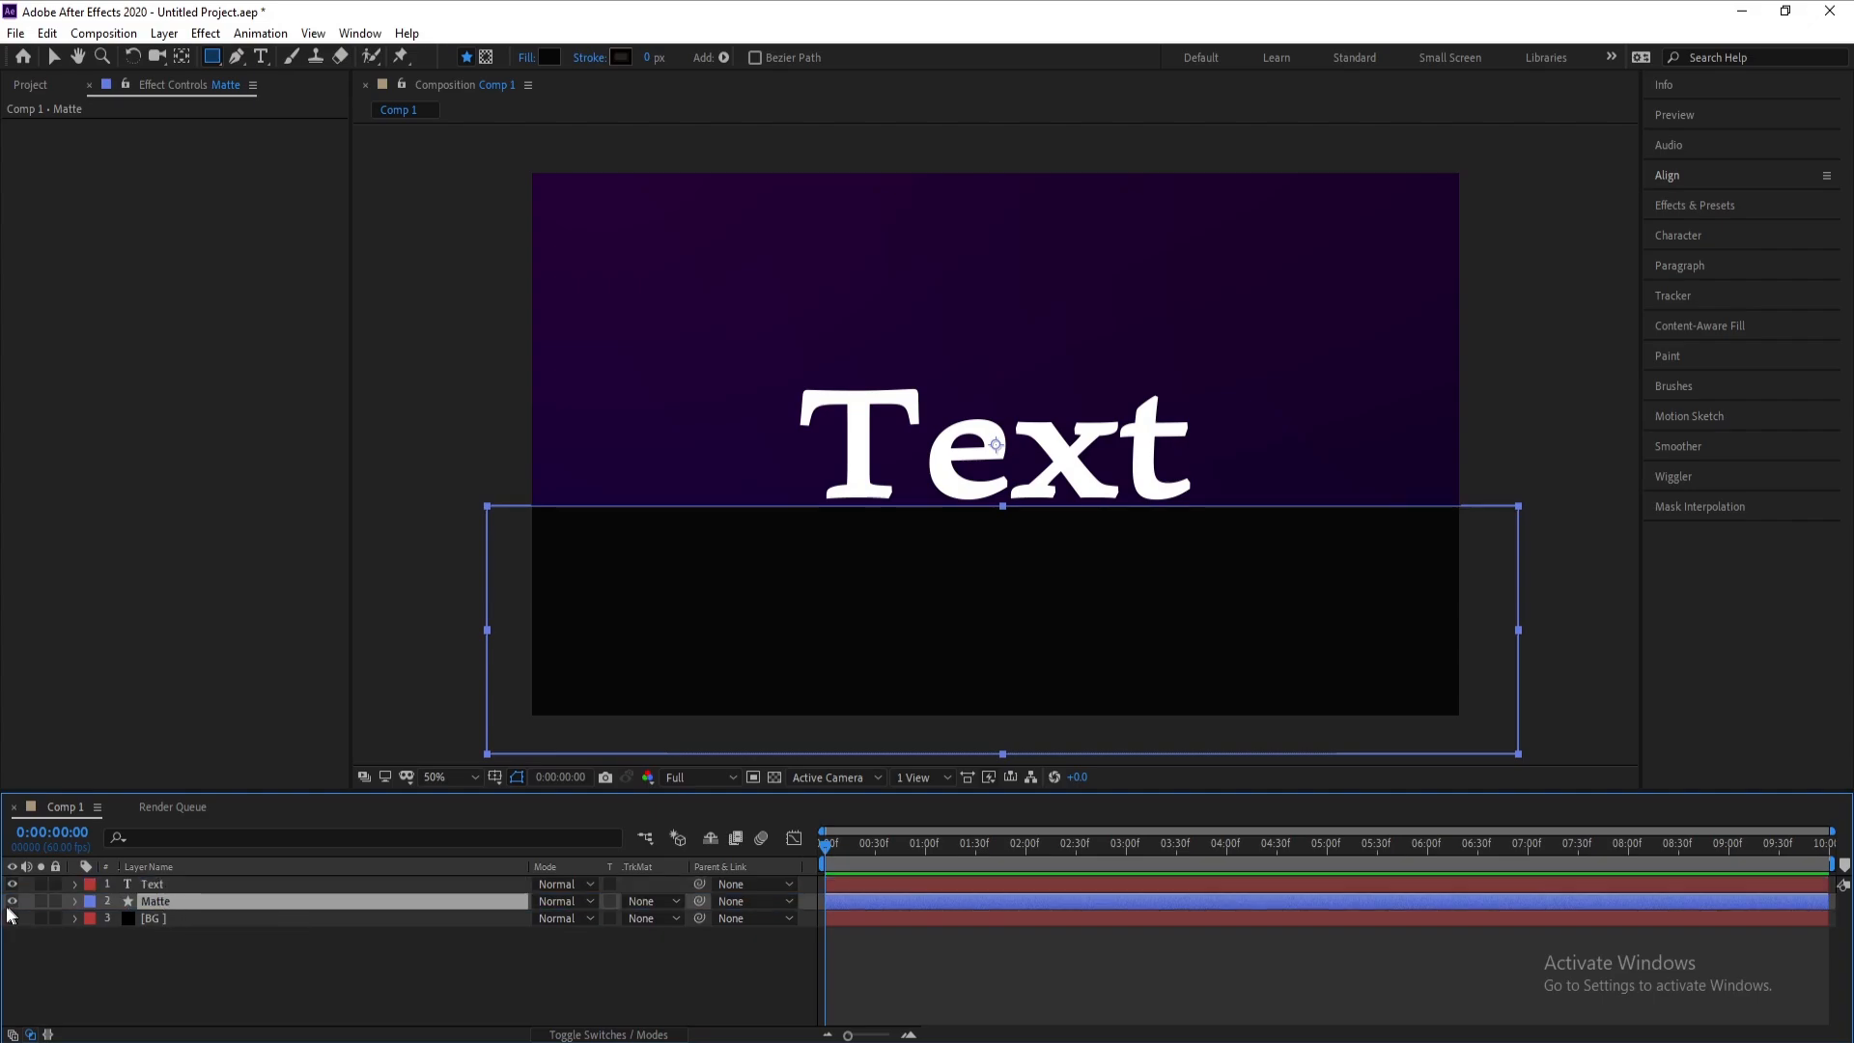
left_click(1746, 205)
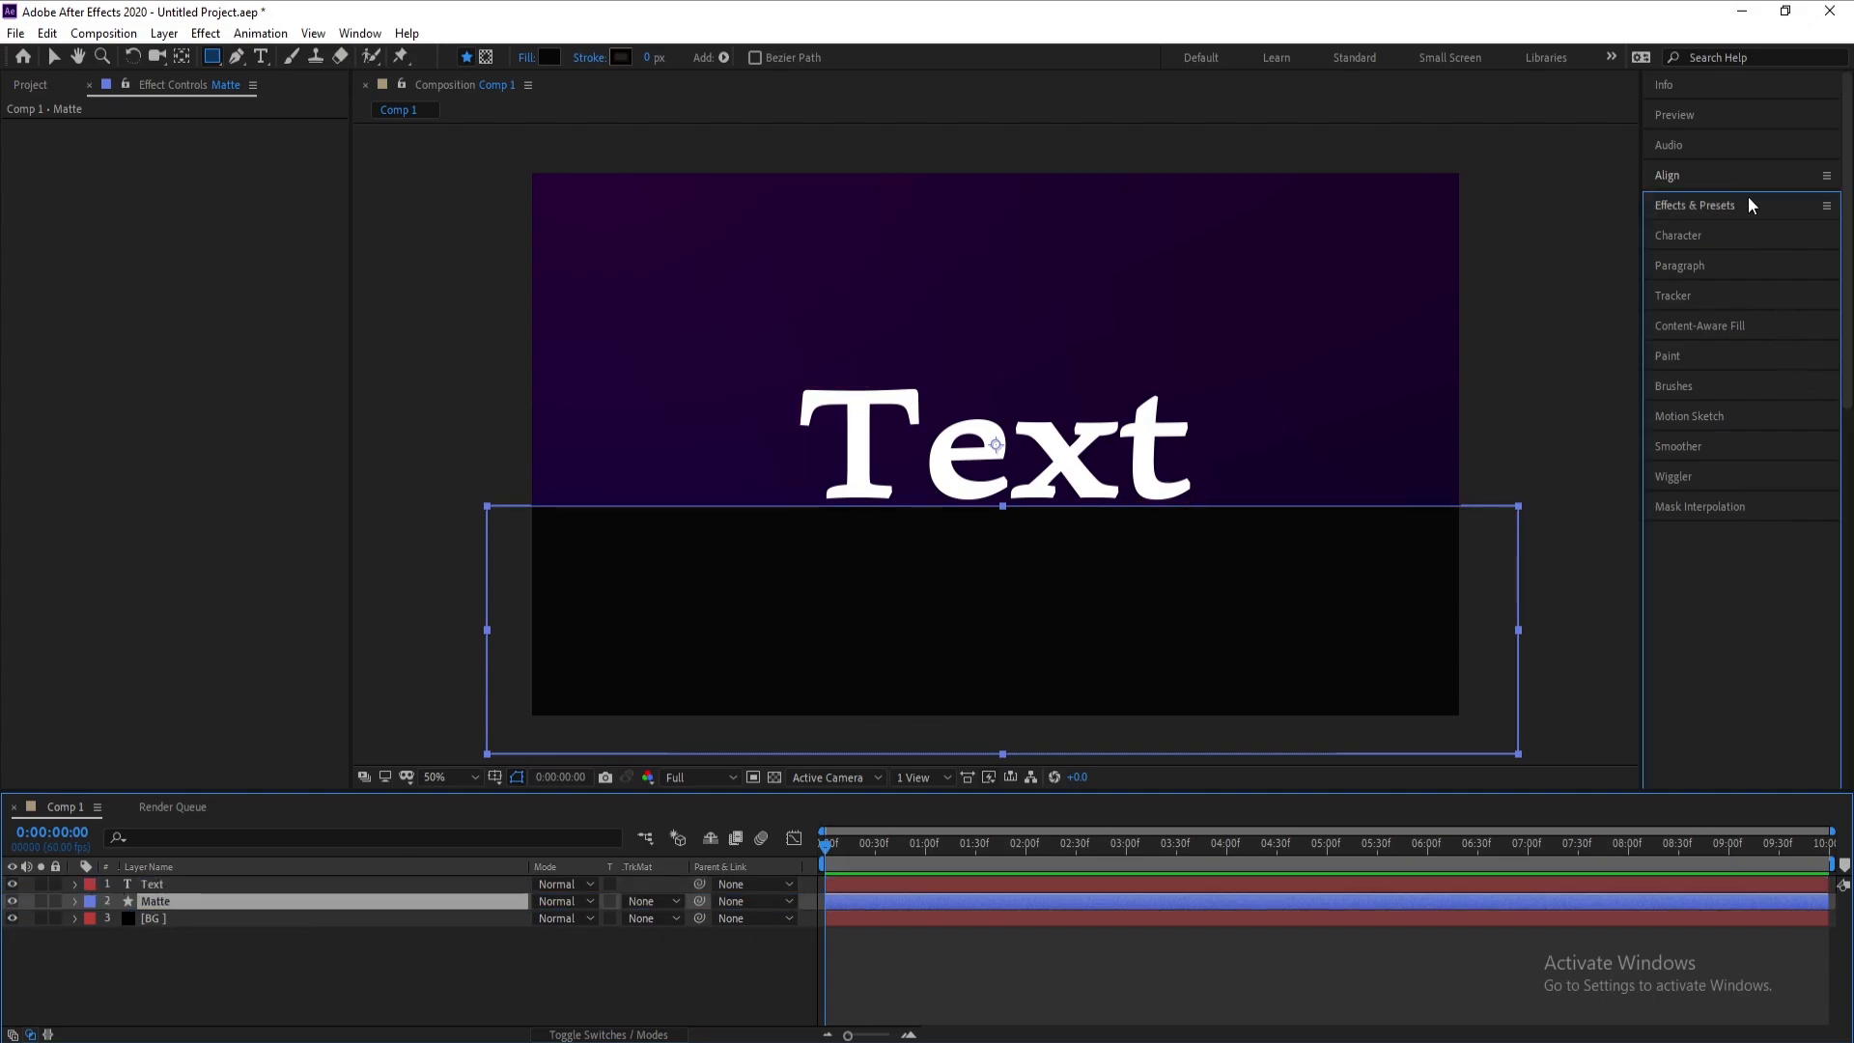
left_click(1712, 228)
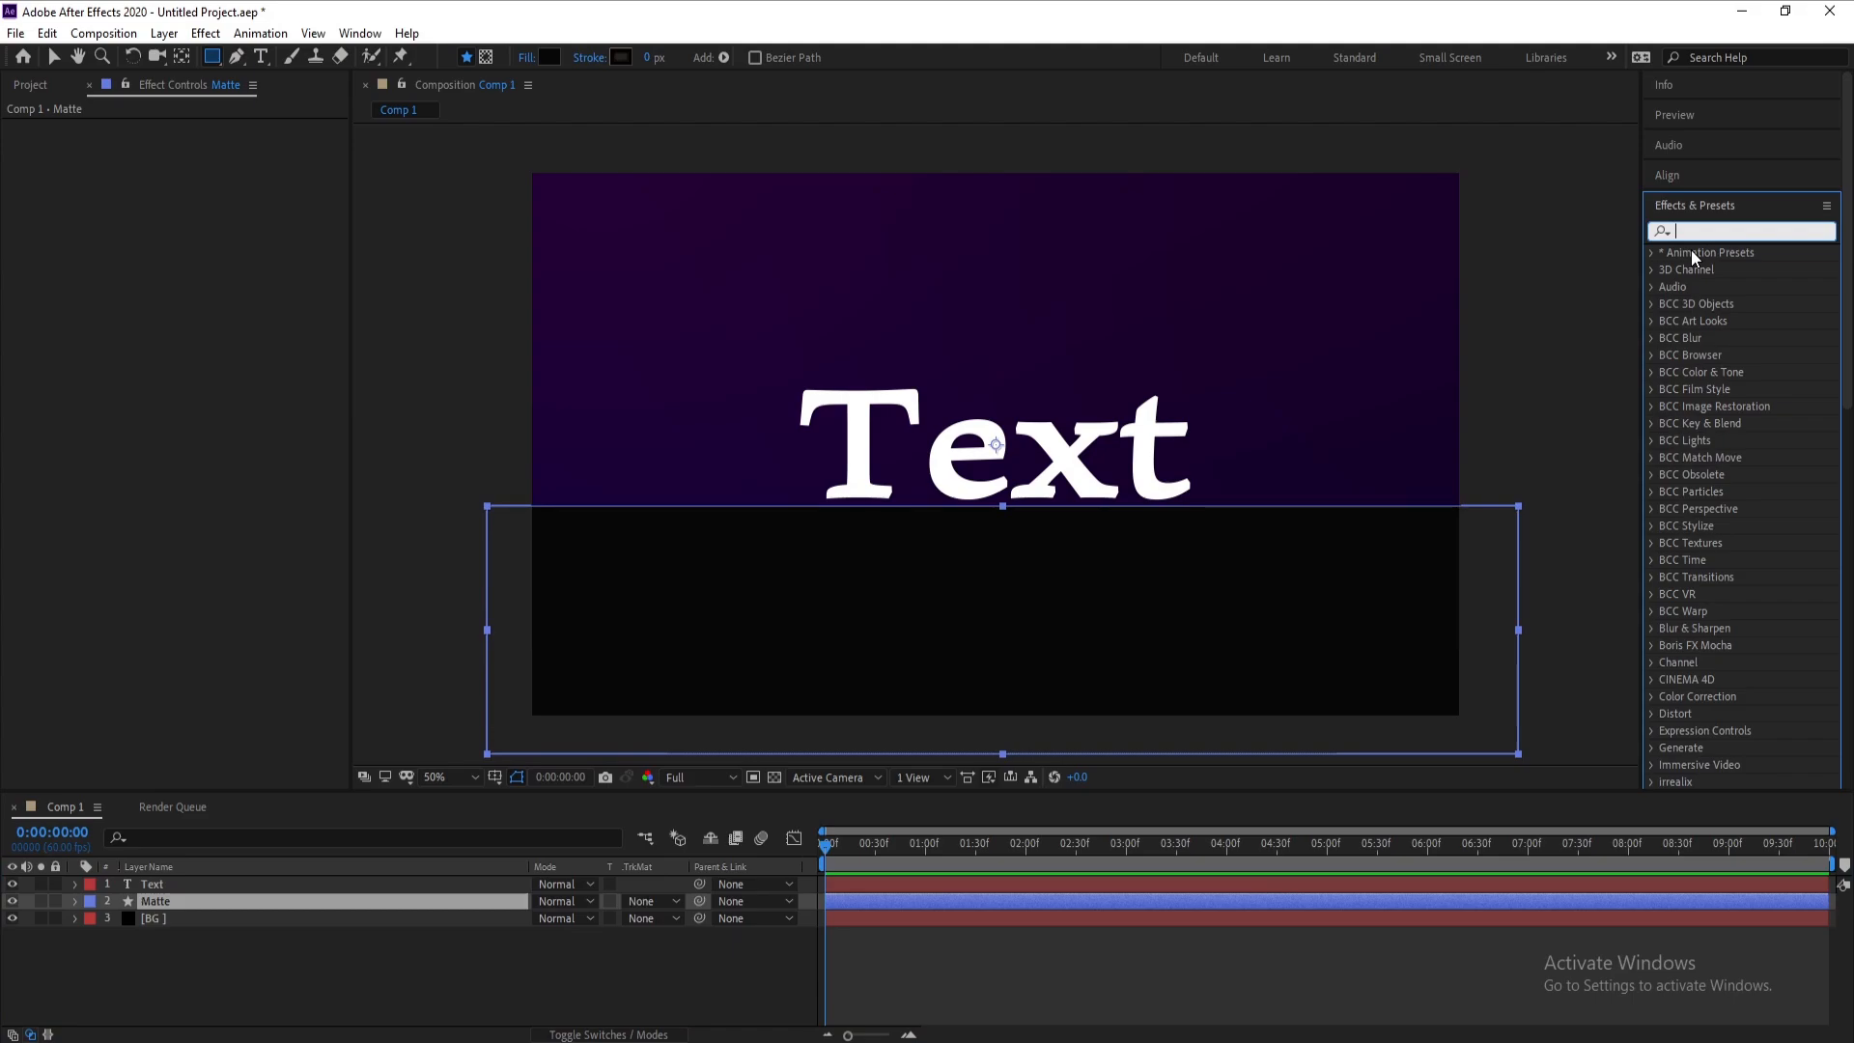
type("se")
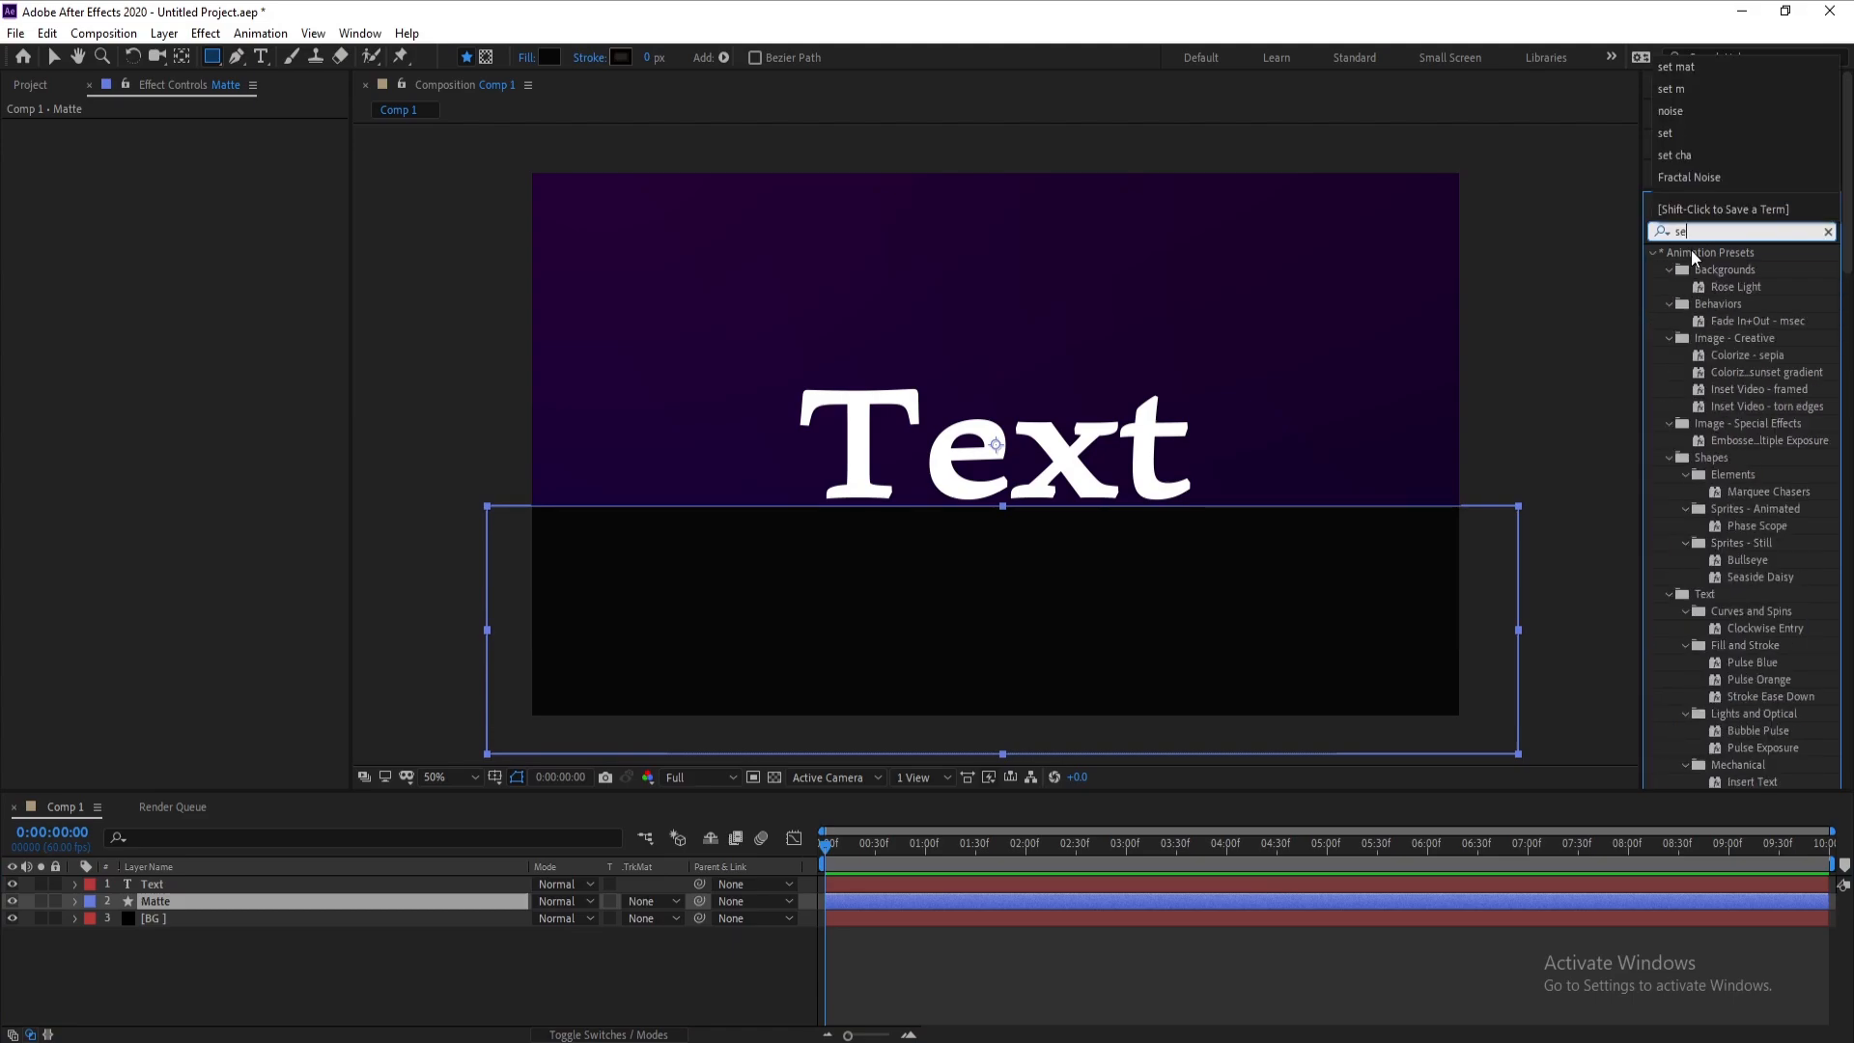
type("t matt")
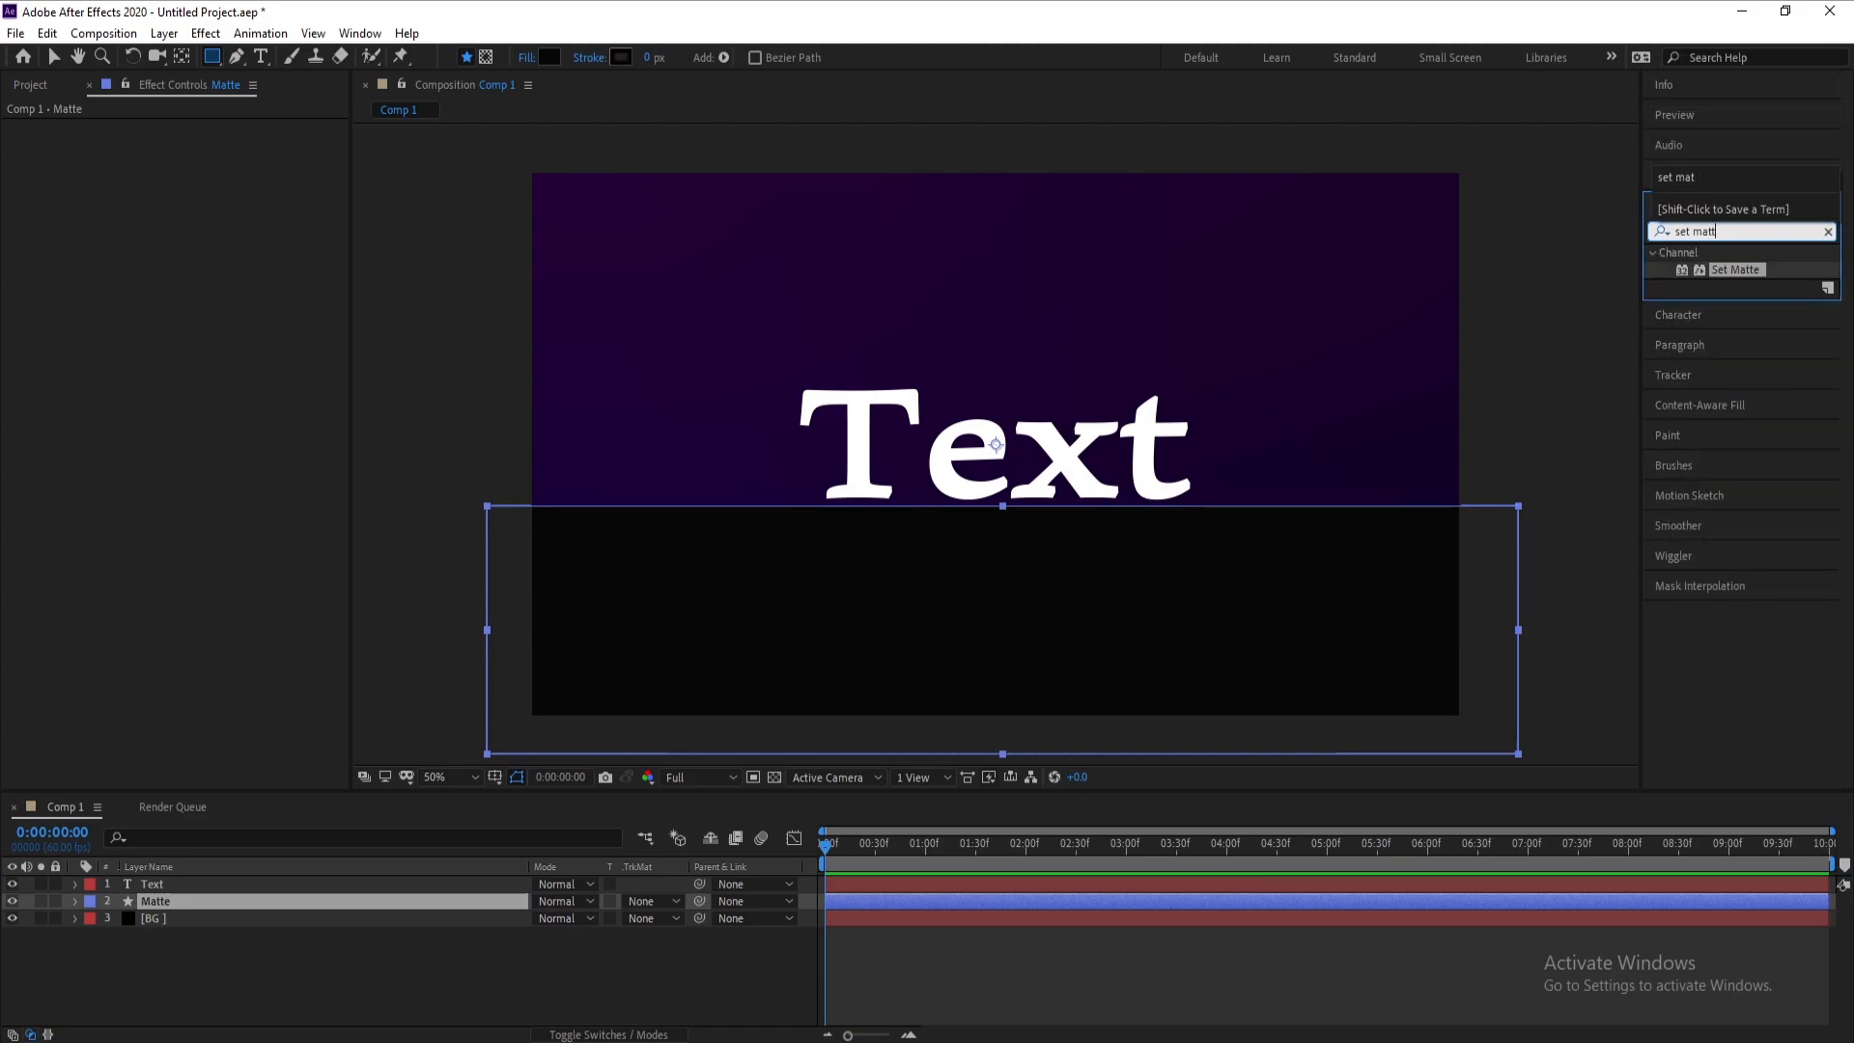
left_click_drag(1744, 281, 138, 883)
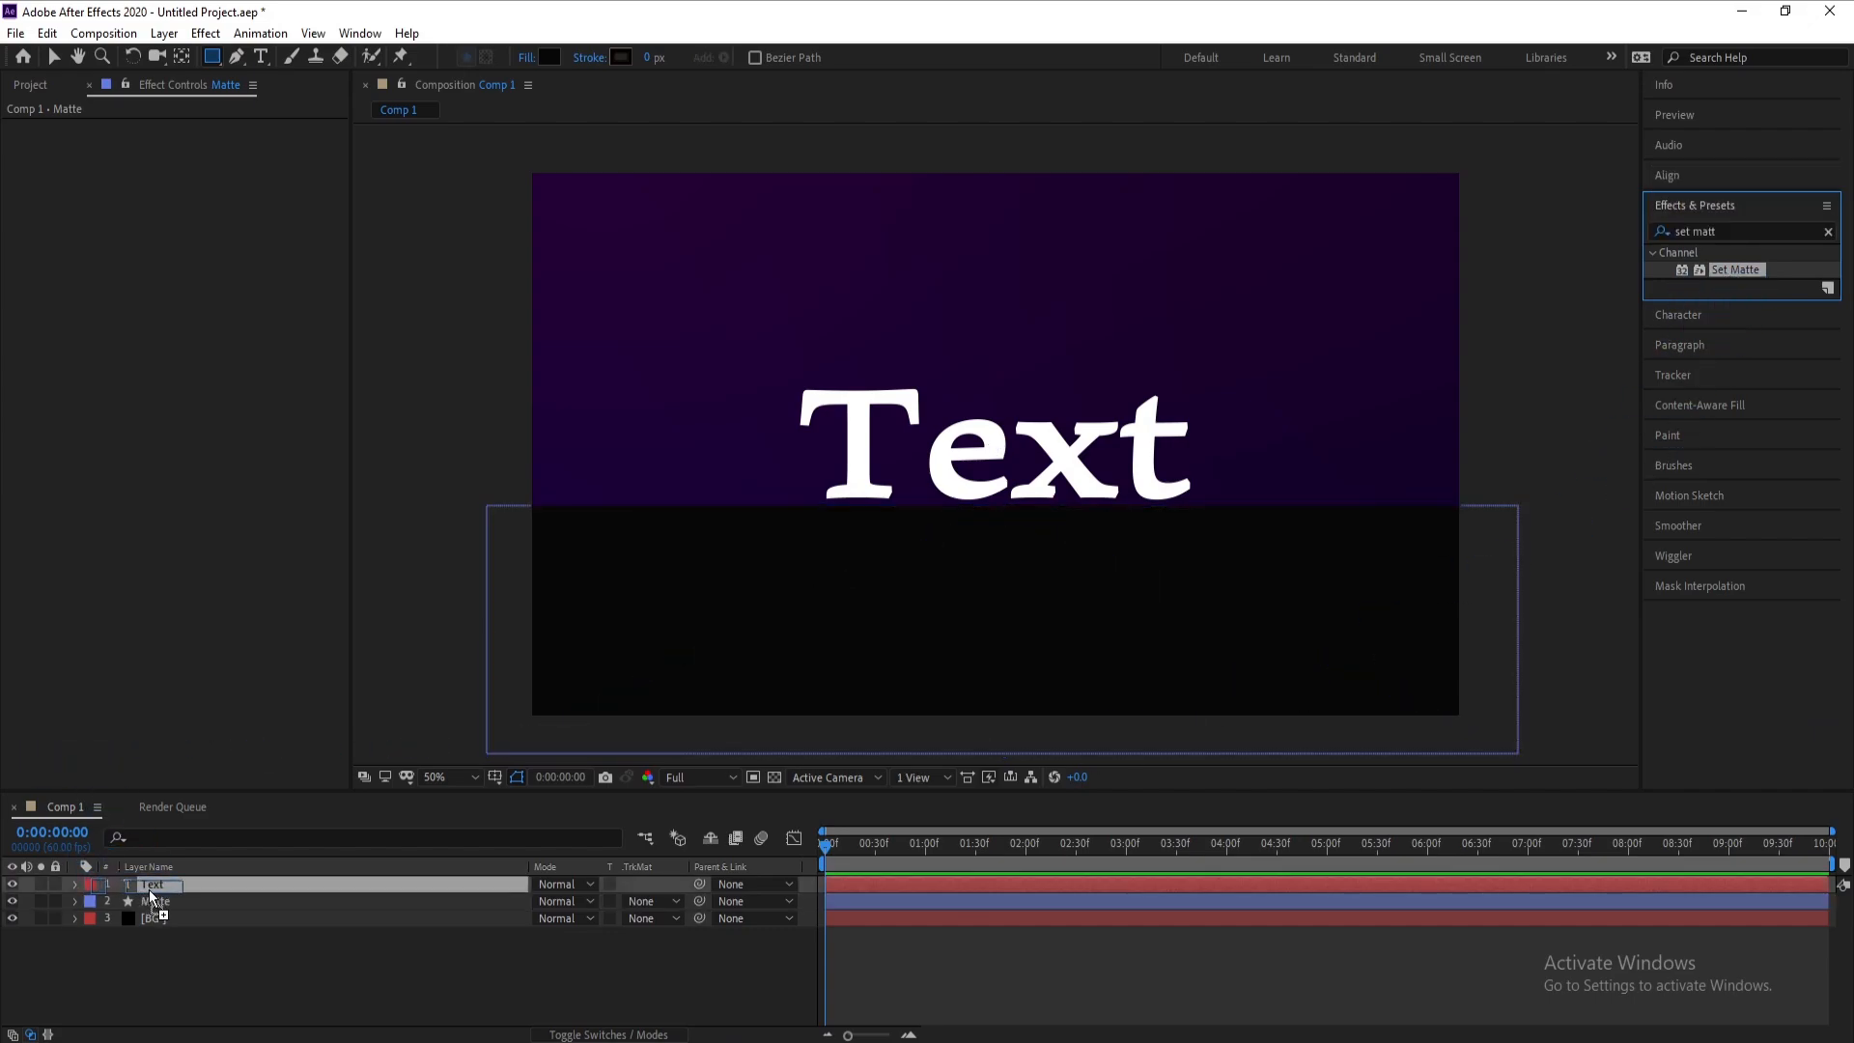
left_click_drag(149, 890, 150, 916)
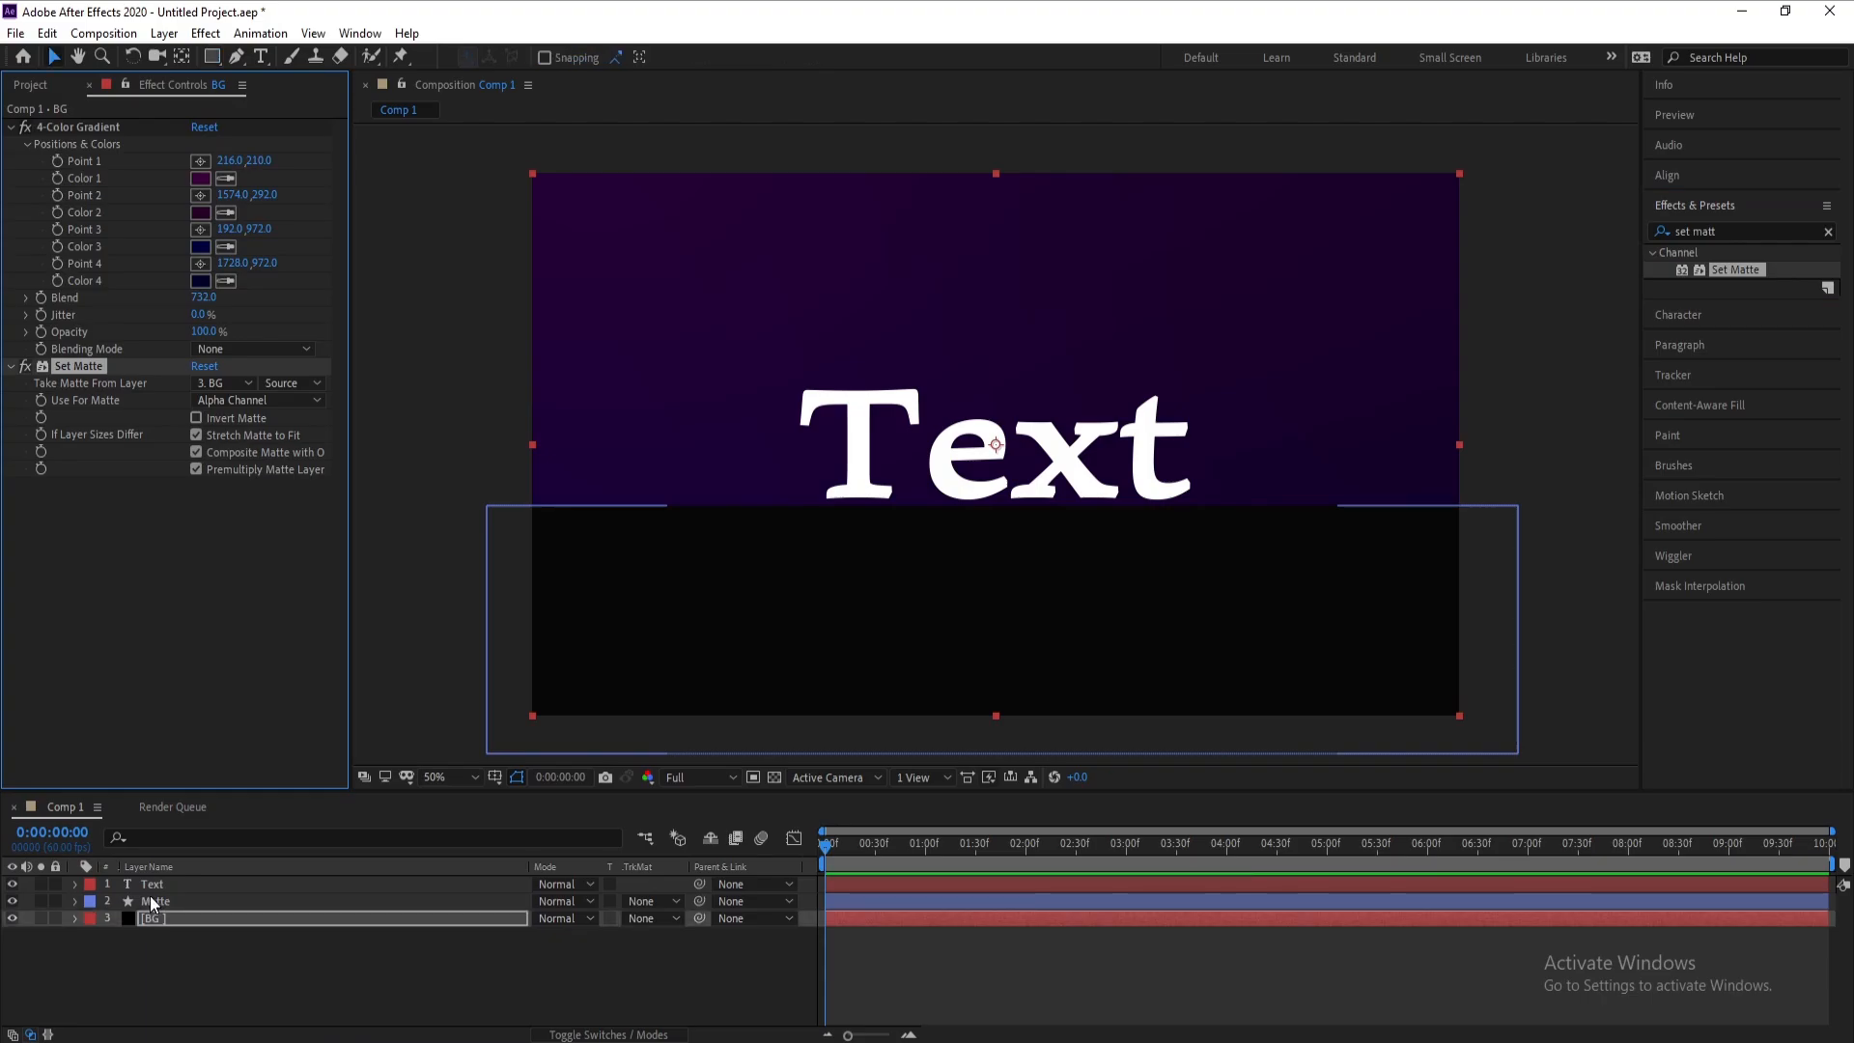
left_click(47, 33)
left_click(106, 55)
Apply the Set Matte effect to the Text layer, taking the matte from the Matte layer with Invert Matte enabled
left_click(1742, 271)
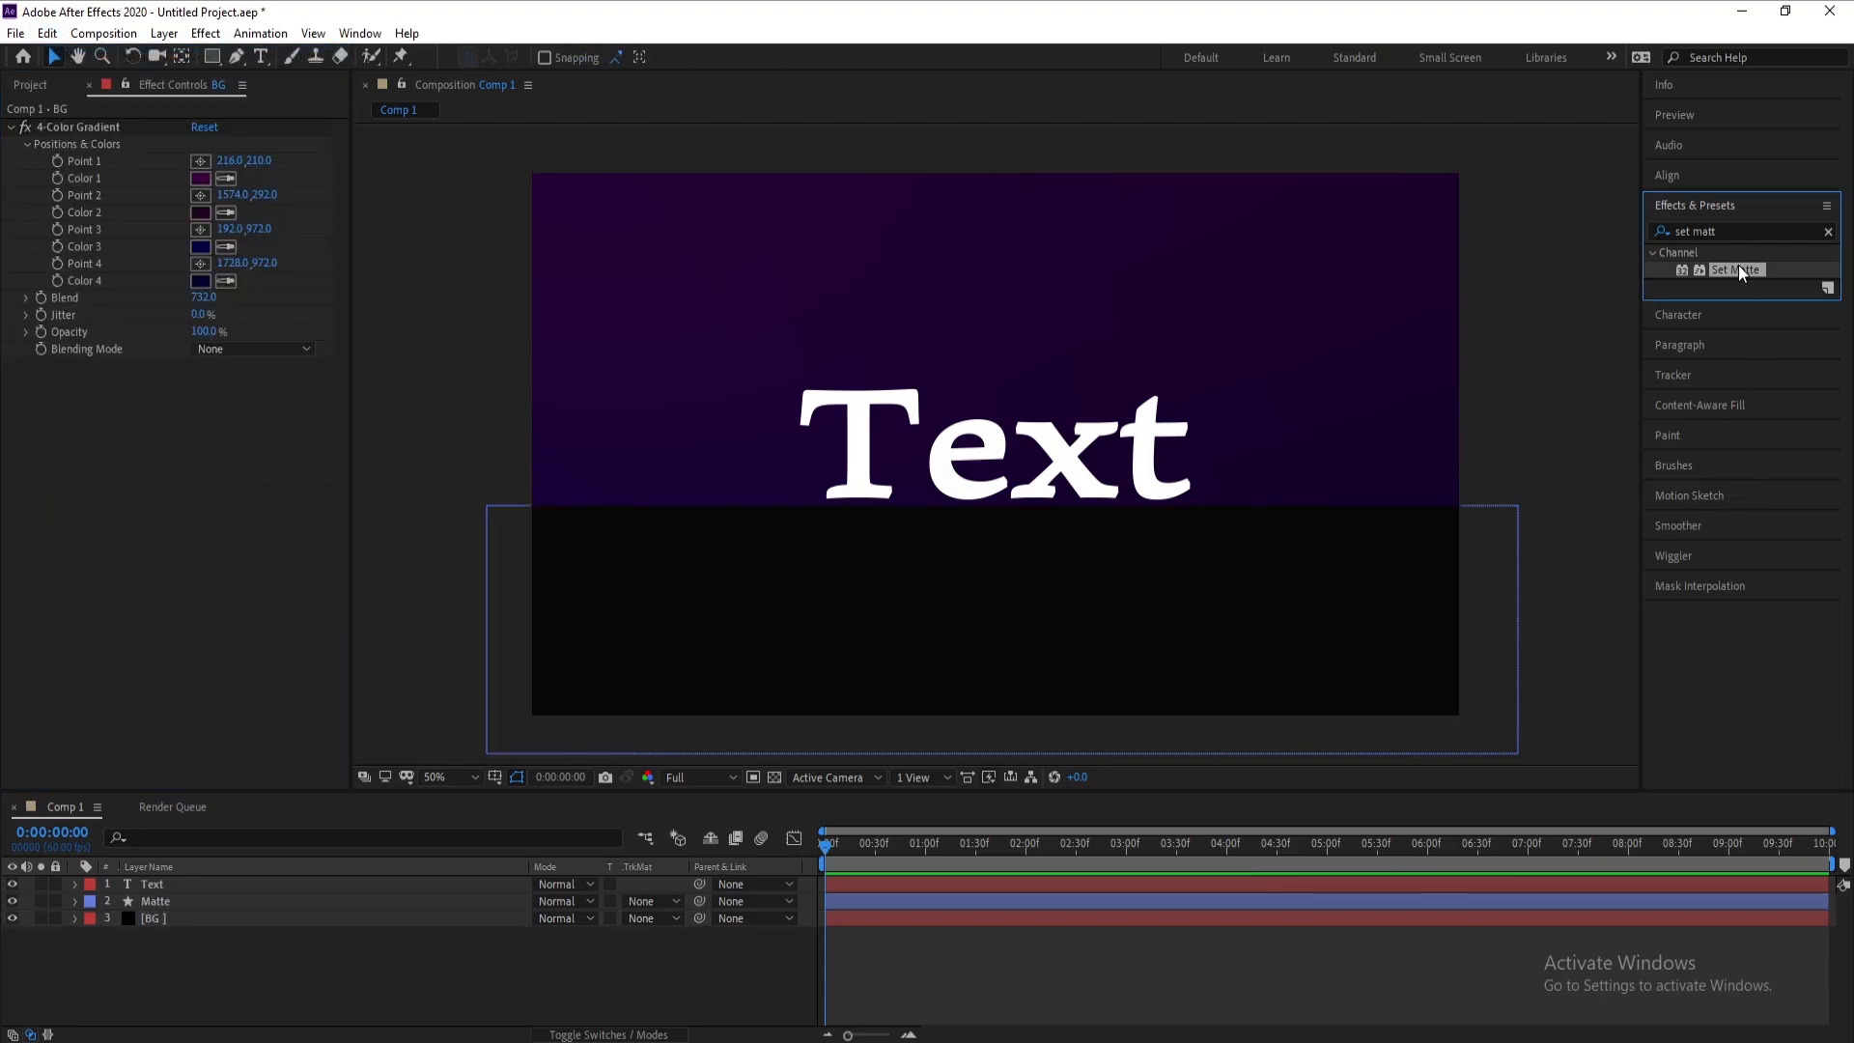
left_click_drag(1740, 274, 235, 879)
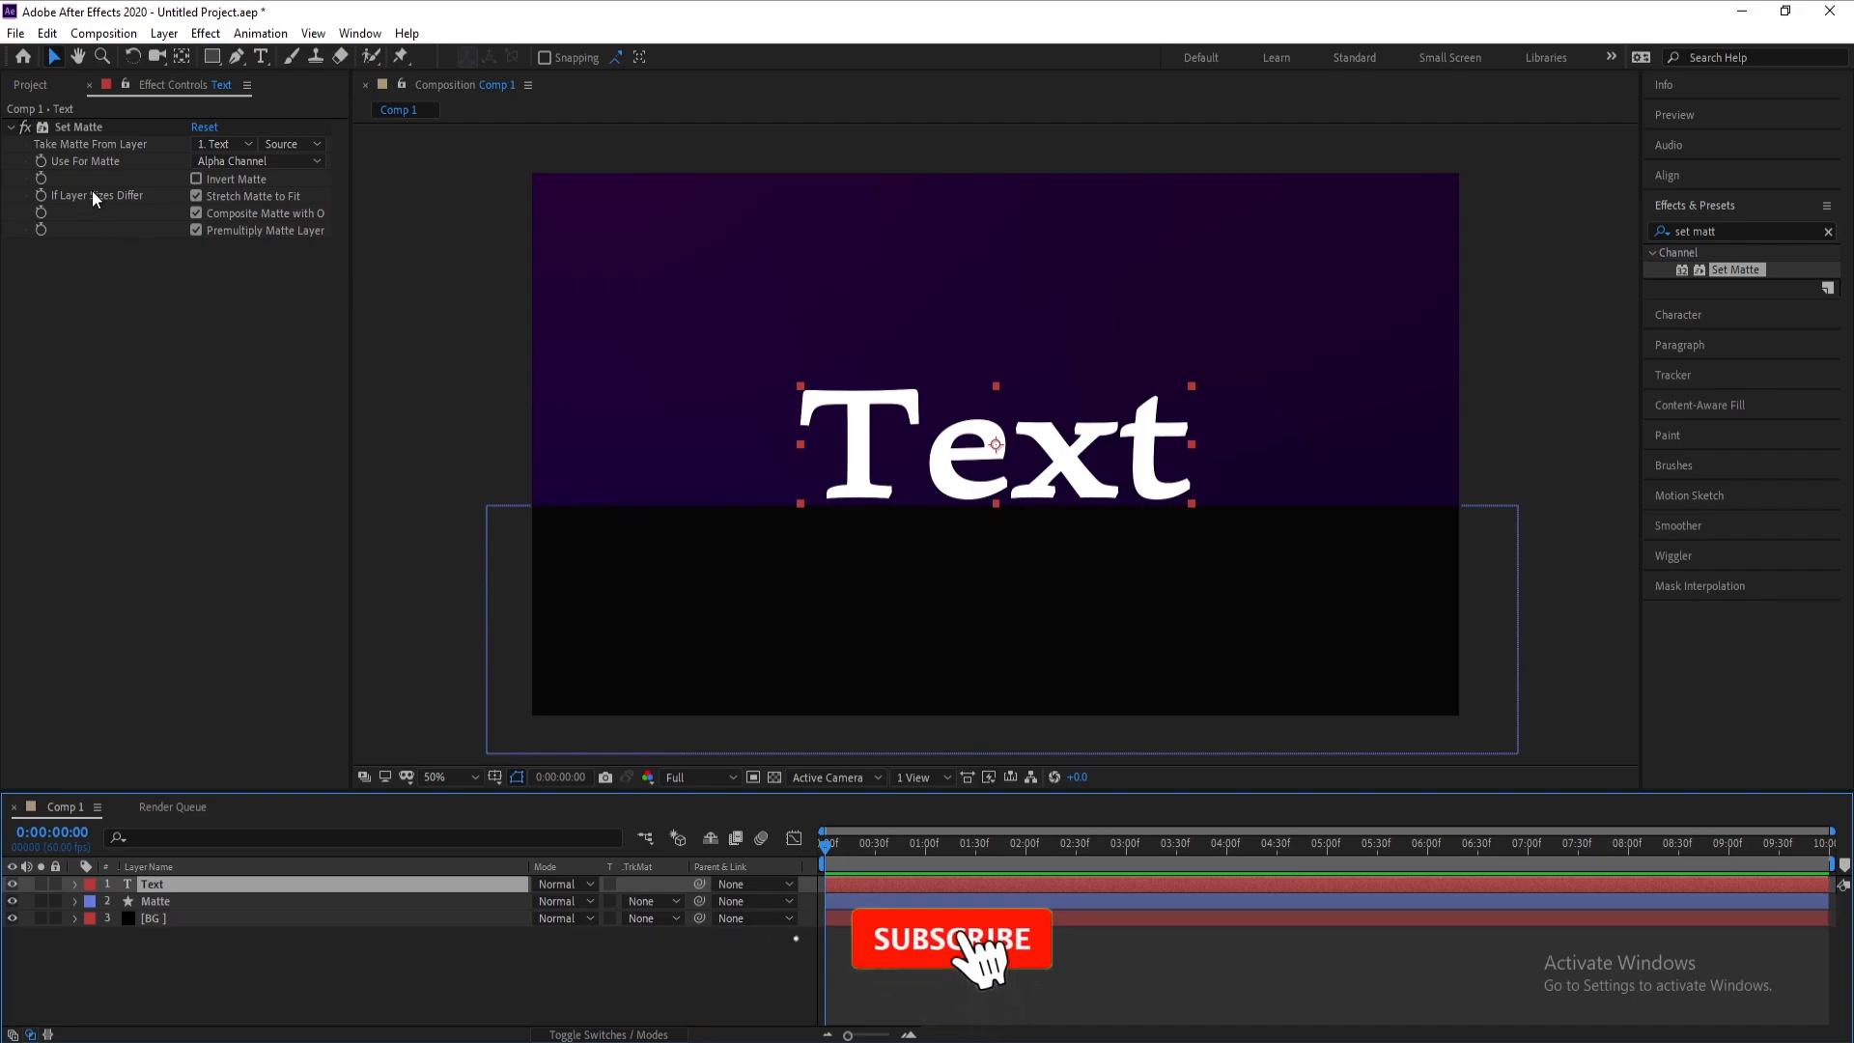
left_click(222, 143)
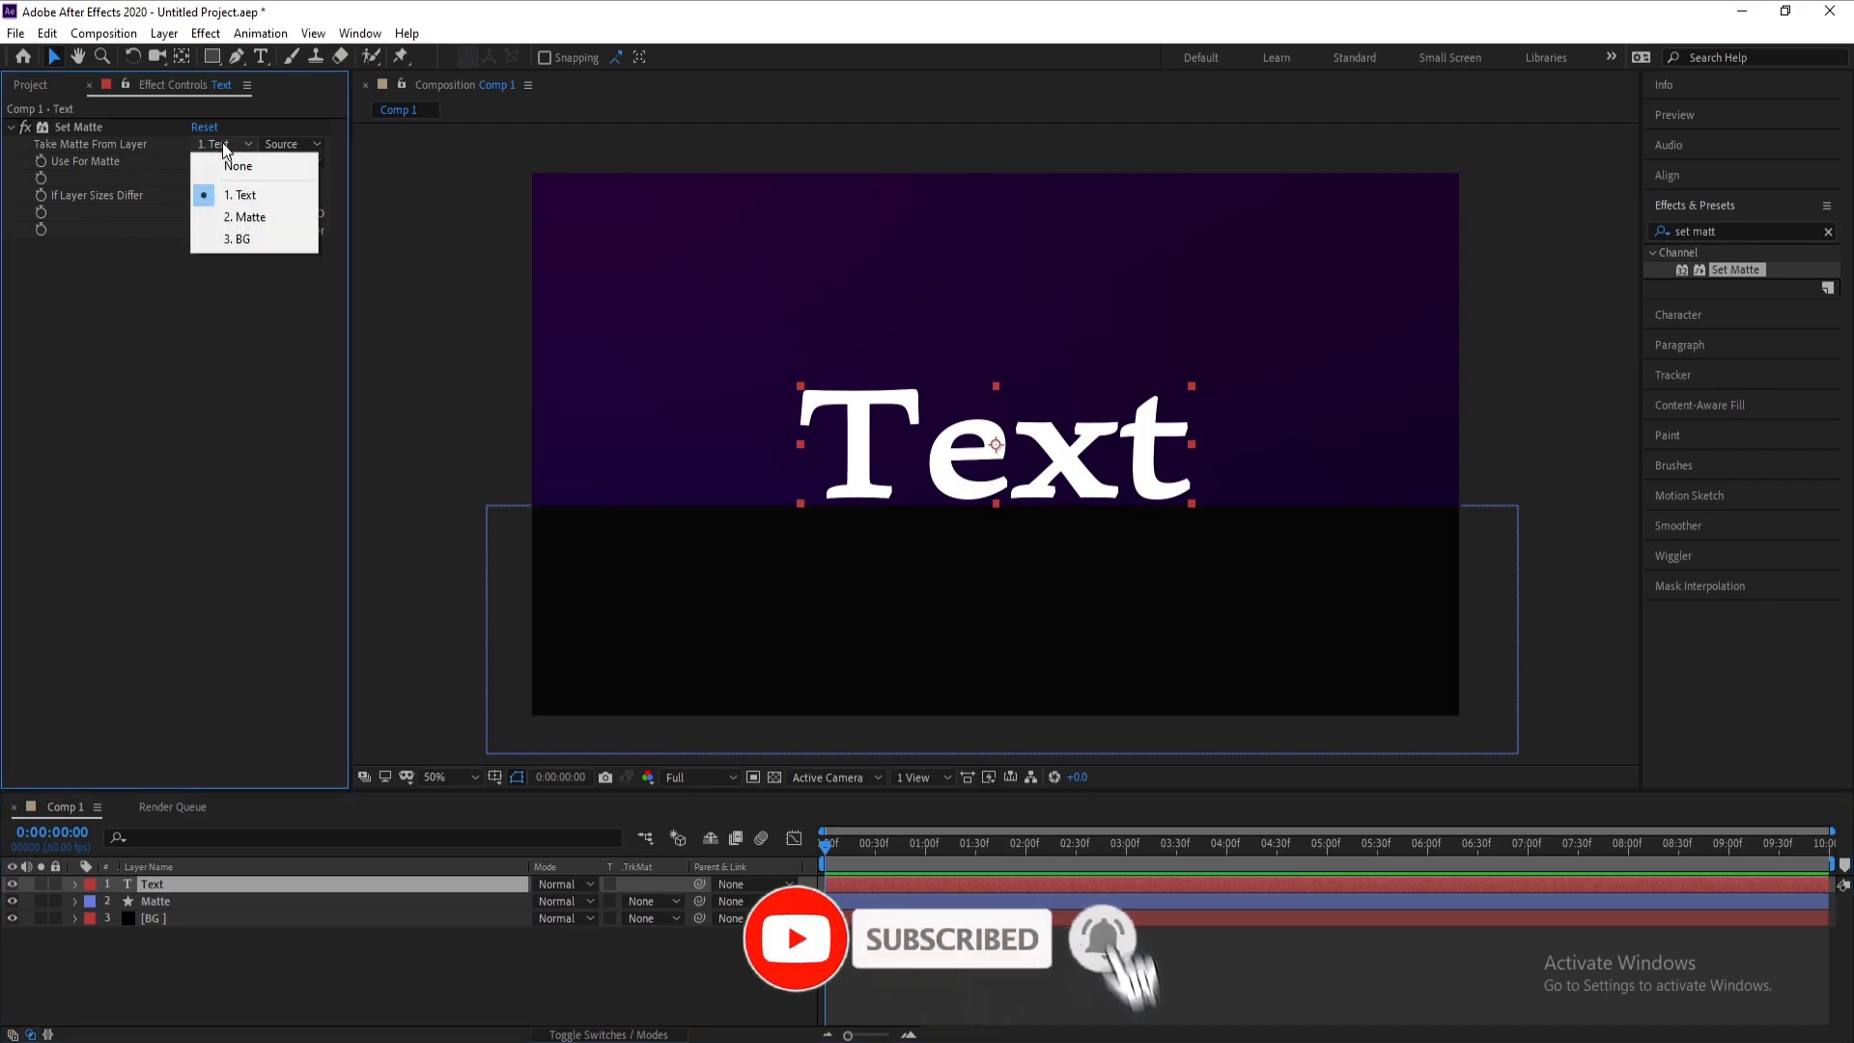
left_click(257, 216)
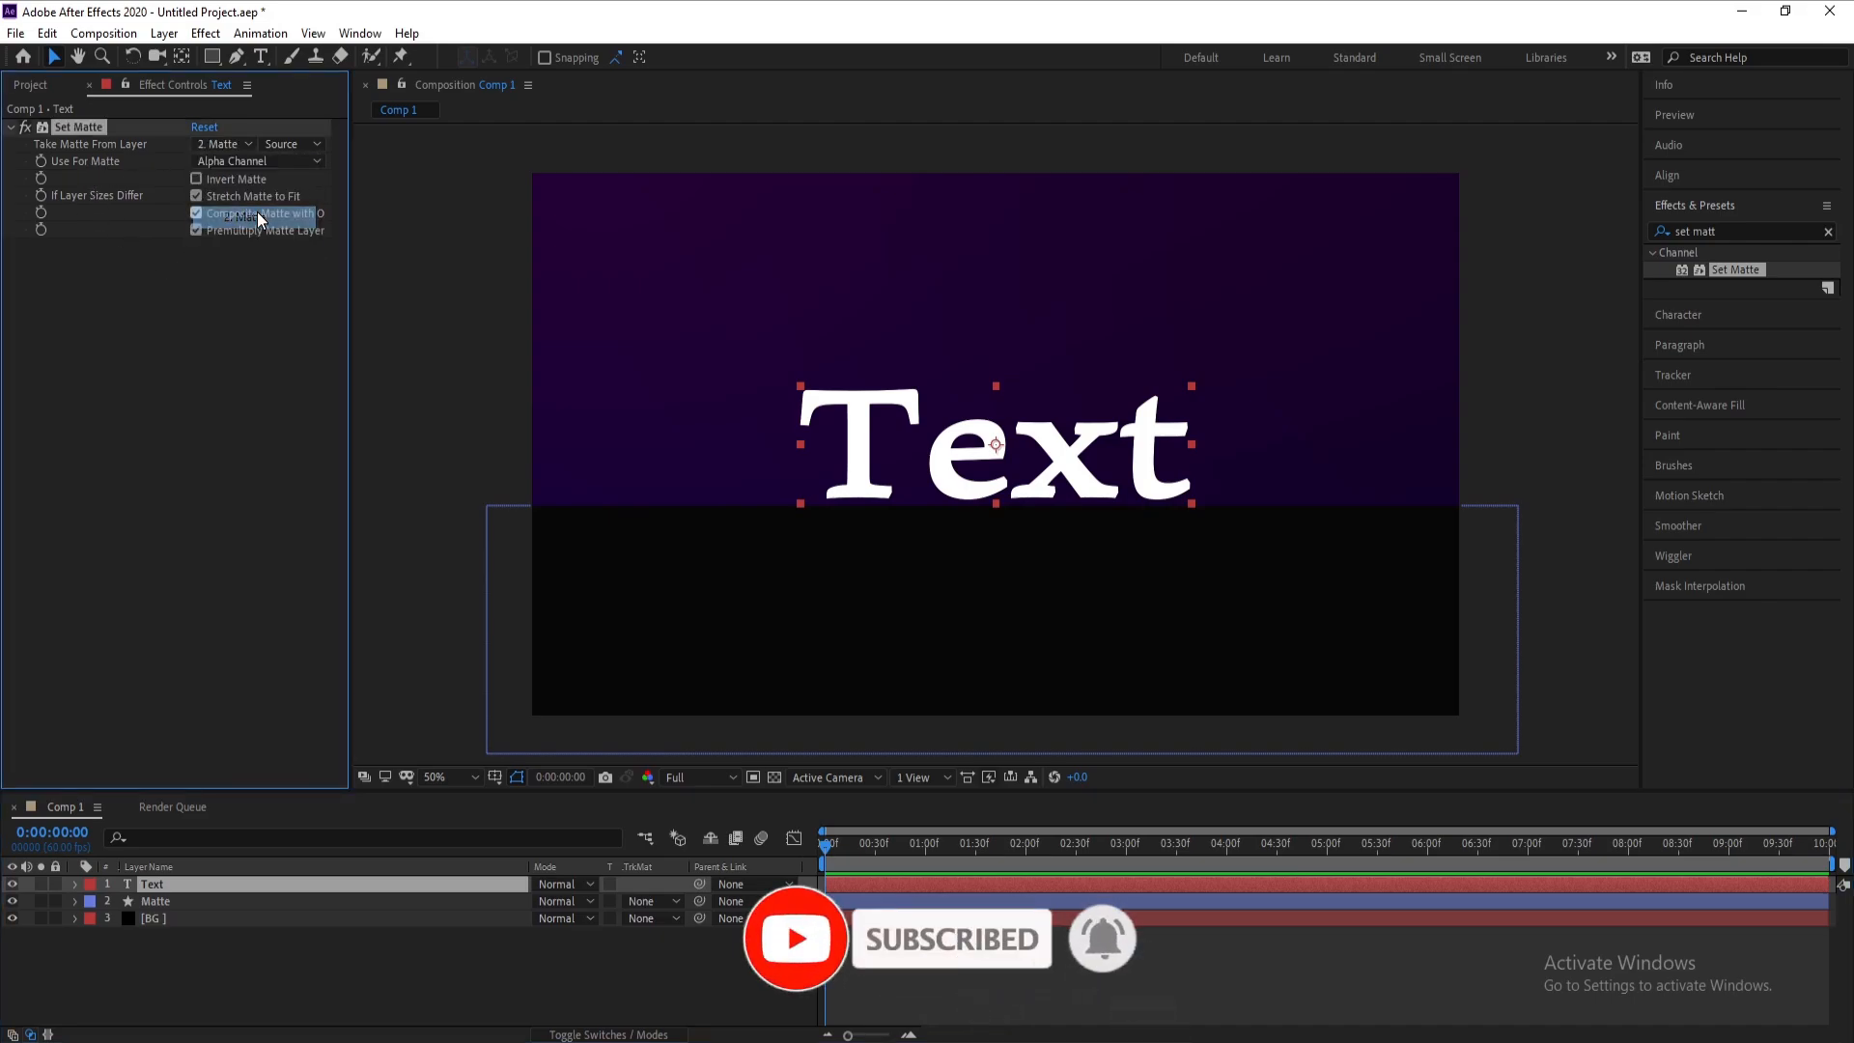
left_click(195, 178)
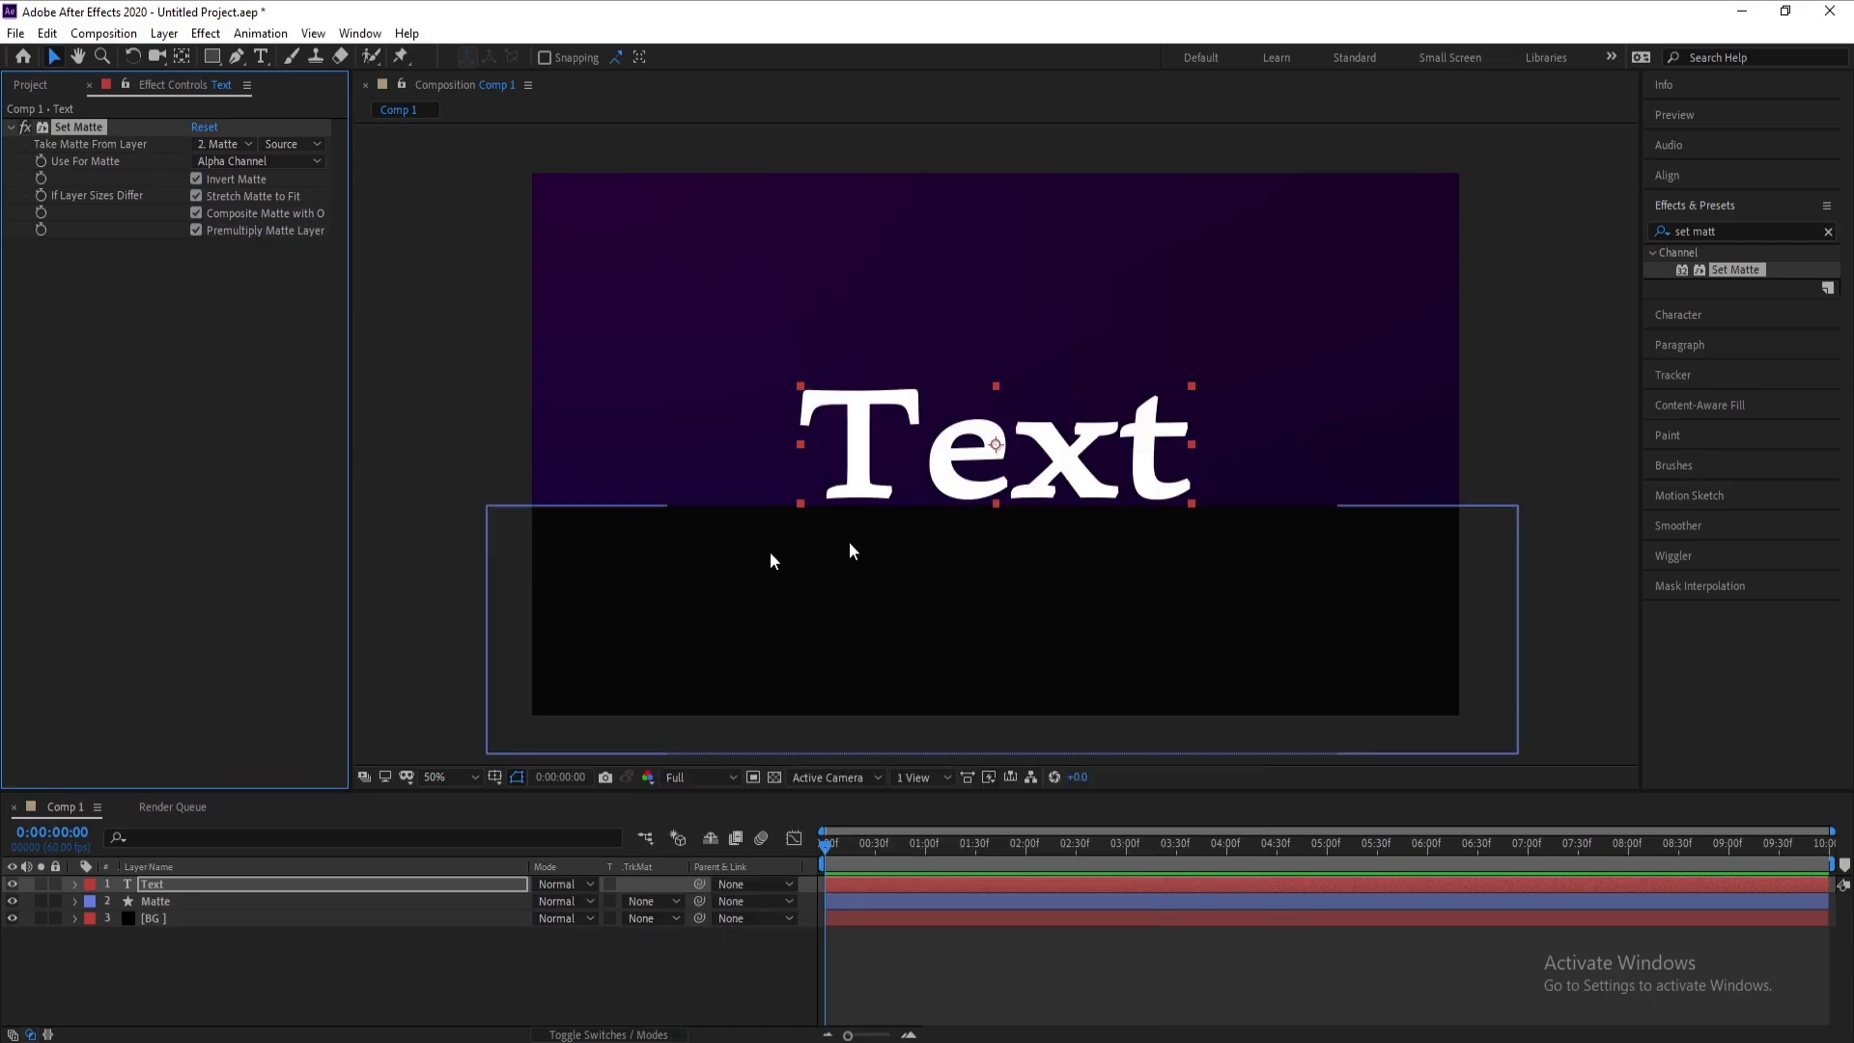
Hide the Matte layer in the composition
left_click(177, 901)
left_click(13, 901)
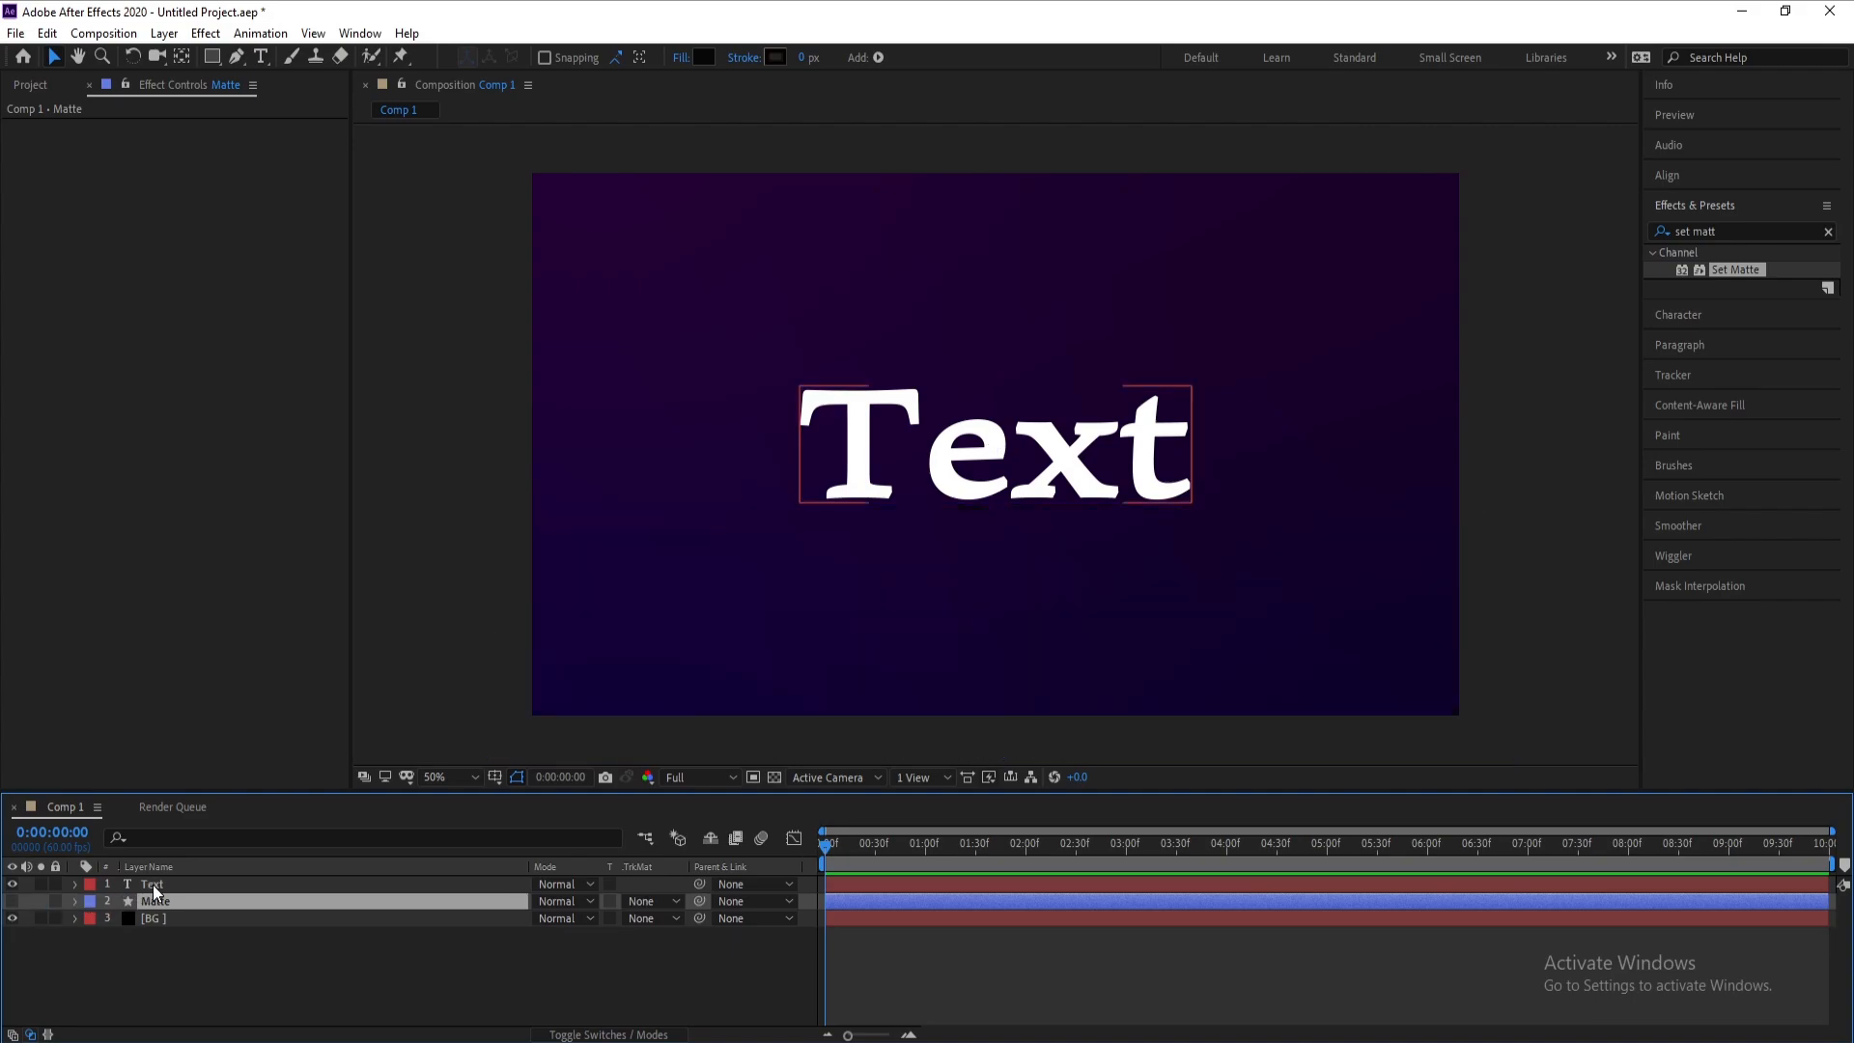
Test the matte by moving the Text layer straight down into the matte area, and undo the move
left_click(154, 884)
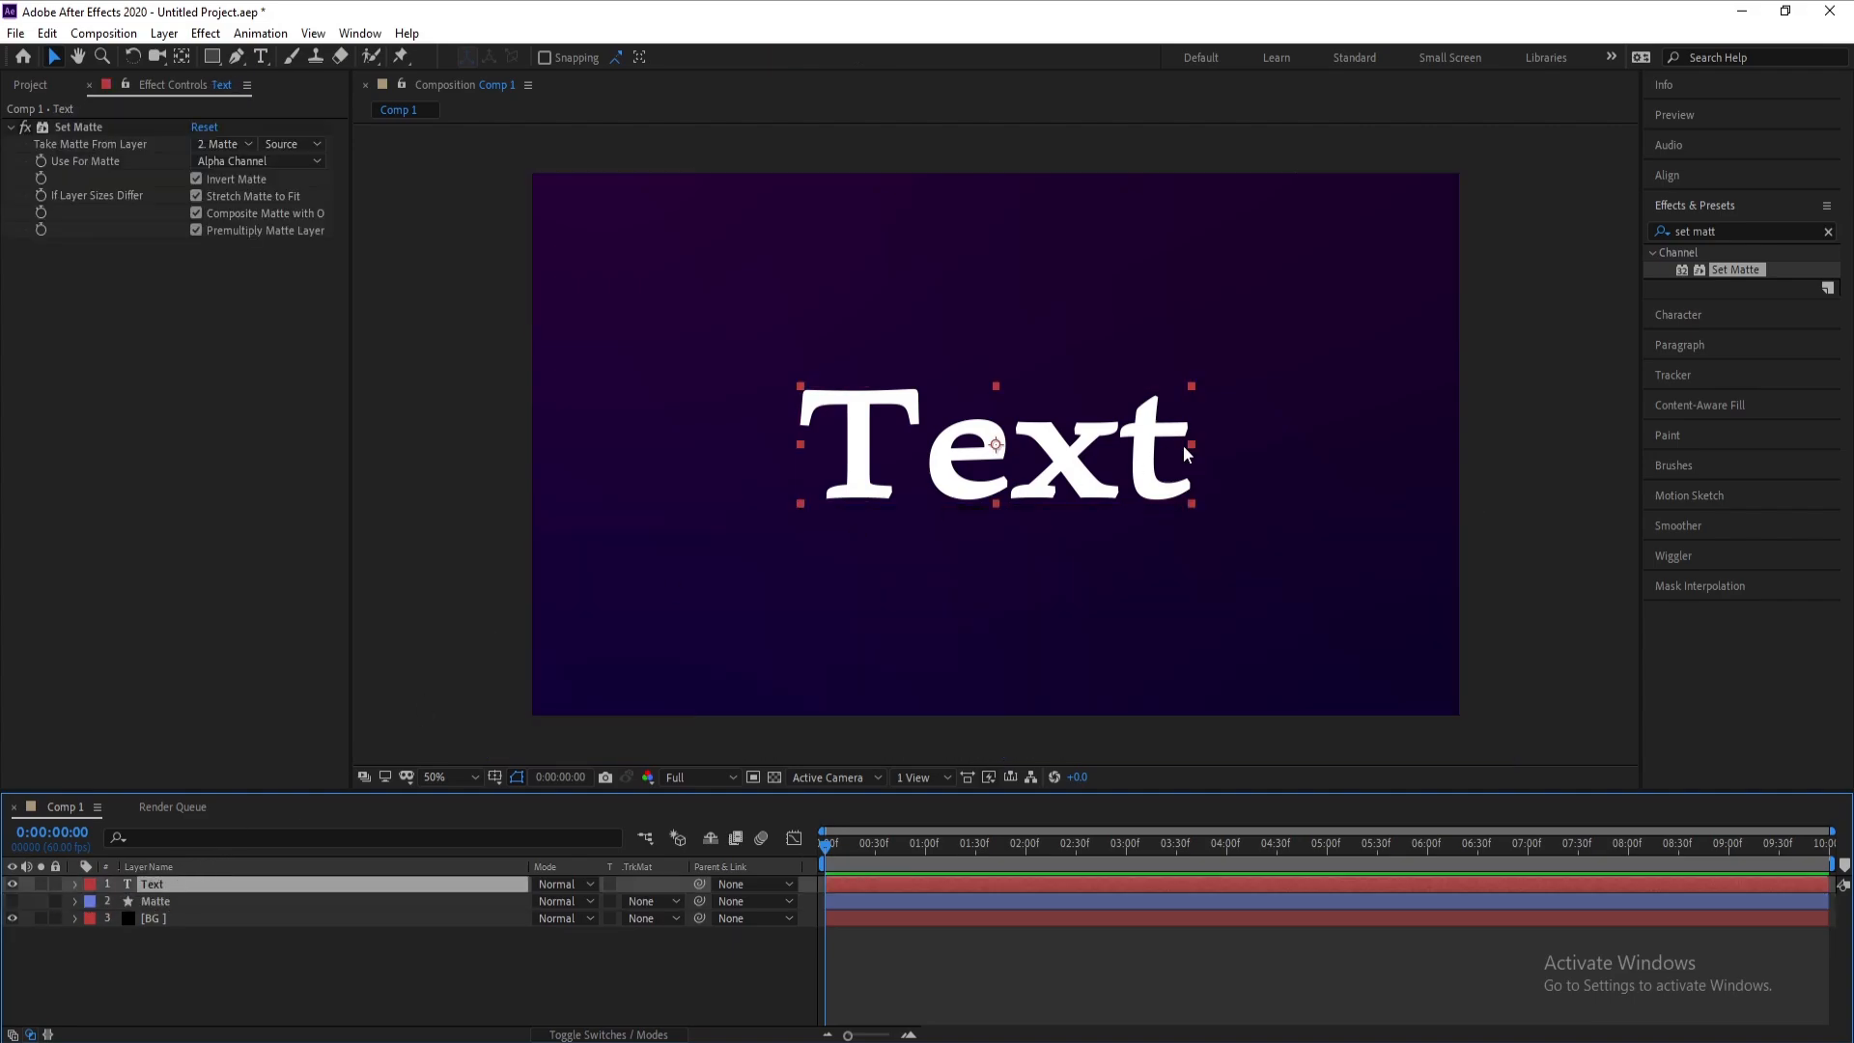
left_click_drag(978, 457, 979, 613)
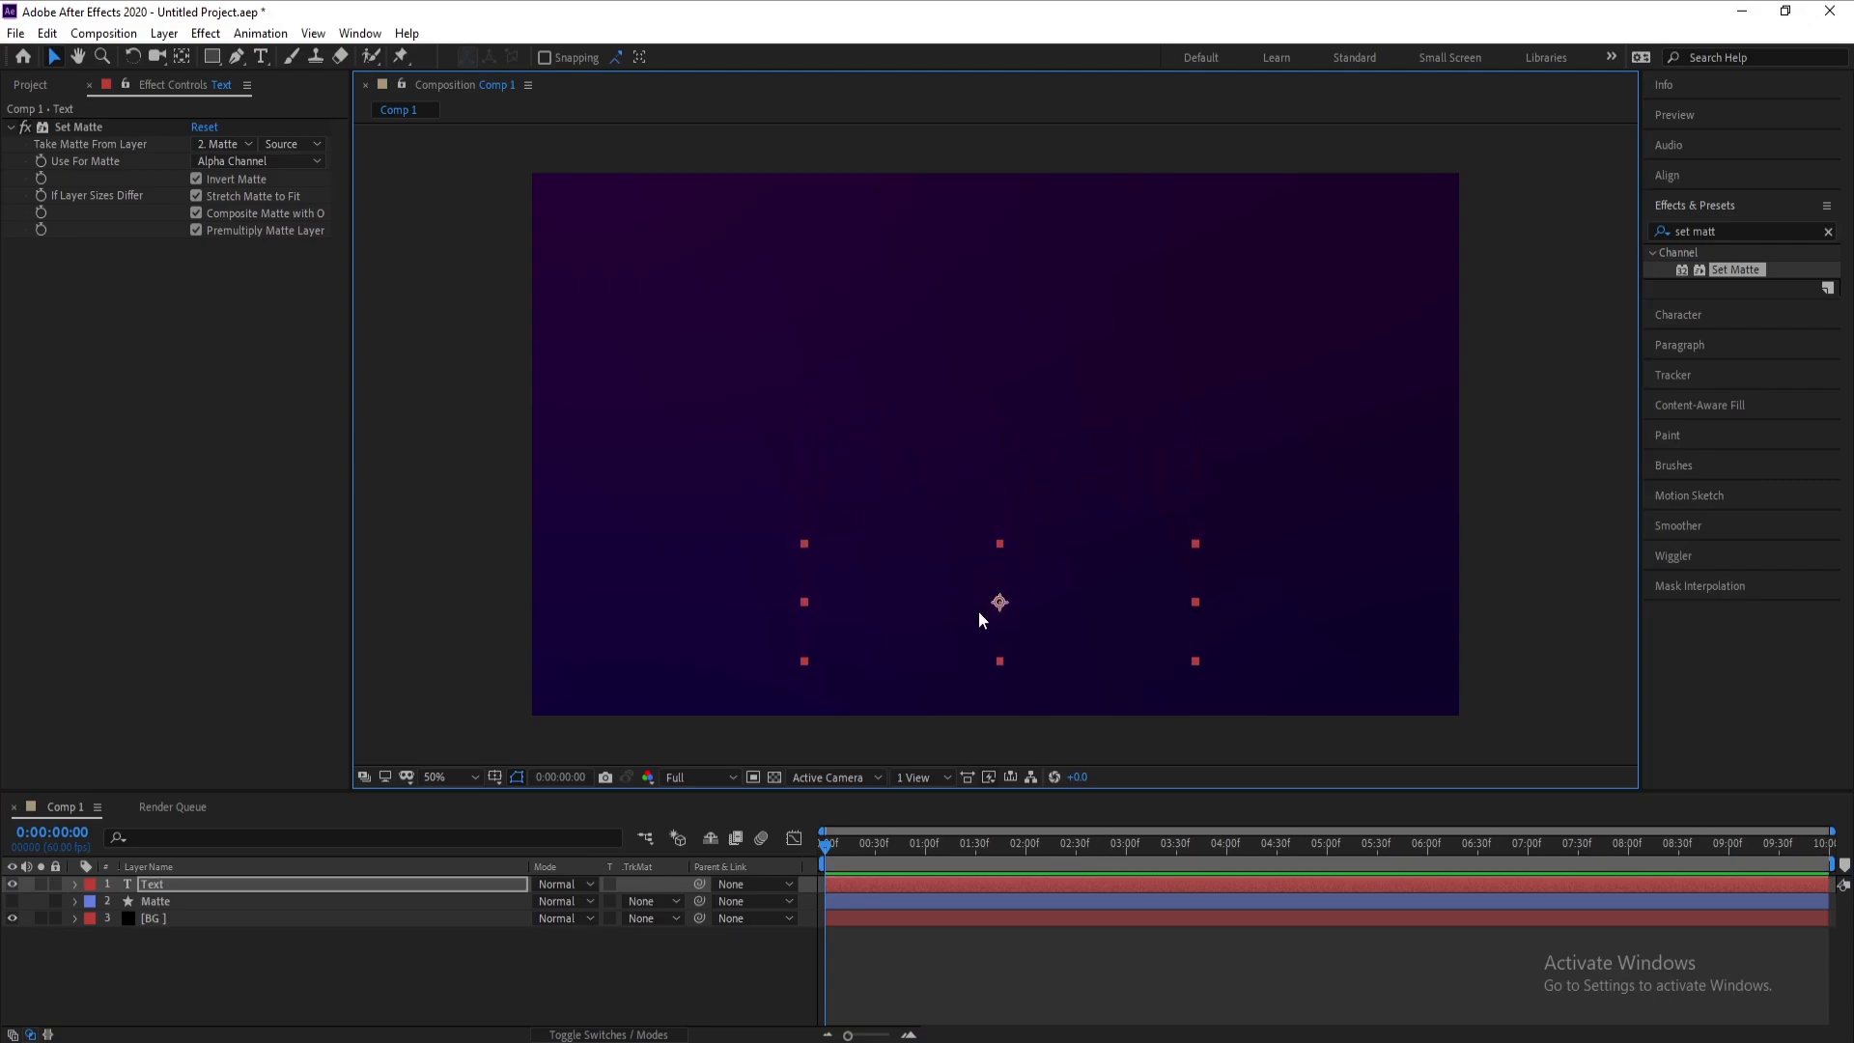
key("ctrl+z")
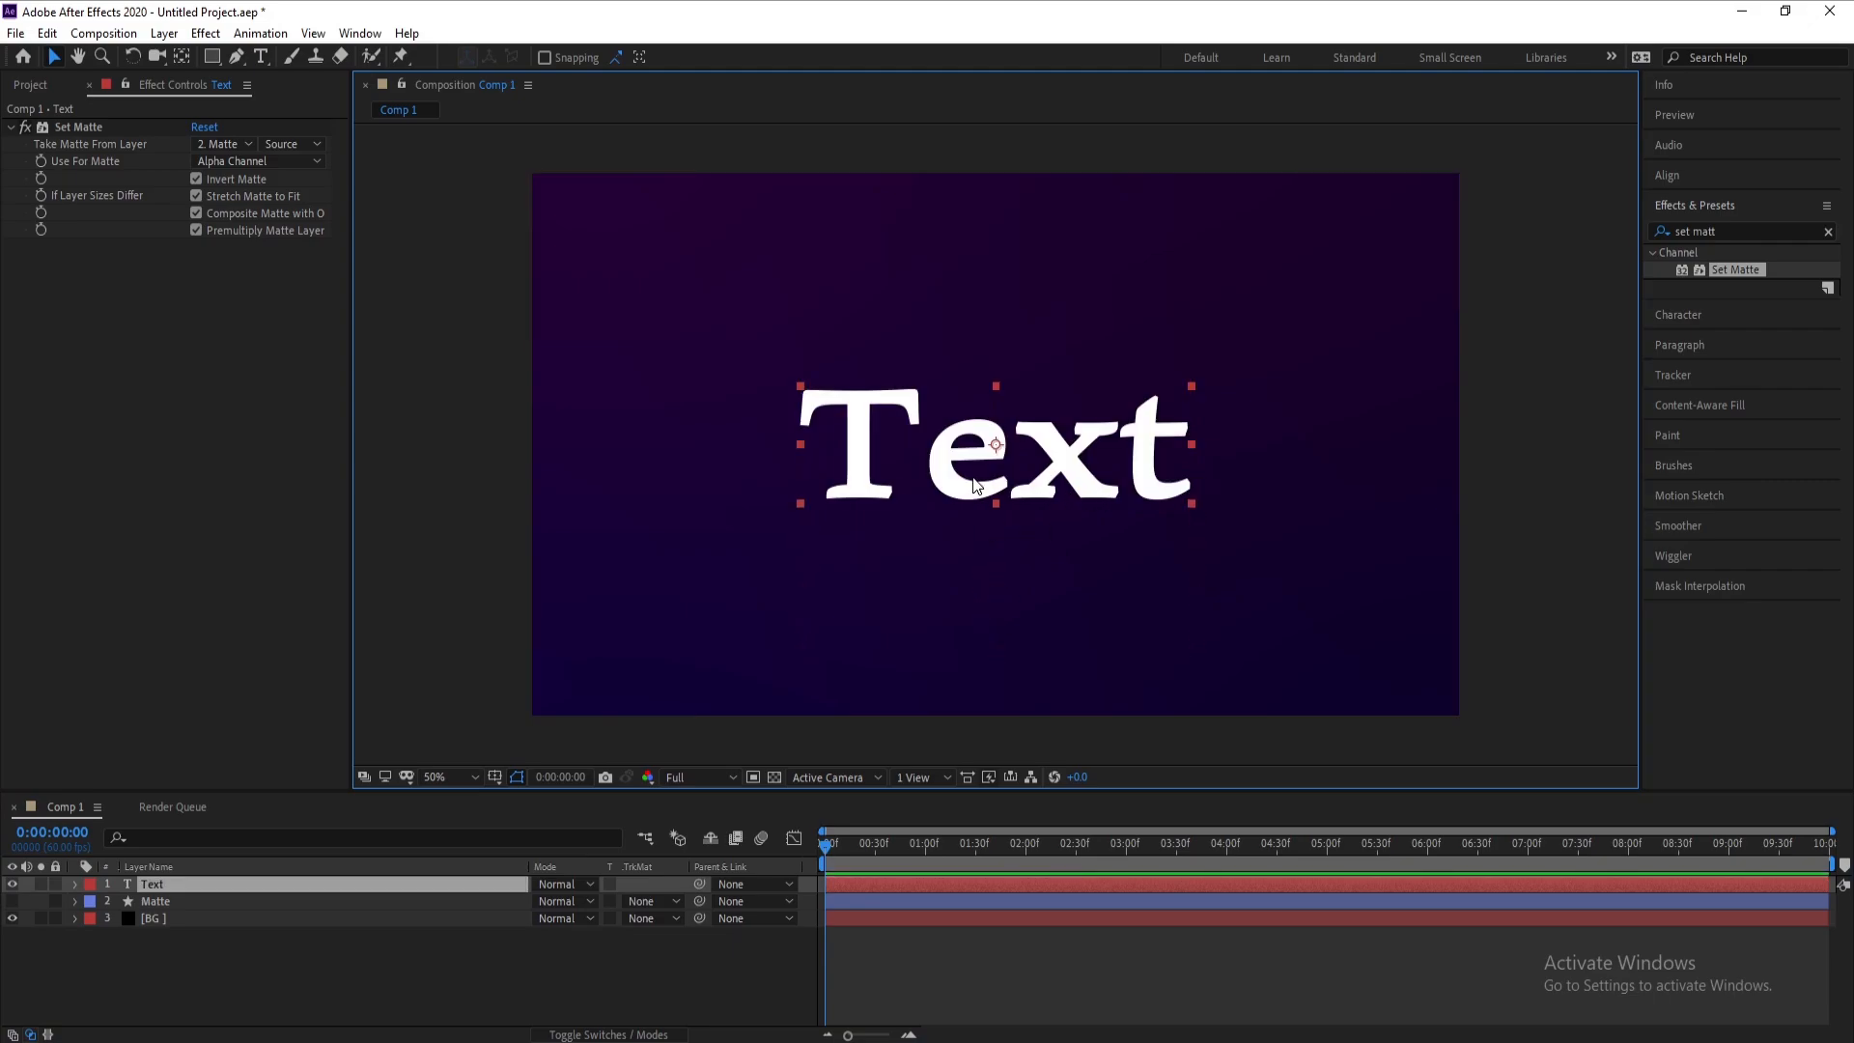
Add a Position animator to the Text layer's text properties
left_click(191, 891)
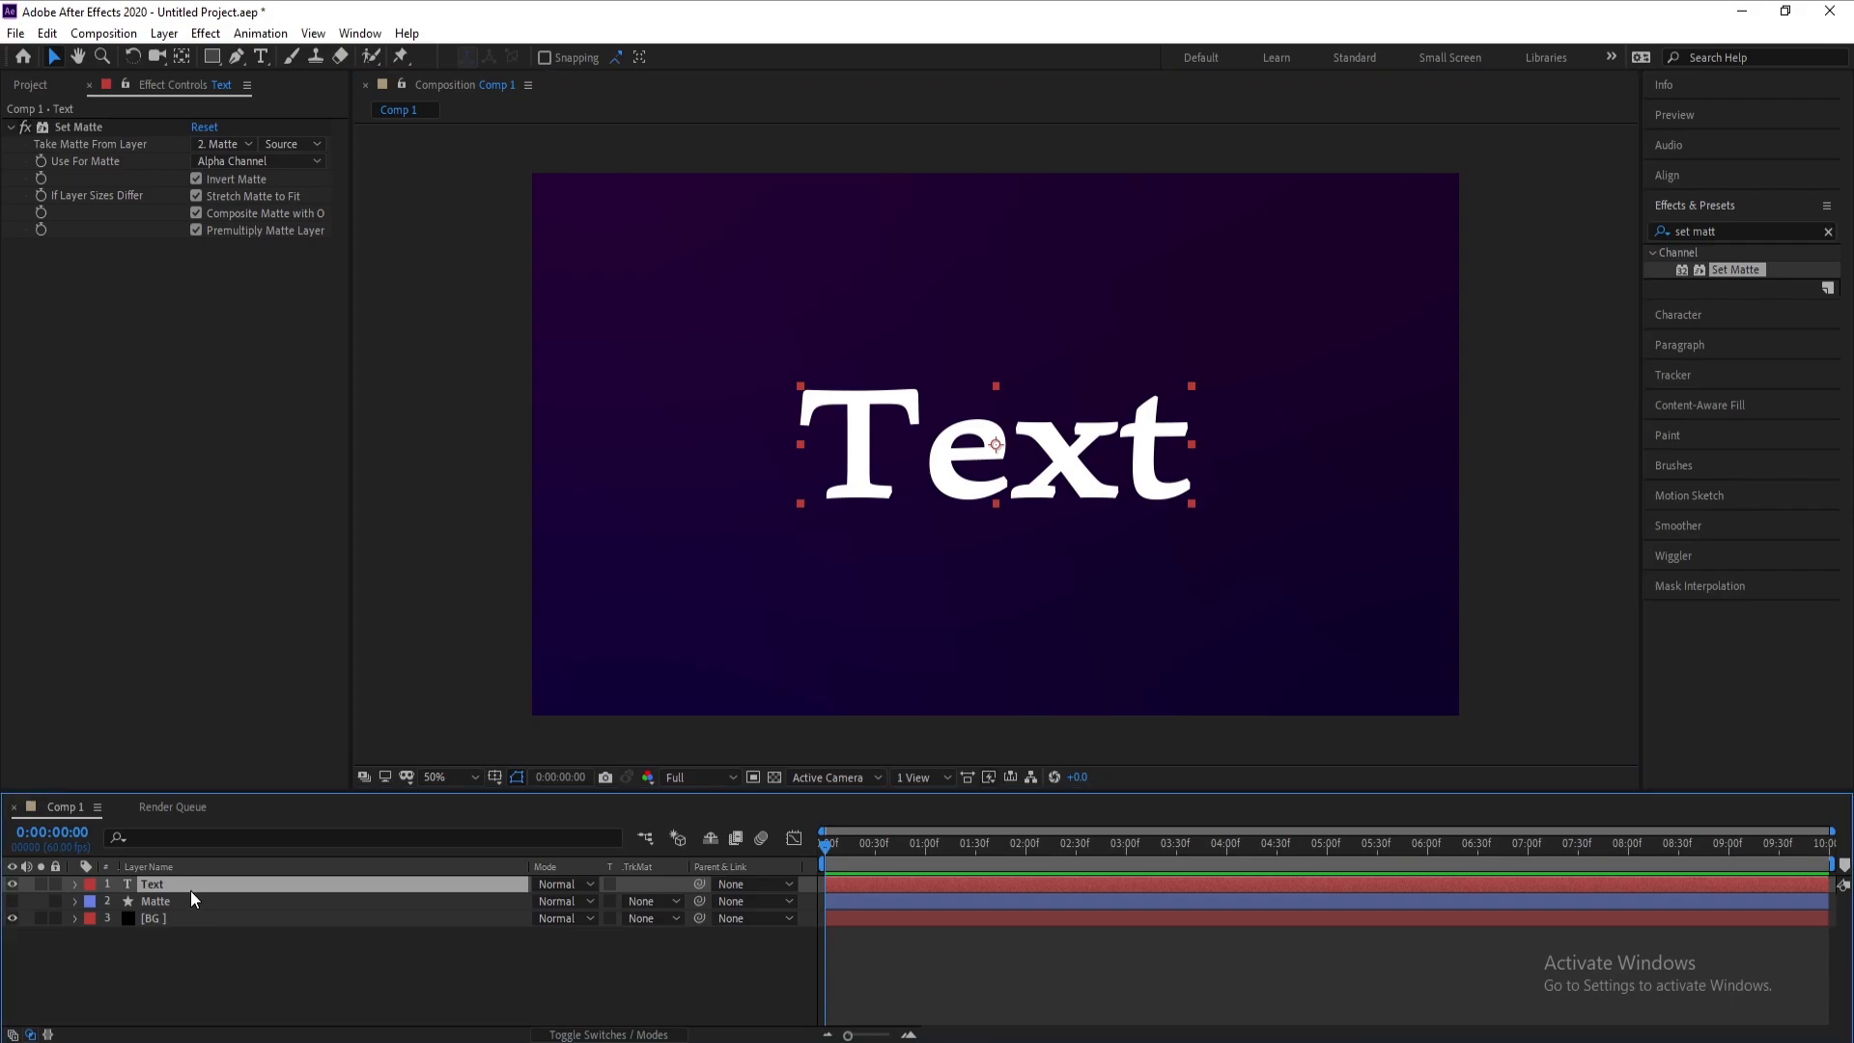
left_click(76, 886)
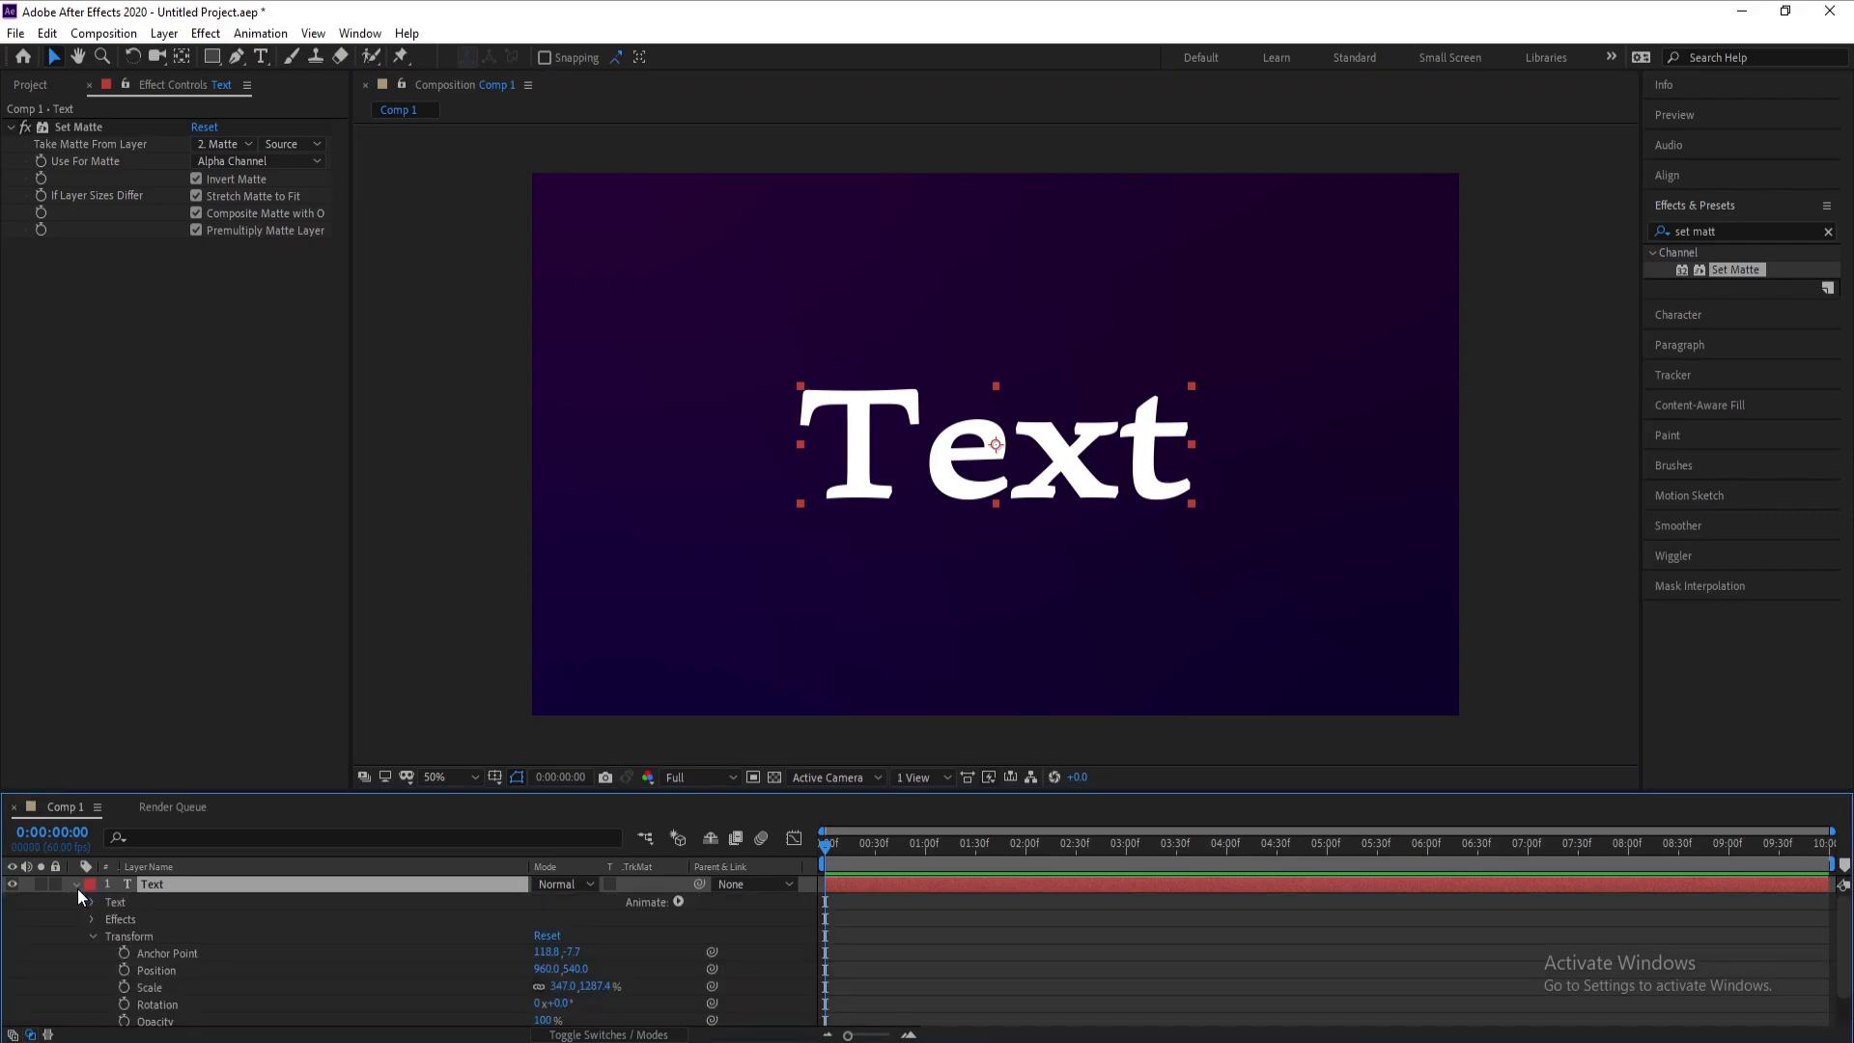
left_click(92, 937)
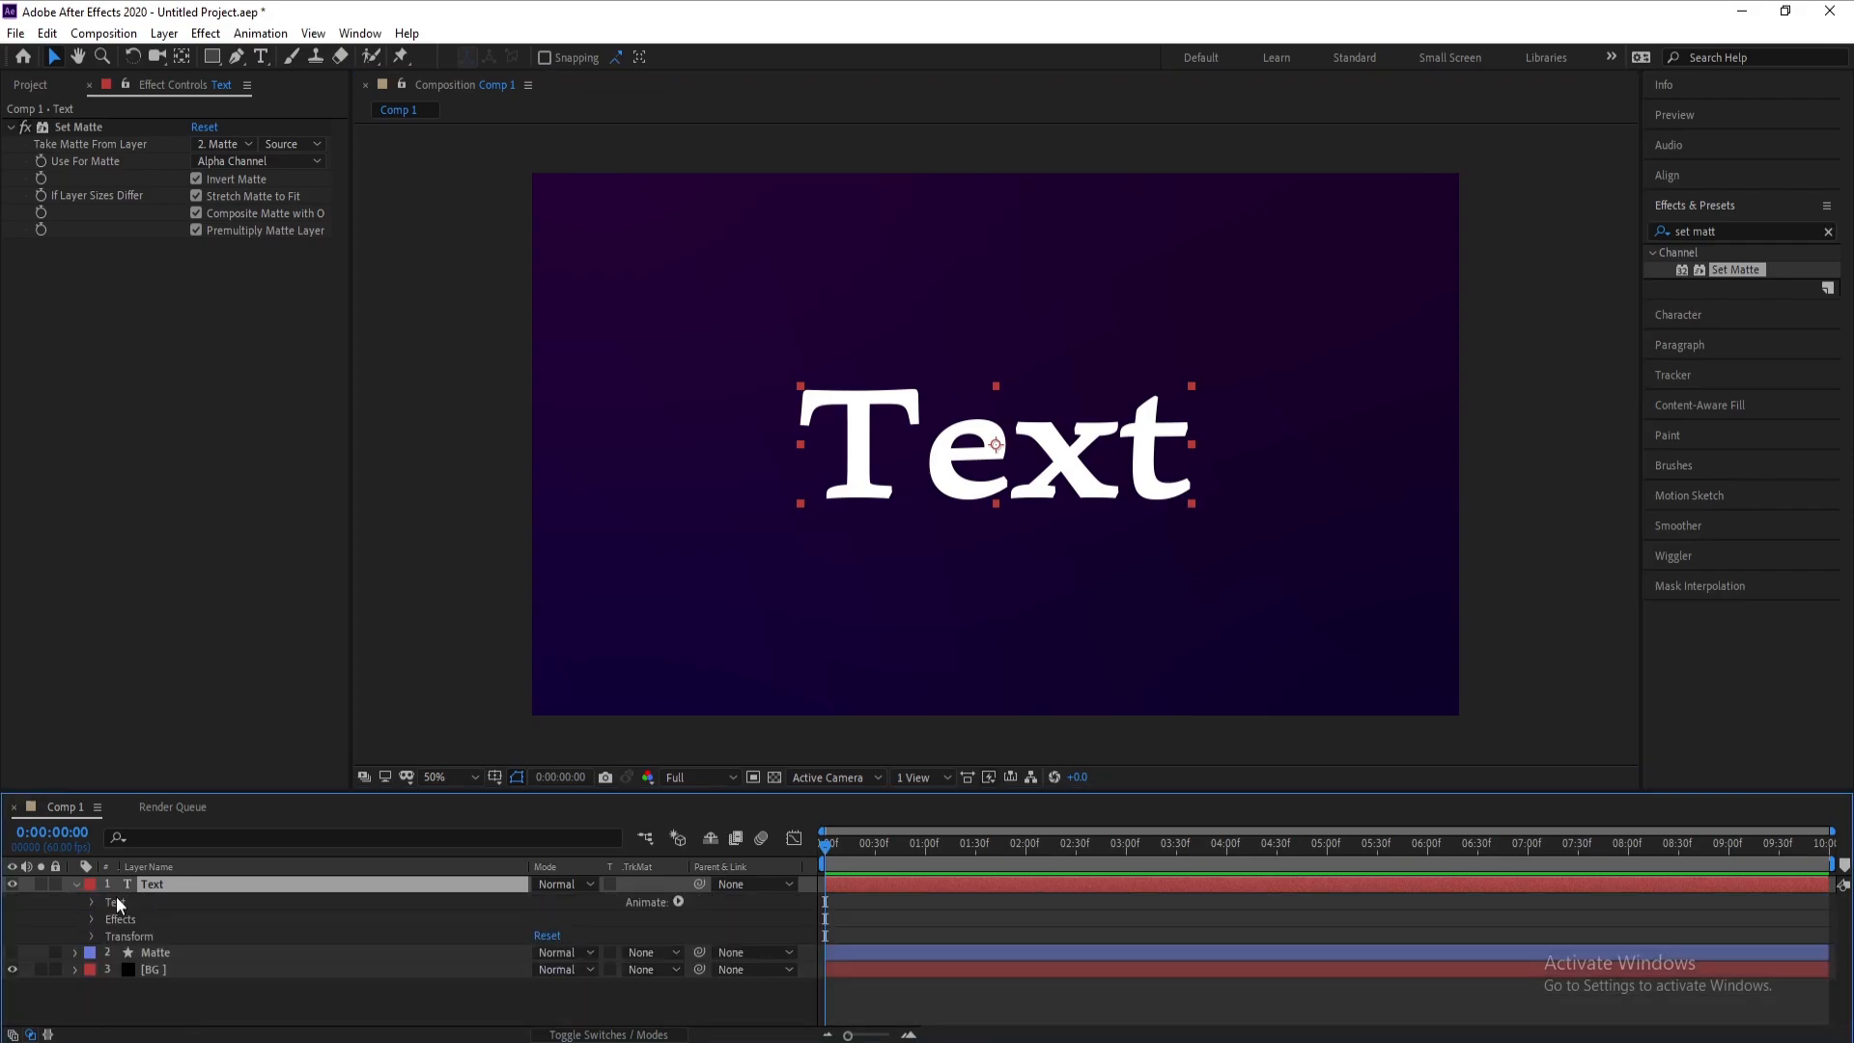
left_click(678, 901)
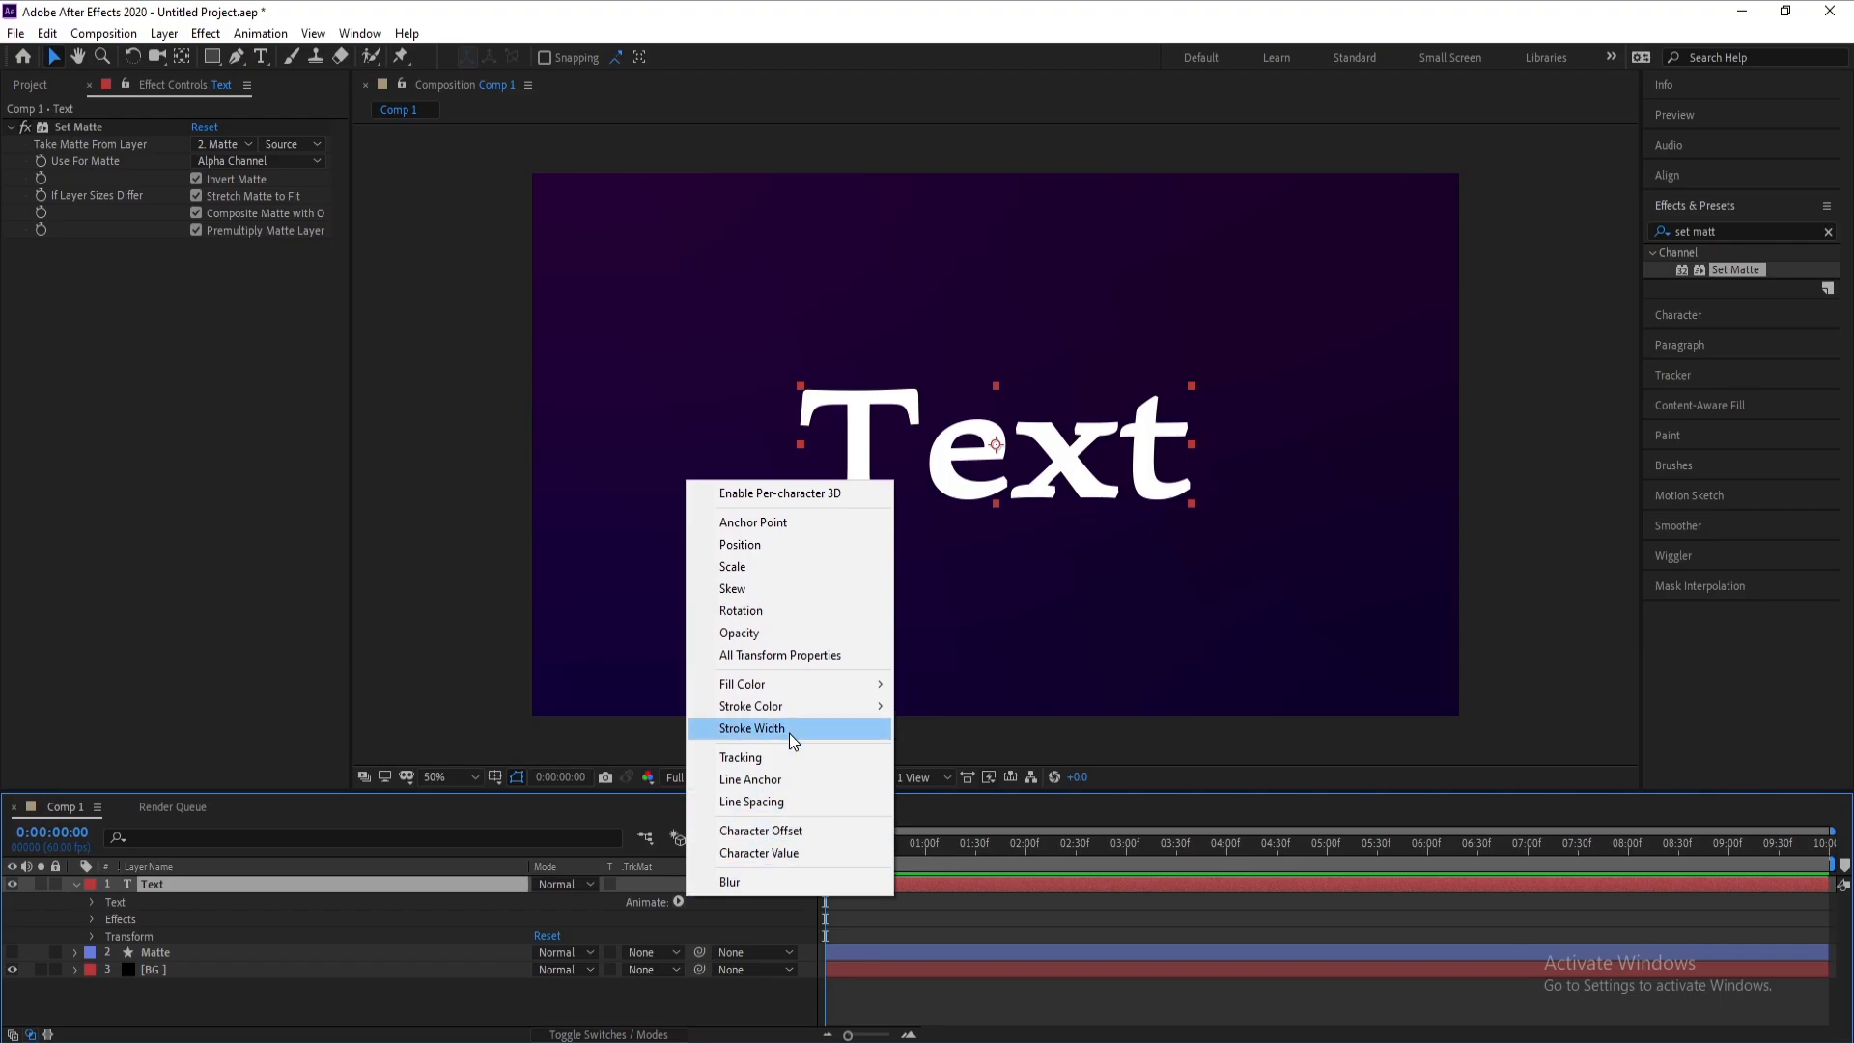
left_click(748, 547)
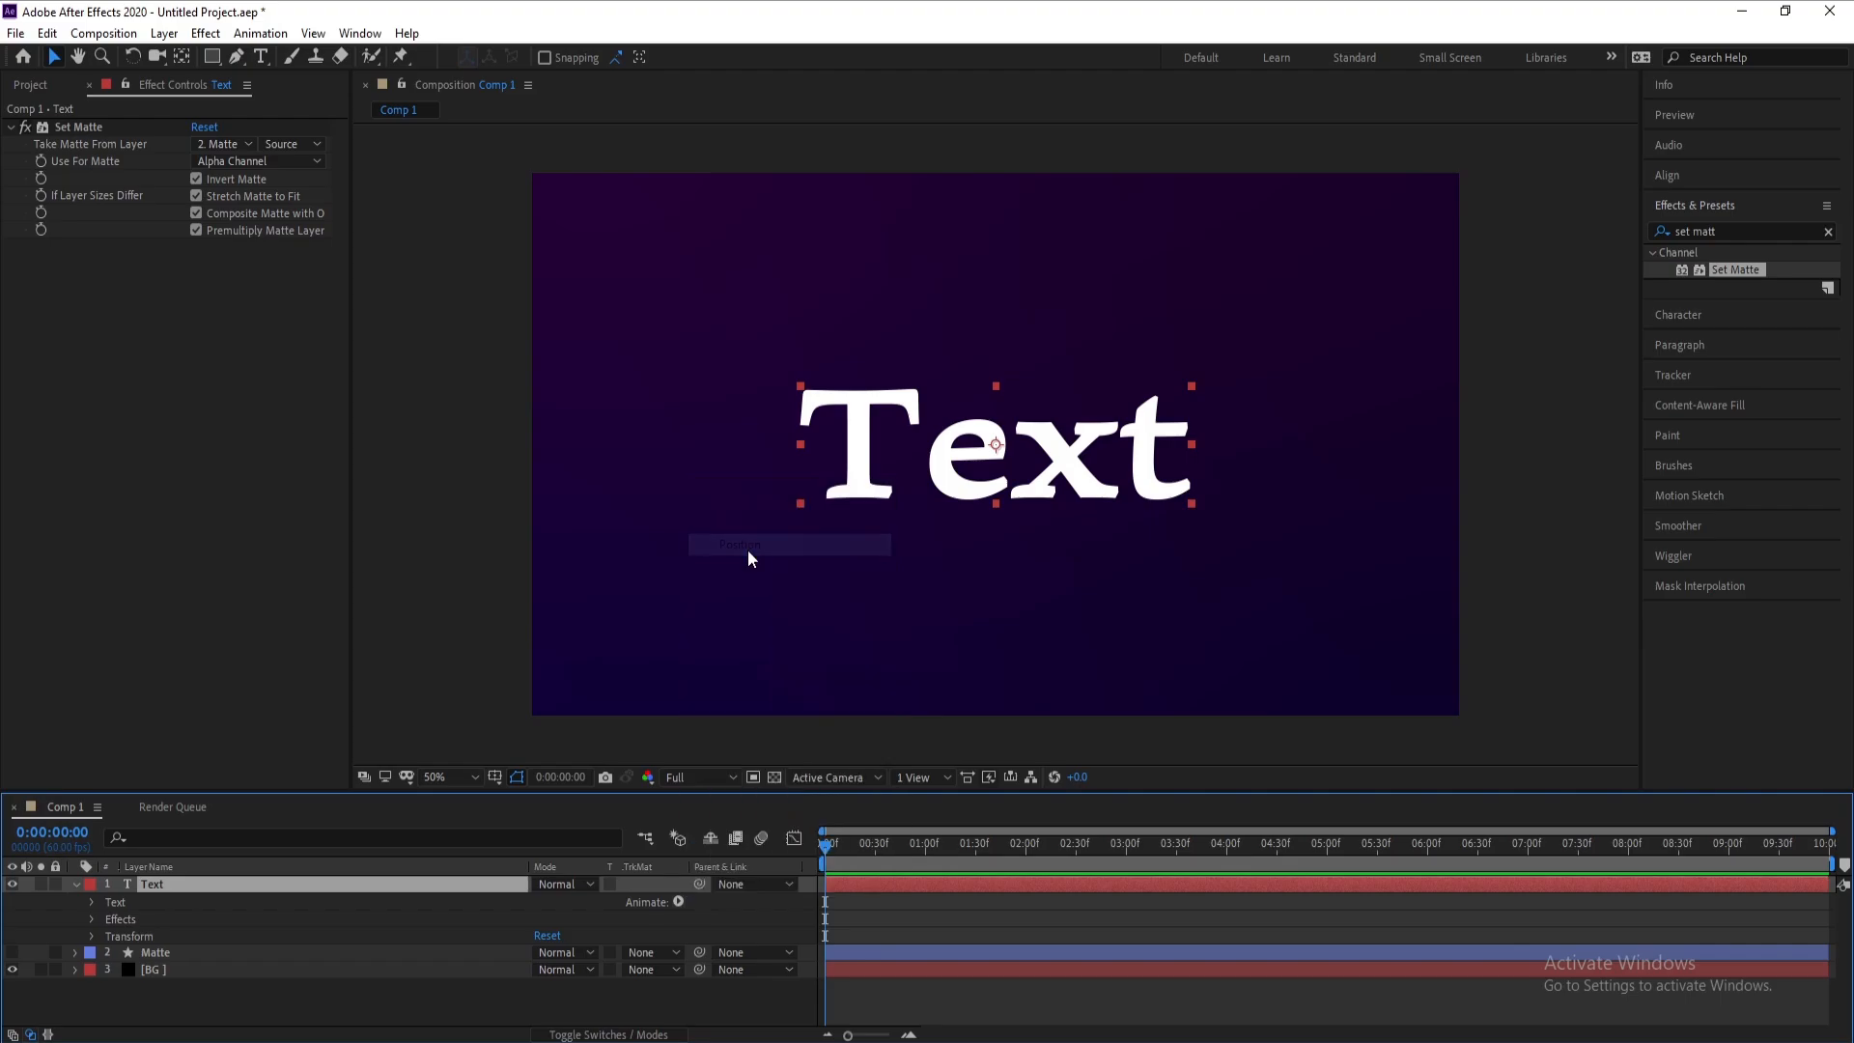
Set the text animator's Position to 0.0, 21.0 to push the letters down into the matte area
scroll(998, 570, "up", 2)
scroll(998, 570, "down", 2)
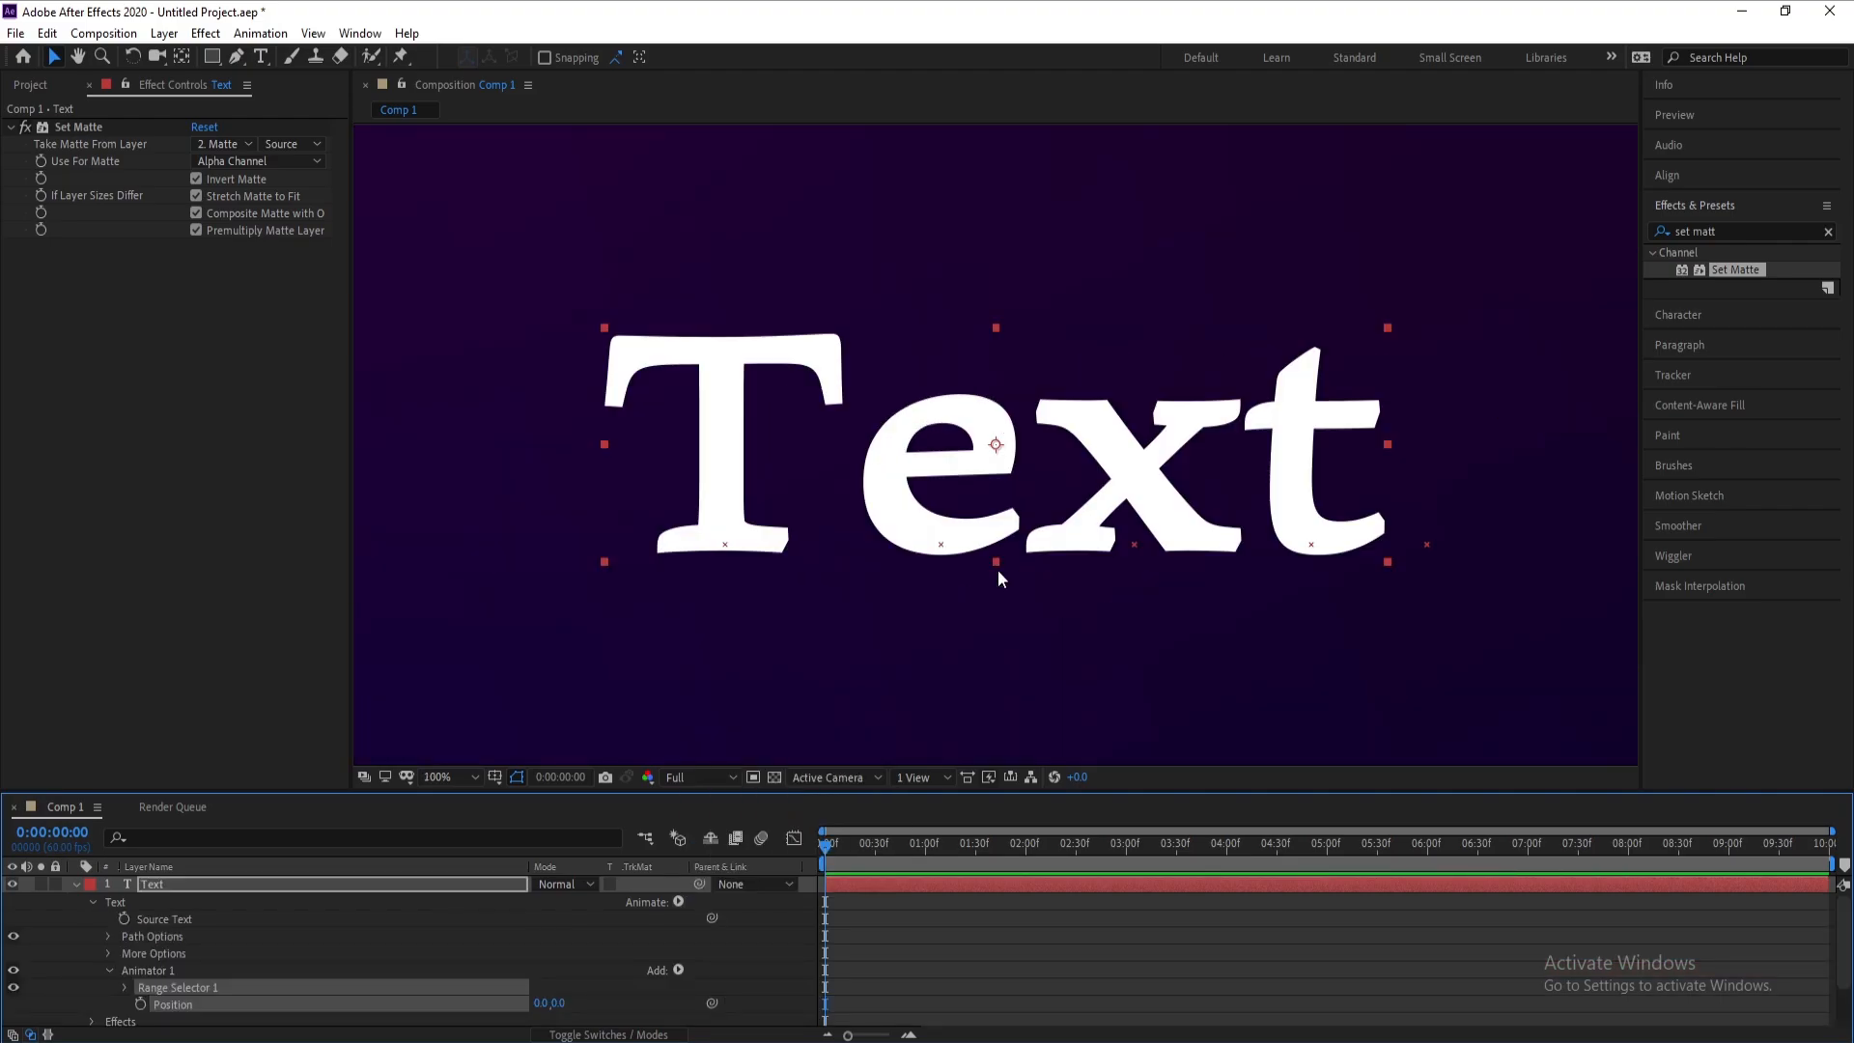
scroll(998, 579, "up", 1)
left_click_drag(558, 1003, 576, 1004)
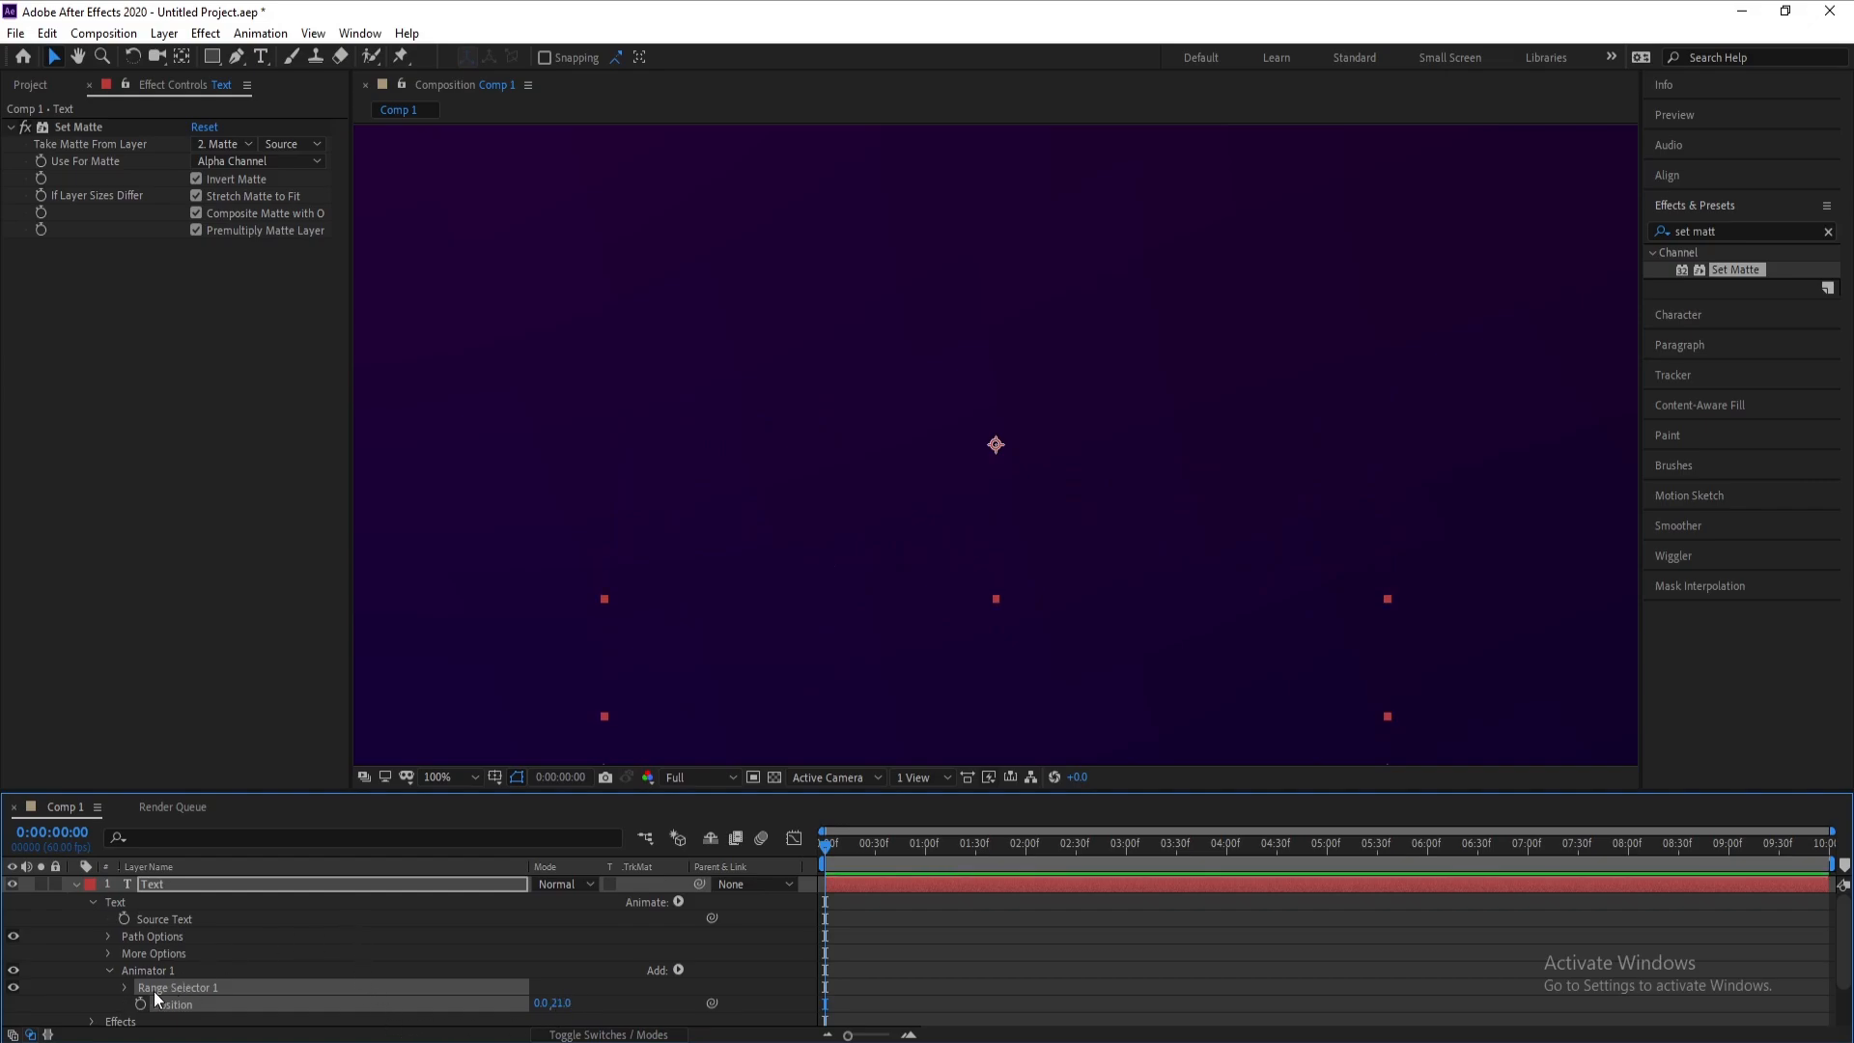
Keyframe the Range Selector's Offset at 0% at 0:00:00:00 and at 100% at 0:00:01:00
left_click(125, 987)
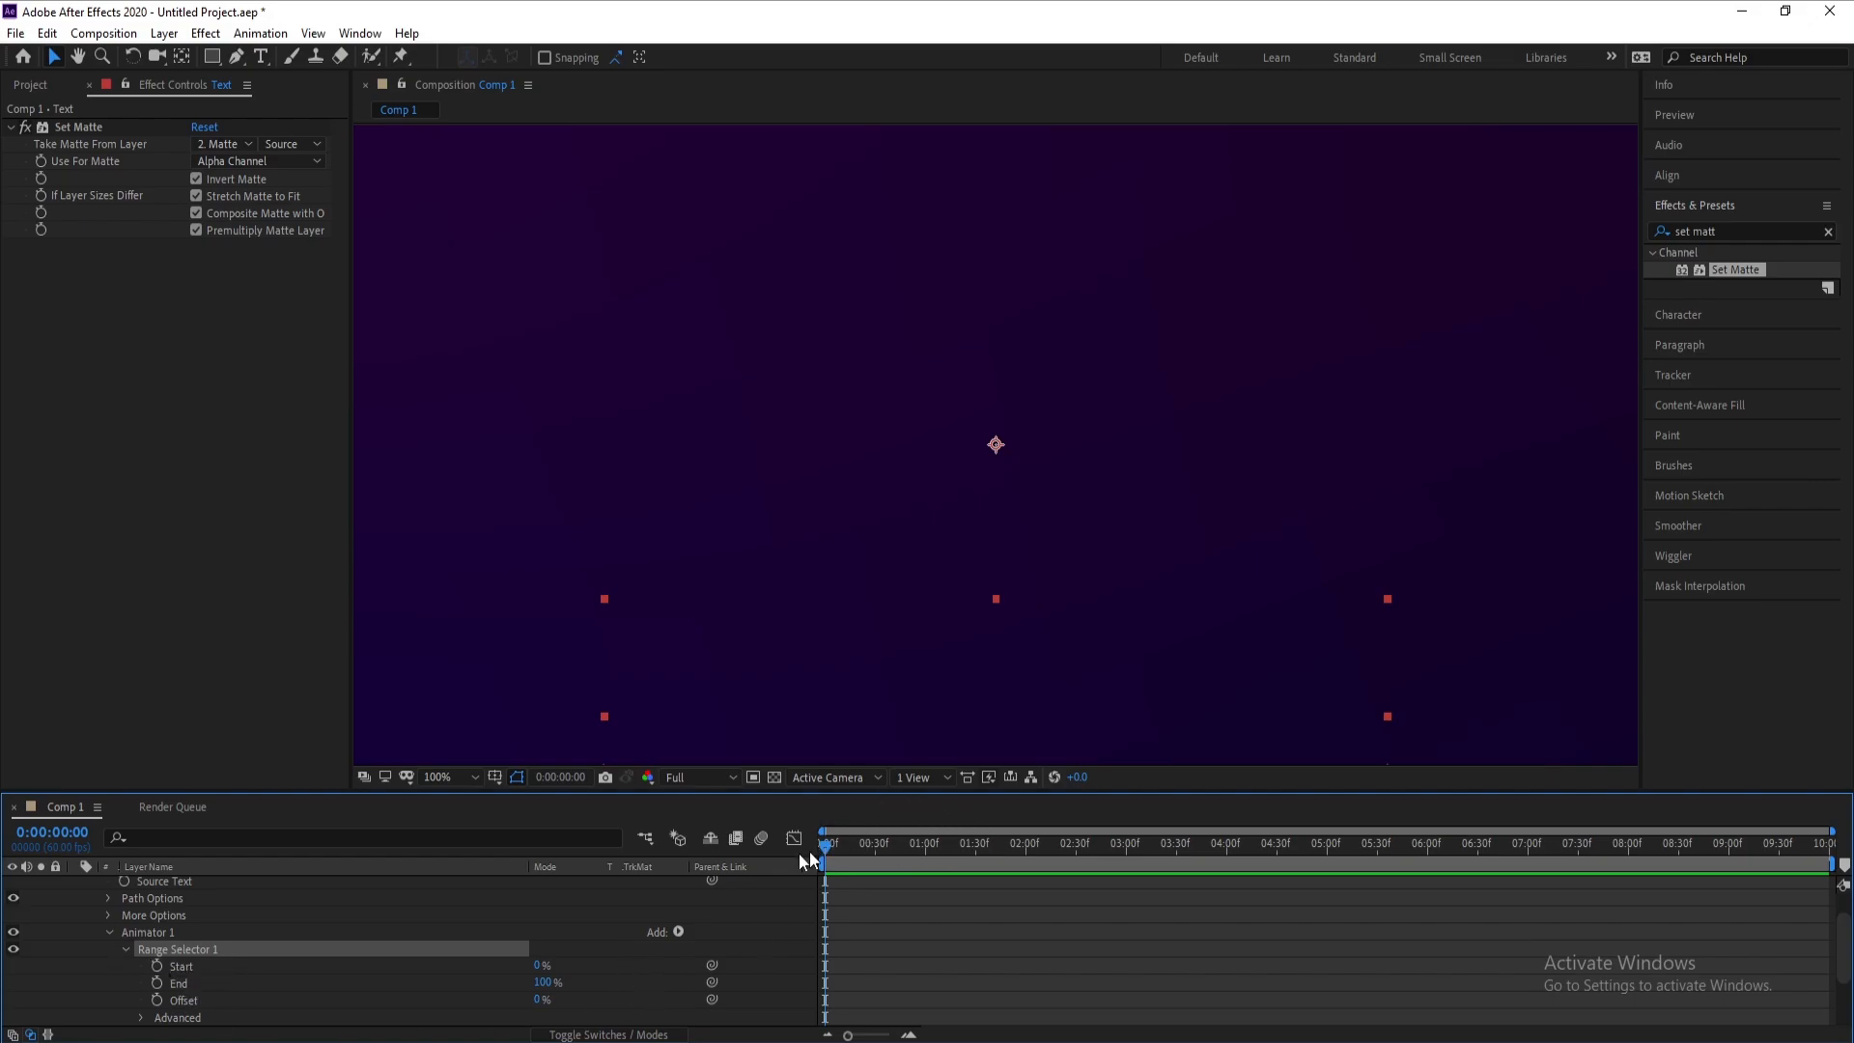
left_click(156, 1001)
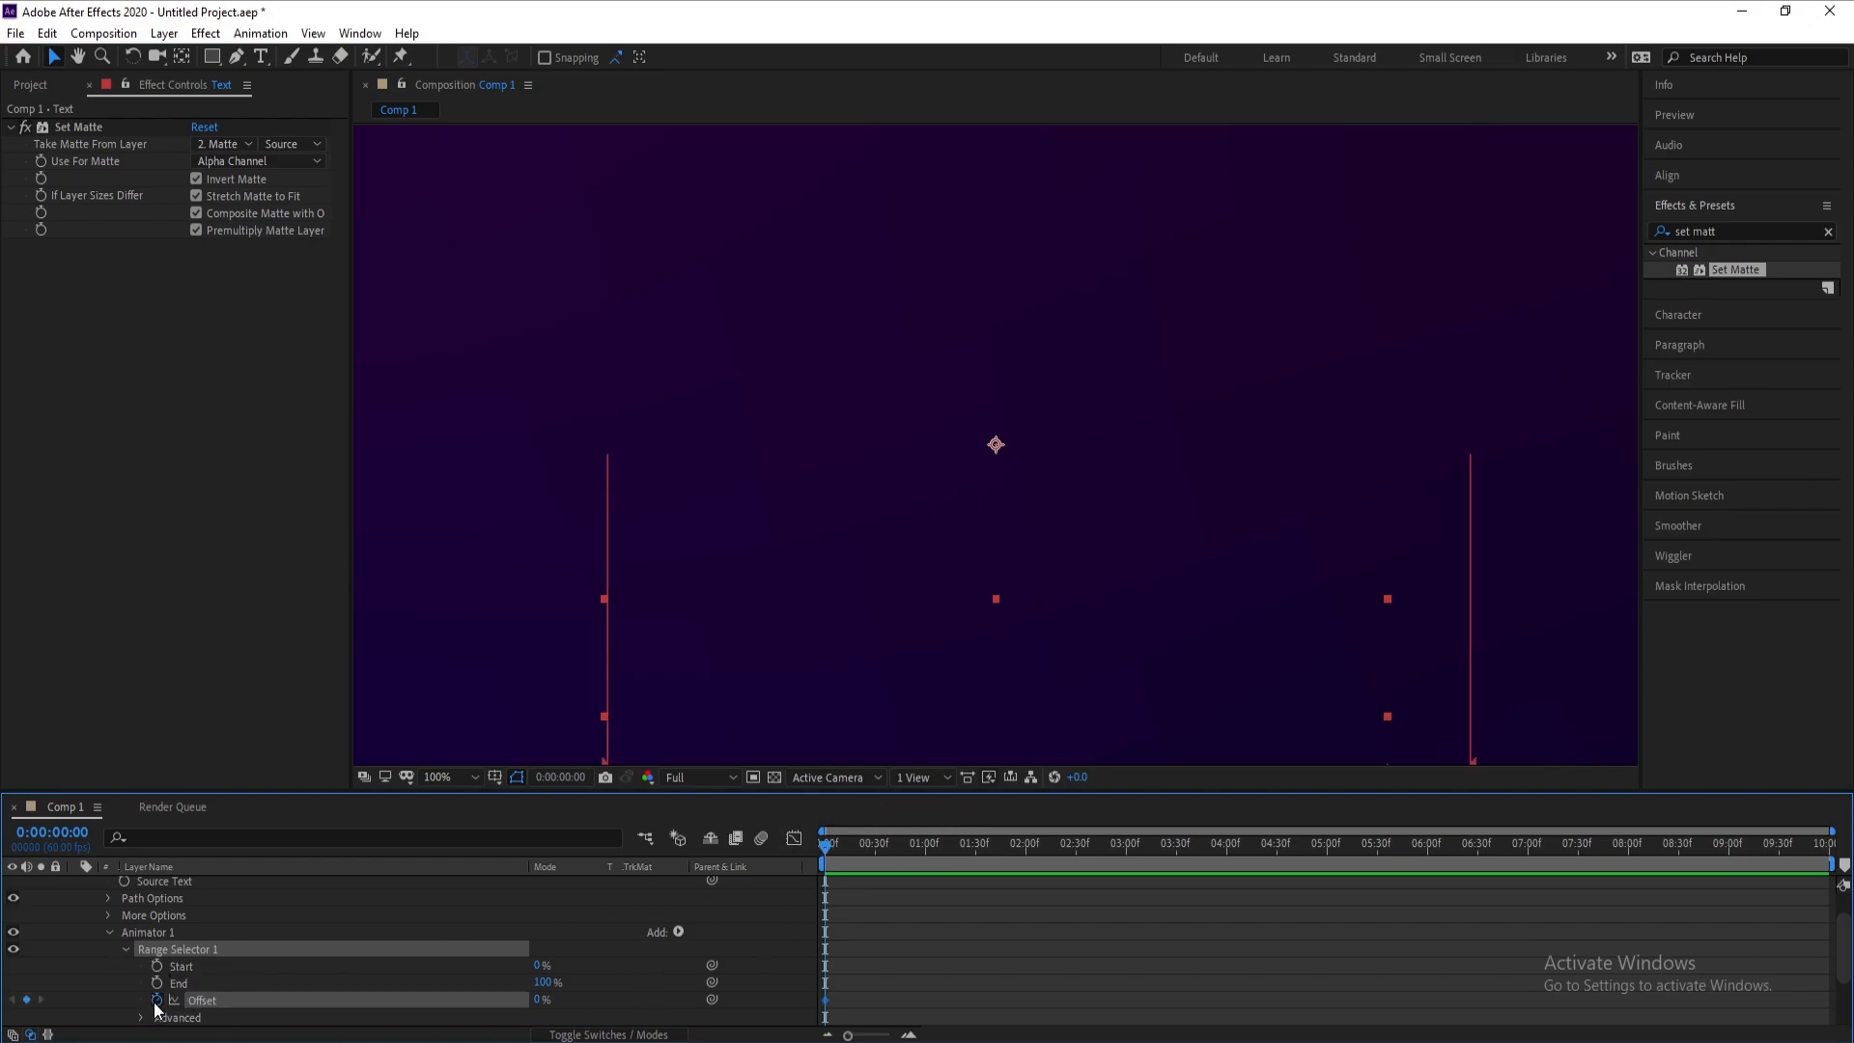
left_click(924, 848)
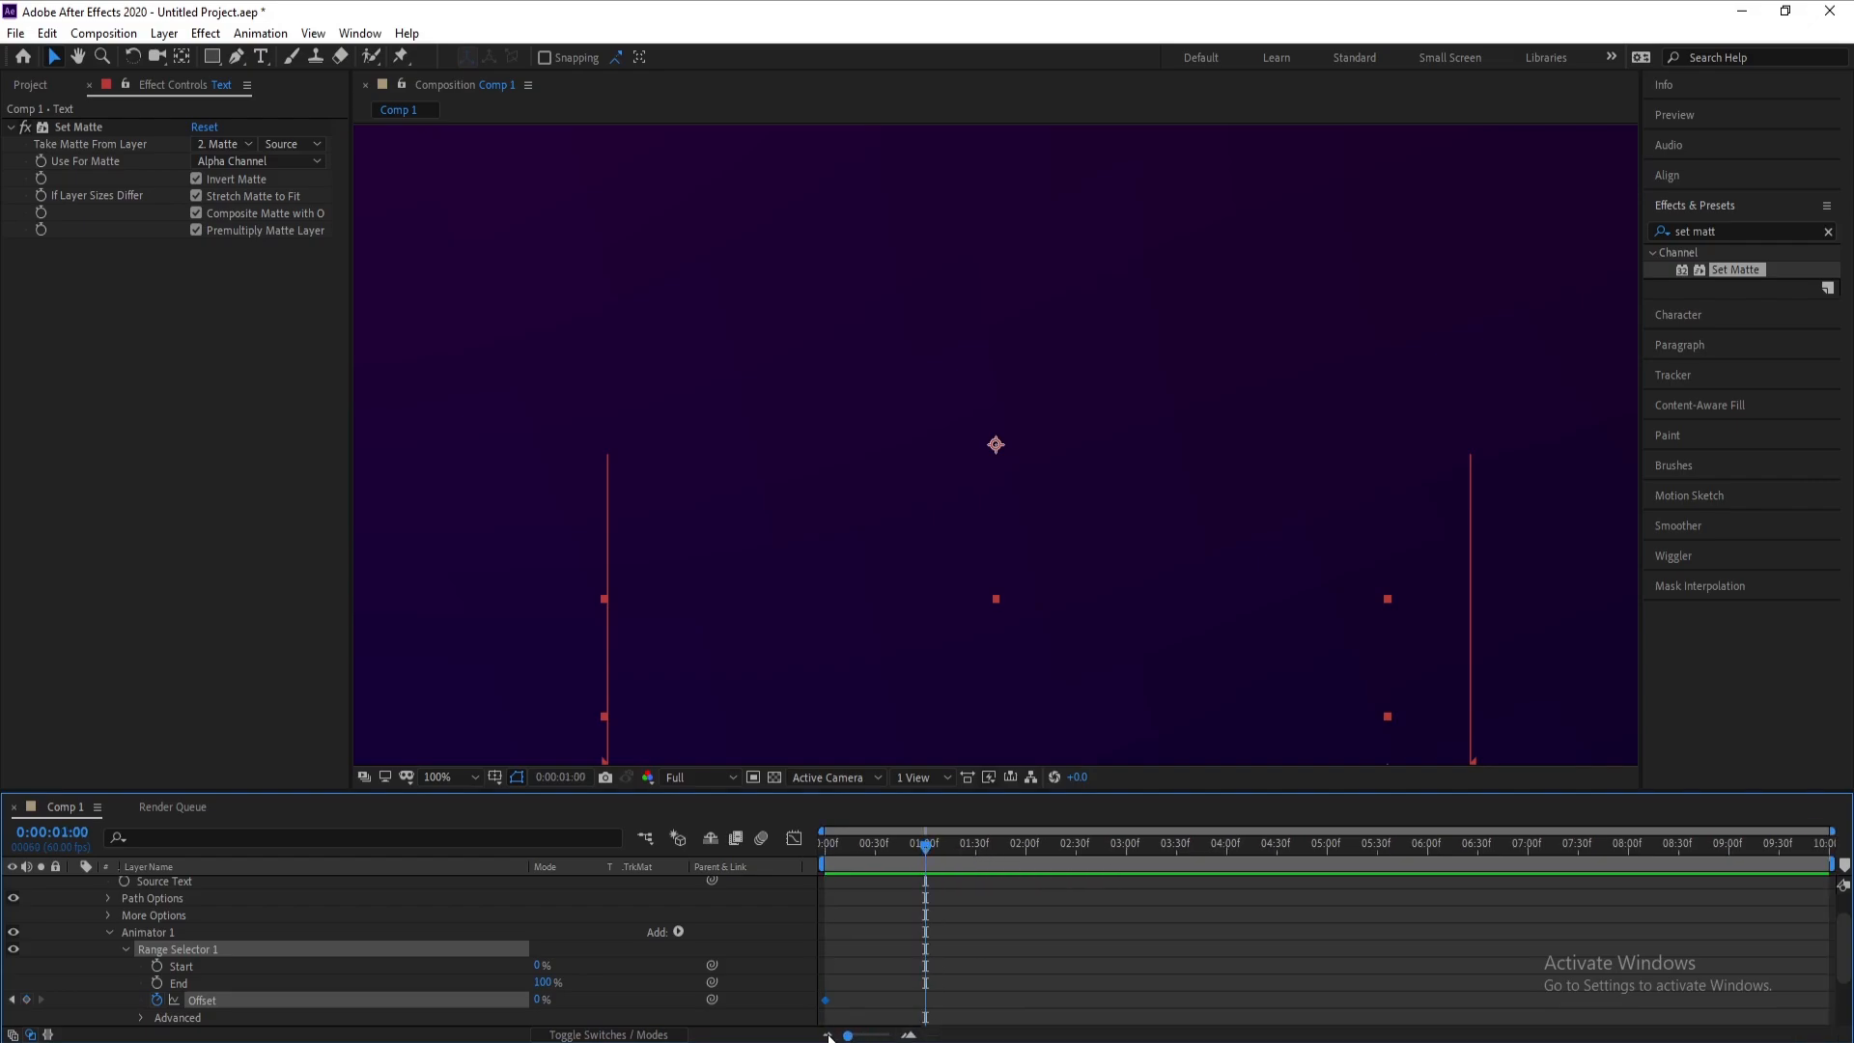
left_click_drag(535, 1001, 745, 1001)
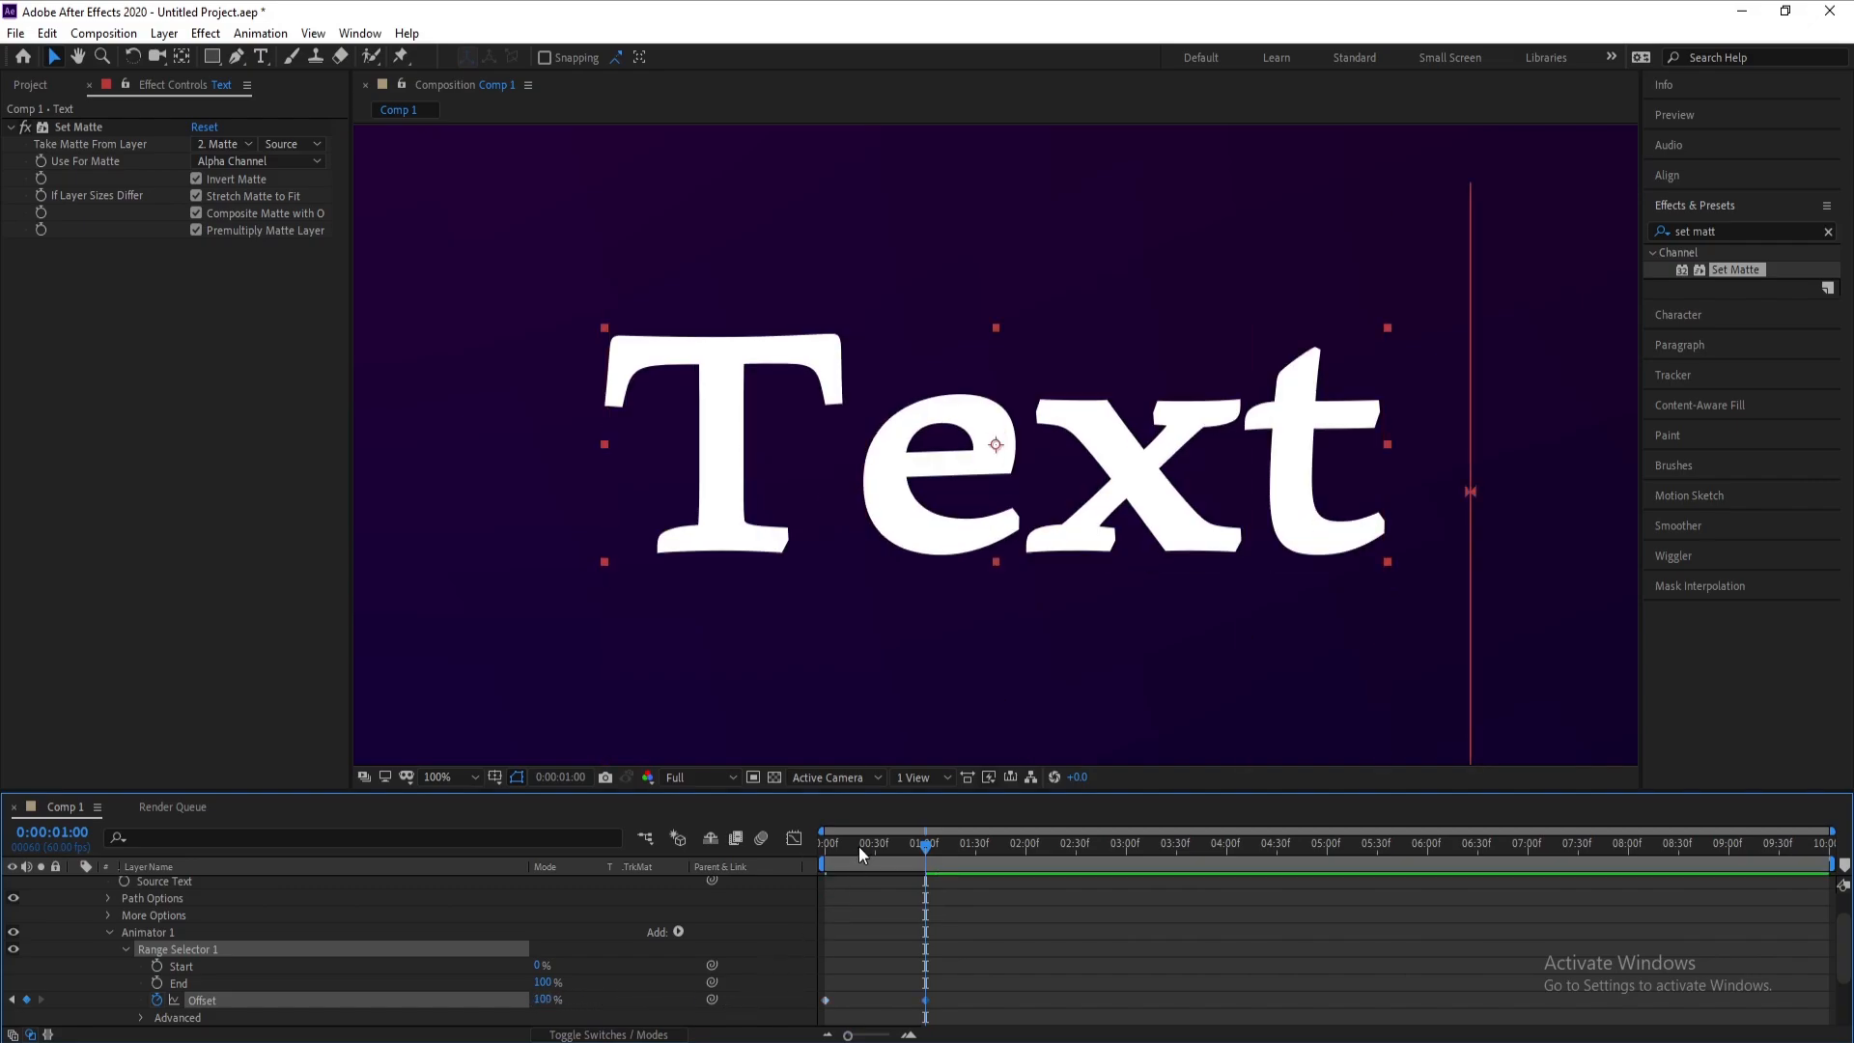
Preview the text animation from the start of the timeline to check the letter-by-letter reveal
left_click_drag(858, 845, 761, 863)
key("space")
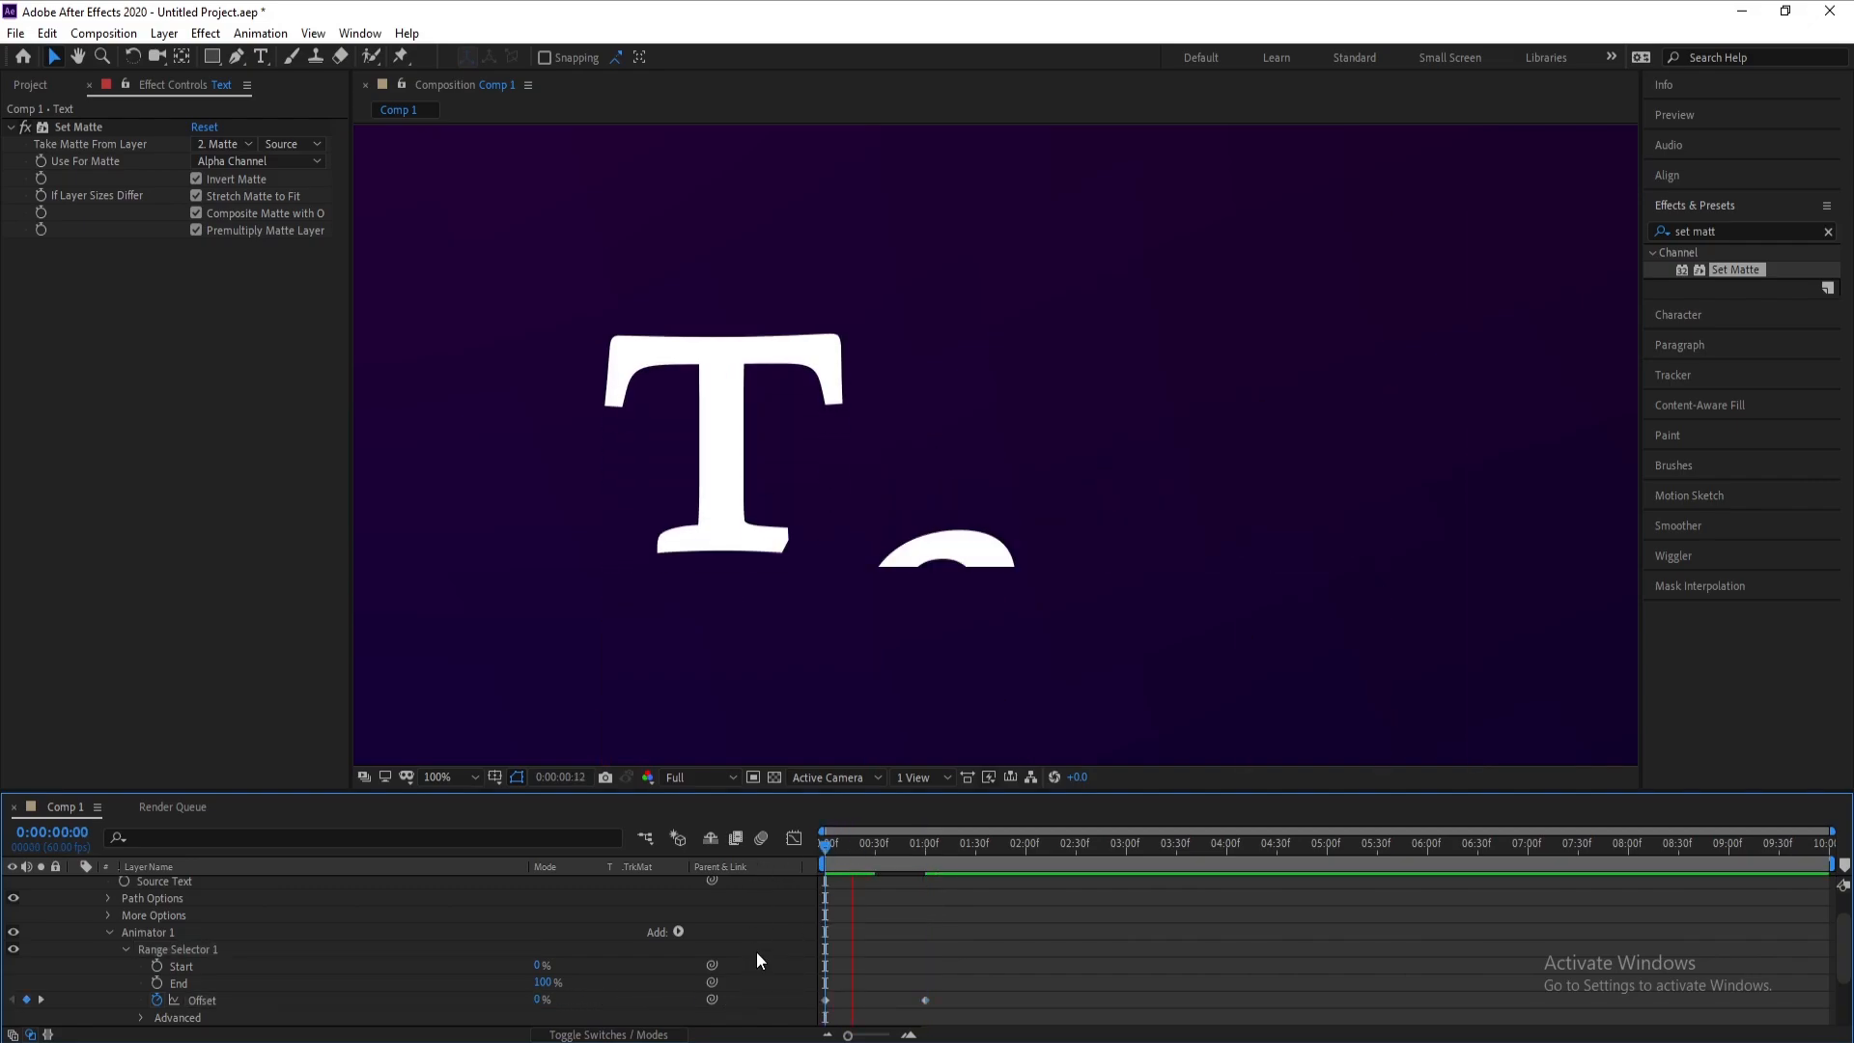
key("space")
key("space")
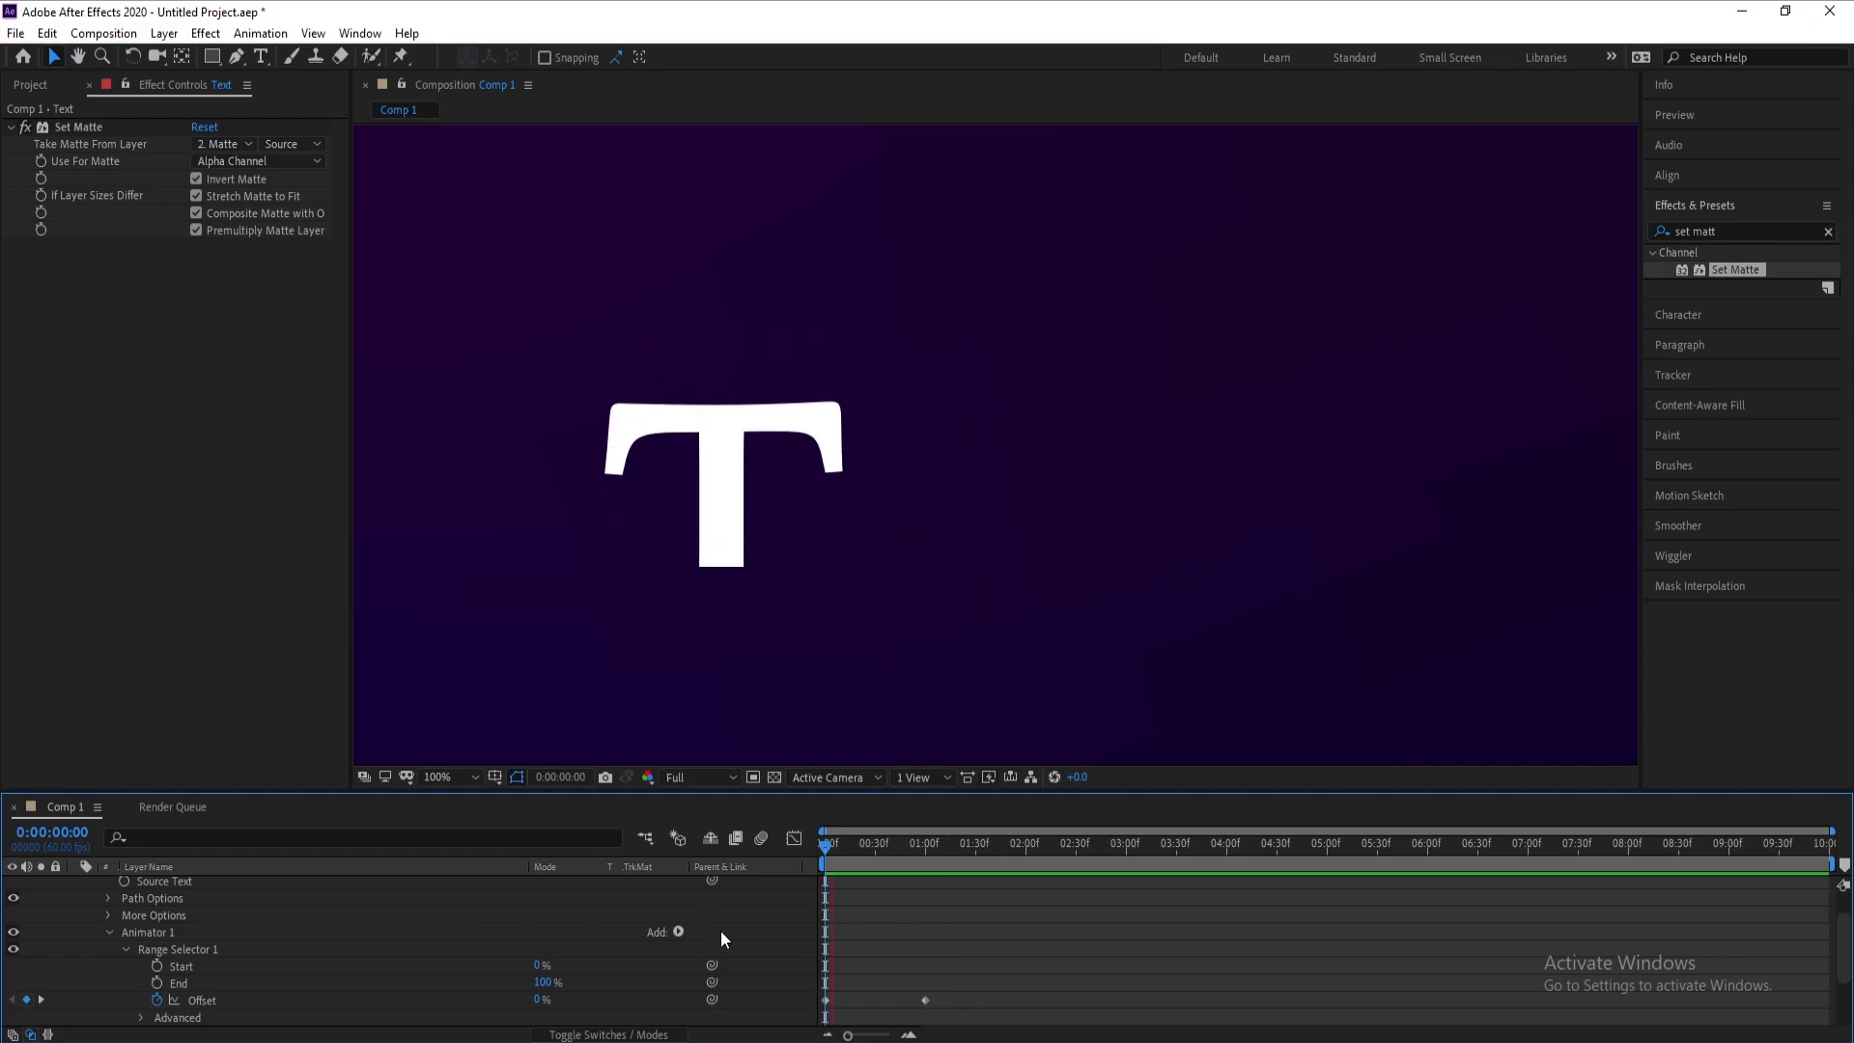
key("space")
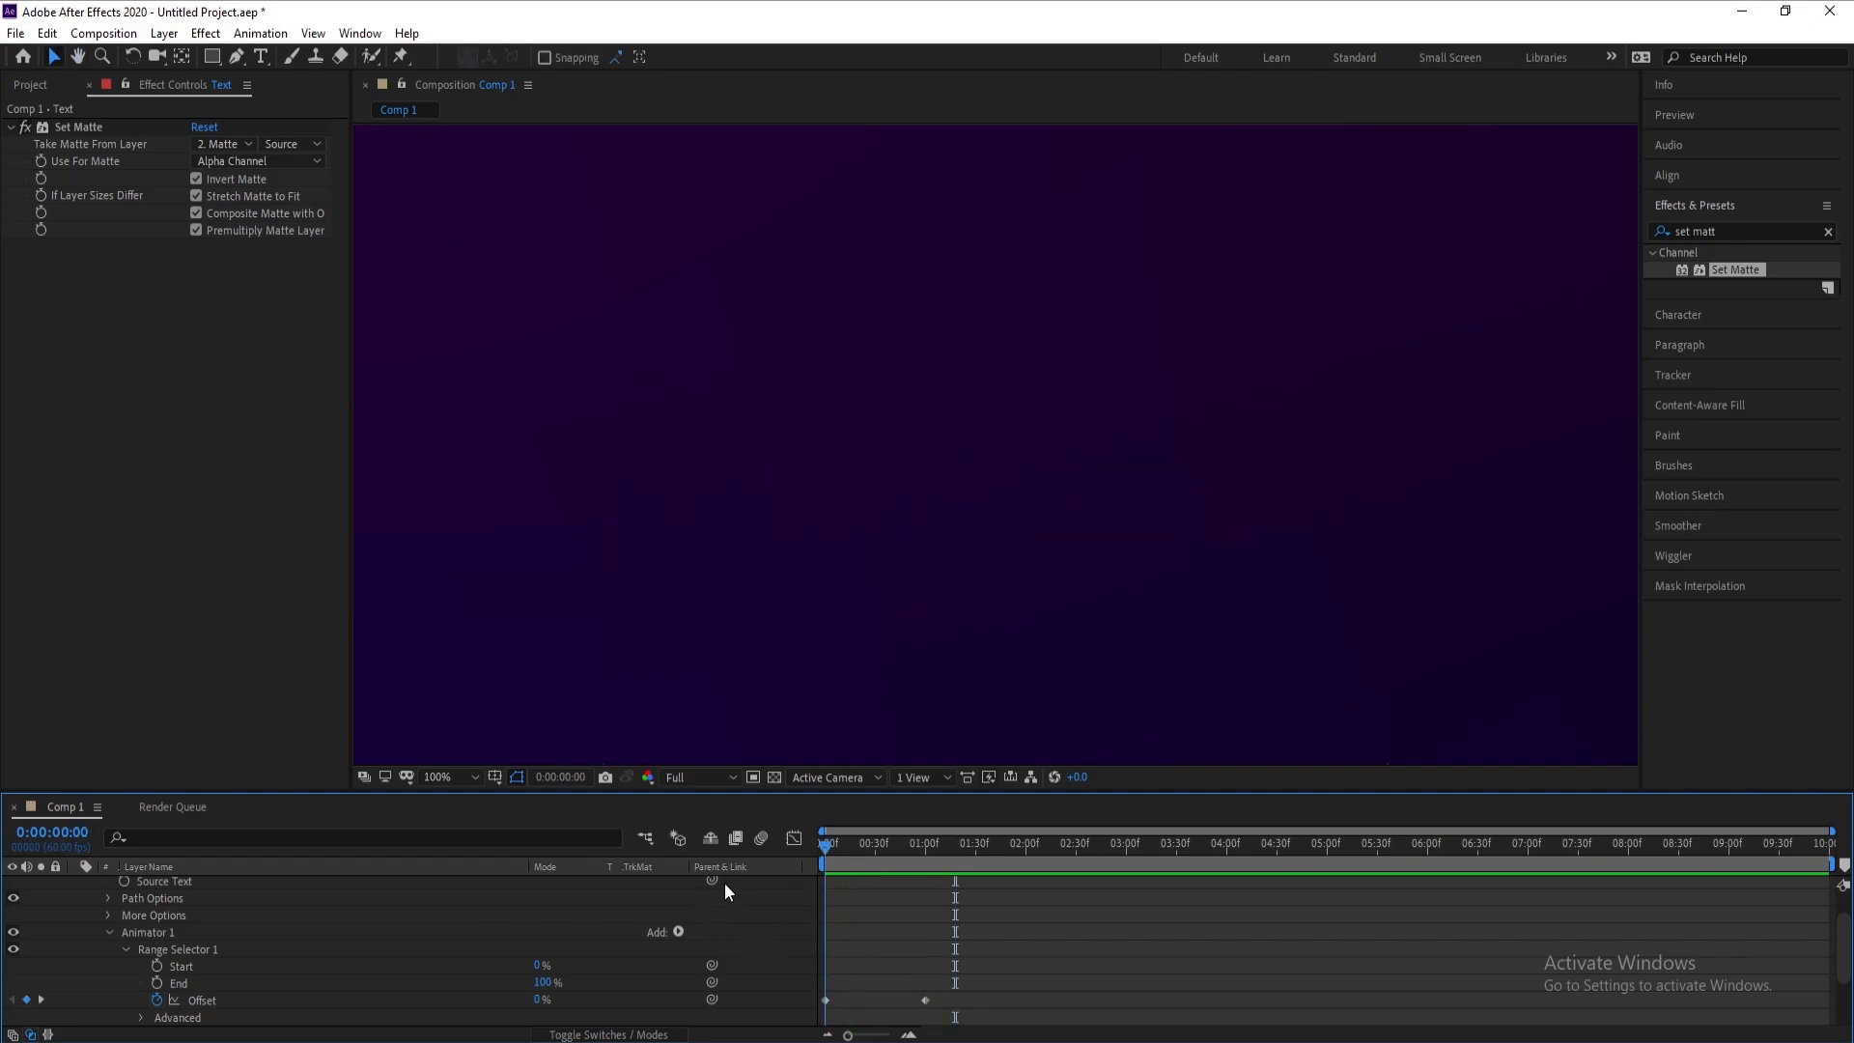
key("space")
key("space")
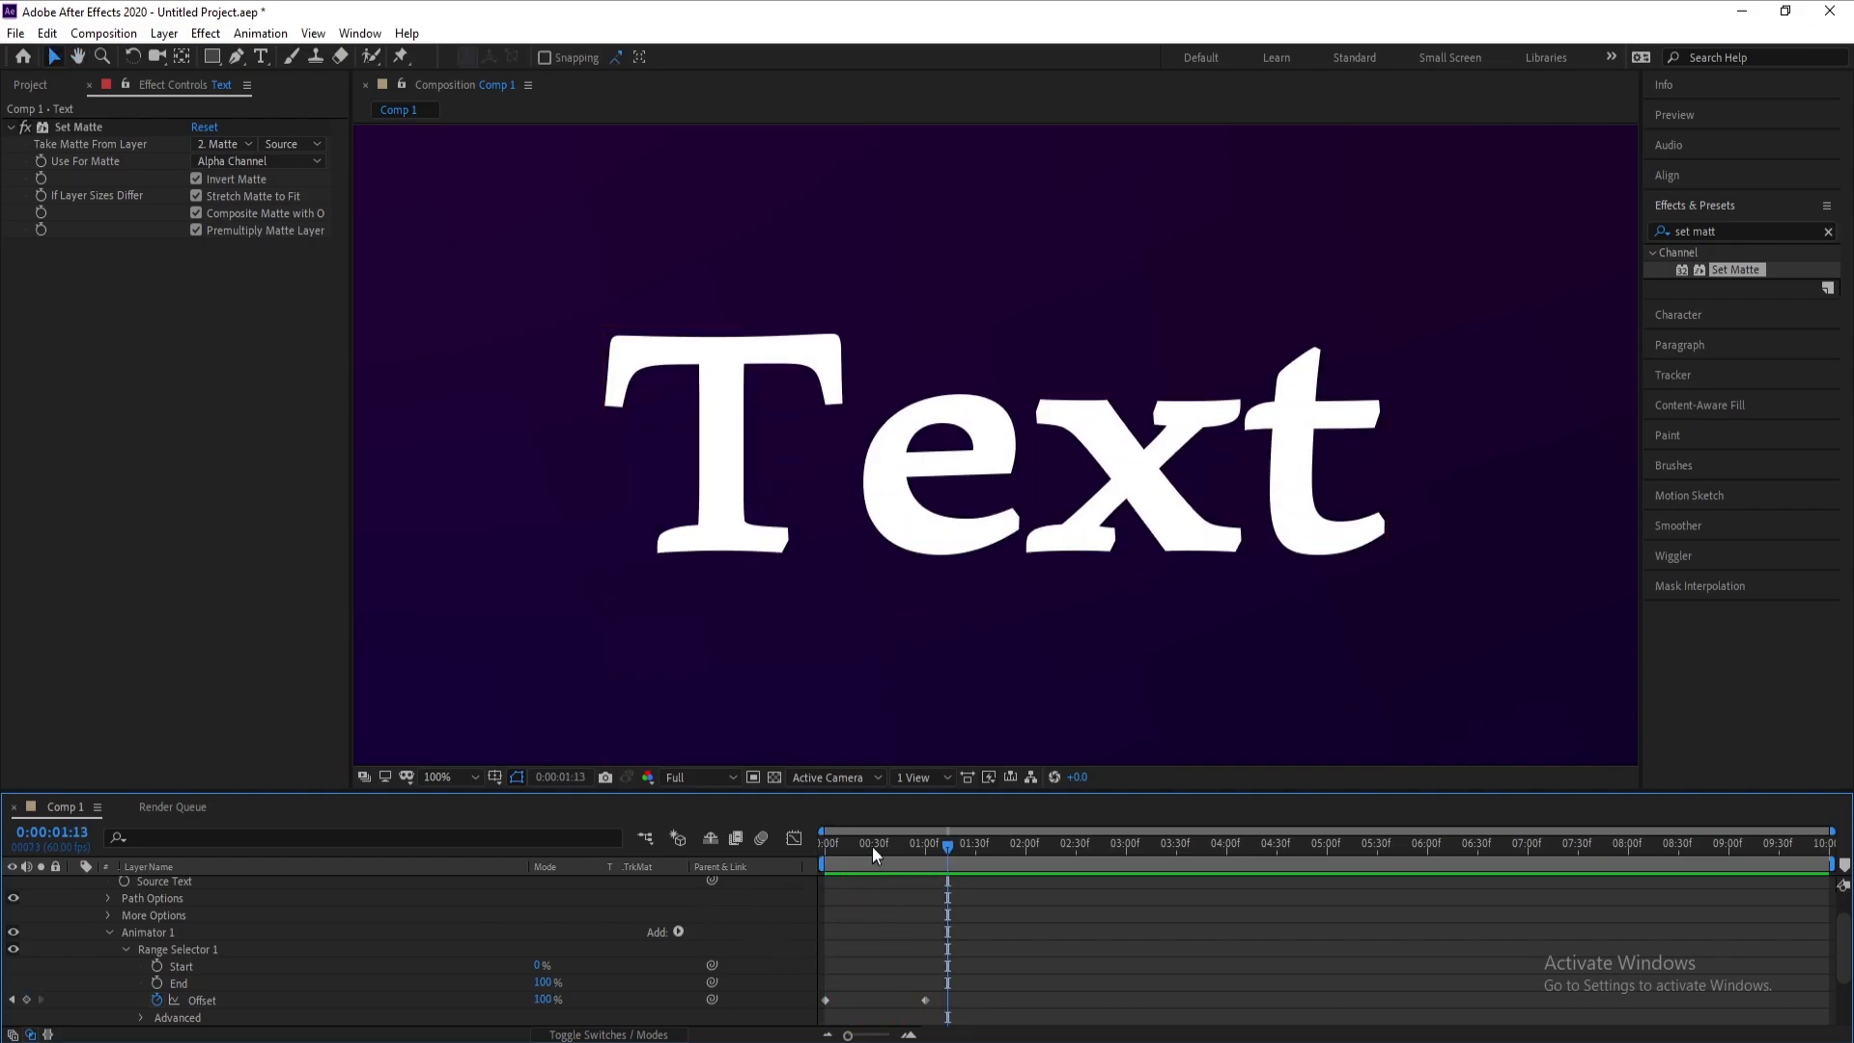
left_click(831, 842)
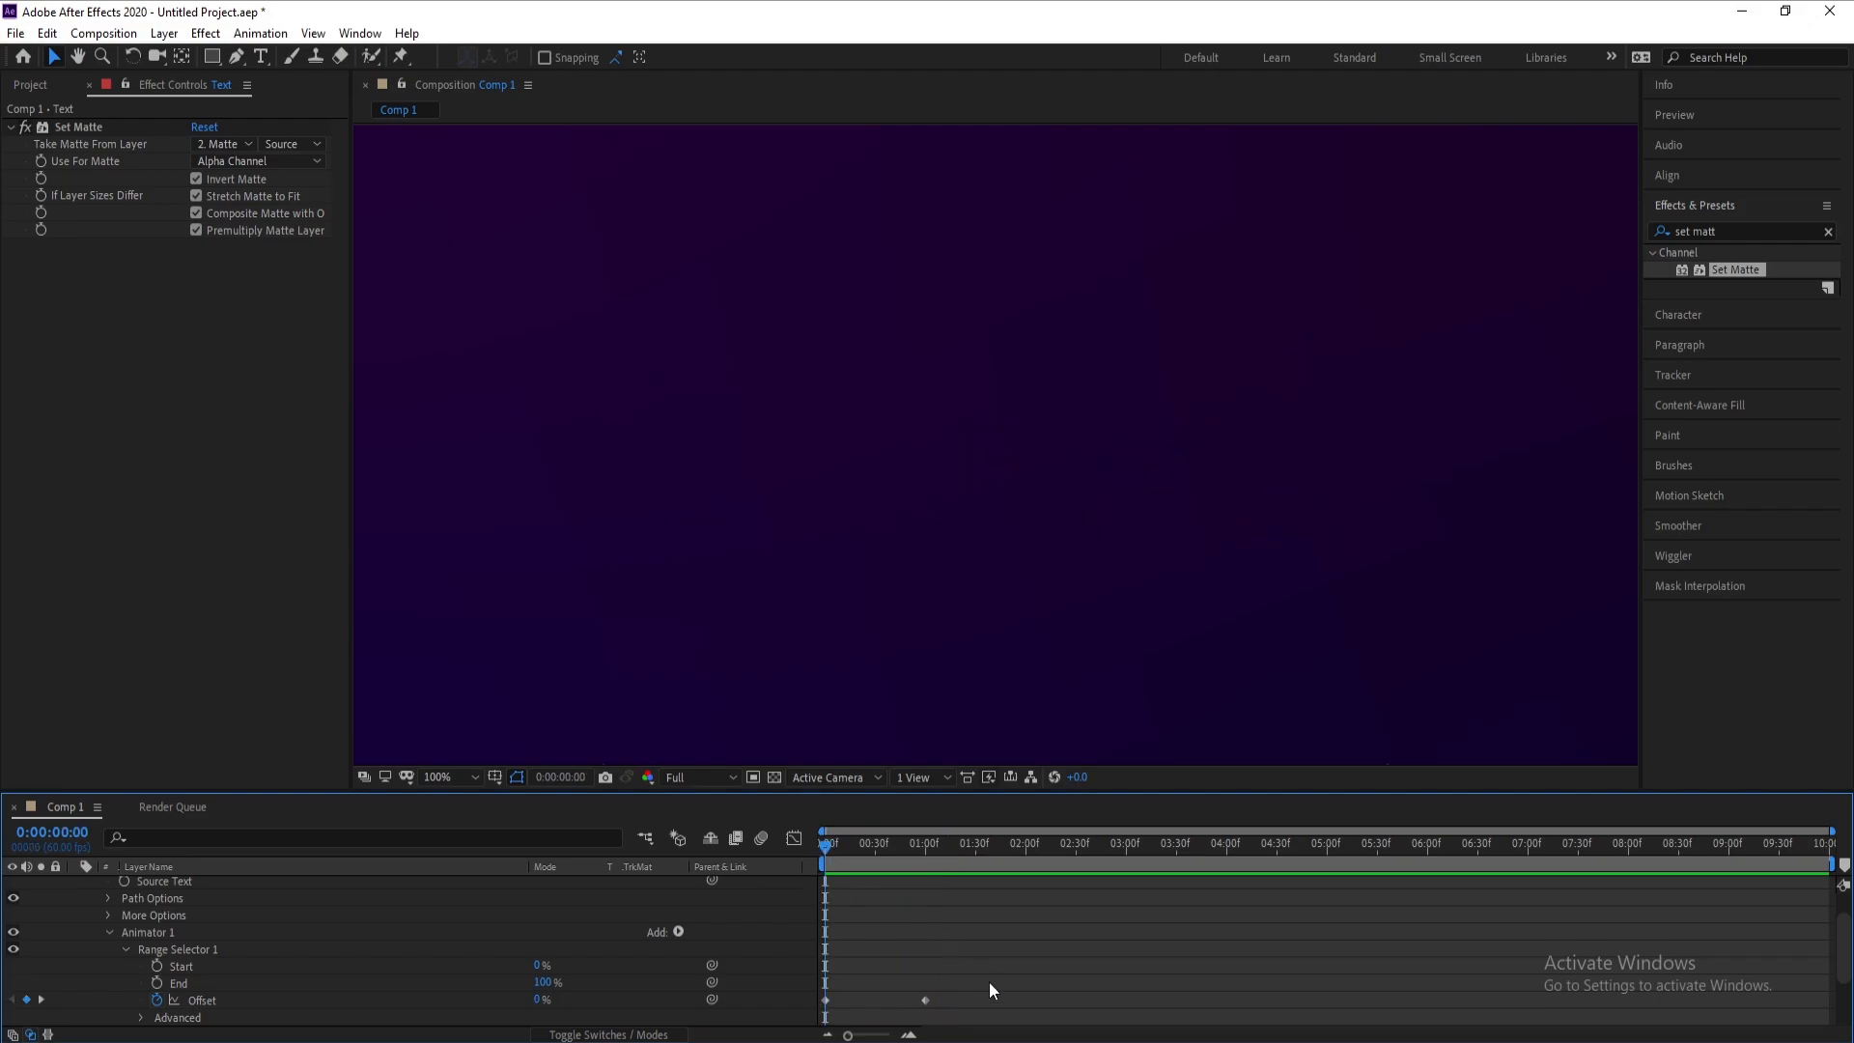
left_click(869, 862)
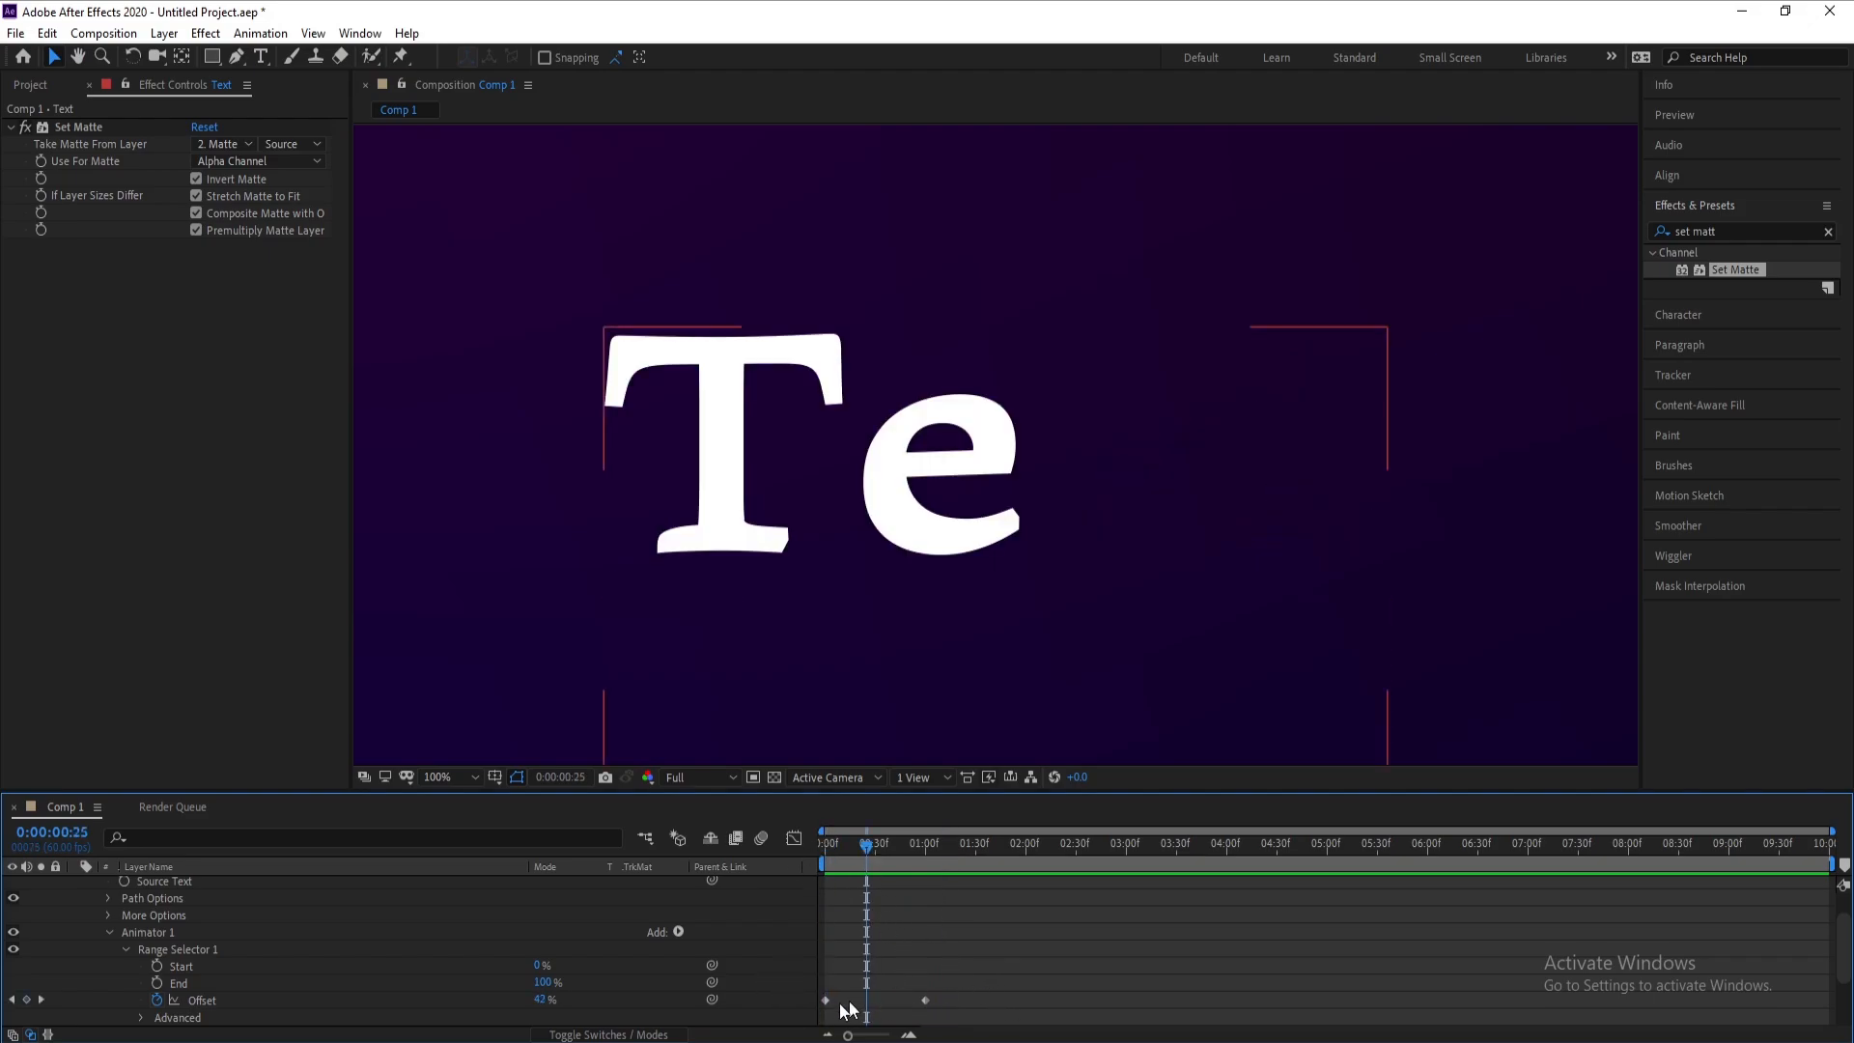
Apply Easy Ease to both Offset keyframes of Animator 1's Range Selector
left_click_drag(967, 987, 772, 1031)
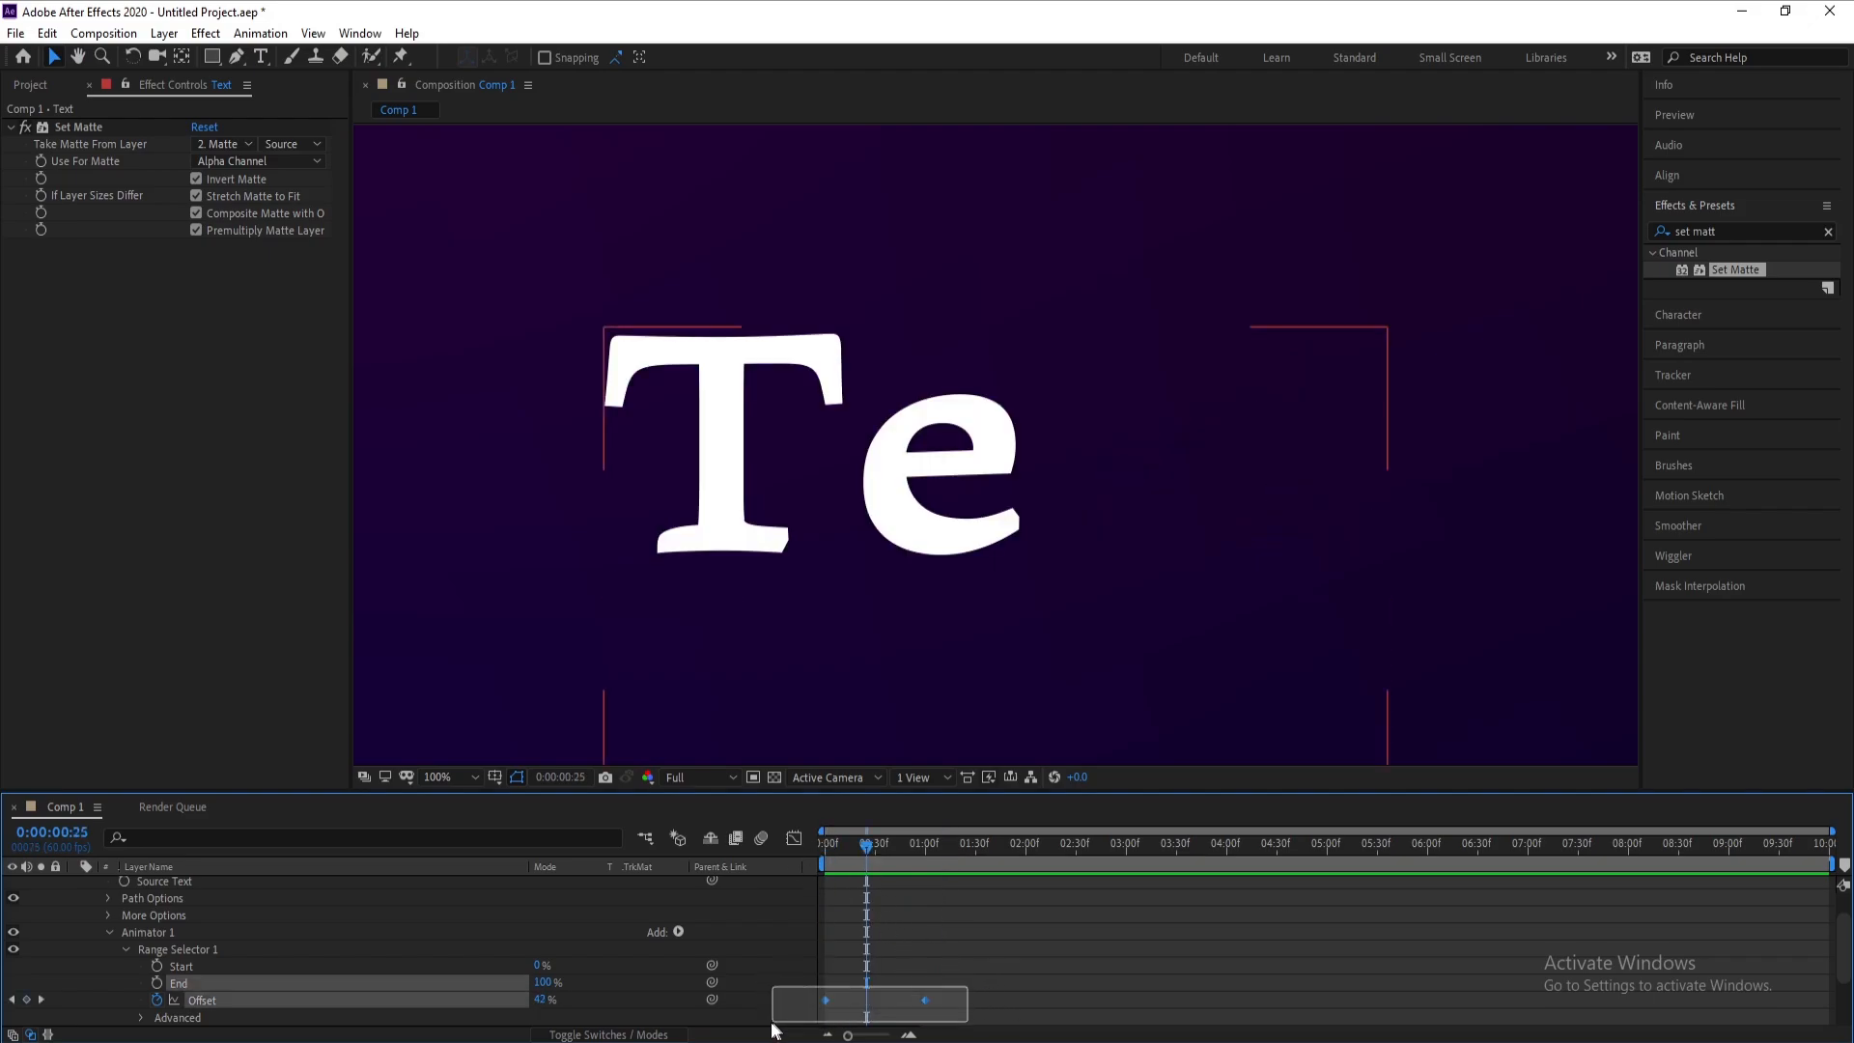
right_click(926, 1001)
mouse_move(968, 989)
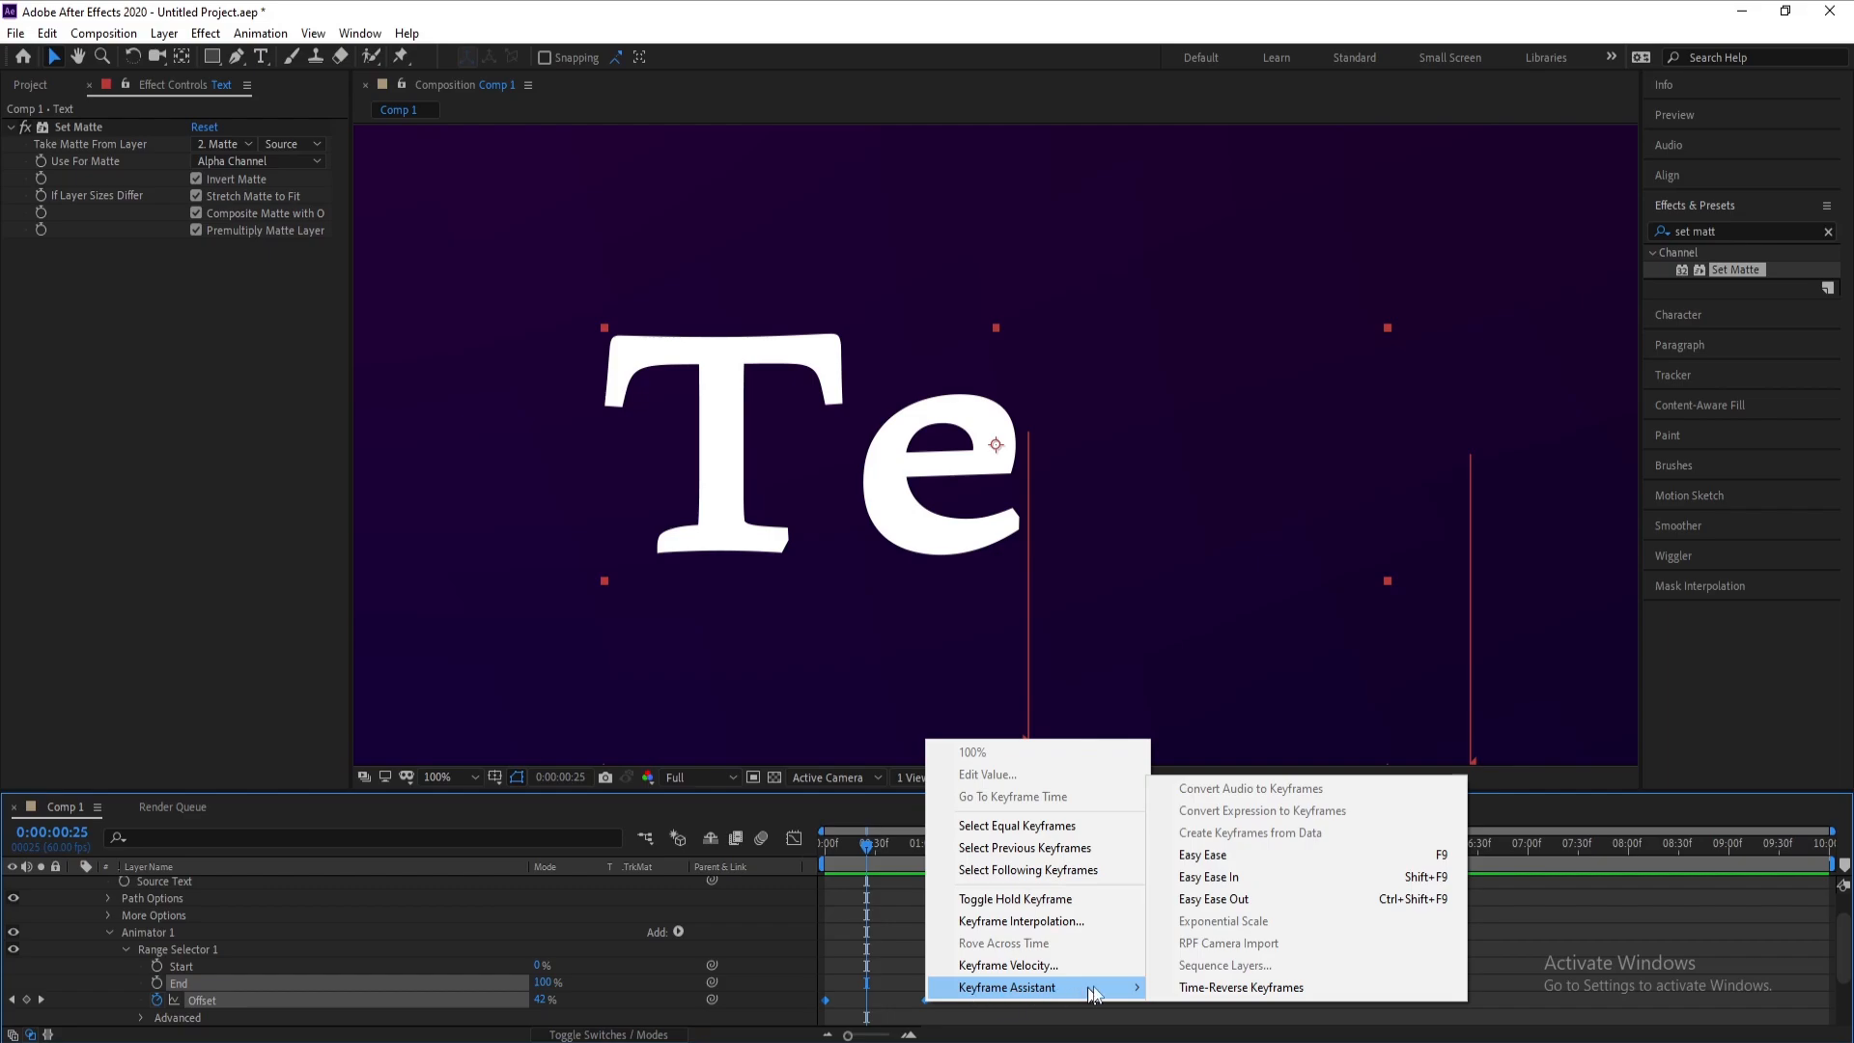
left_click(1209, 863)
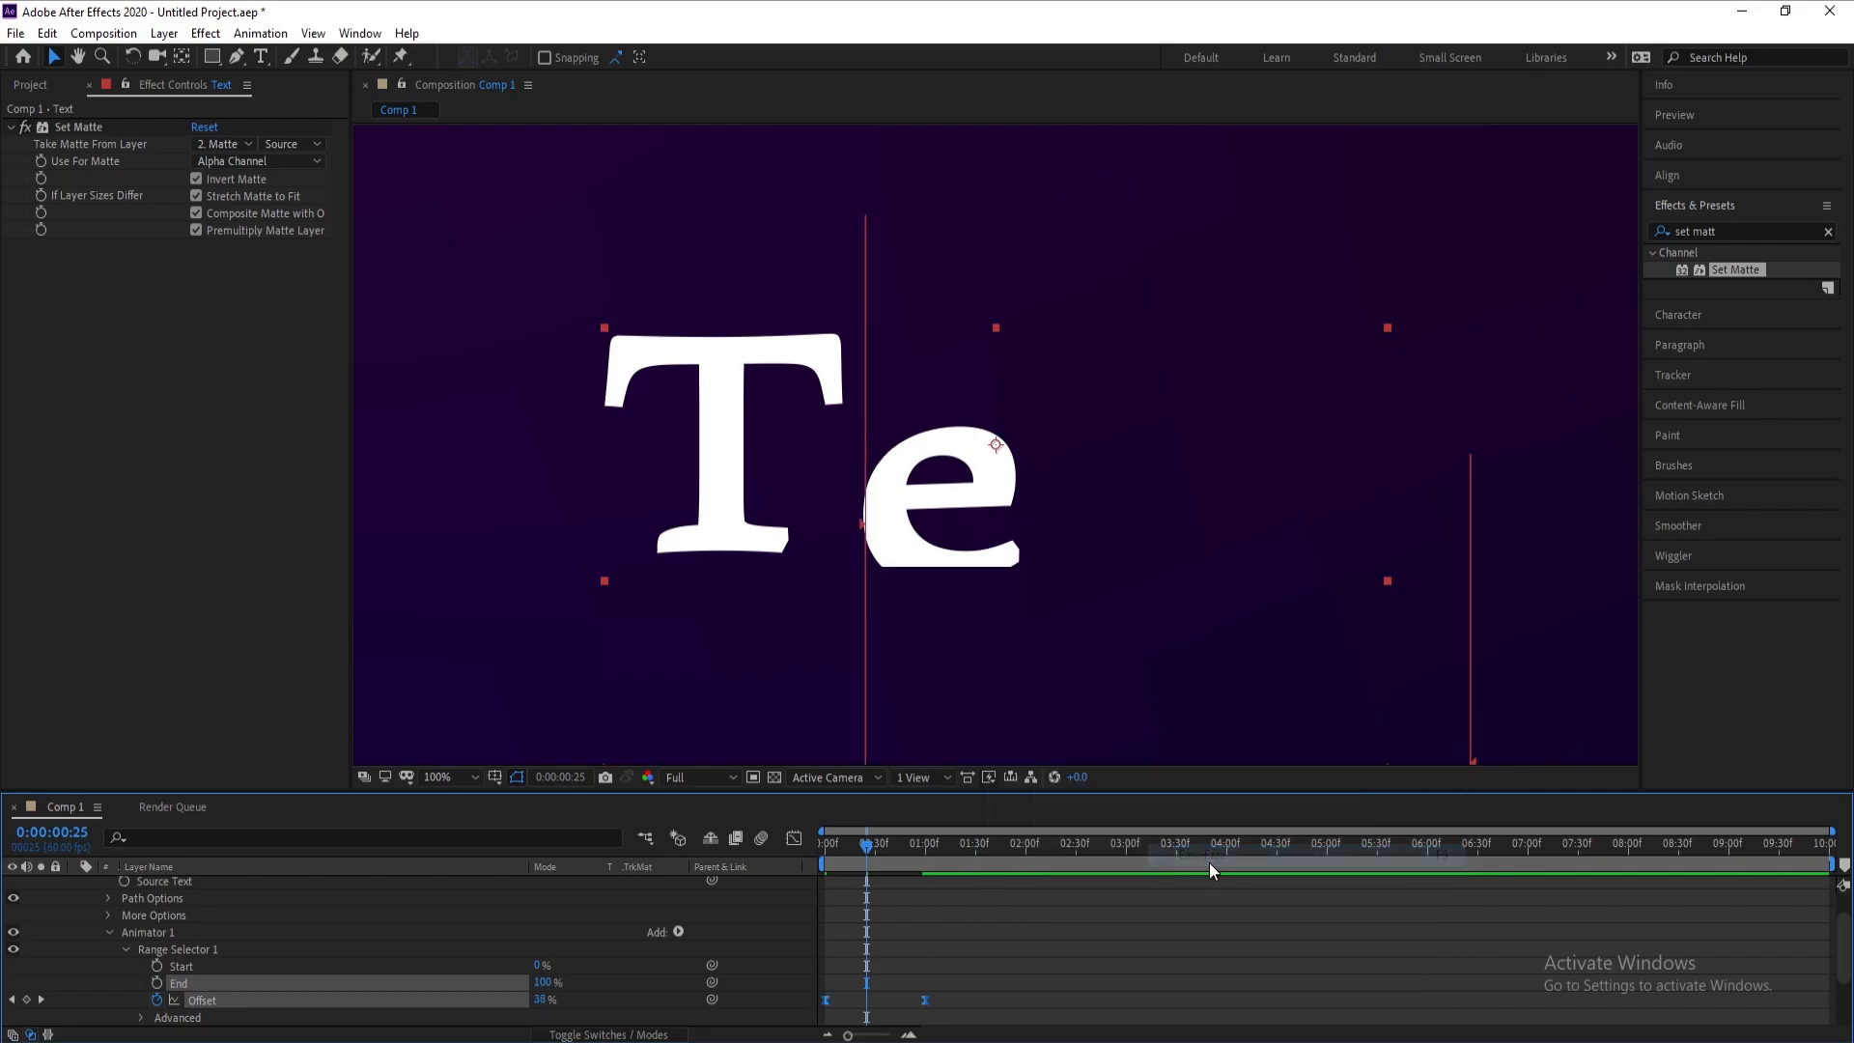
Extend the end keyframe's ease handle toward the start in the Offset speed graph, and preview the text animation
left_click(796, 839)
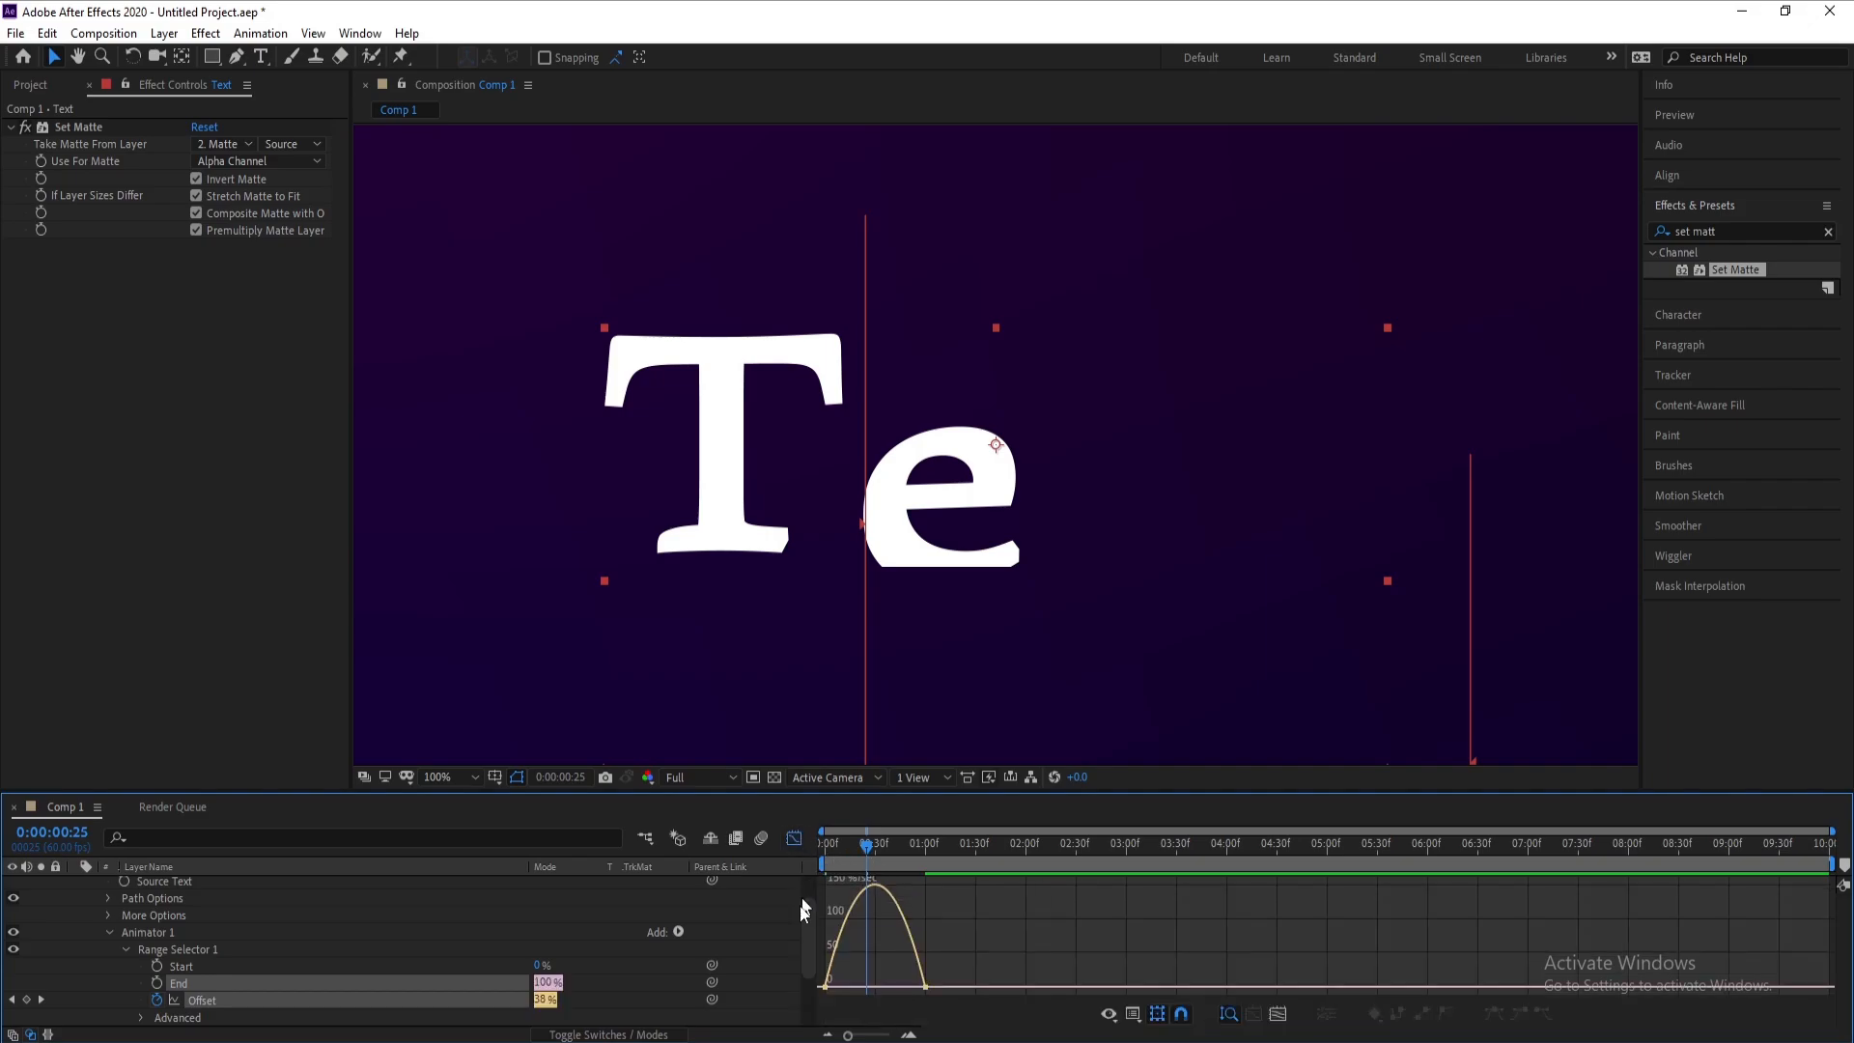
left_click(1146, 1023)
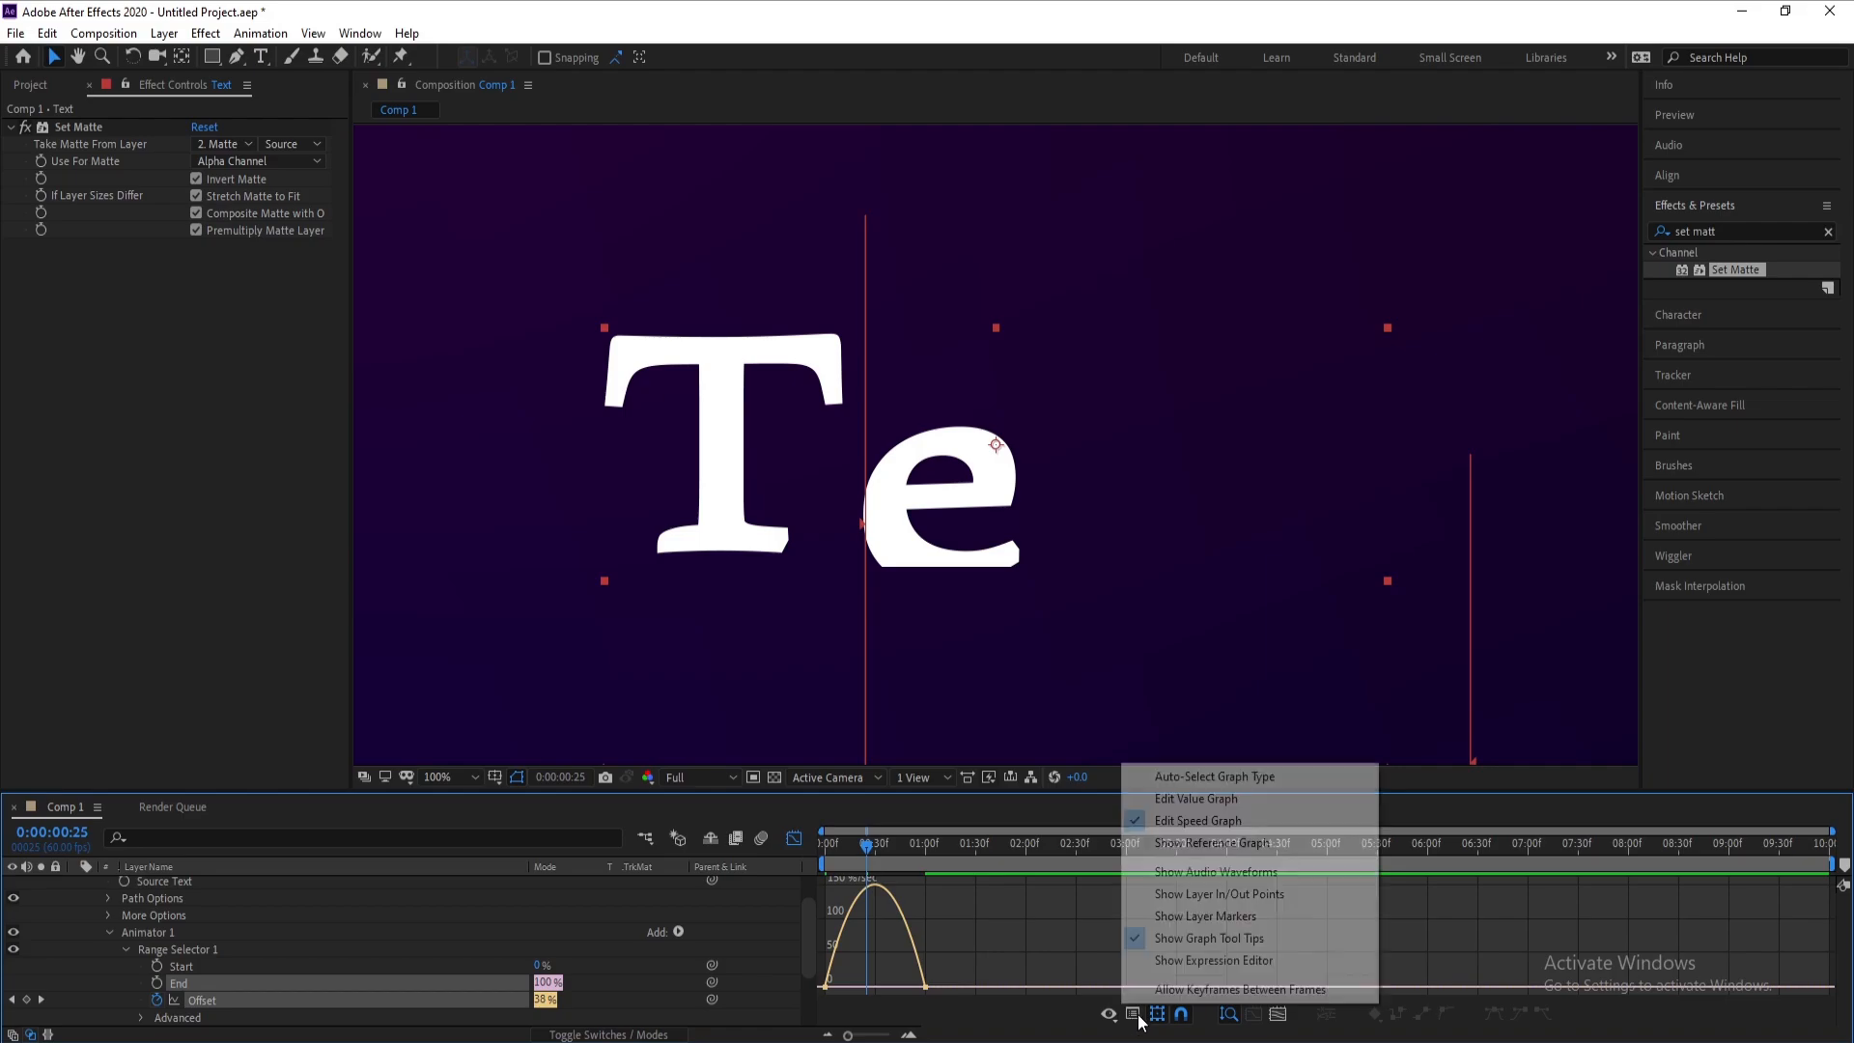
left_click(924, 987)
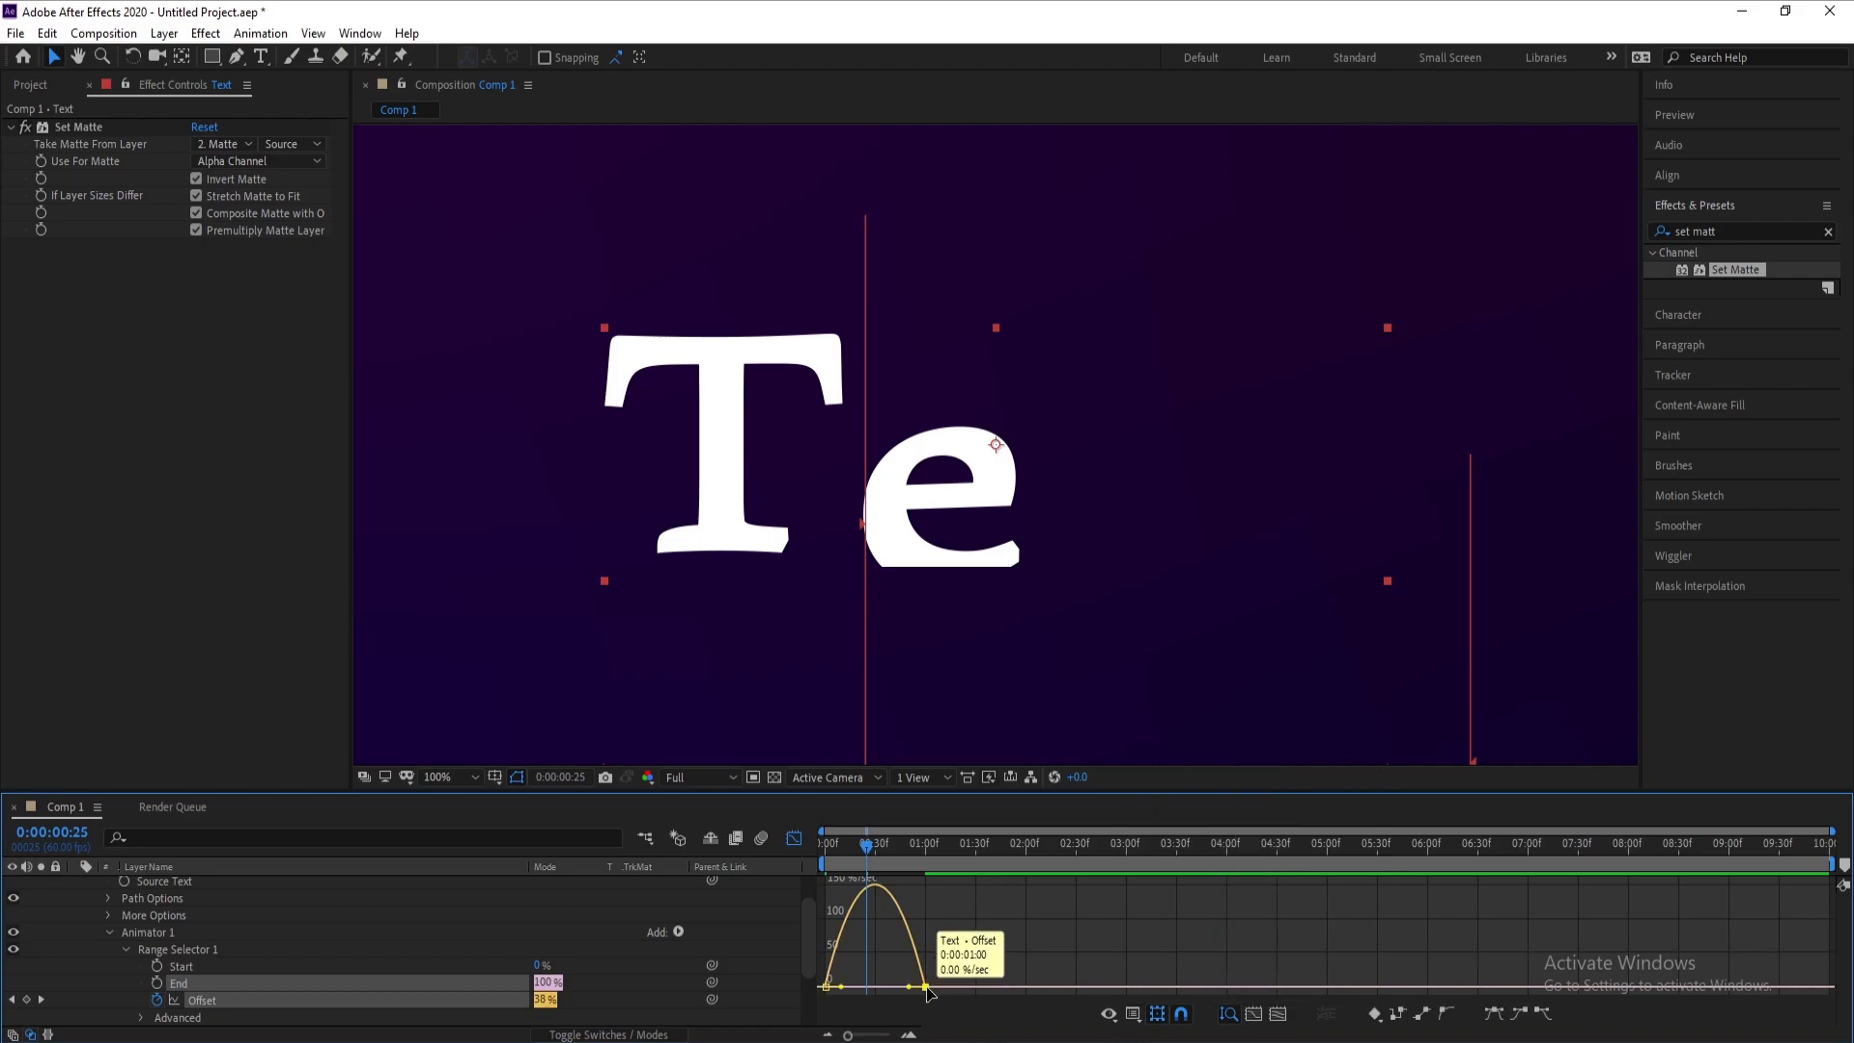
left_click_drag(907, 987, 886, 987)
left_click(829, 842)
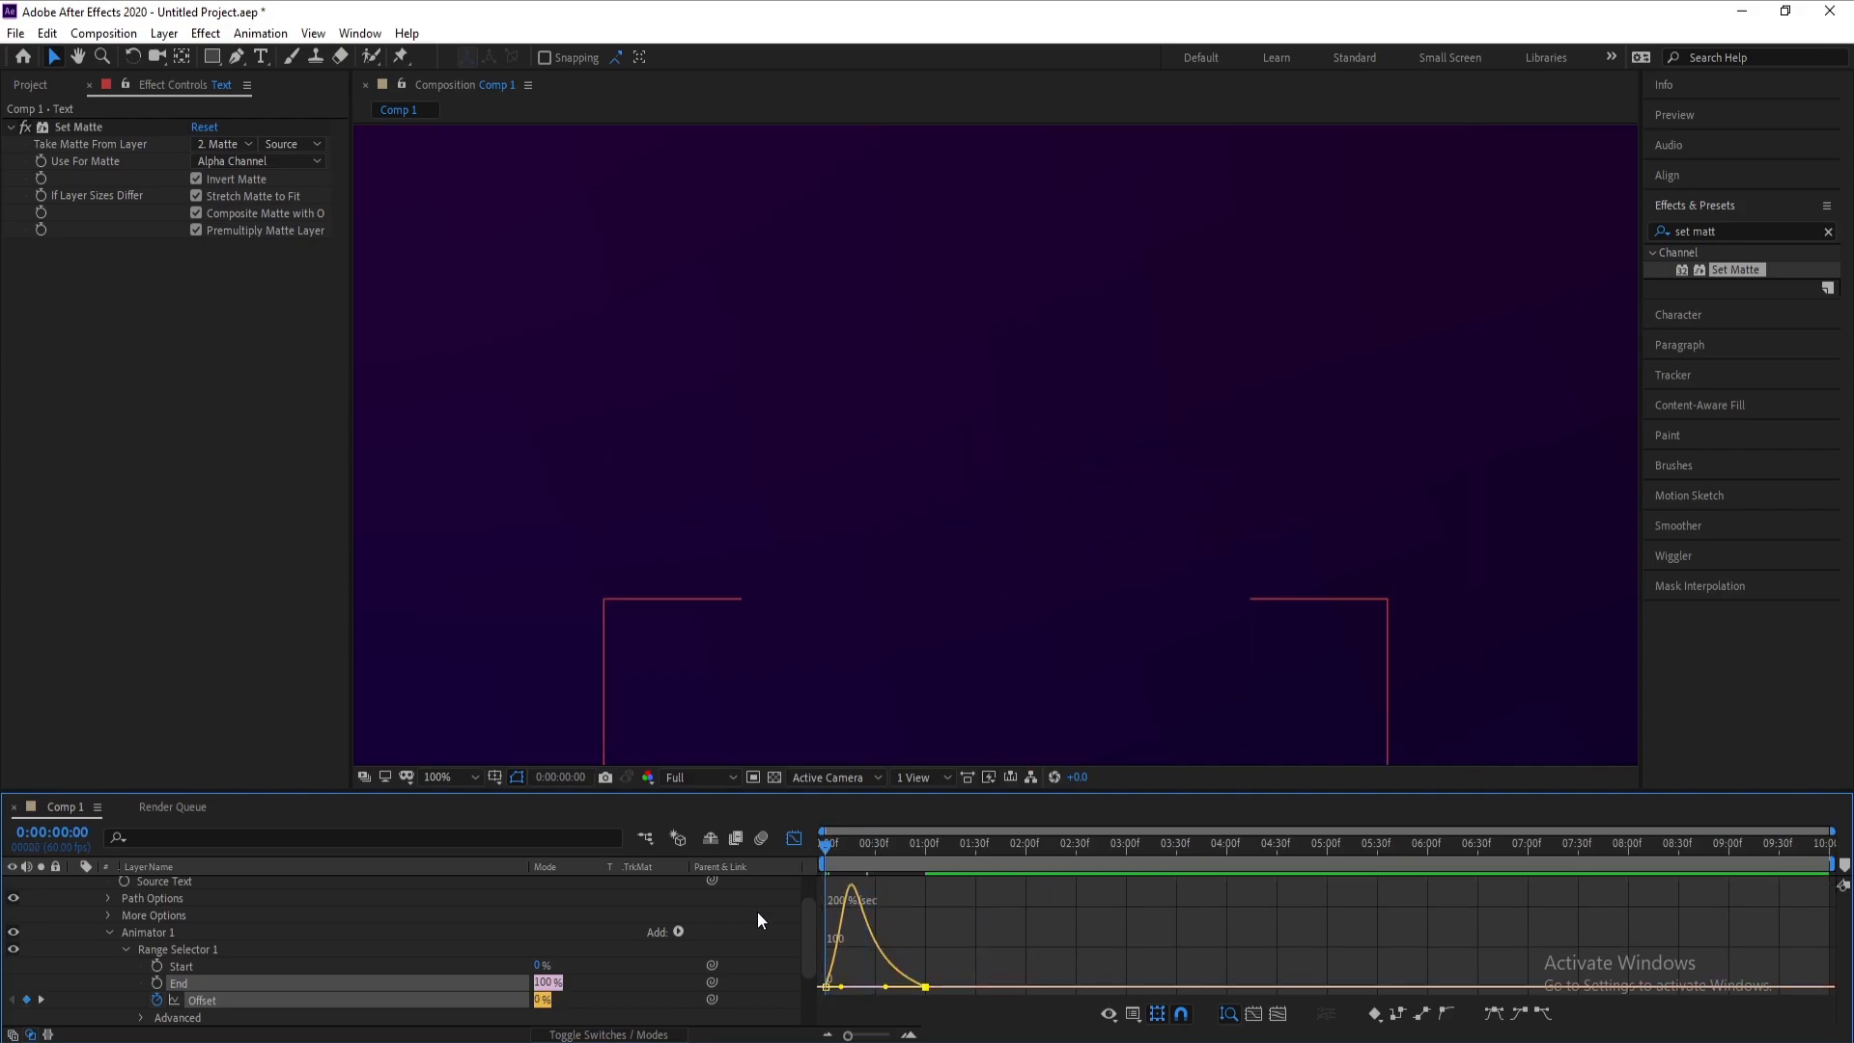
left_click(761, 974)
key("space")
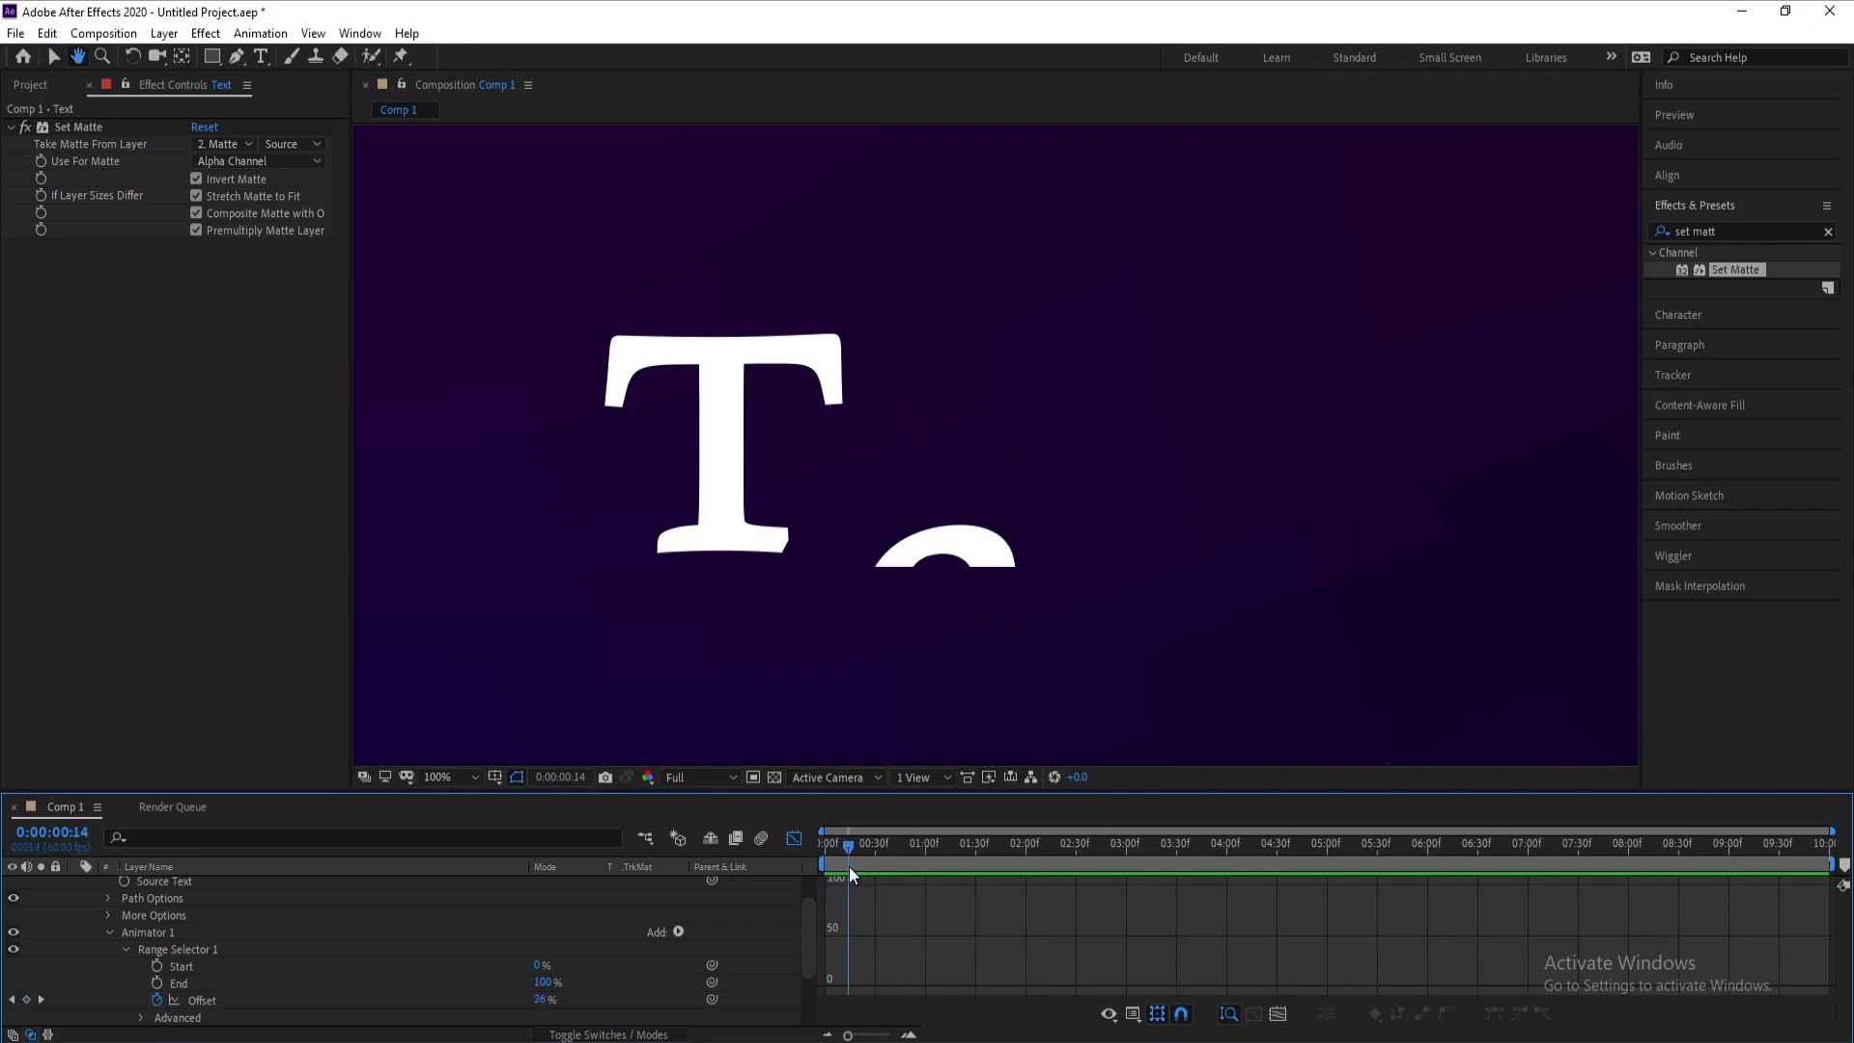
key("space")
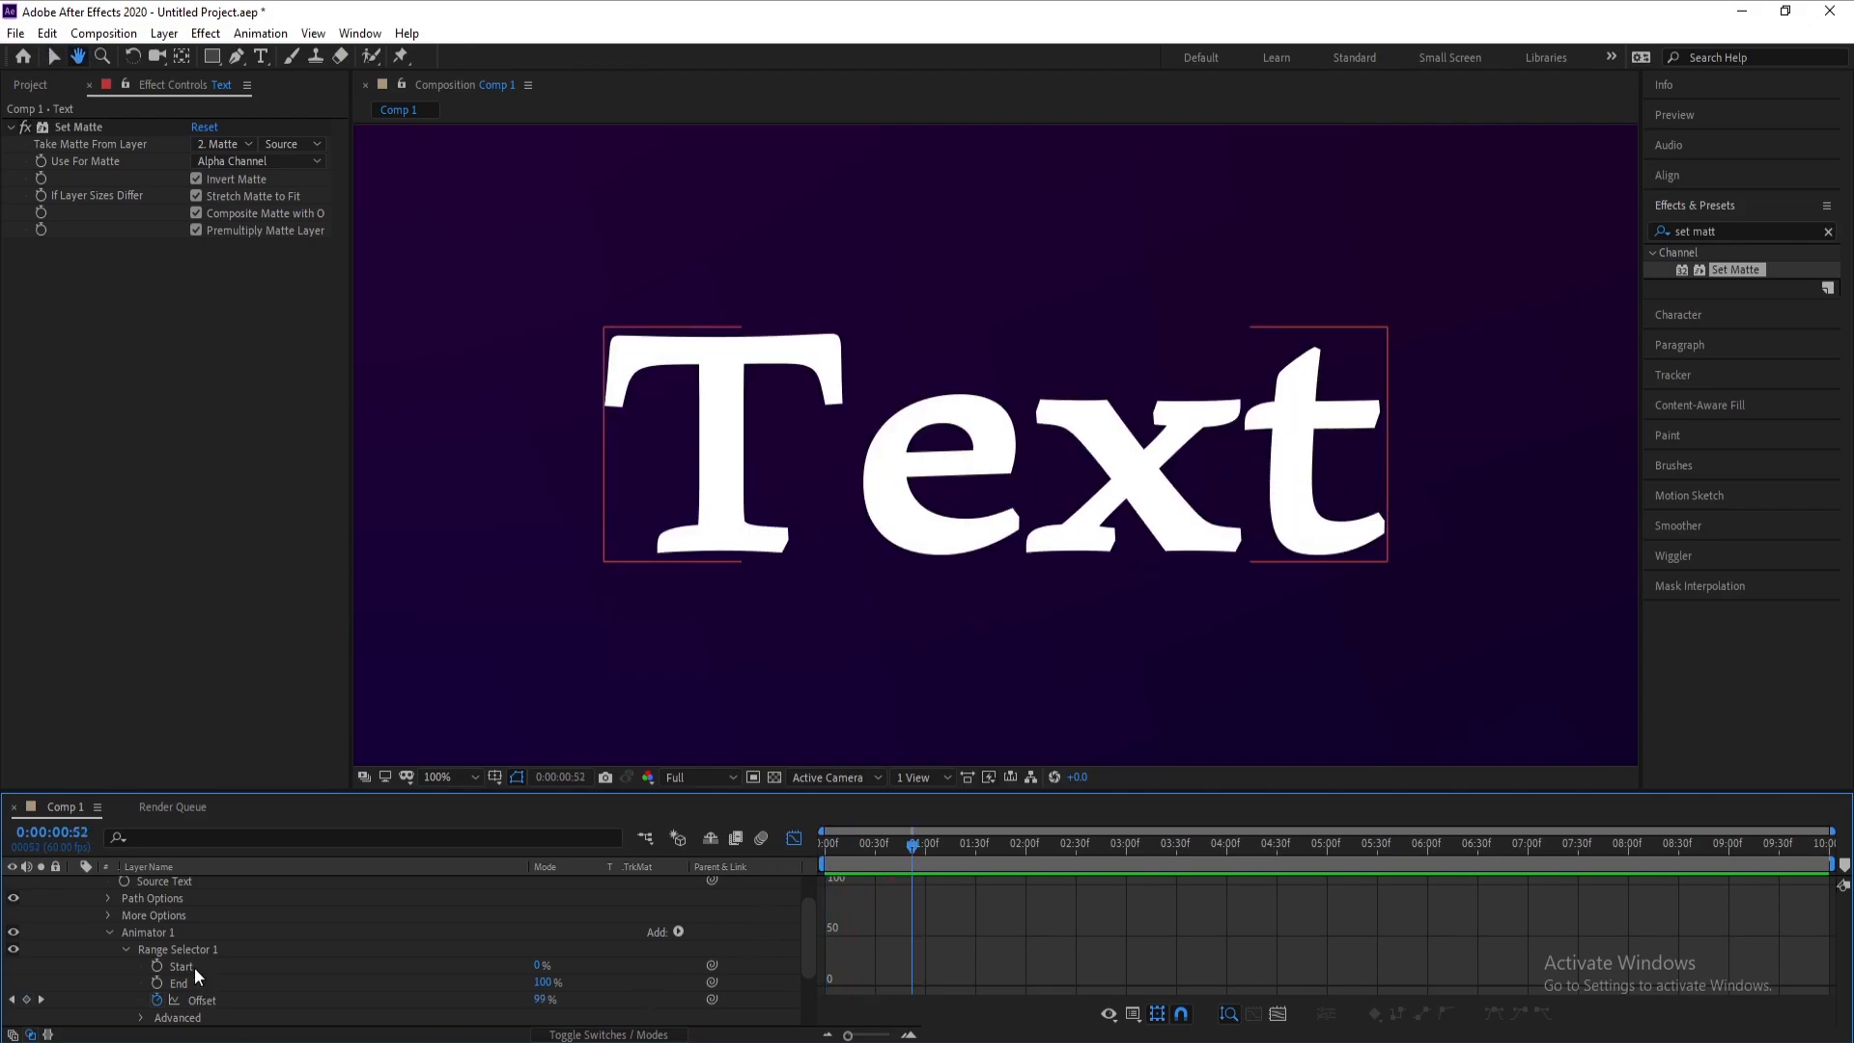
Lengthen the end keyframe's influence slightly more in the Offset speed graph so the letters move faster at the start
left_click(193, 947)
left_click(210, 1000)
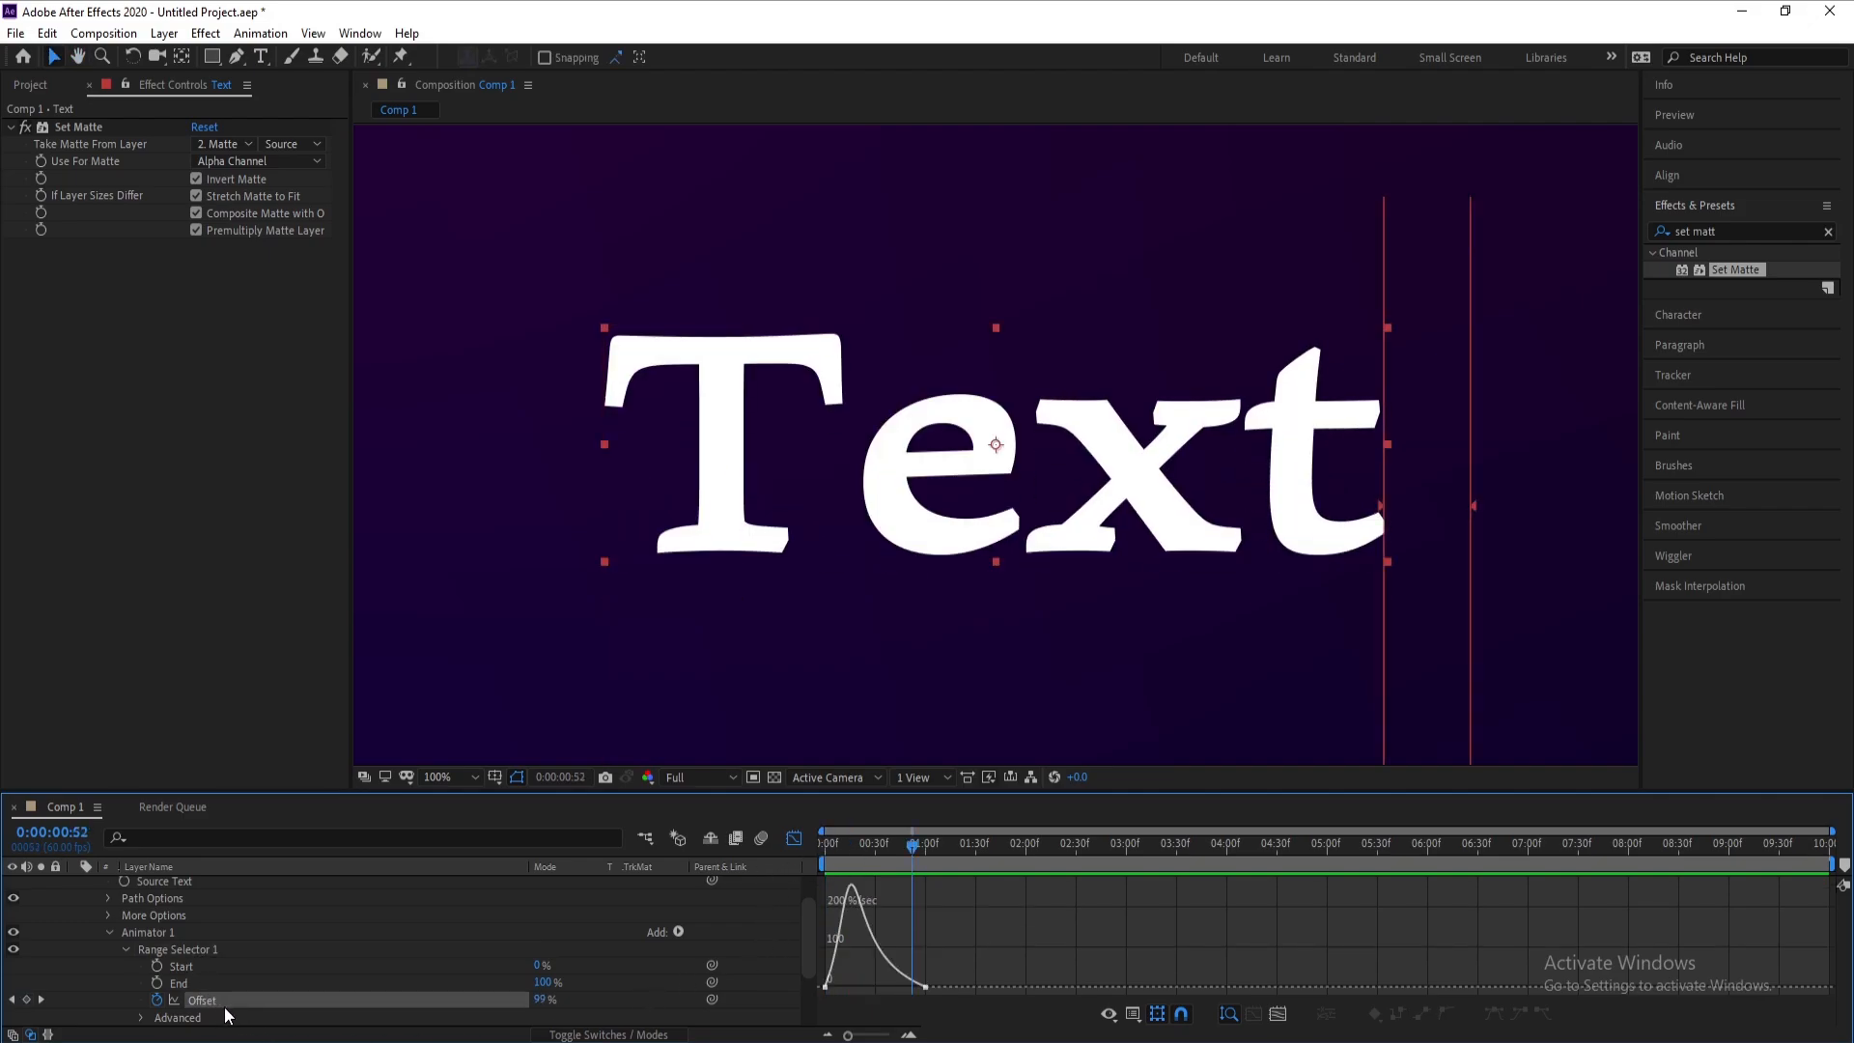
left_click(925, 986)
left_click_drag(879, 987, 873, 989)
Play the text animation repeatedly from the start of the timeline to check the adjusted easing
left_click(774, 963)
key("space")
left_click_drag(858, 847, 789, 894)
key("space")
key("space")
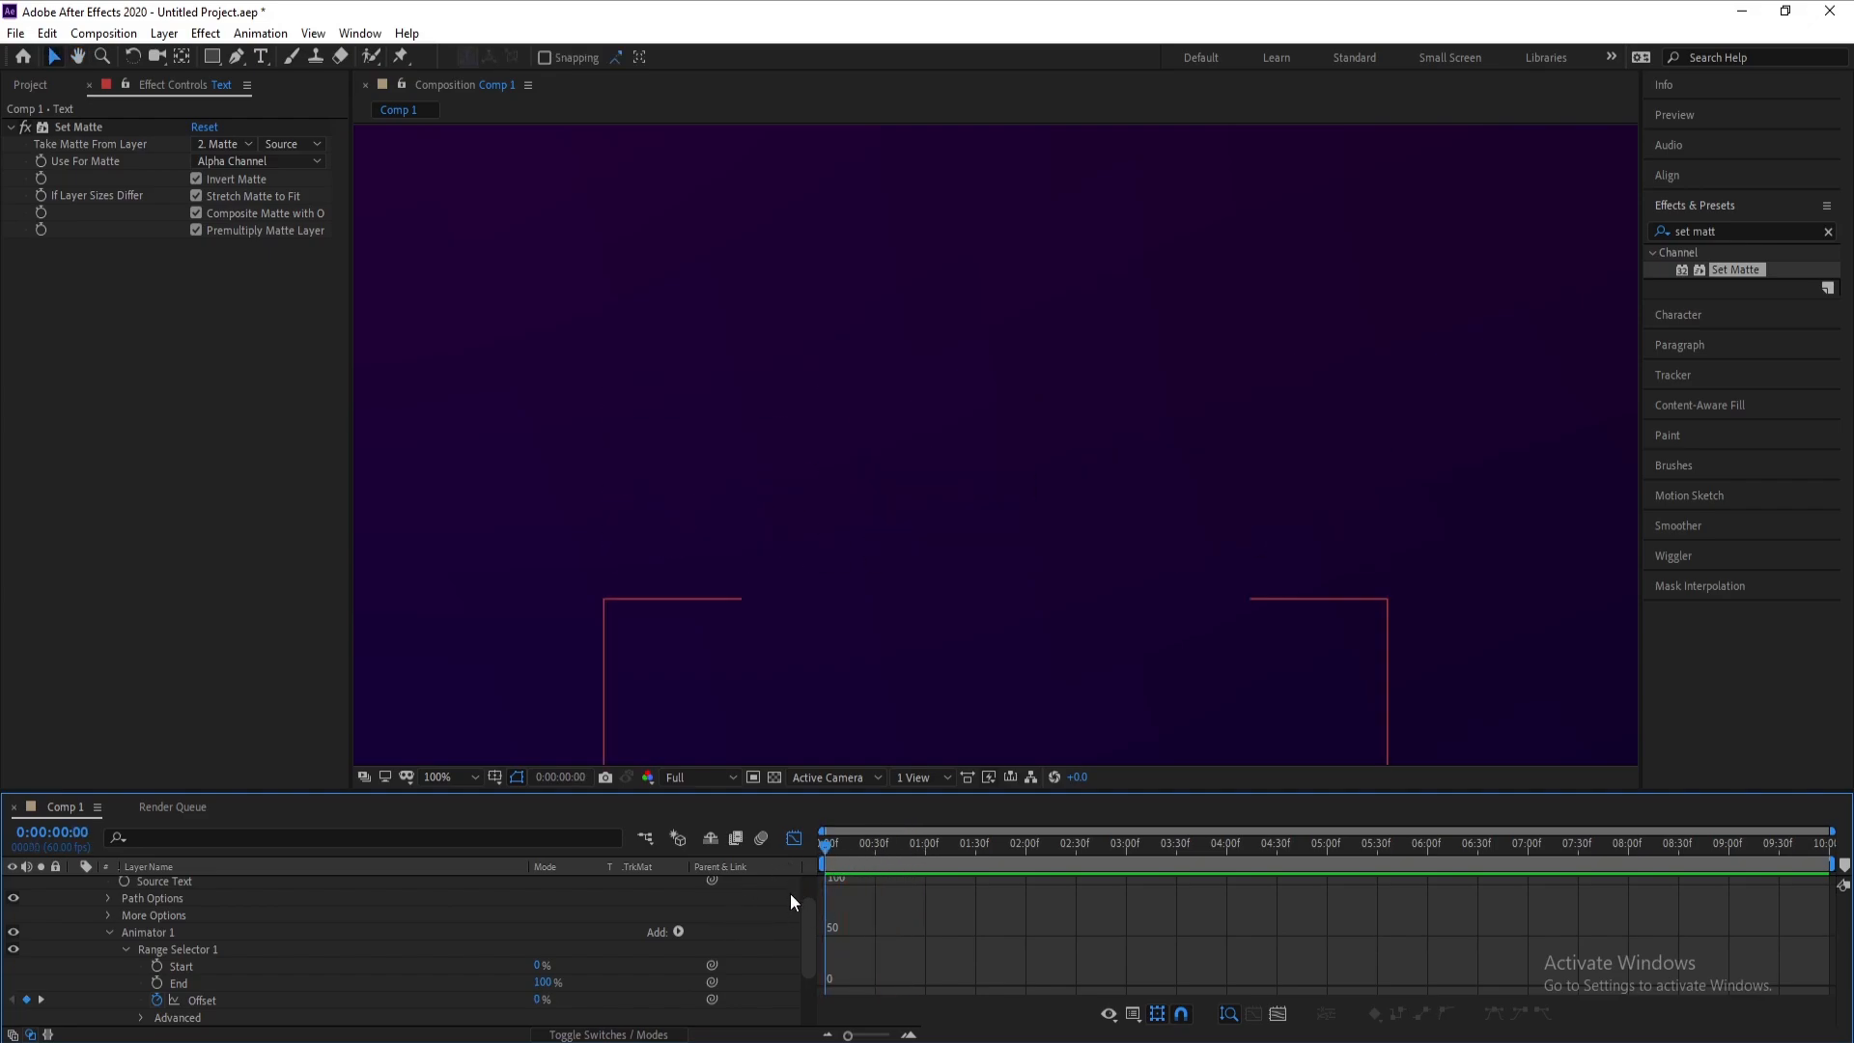
key("space")
key("space")
left_click_drag(948, 844, 879, 845)
key("space")
key("space")
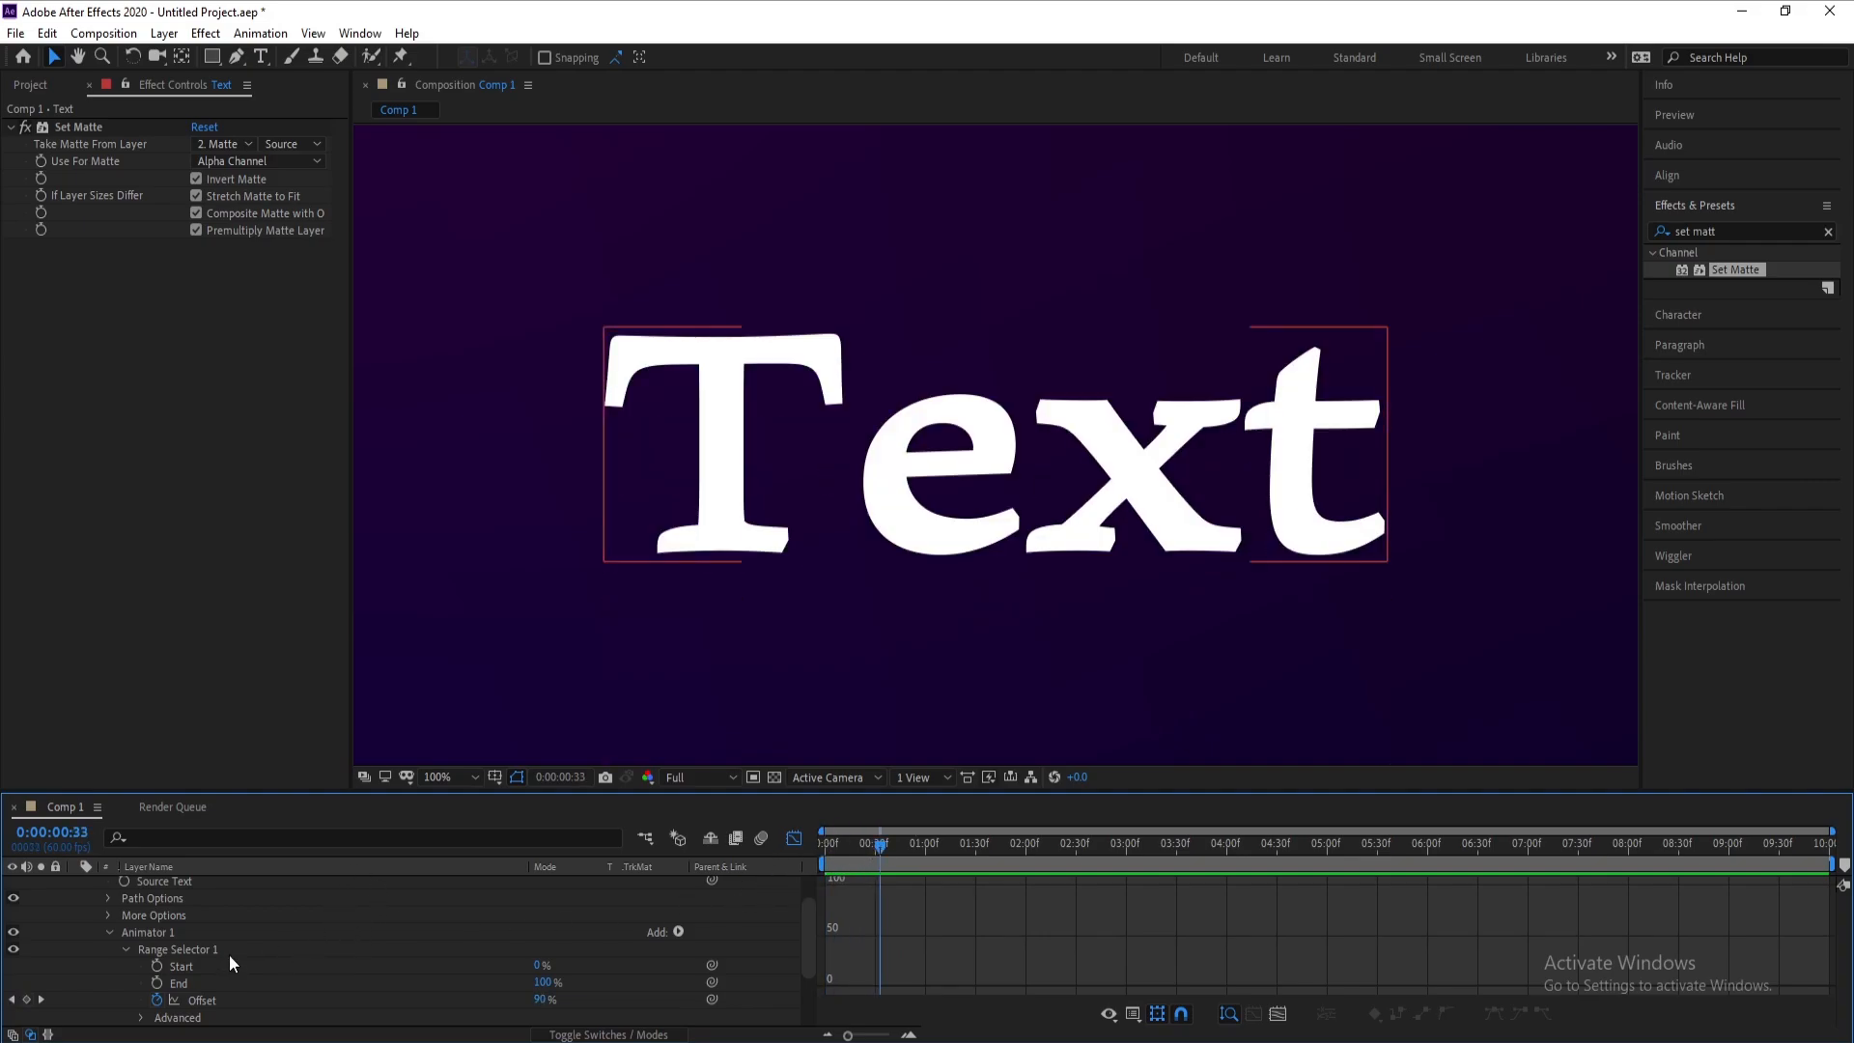
Set the Range Selector's advanced Shape to Ramp Up and check the text at the start of the timeline
left_click(142, 1018)
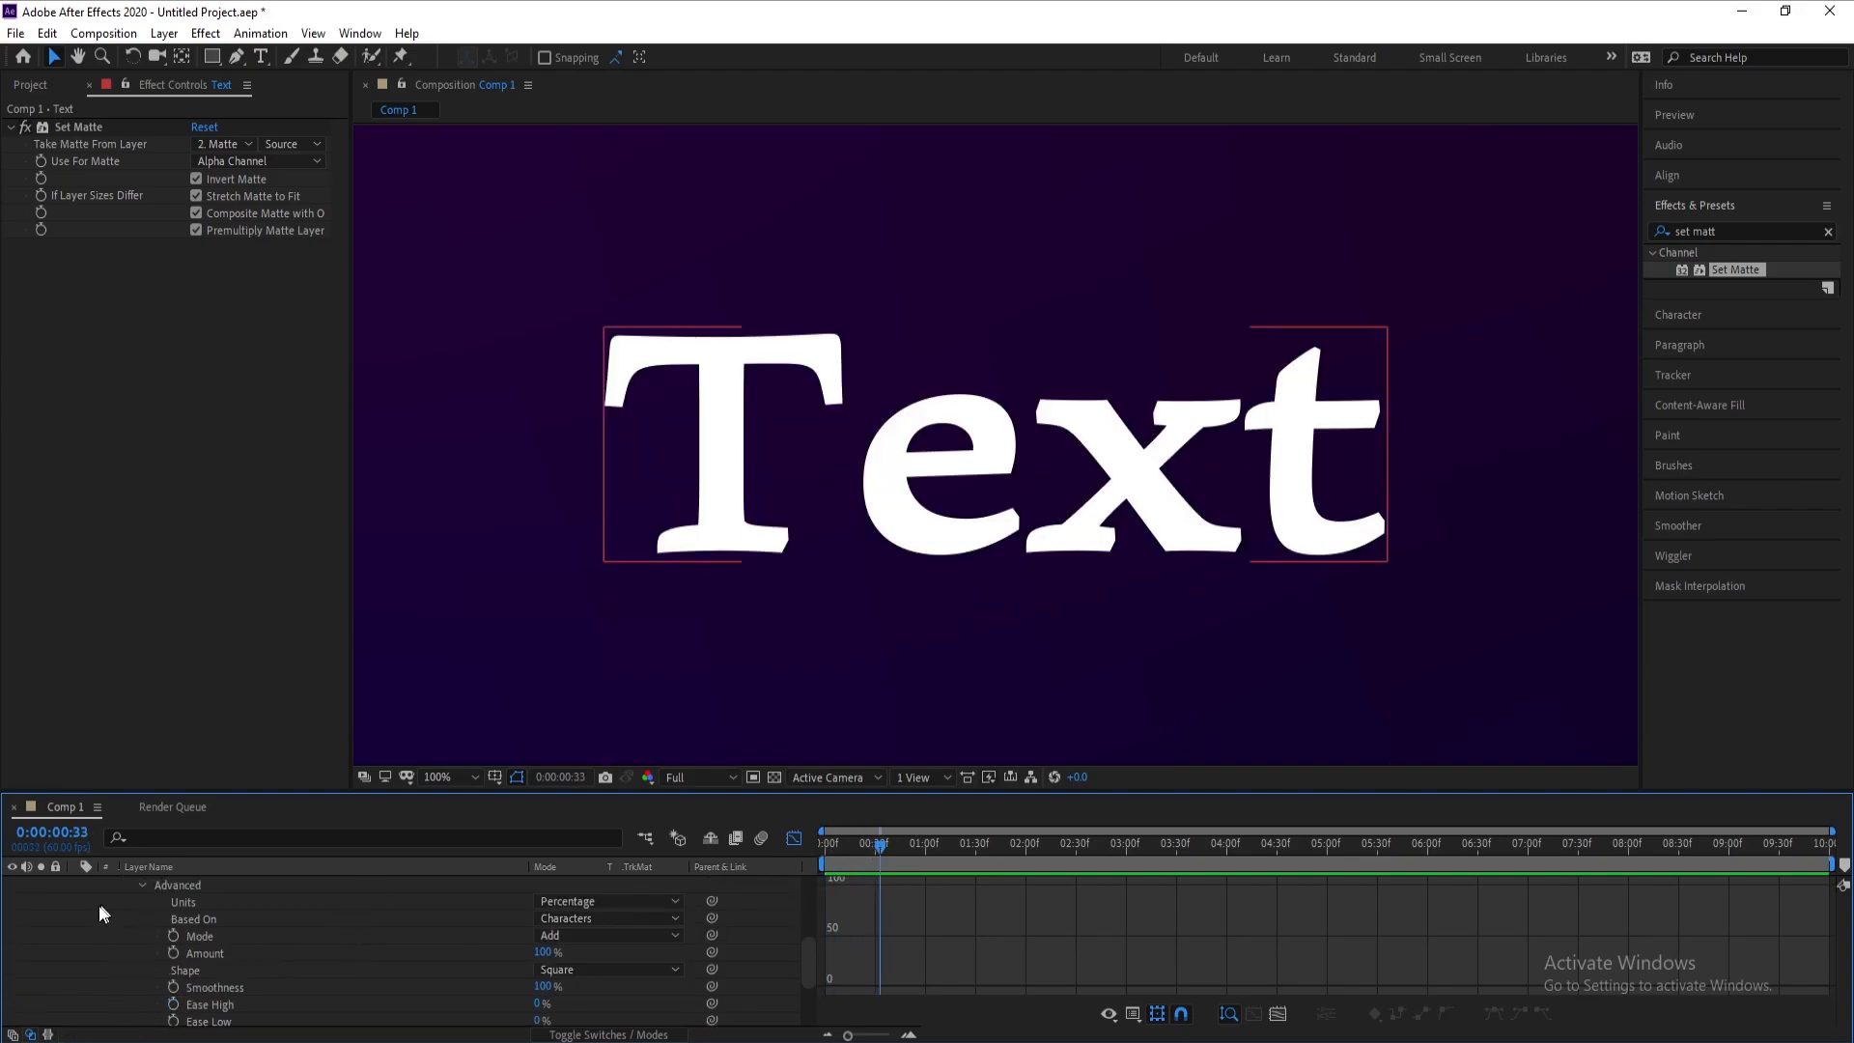
left_click(555, 971)
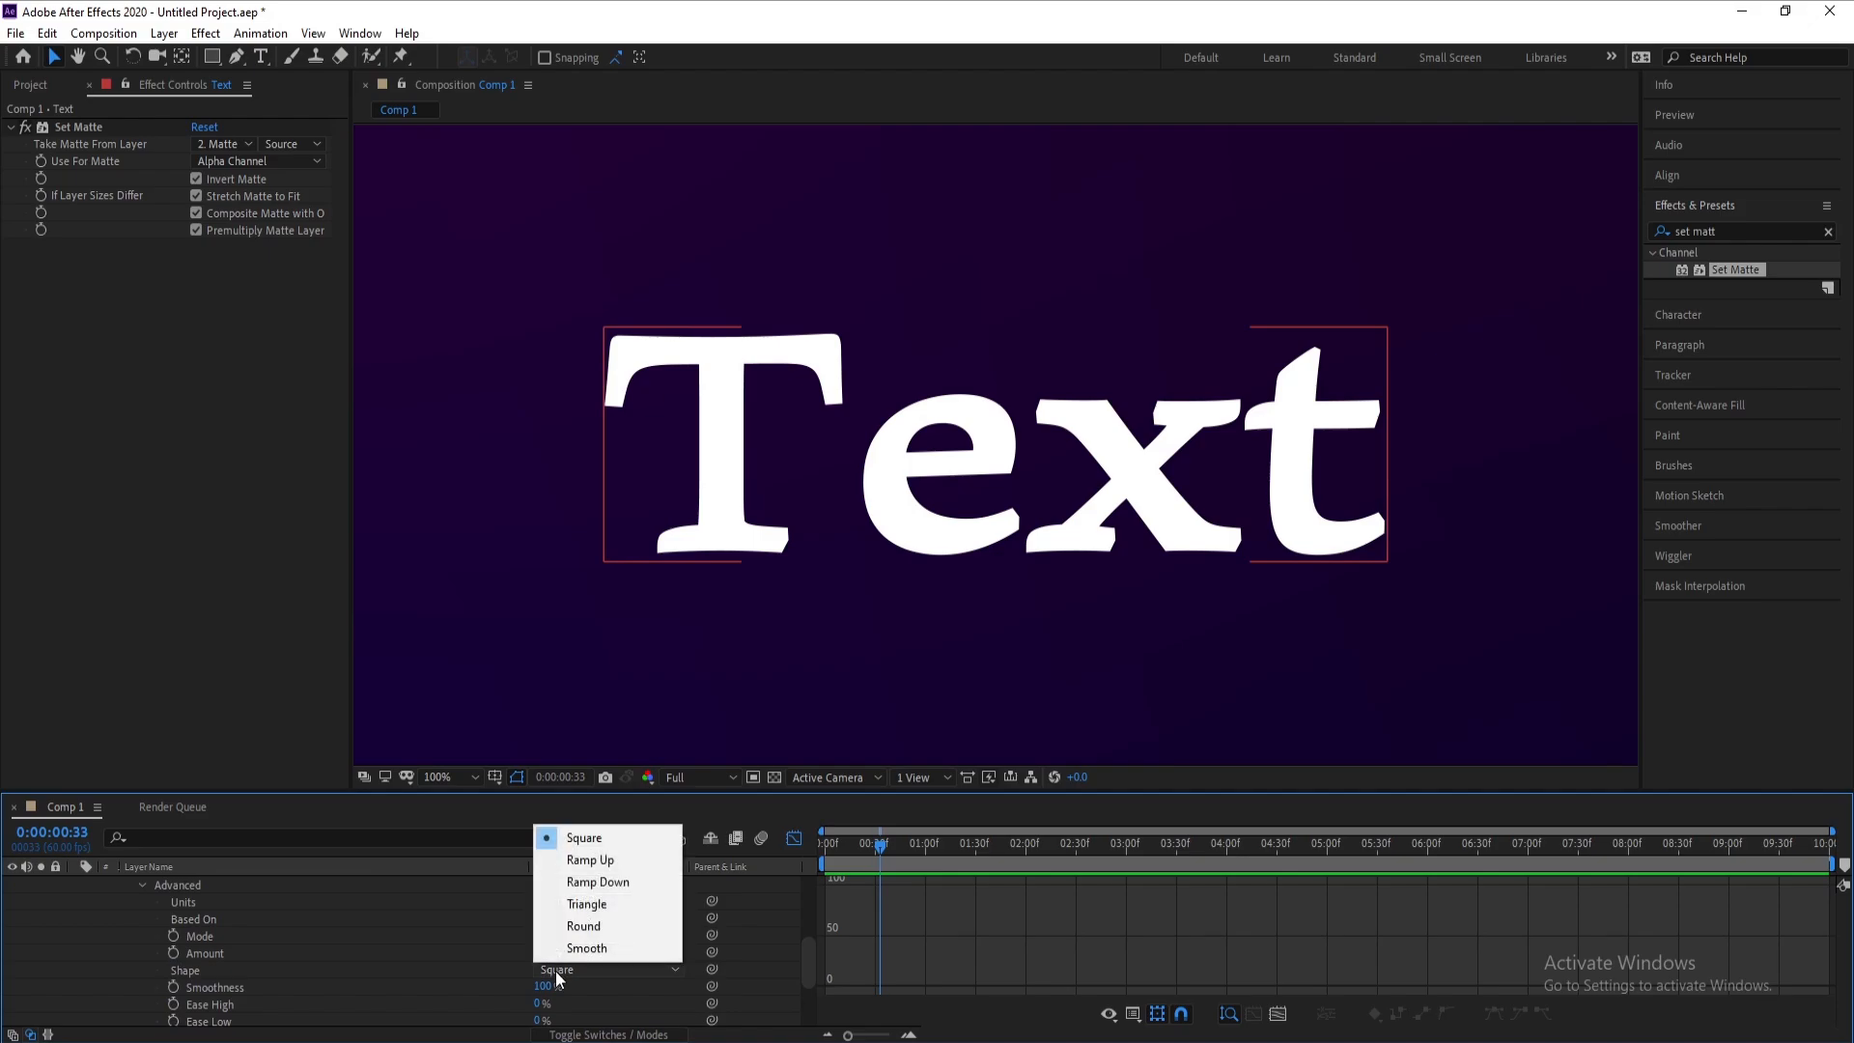
left_click(593, 864)
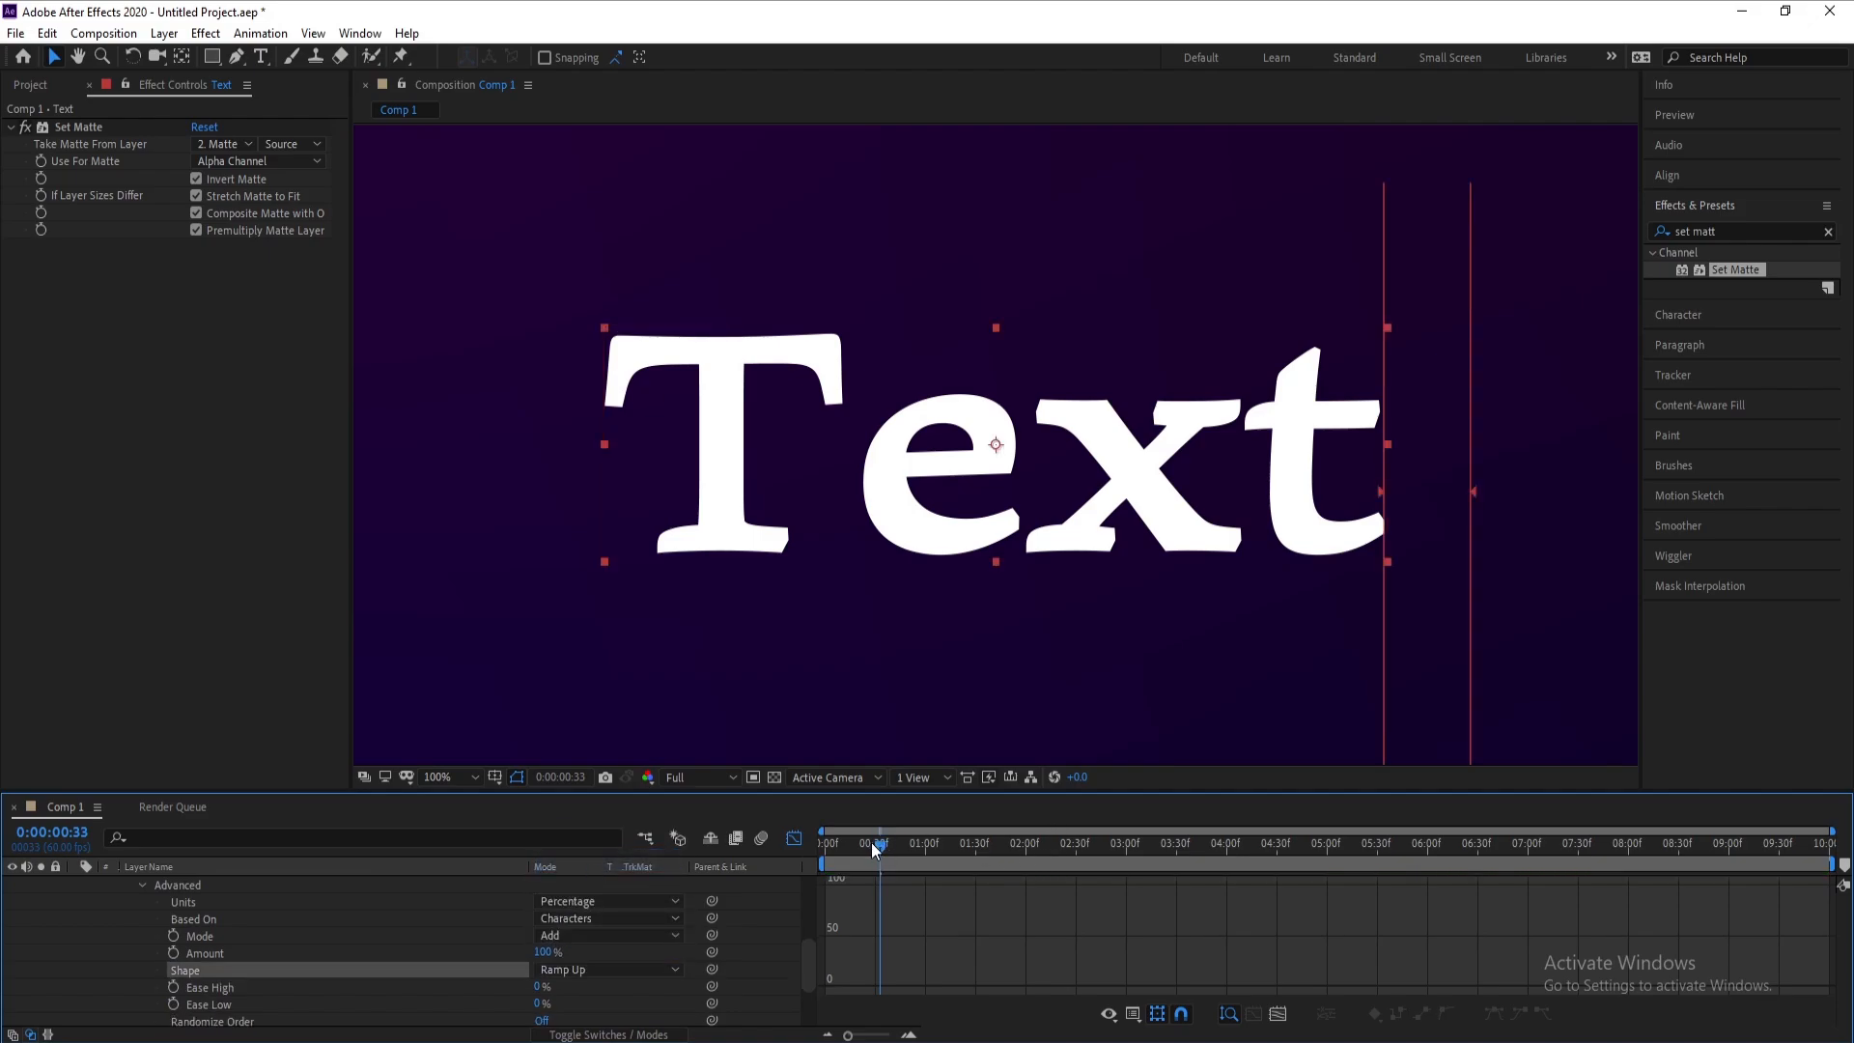
left_click_drag(871, 843, 766, 862)
key("space")
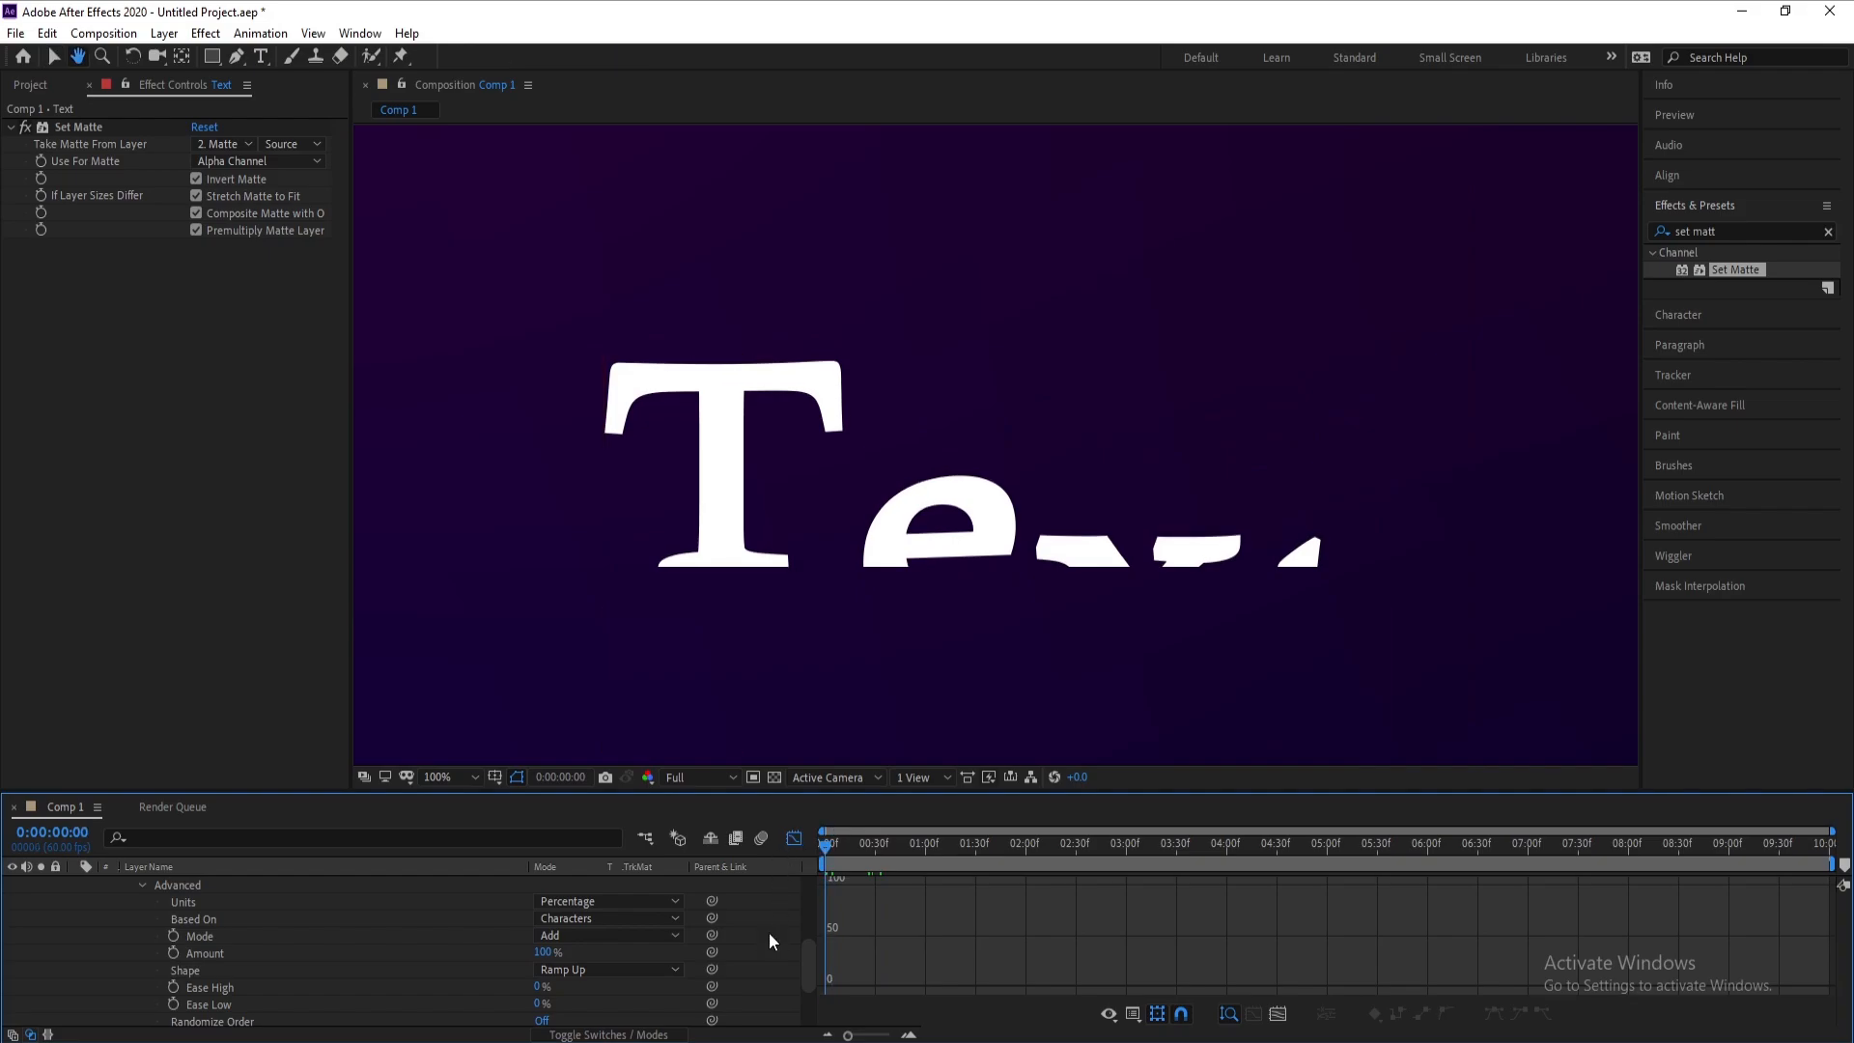
key("space")
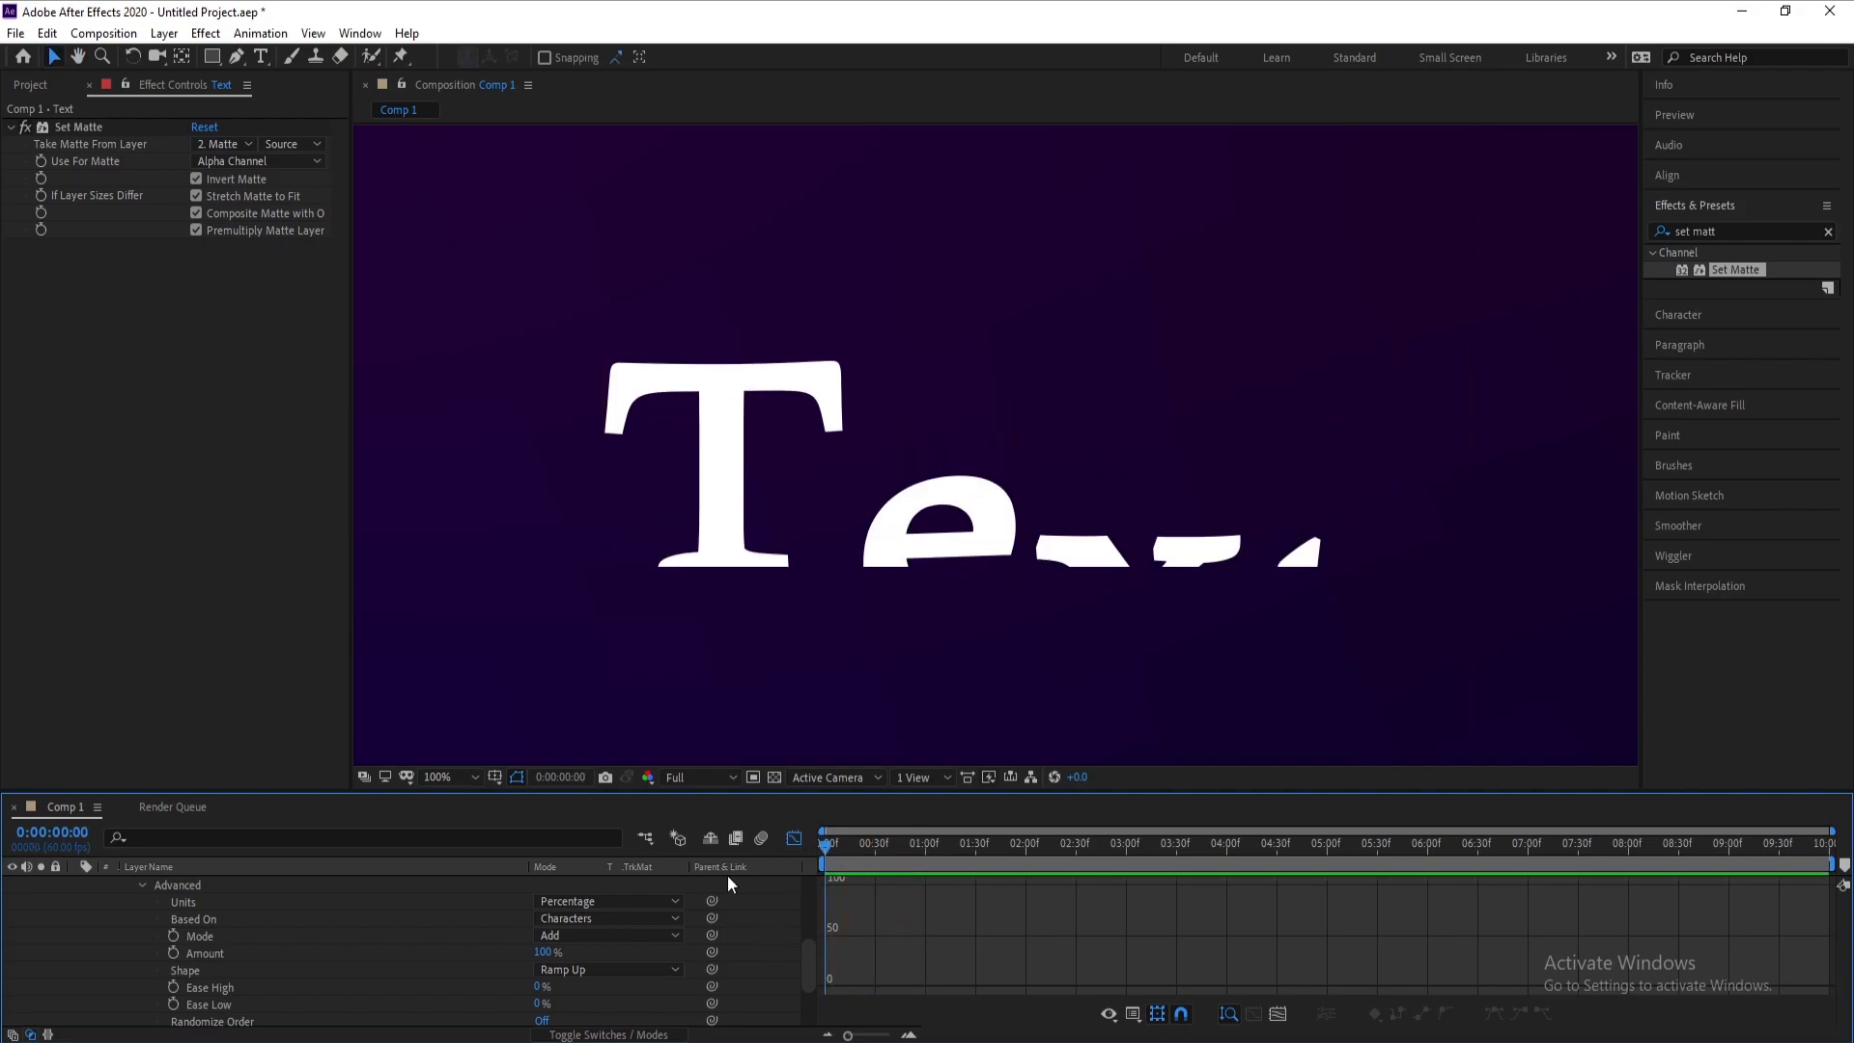
Set the Range Selector's Offset keyframe at 0:00:00:00 to -100%
scroll(763, 960, "up", 3)
scroll(623, 970, "up", 2)
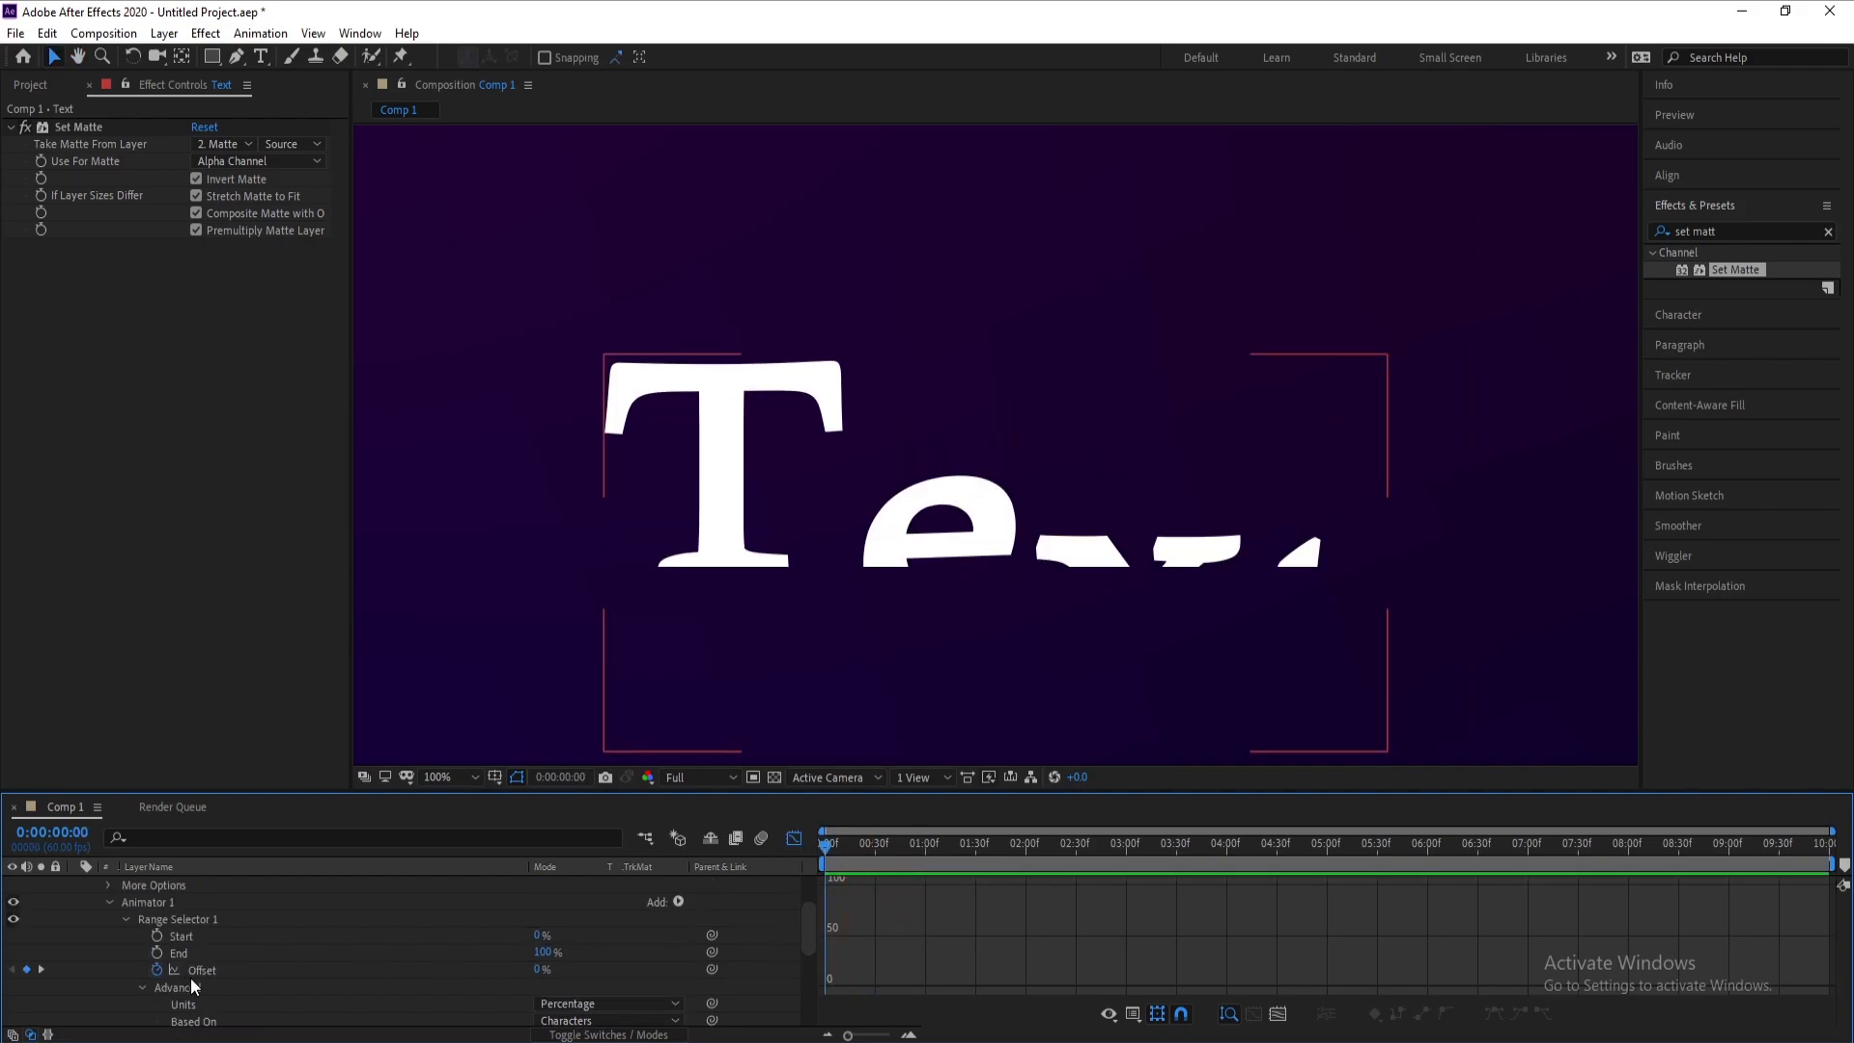
left_click_drag(536, 970, 352, 970)
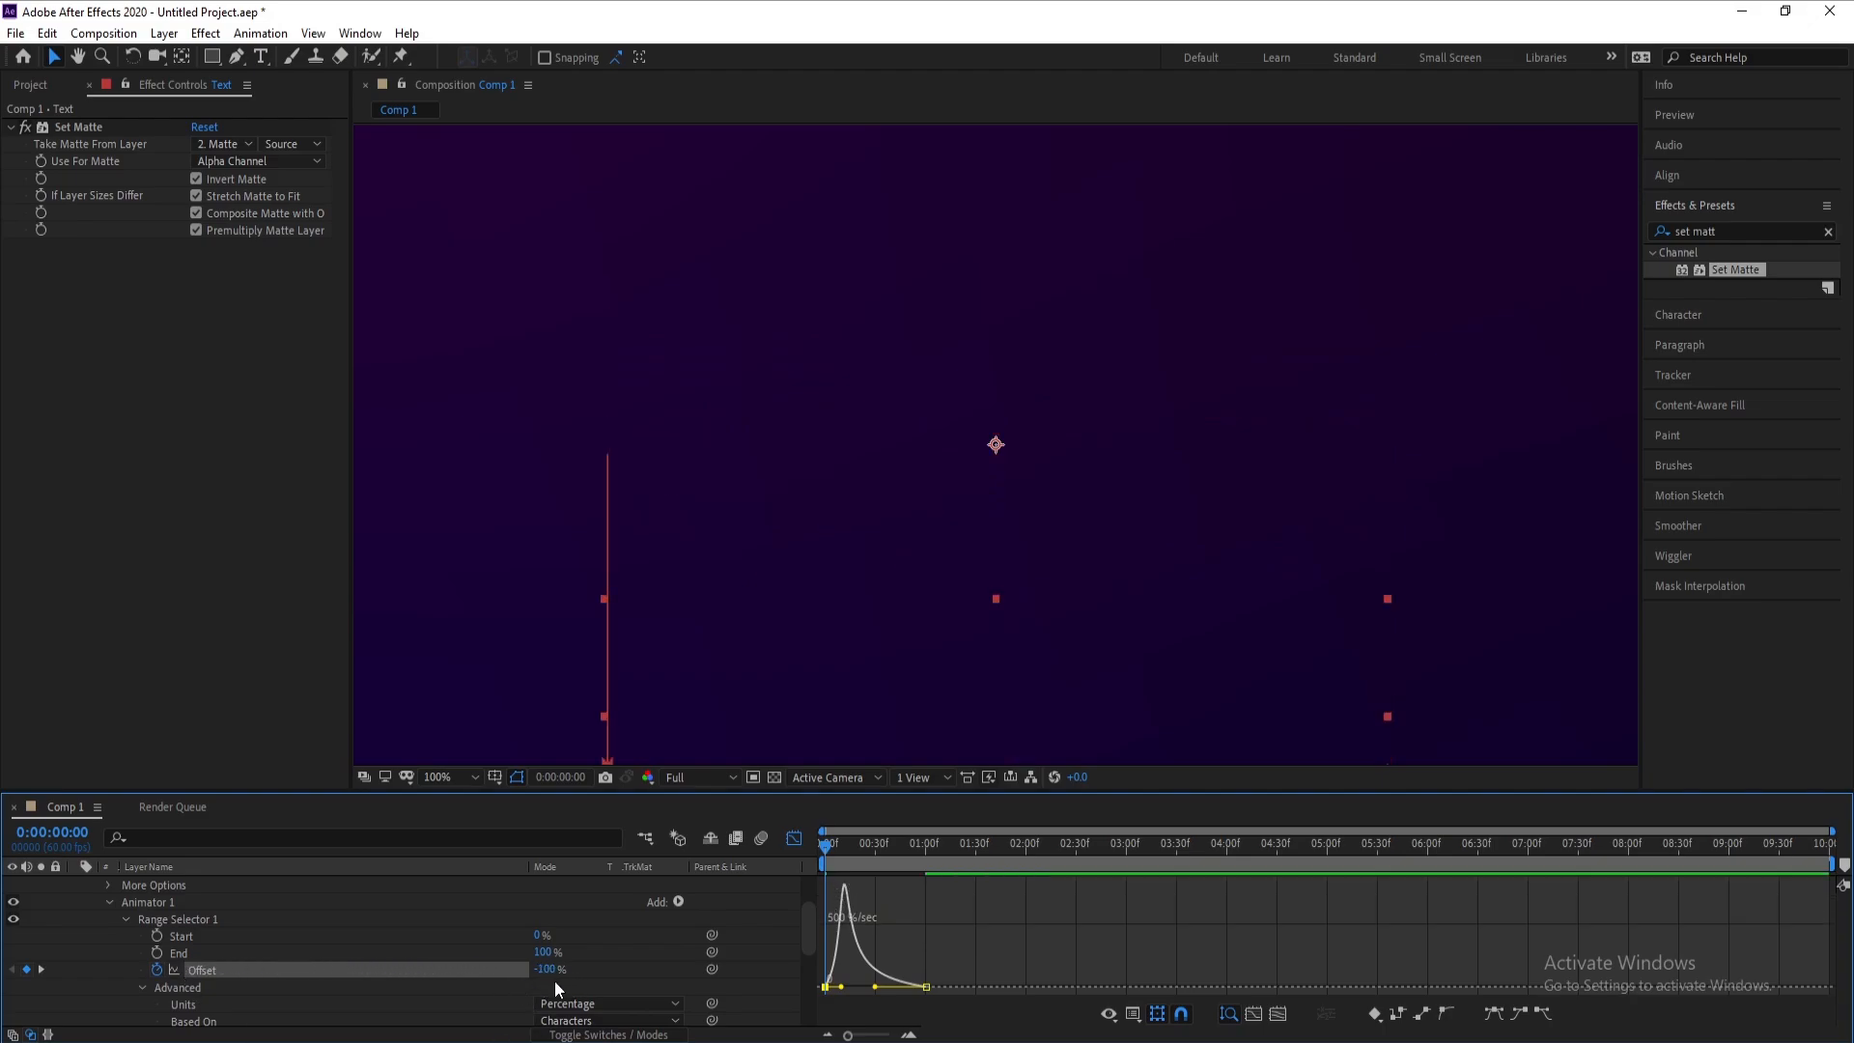
Preview the Ramp Up reveal several times from the first frame to check how the letters rise
key("space")
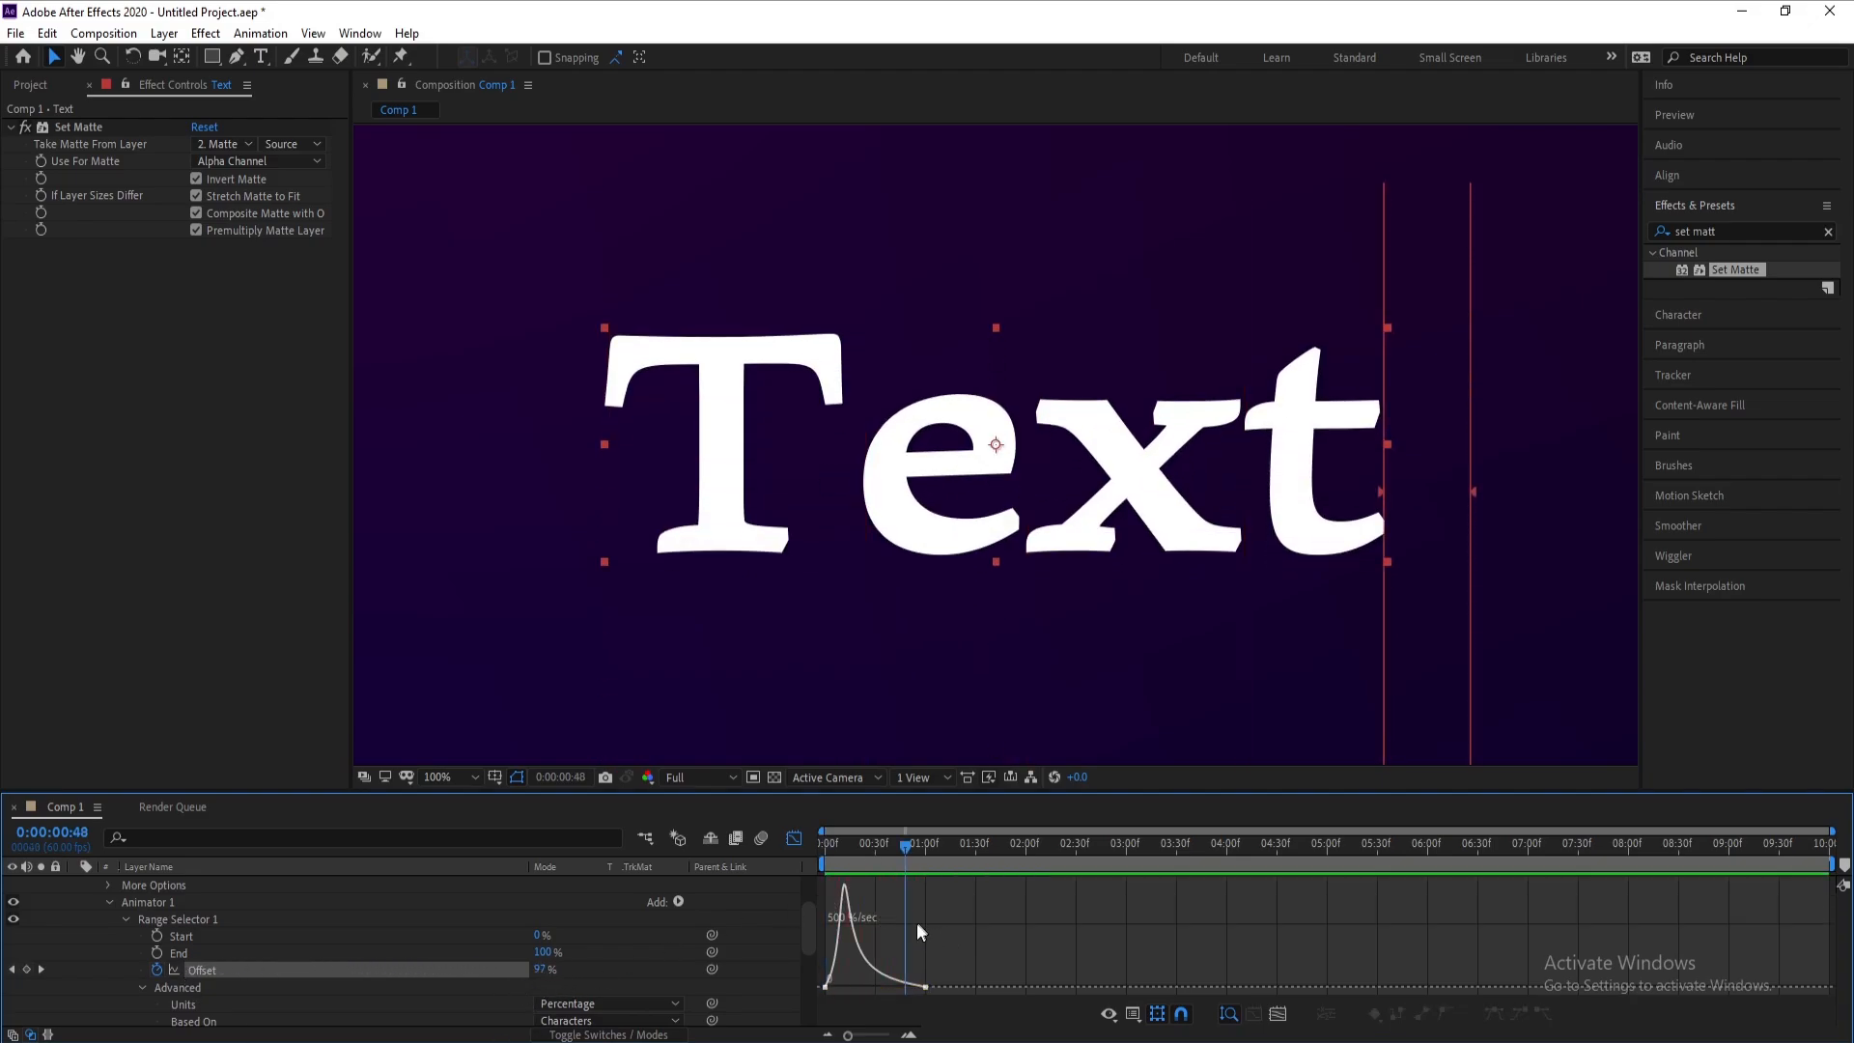
left_click(918, 921)
key("space")
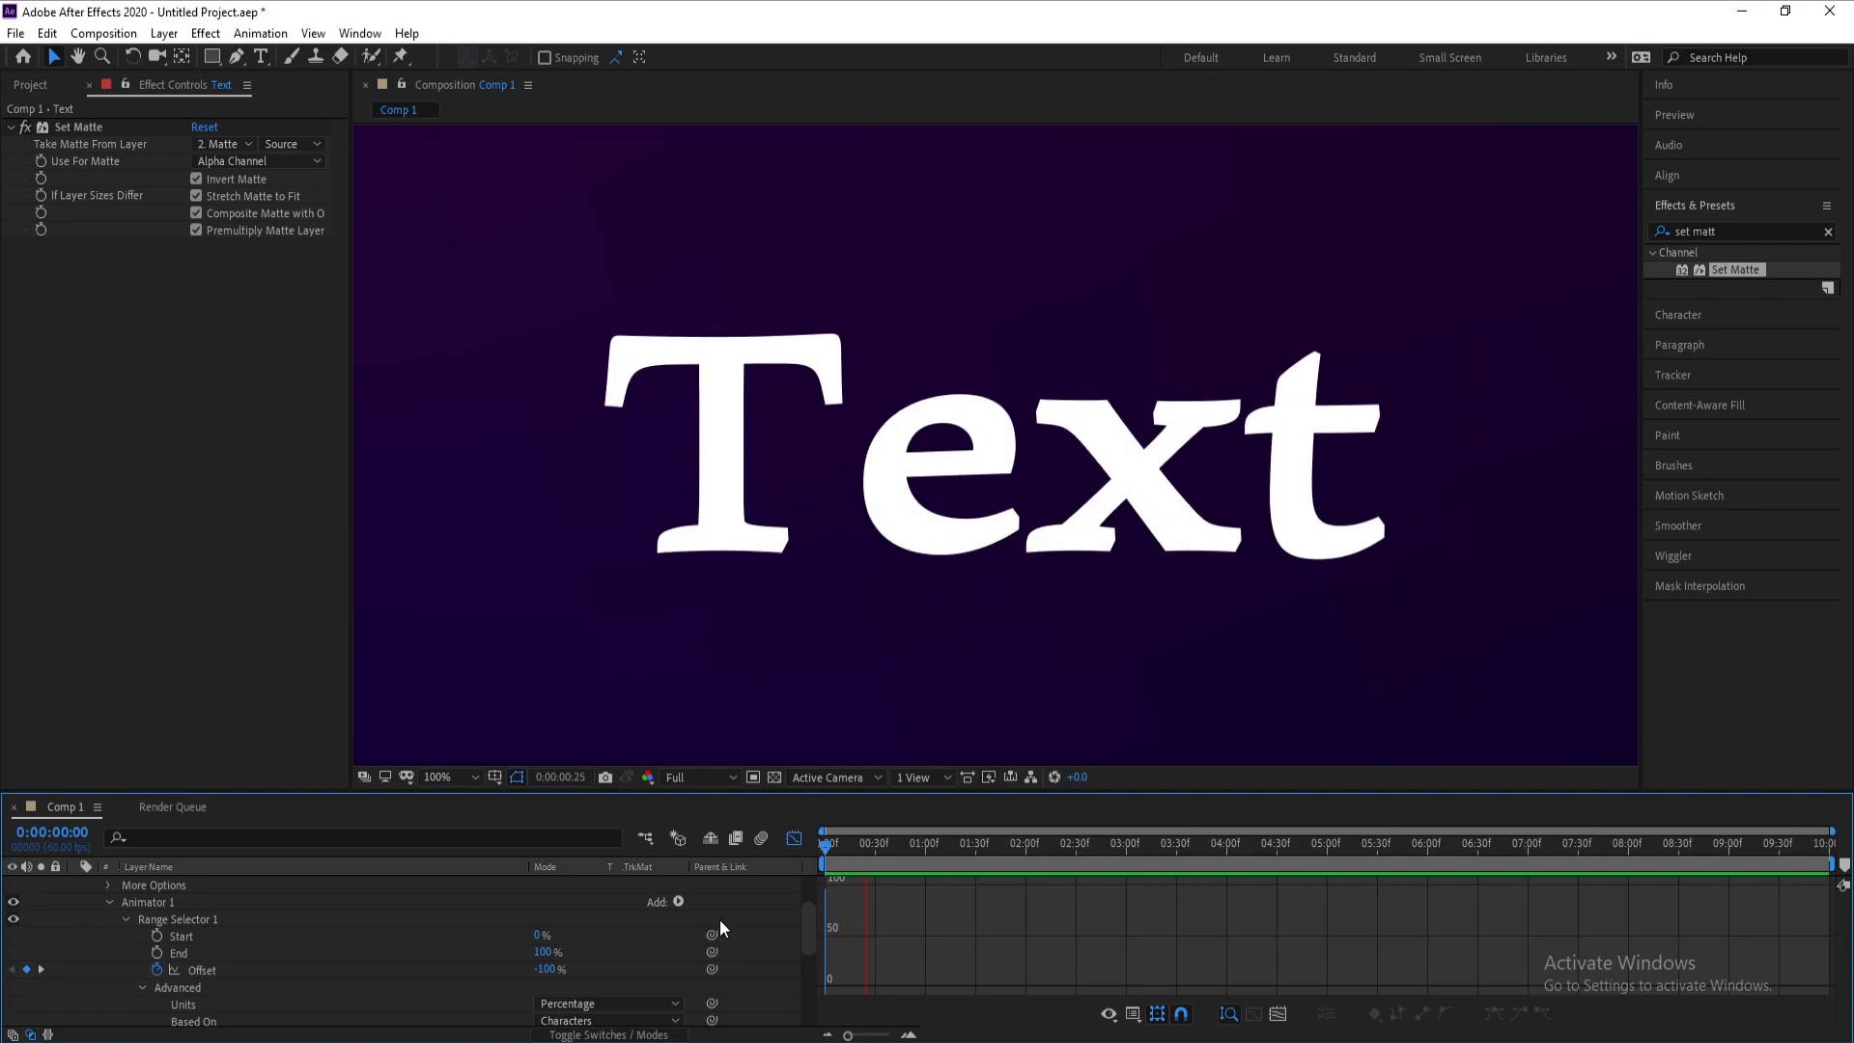
key("space")
key("space")
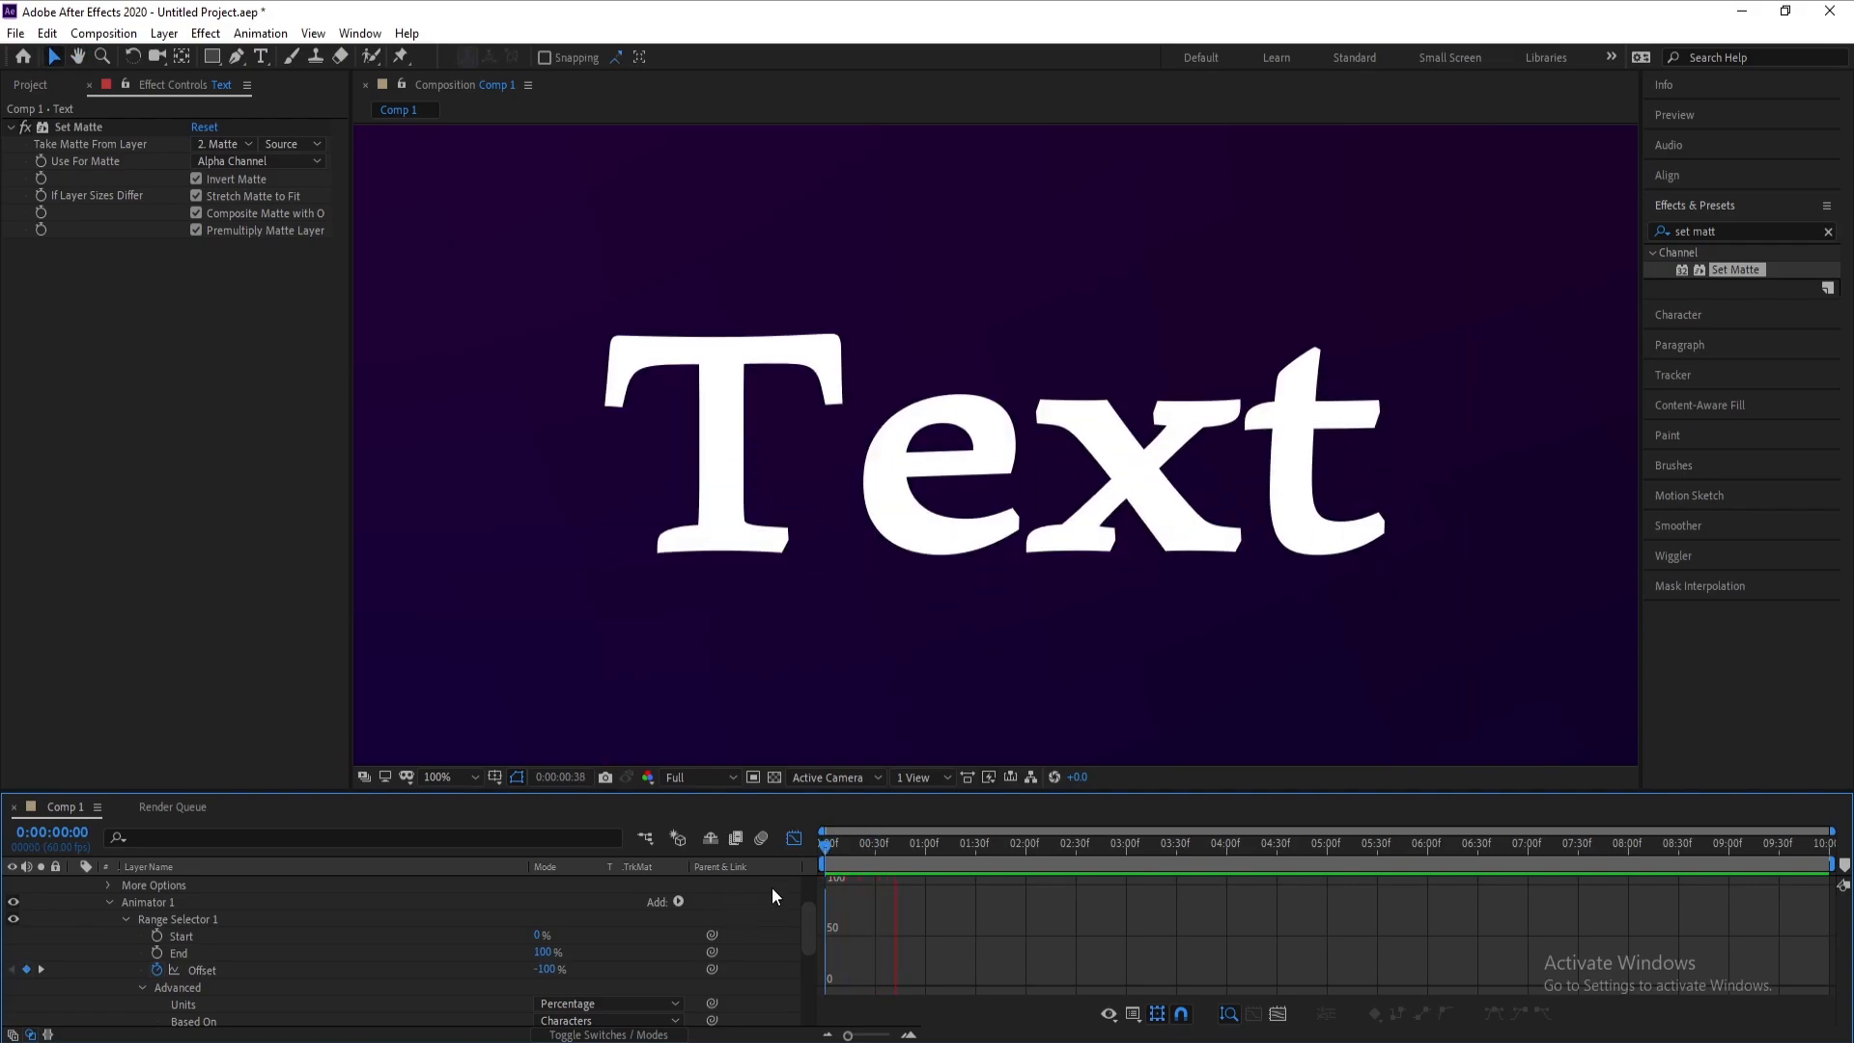
key("space")
key("space")
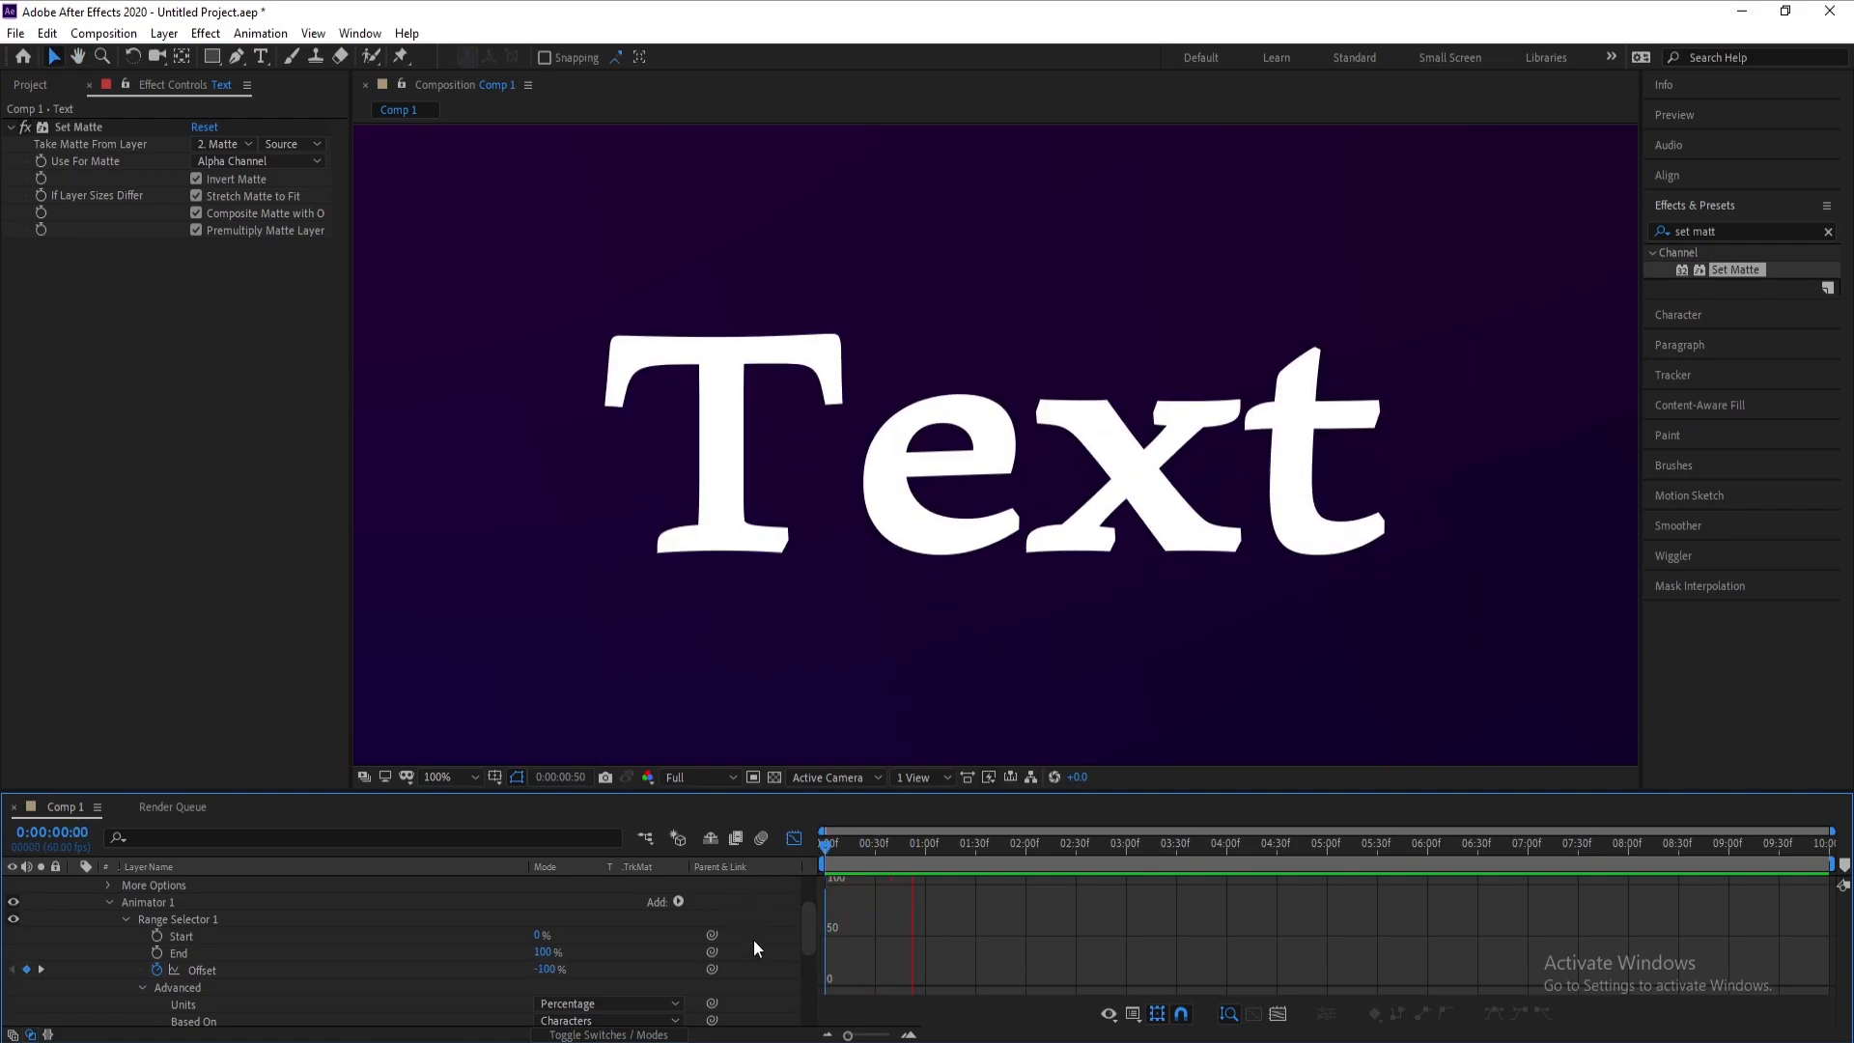
key("space")
Add a second text animator with the Rotation property to the Text layer
scroll(680, 948, "up", 3)
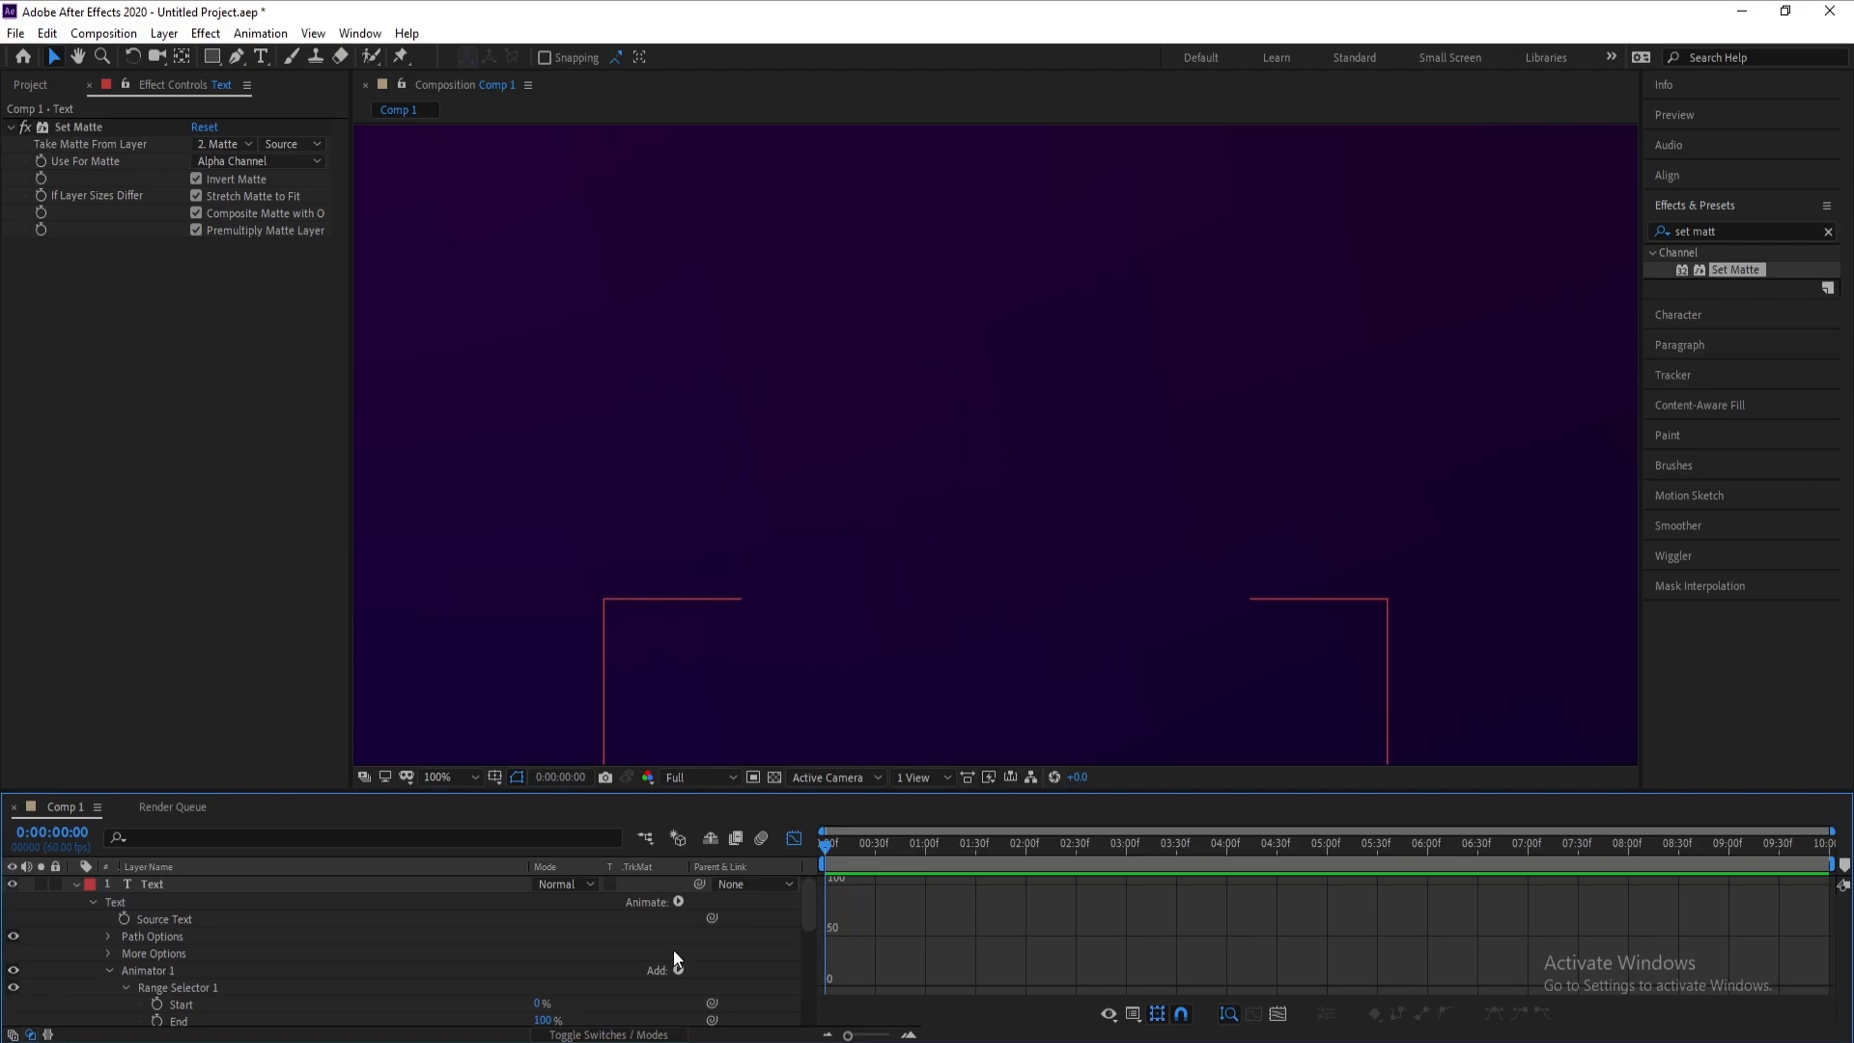
left_click(679, 901)
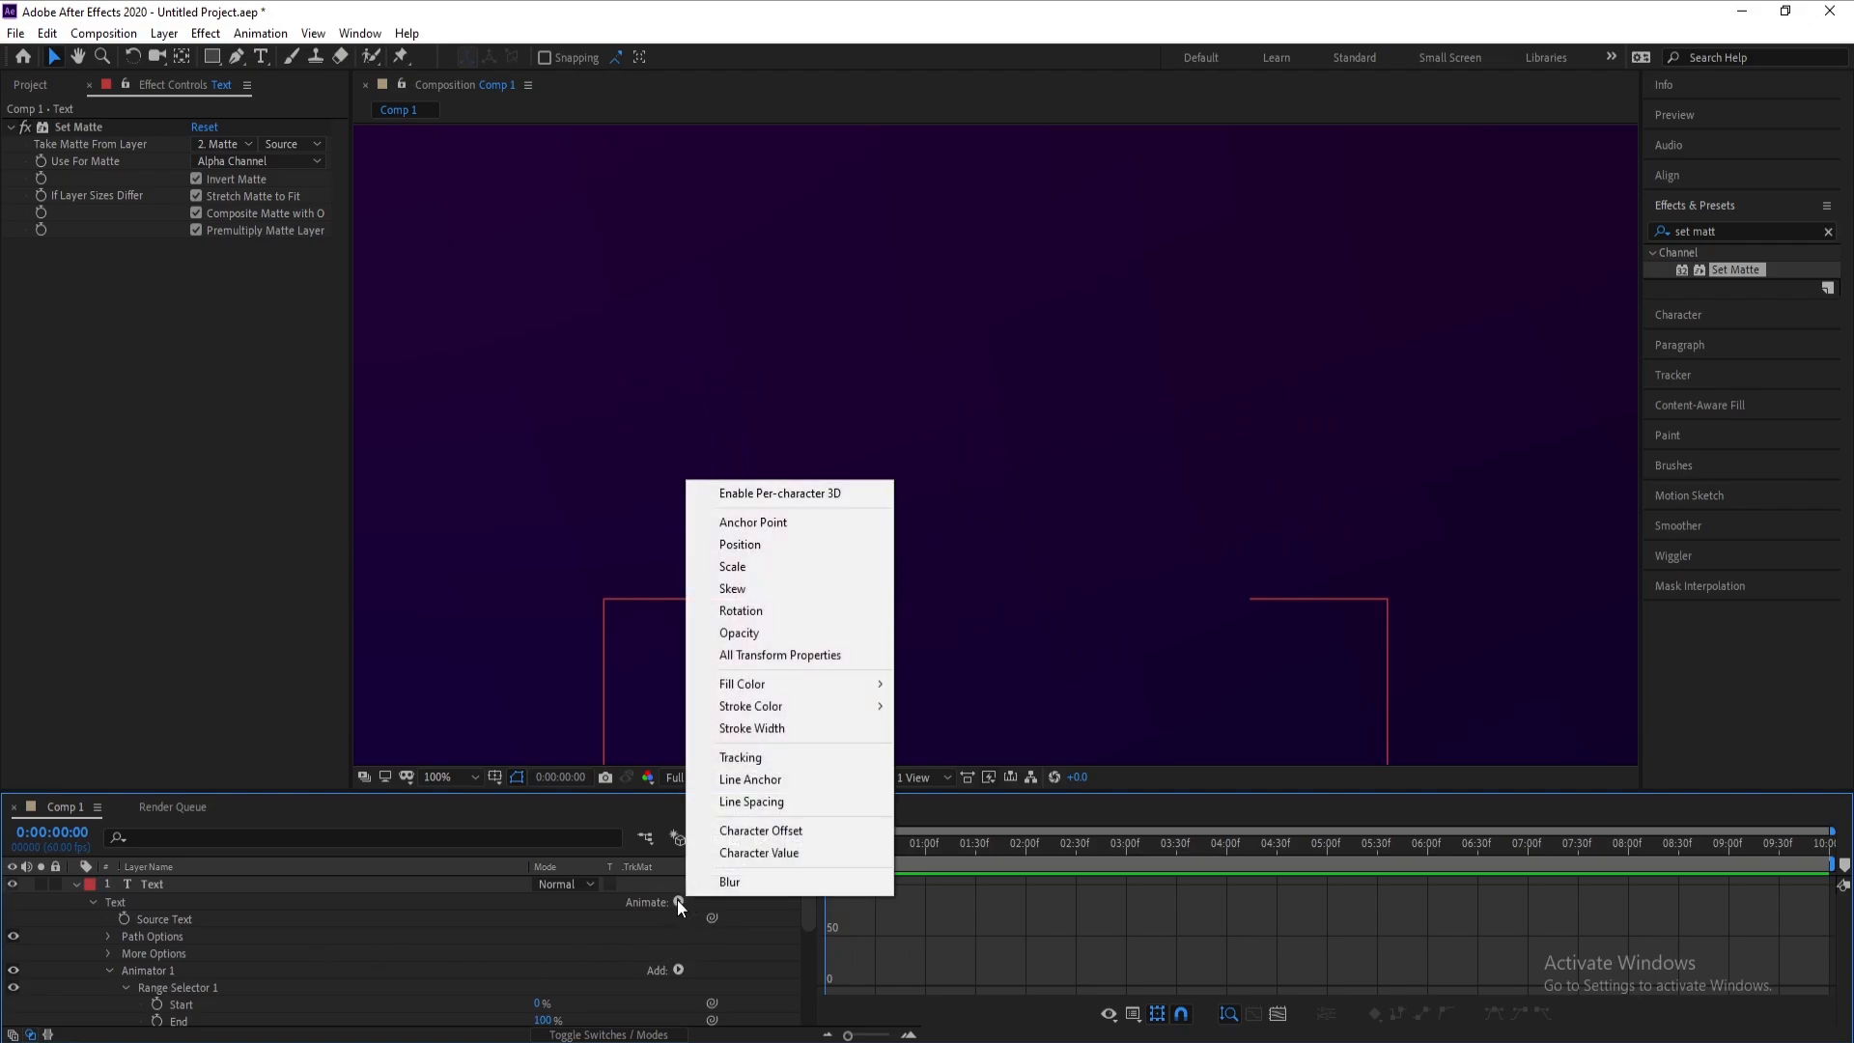
left_click(771, 612)
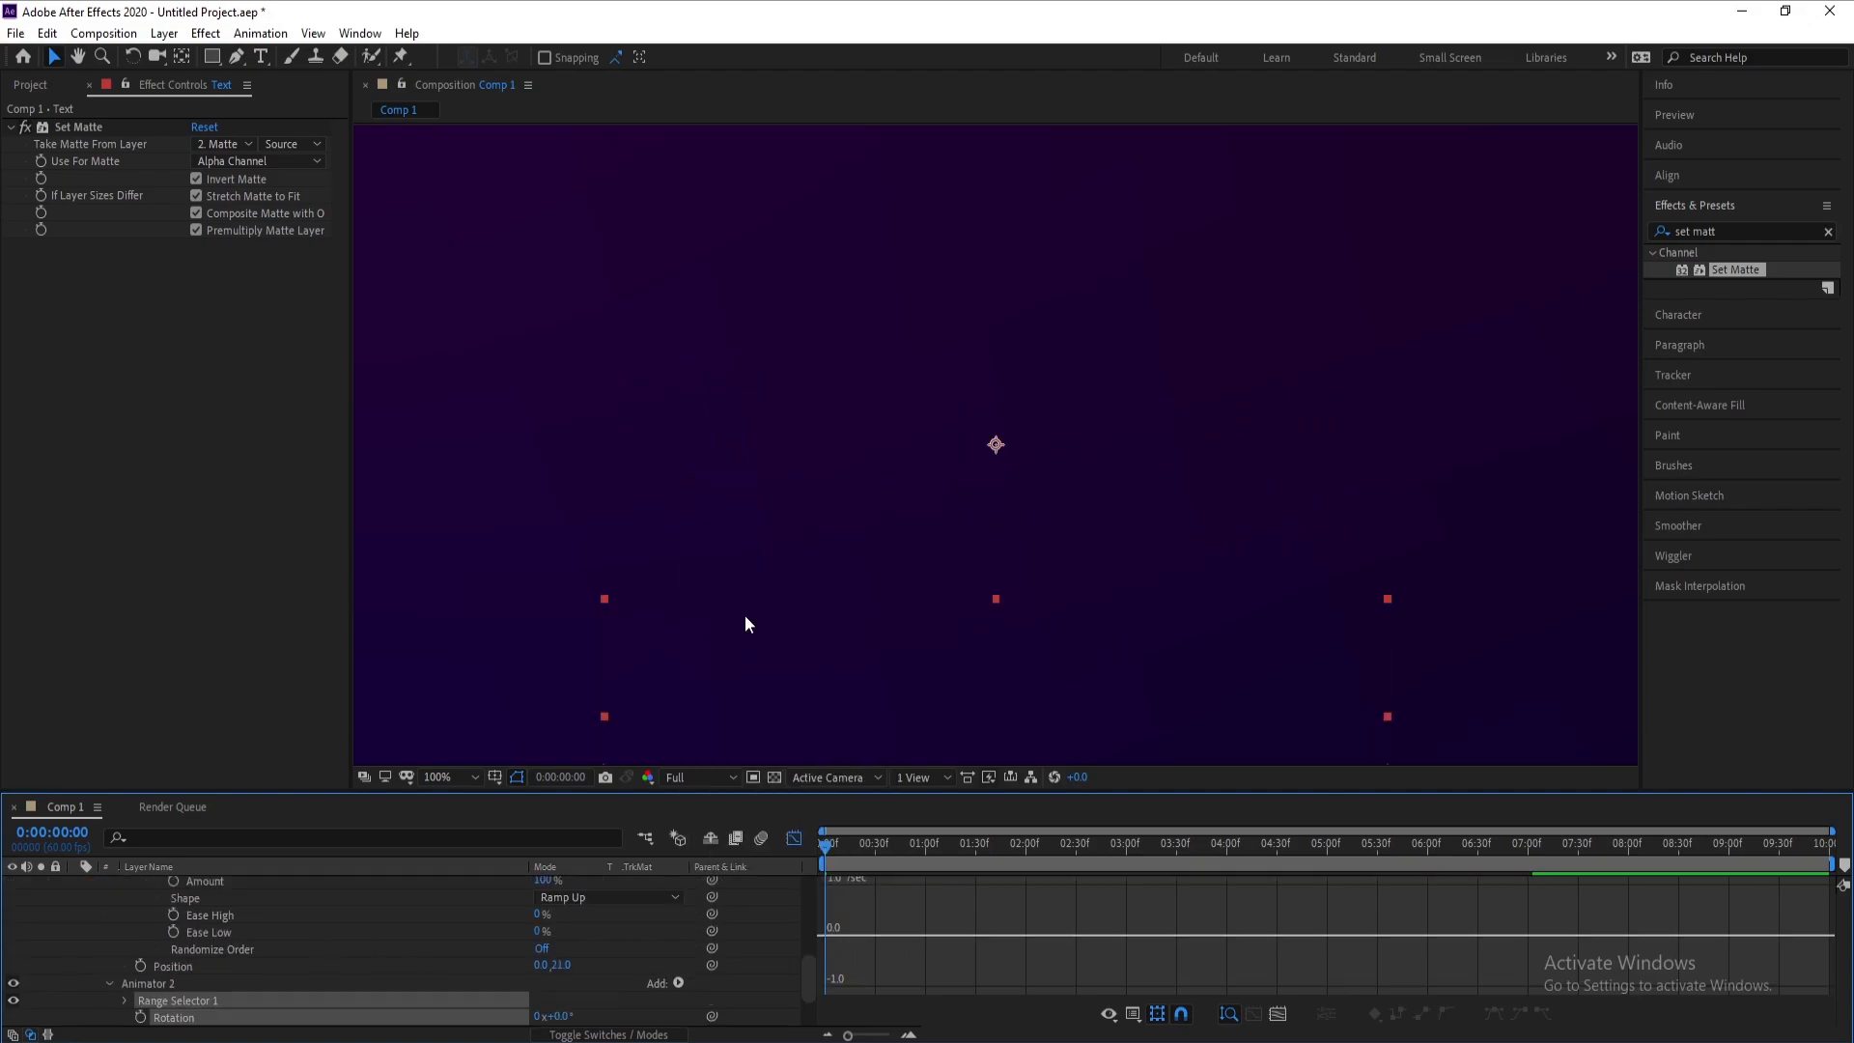
Set Animator 2's Rotation to 20° and Animator 1's Position to 0.0, 31.0 so the rotated letters stay hidden
scroll(345, 929, "down", 1)
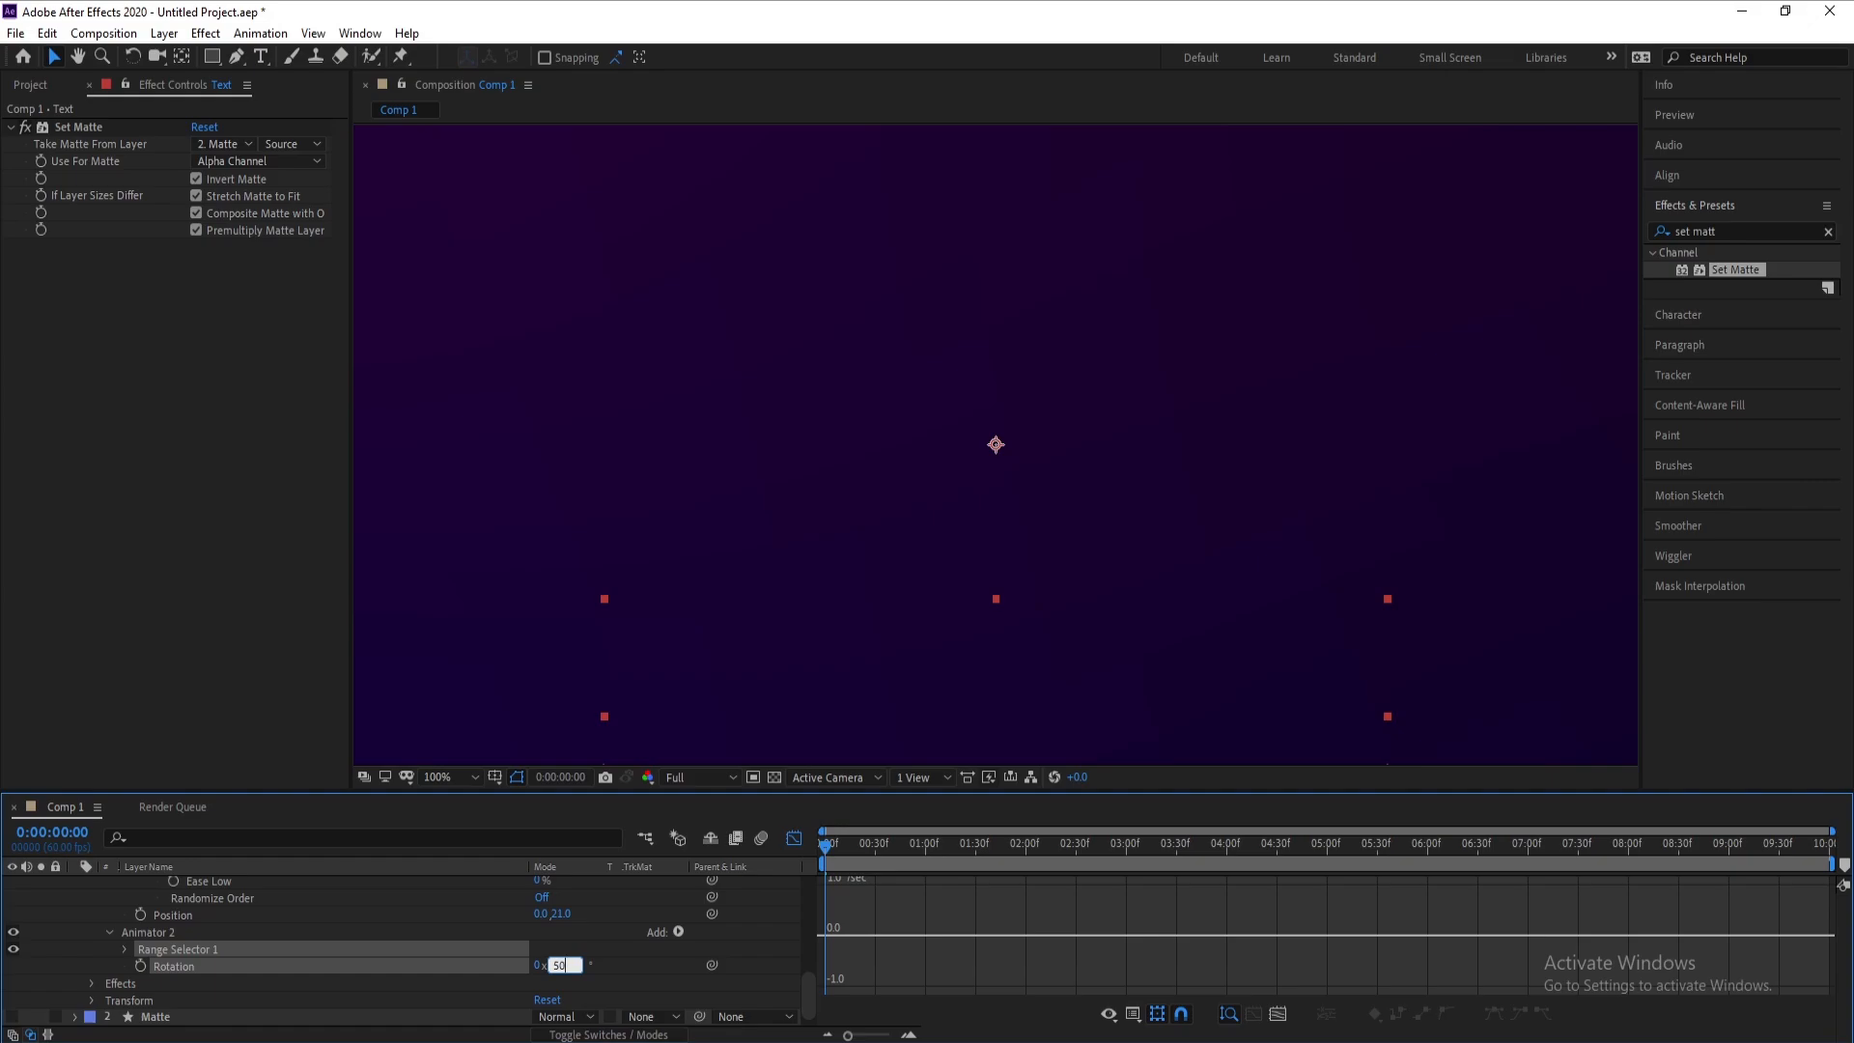
key("Return")
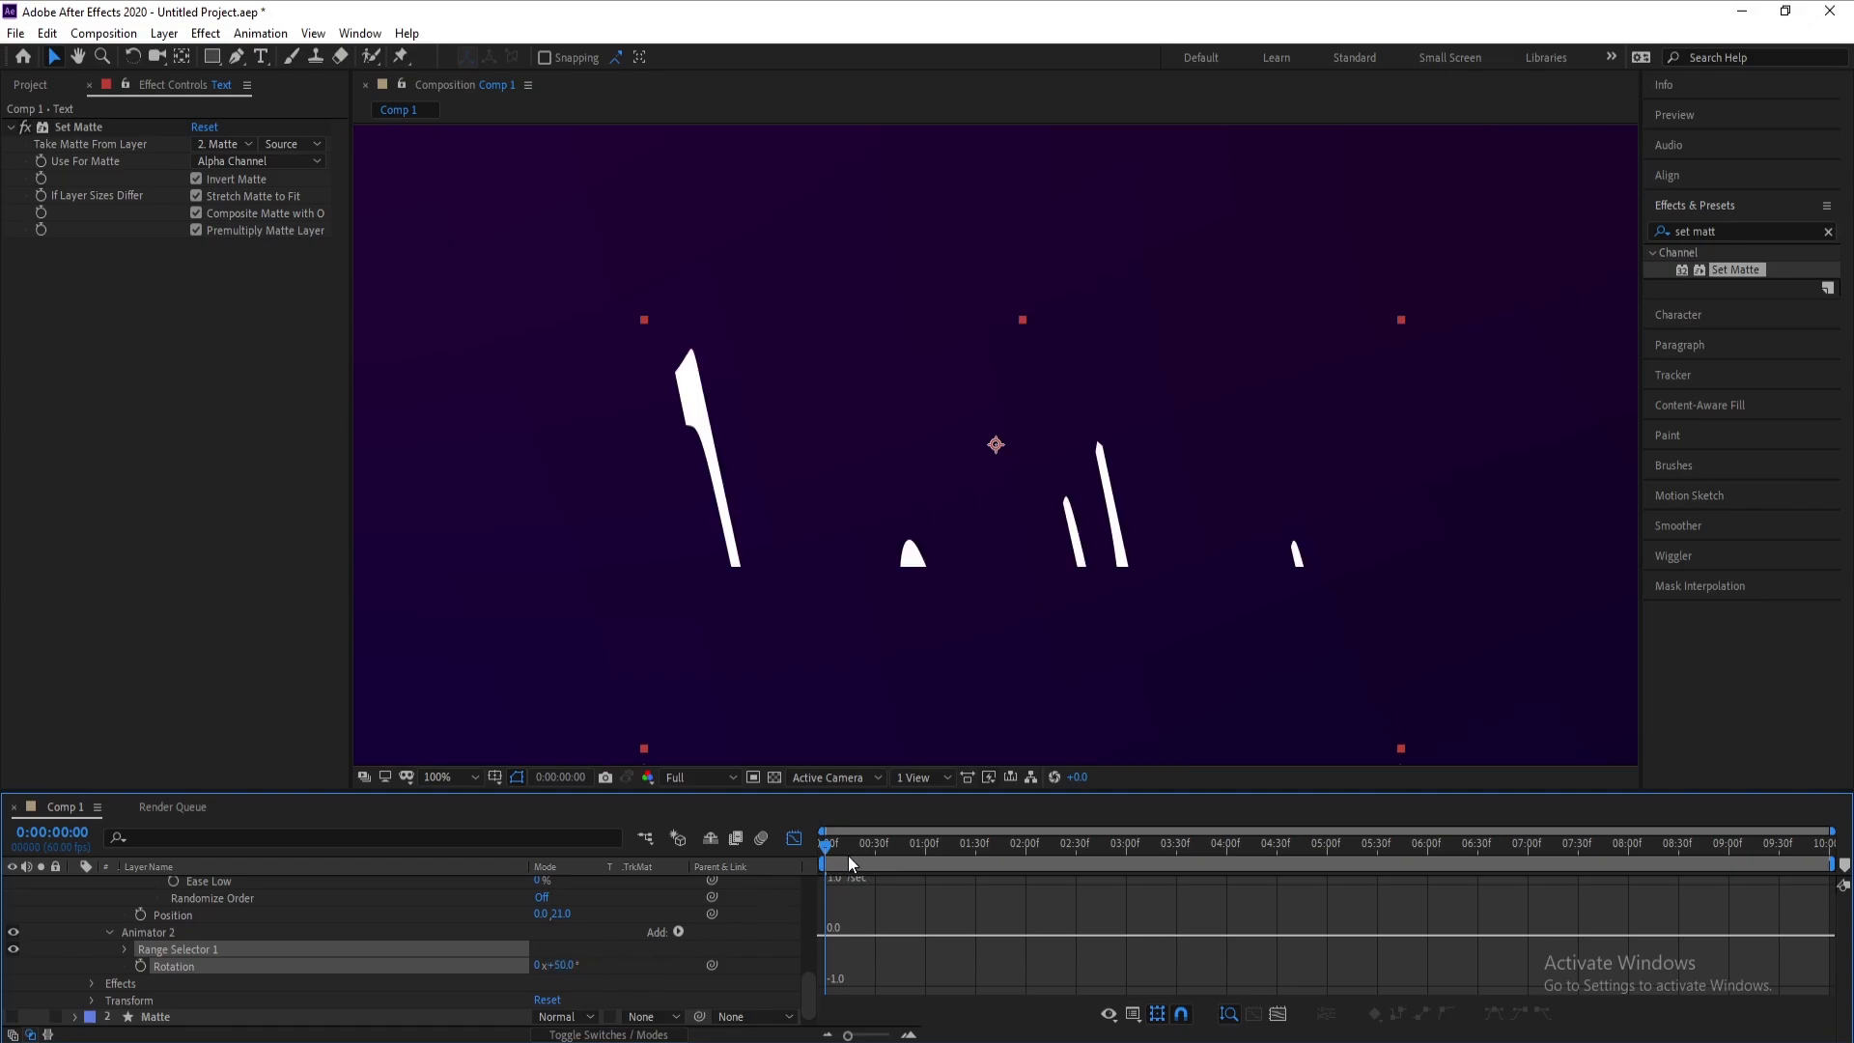
left_click(565, 965)
type("20")
key("Return")
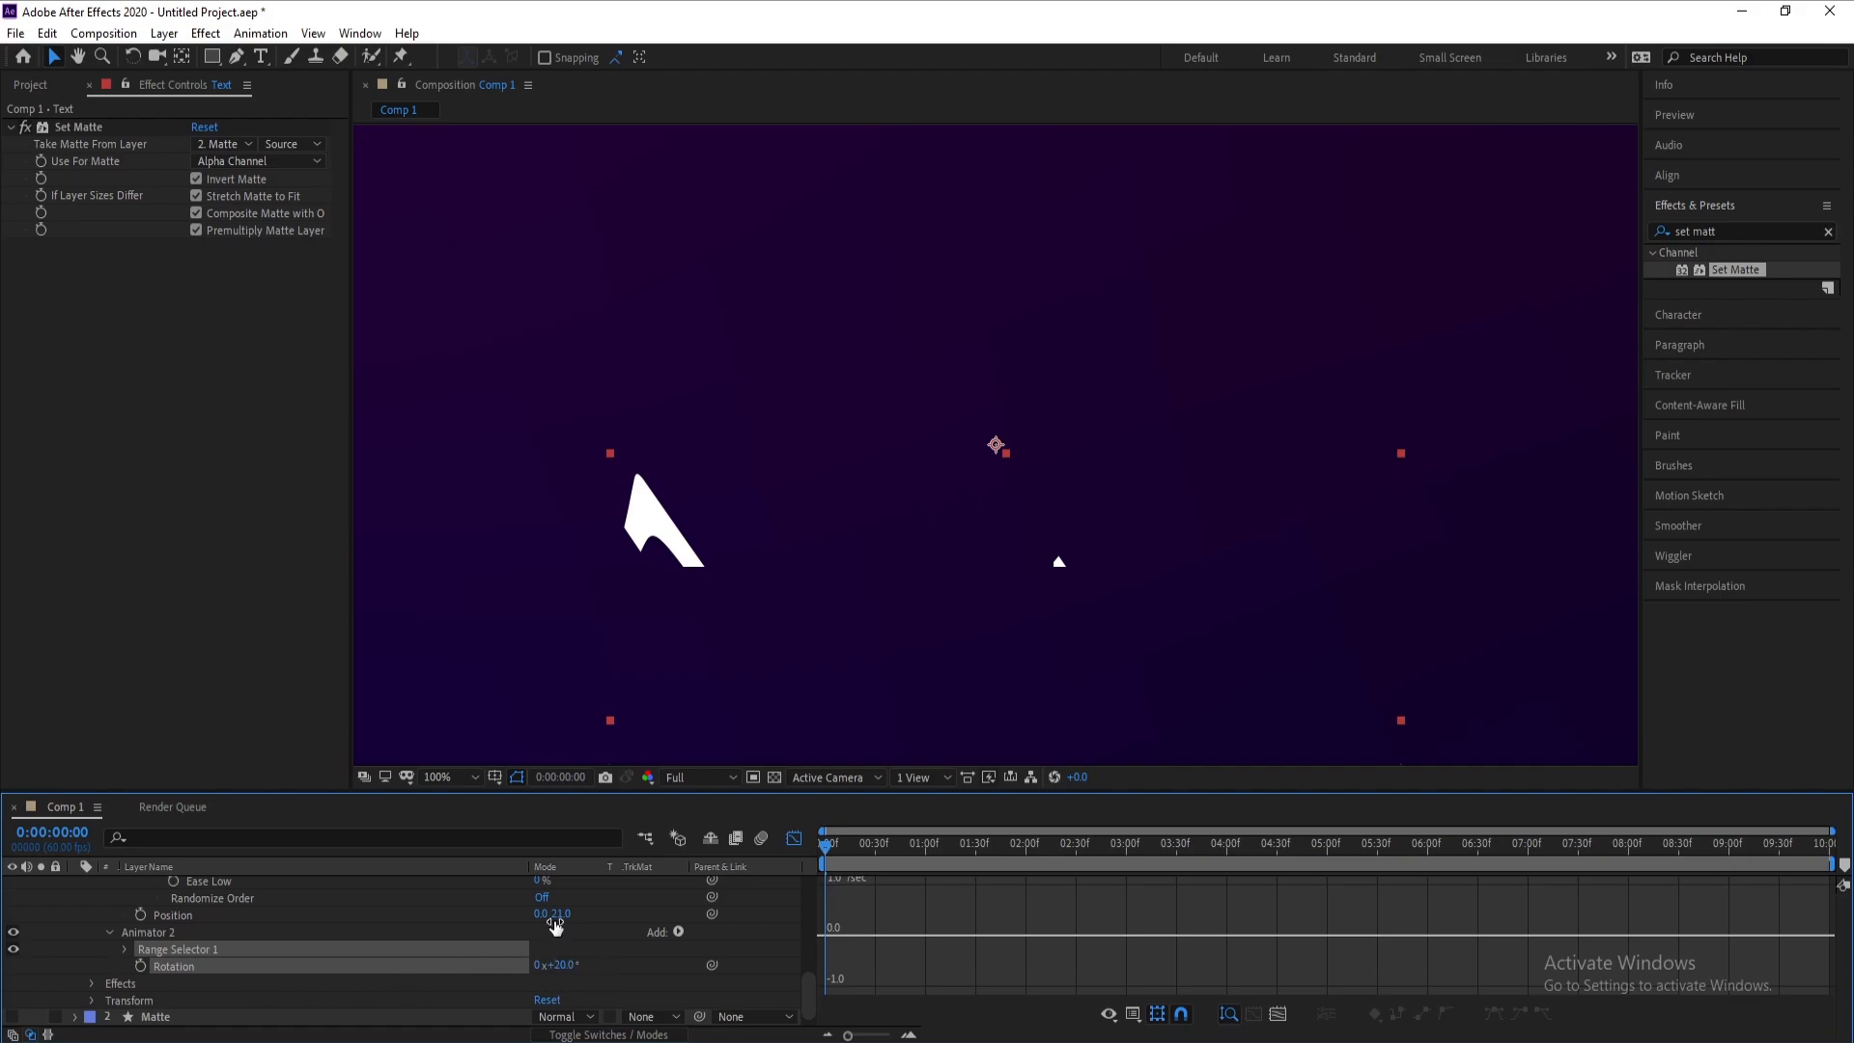
left_click_drag(564, 918, 578, 915)
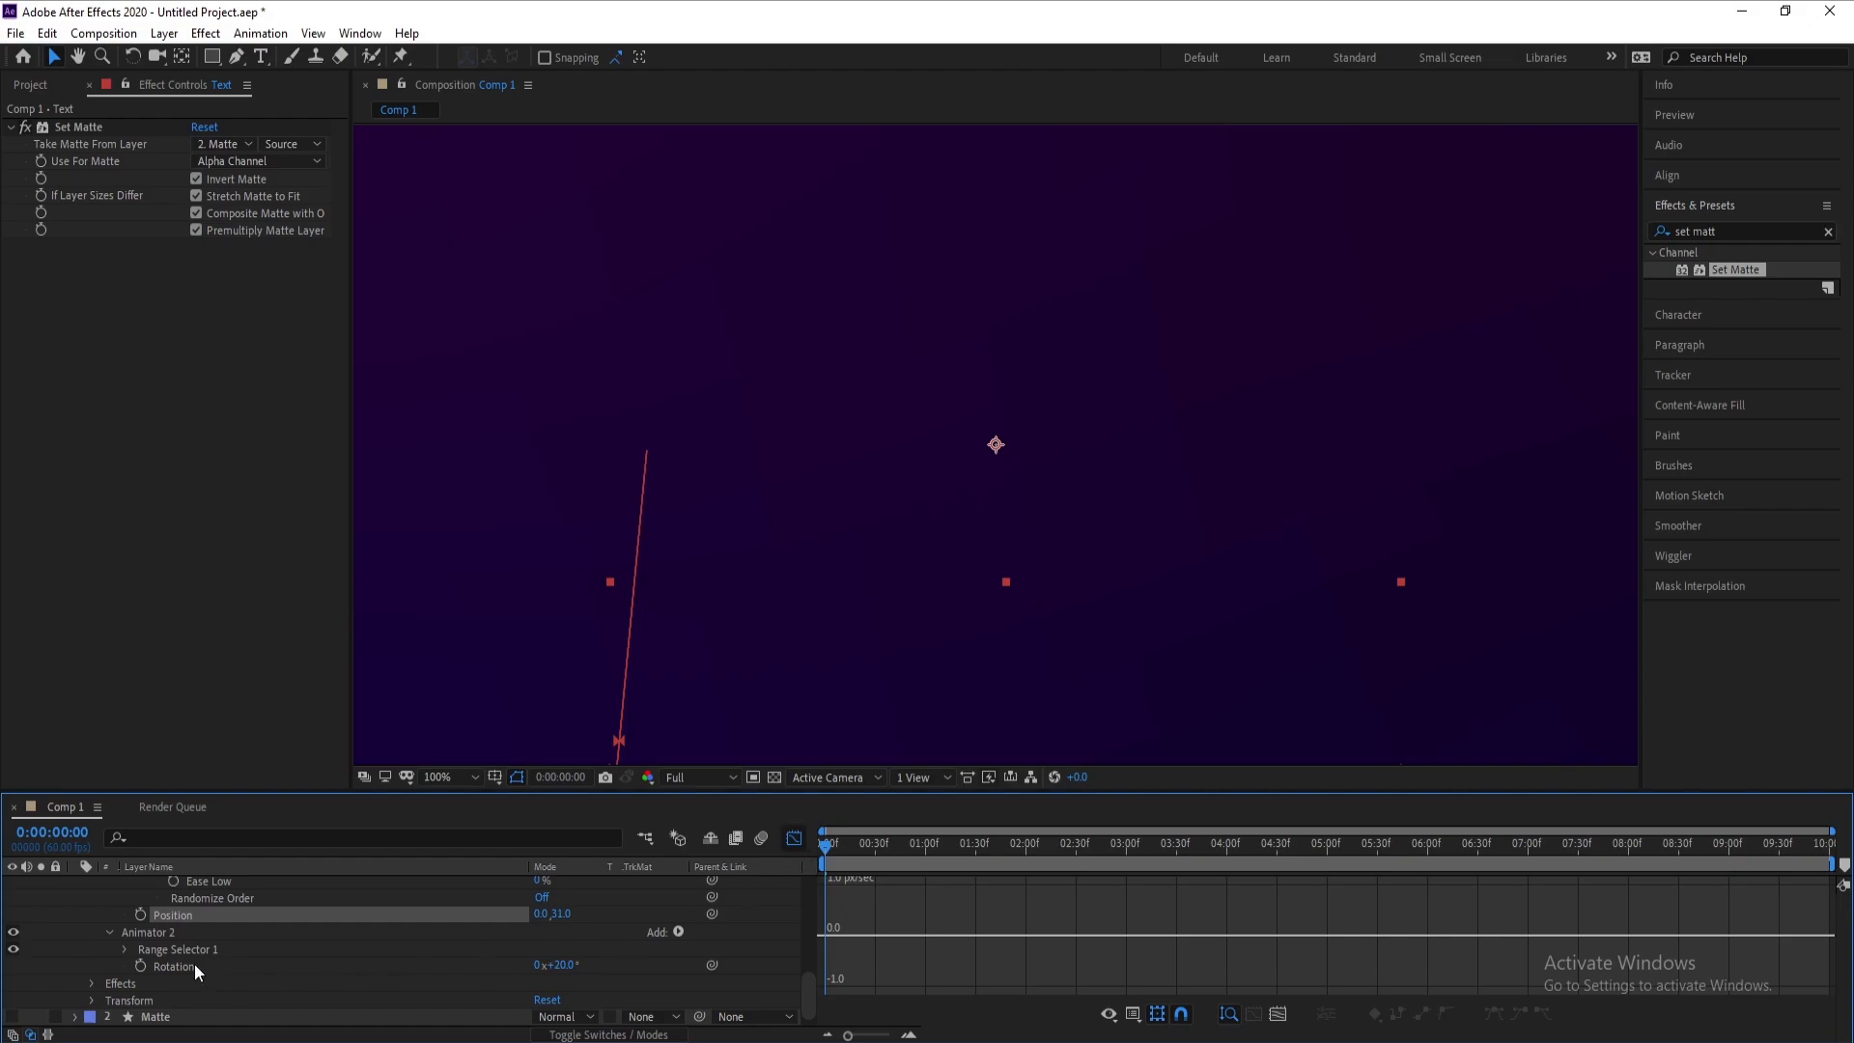
Keyframe Animator 2's Range Selector Offset at 0% at 0:00:00:00 and 100% at 0:00:01:00, then return to the first frame
left_click(125, 951)
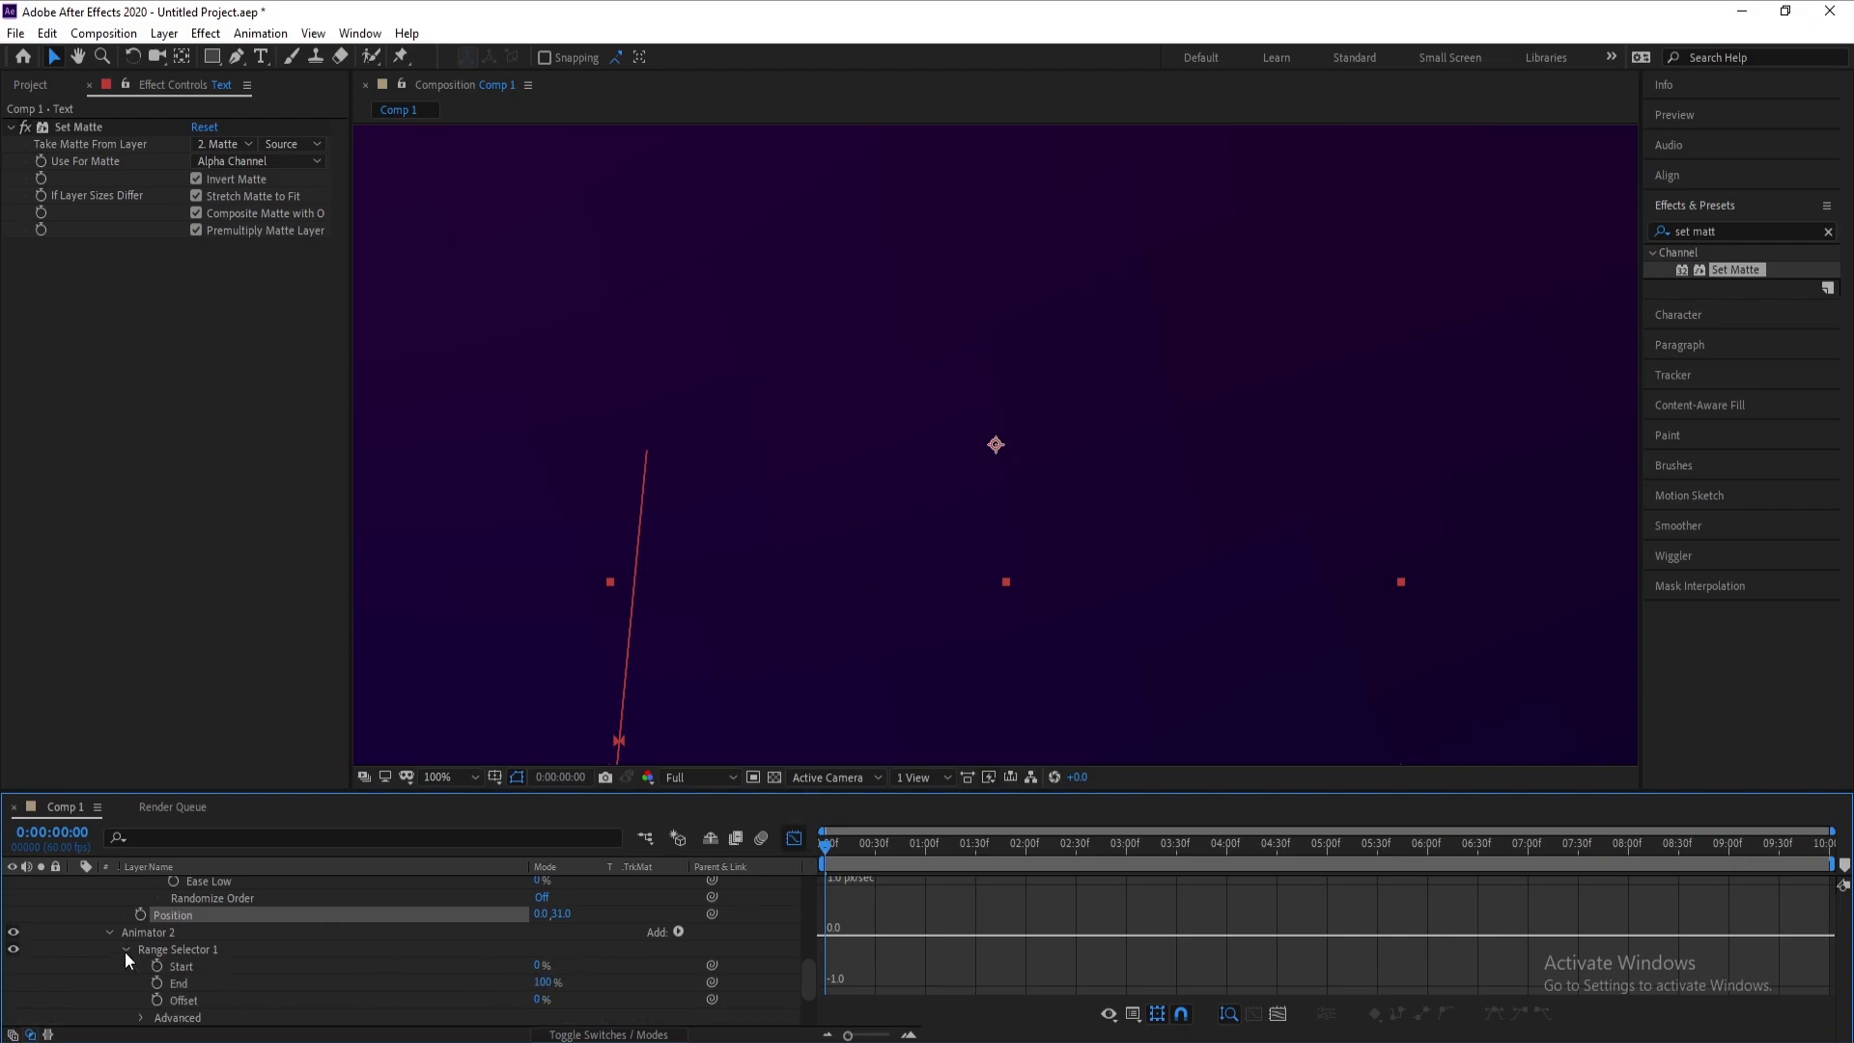
left_click(156, 1000)
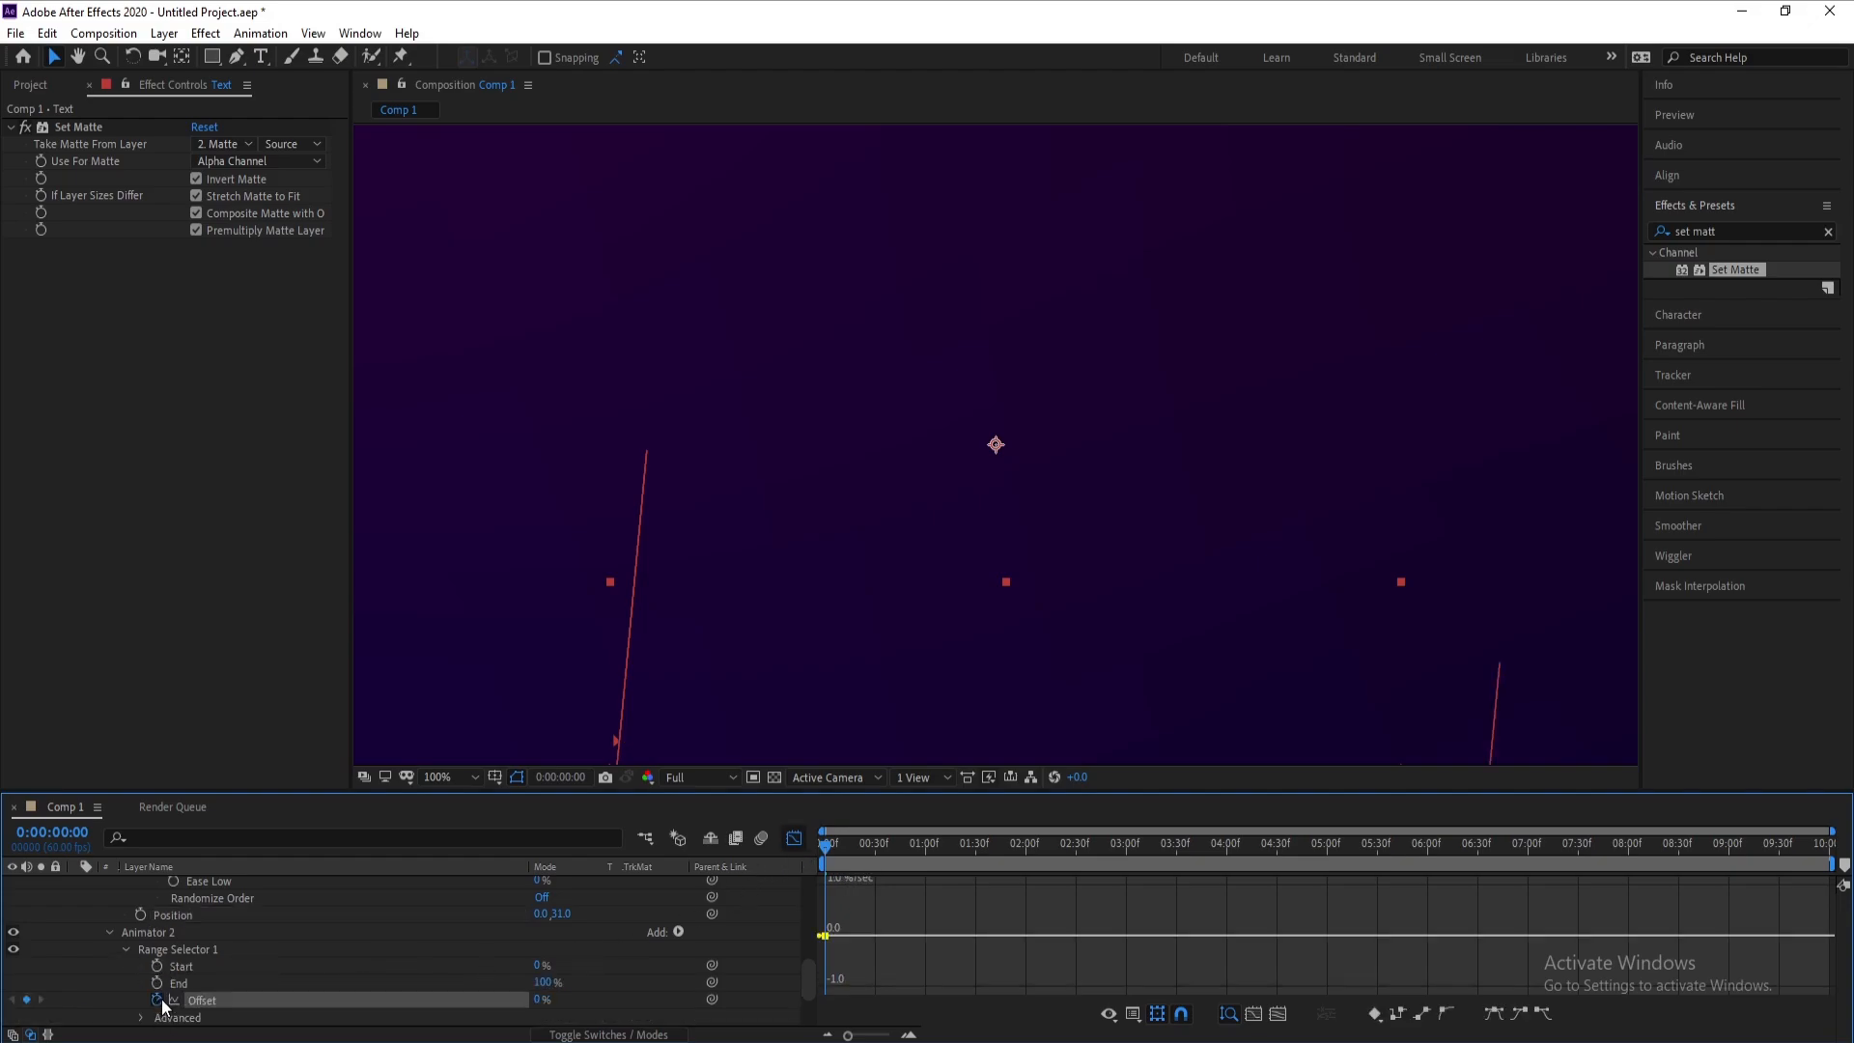
left_click(924, 845)
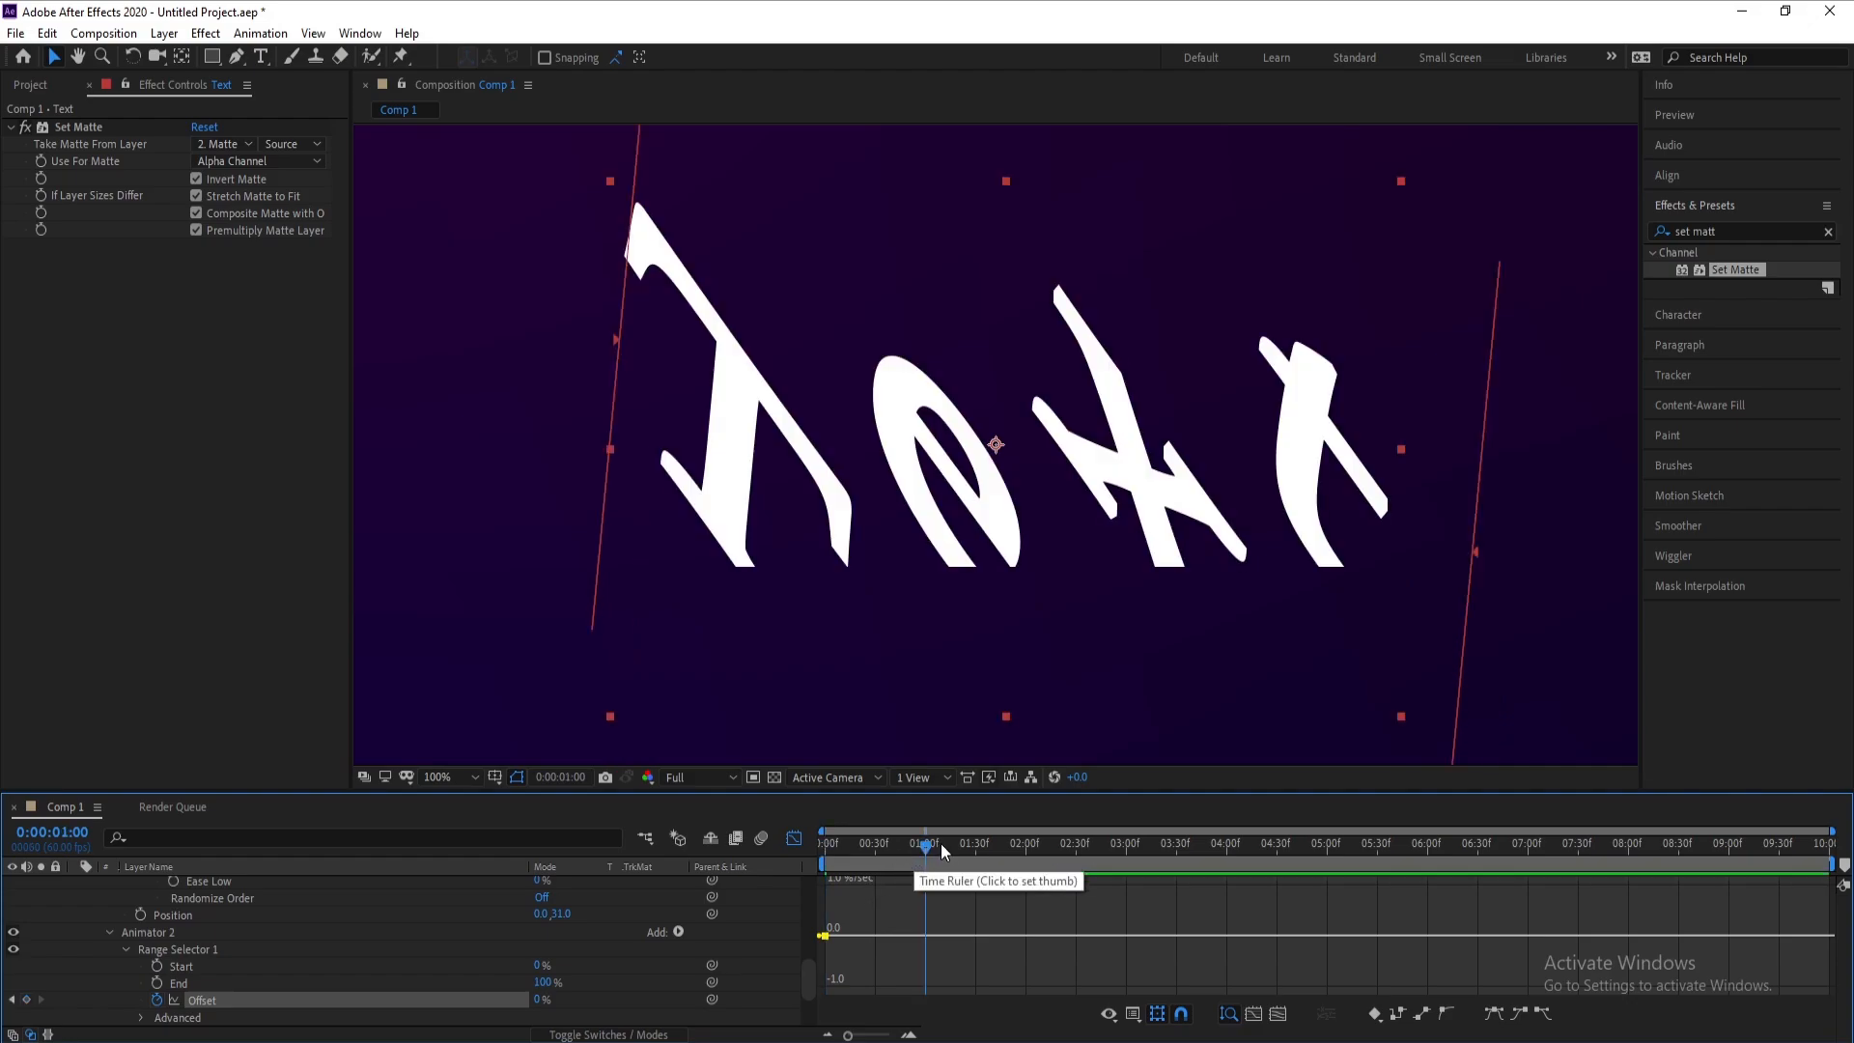
left_click_drag(542, 1000, 1147, 998)
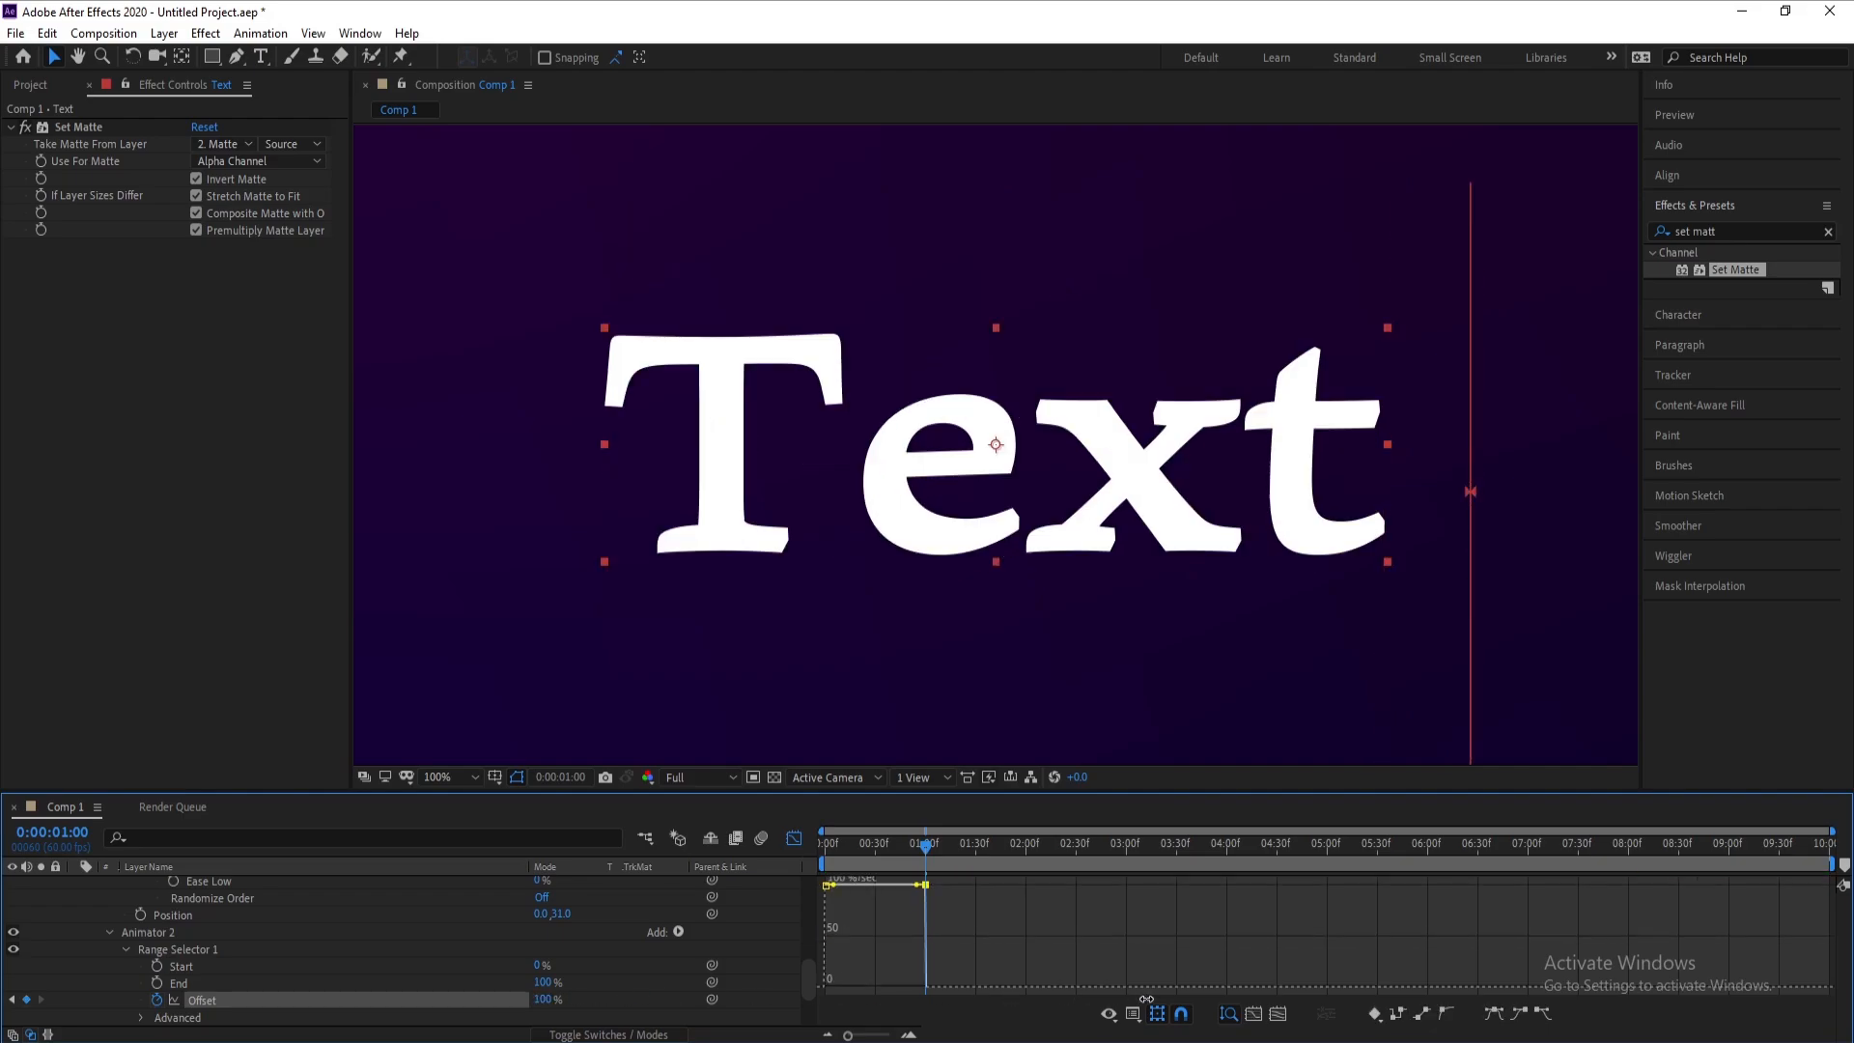
left_click_drag(928, 847, 797, 894)
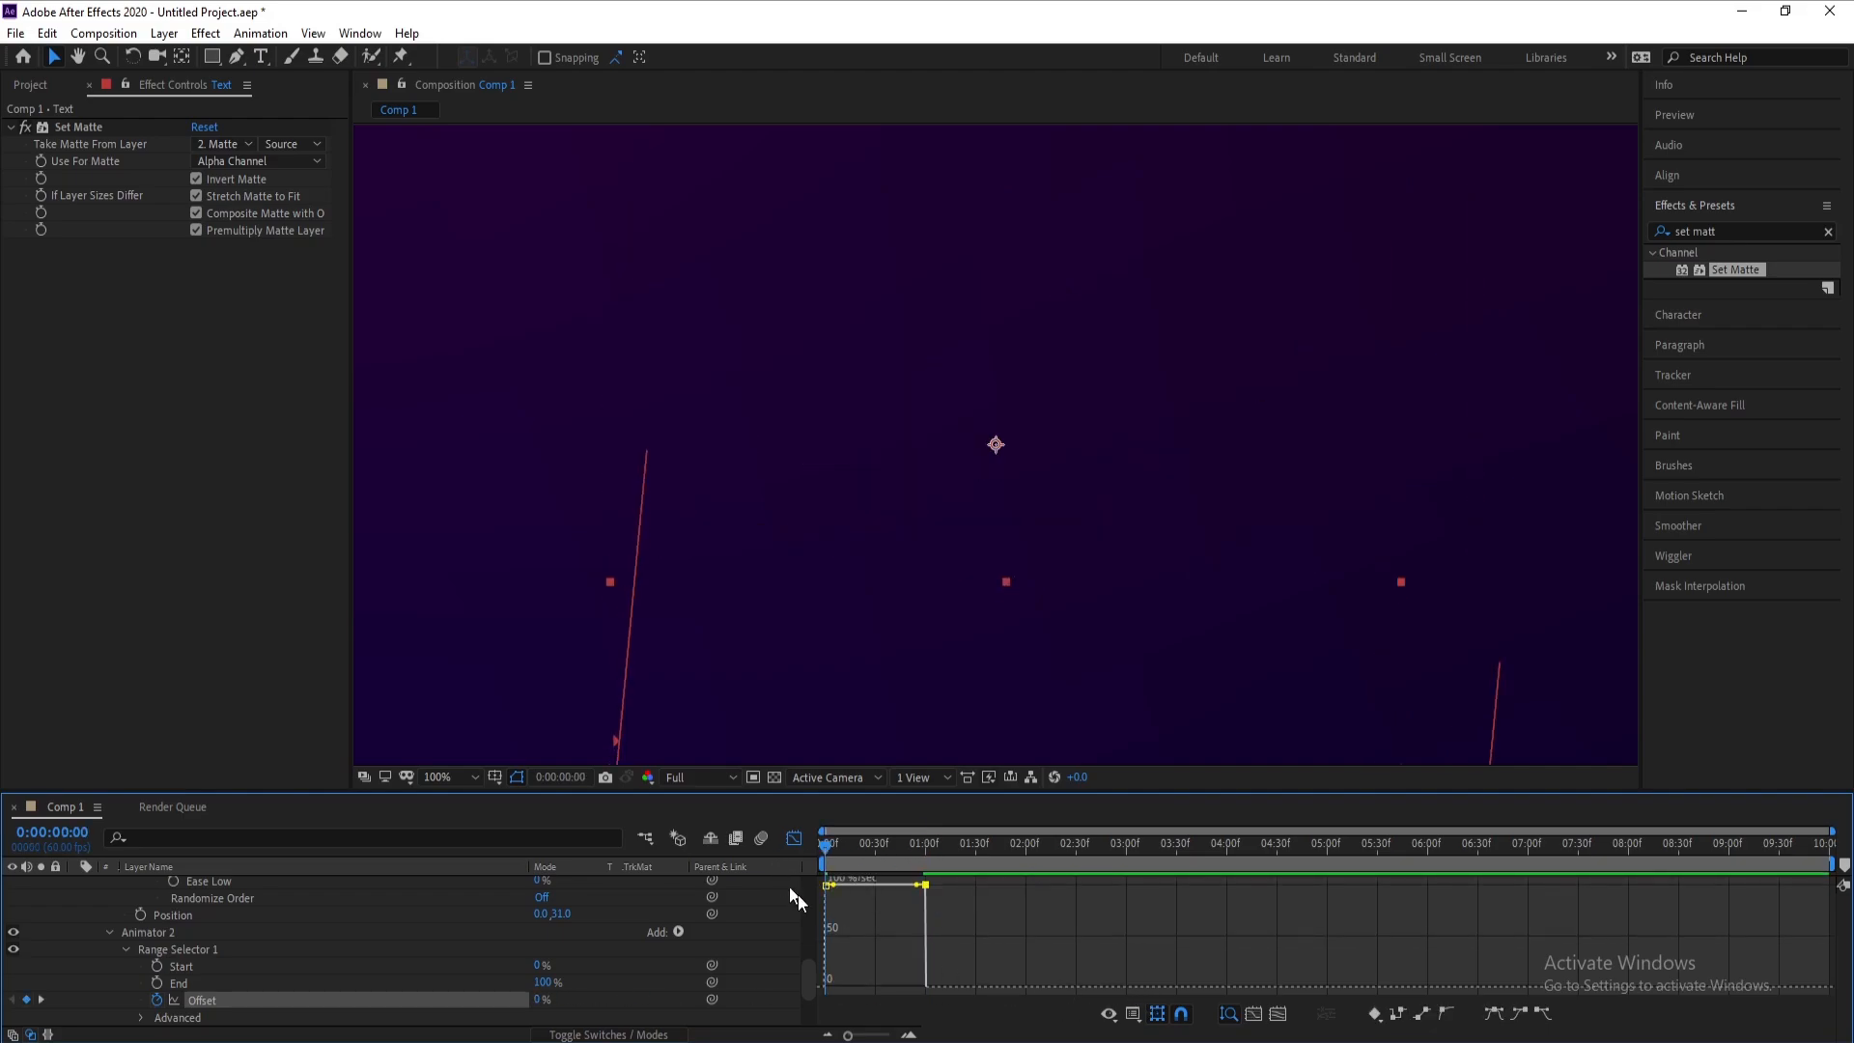
Preview the letter reveal with the added rotation several times from the first frame
key("space")
key("space")
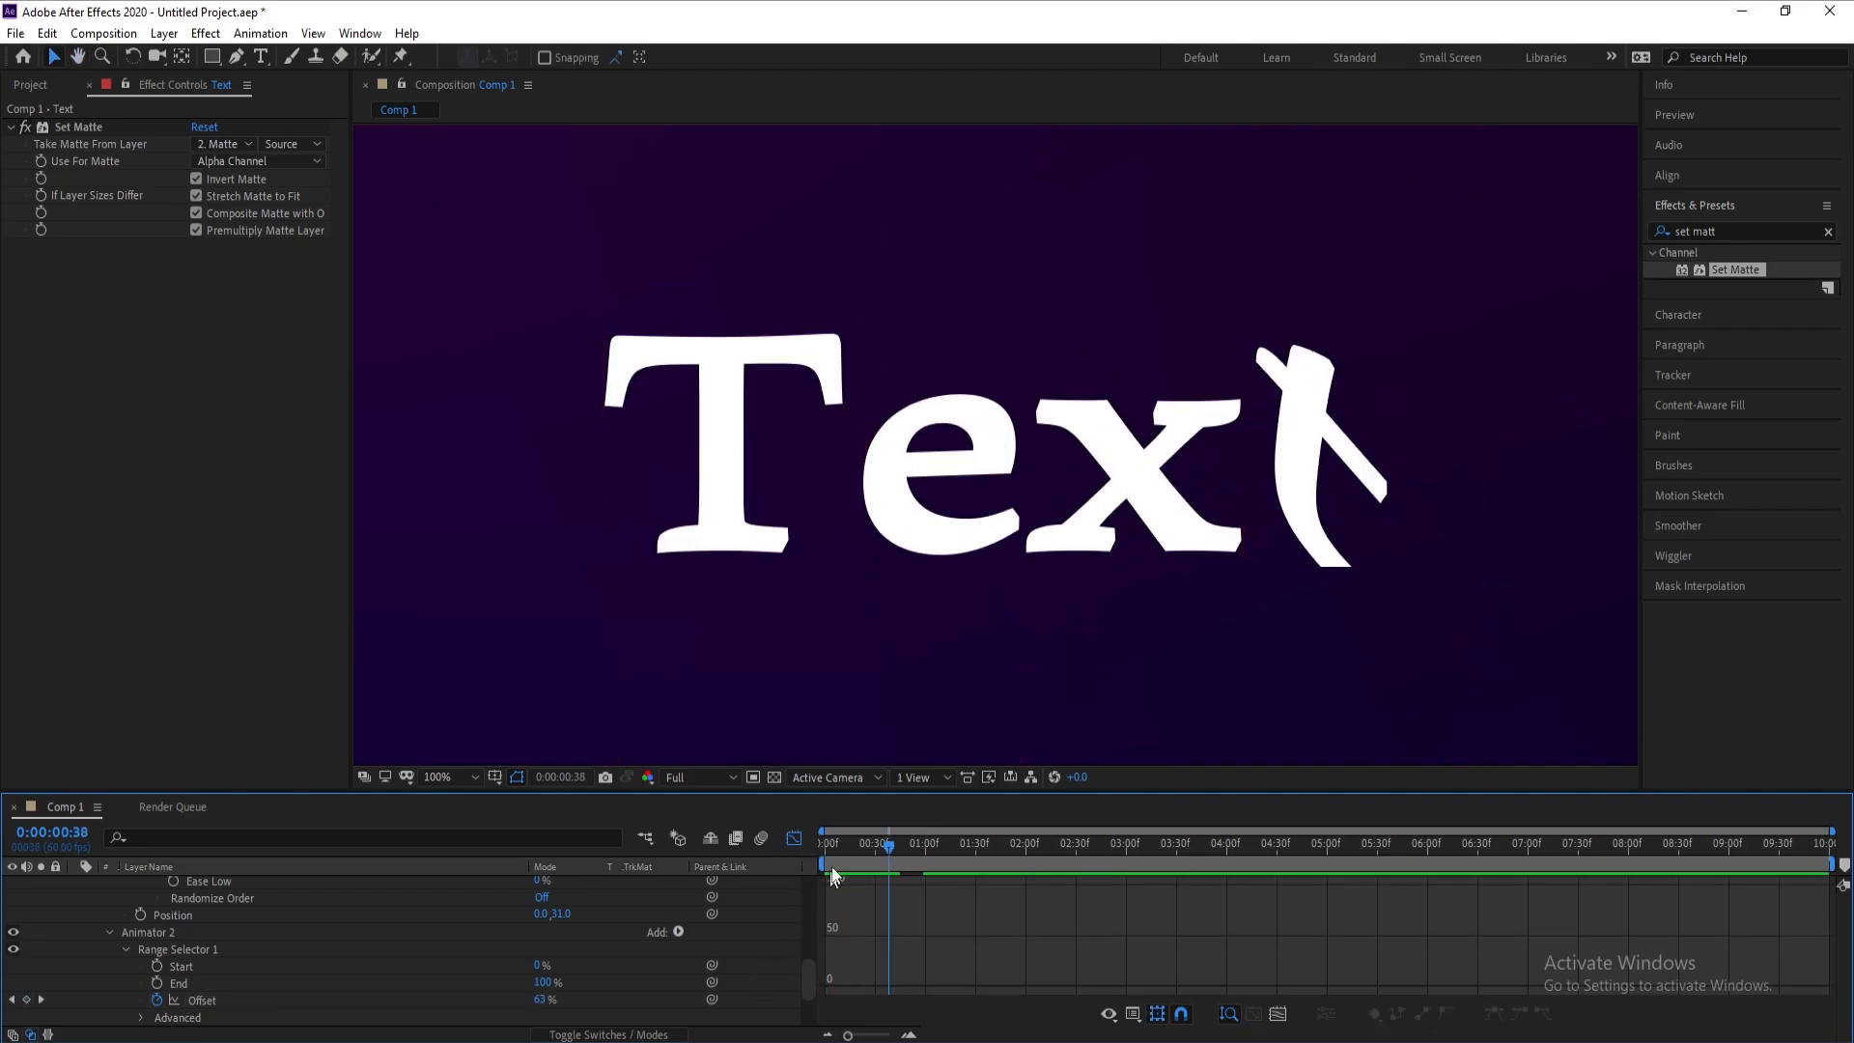
key("space")
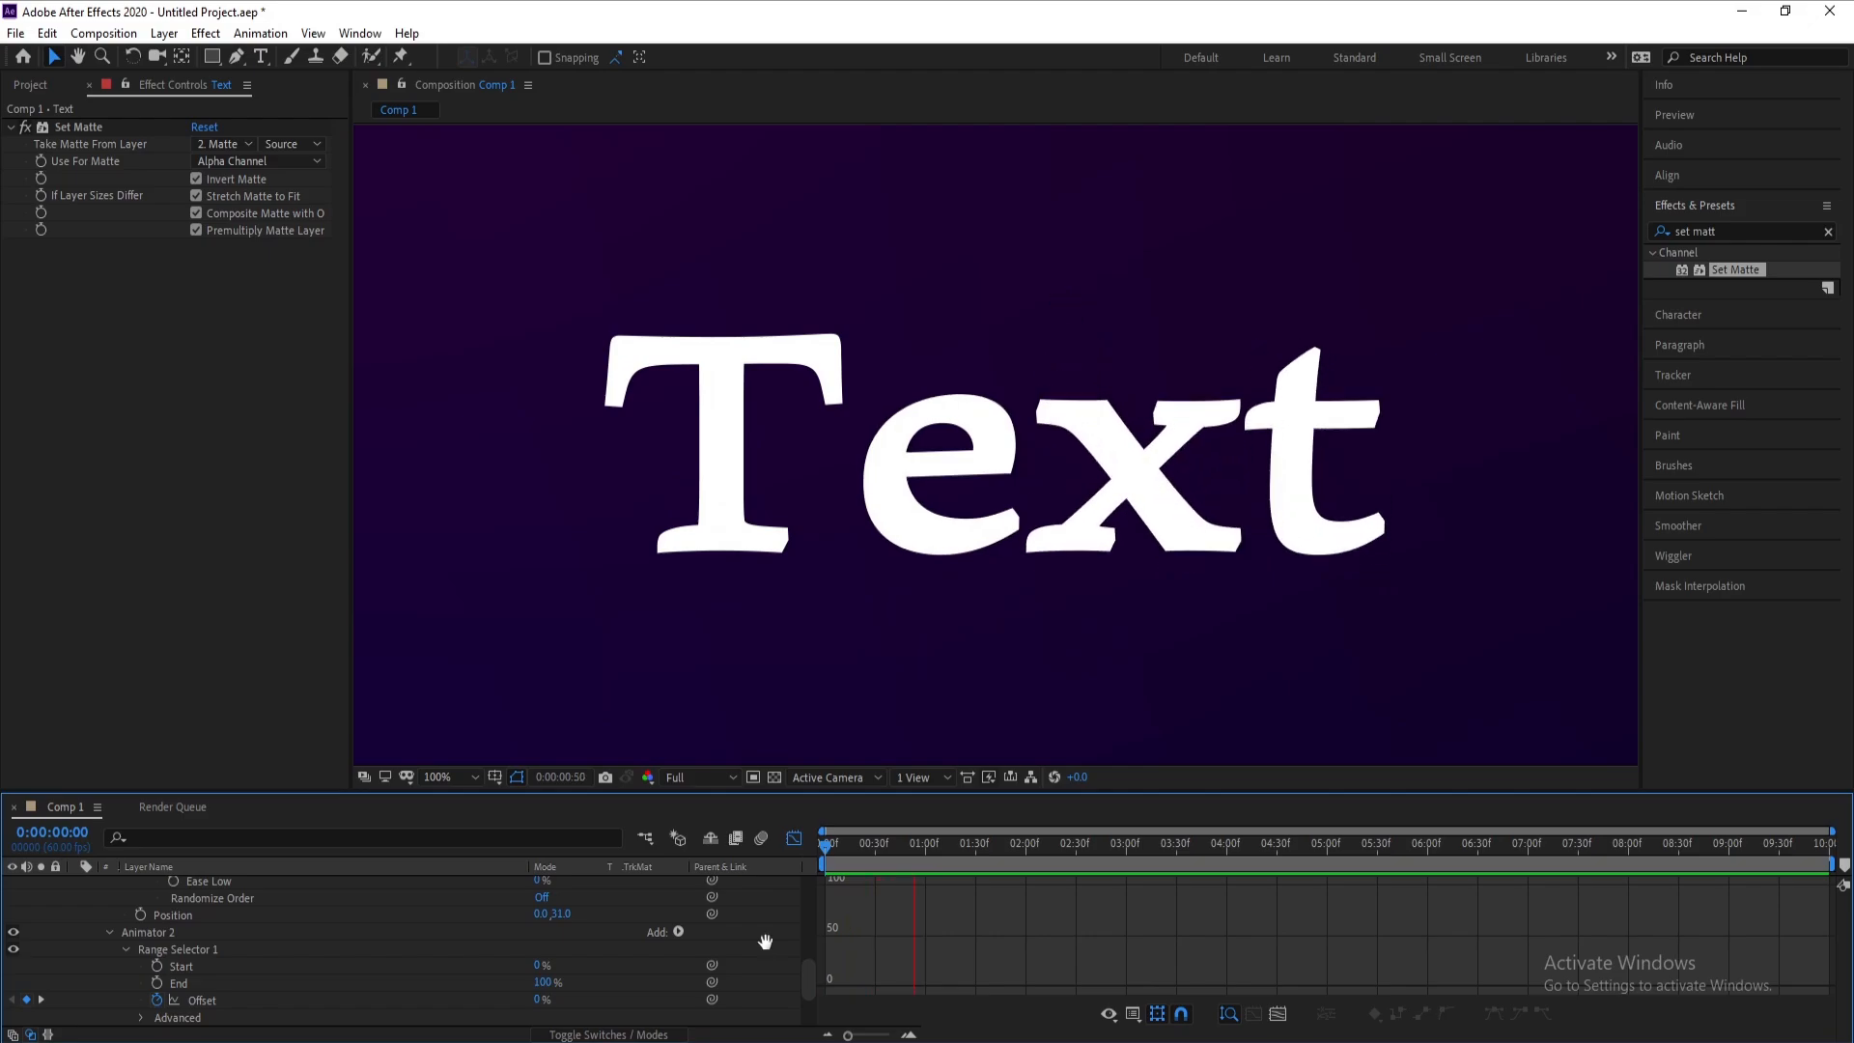
key("space")
key("space")
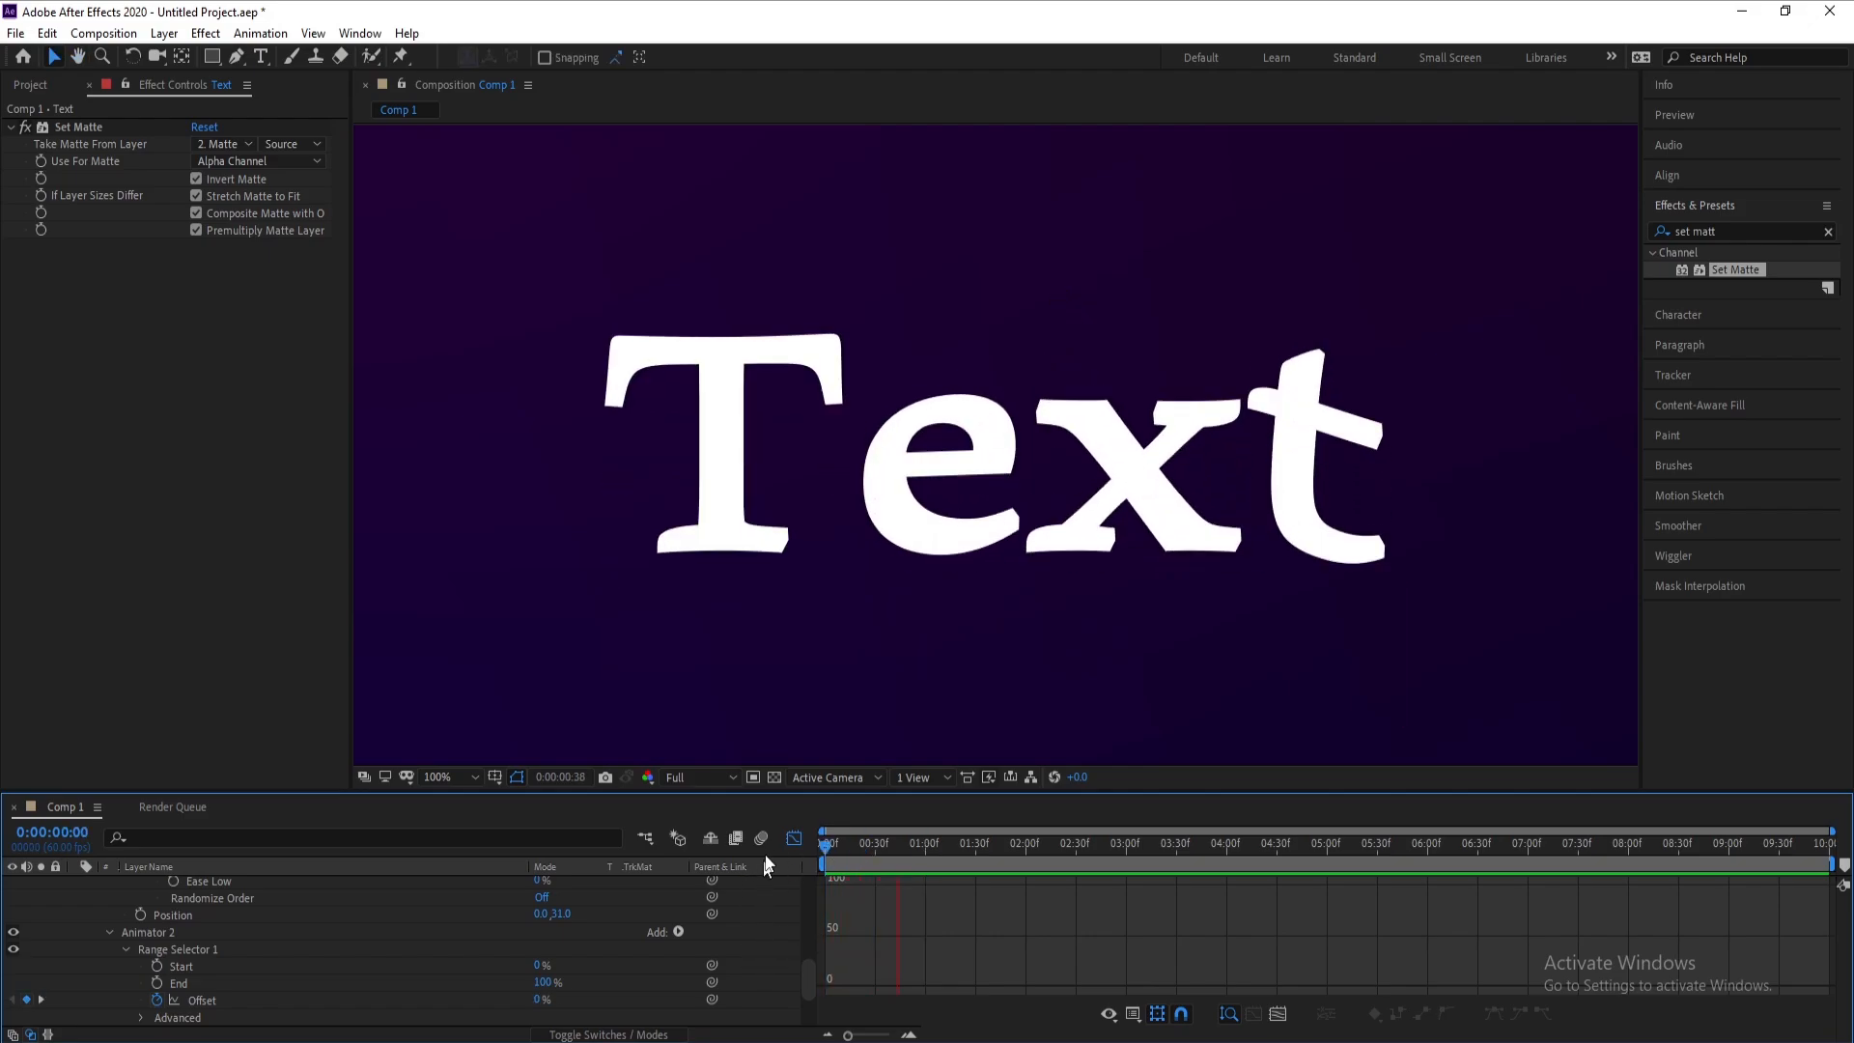
key("space")
Apply Easy Ease to both of Animator 2's Offset keyframes and show their speed graph
left_click(197, 1003)
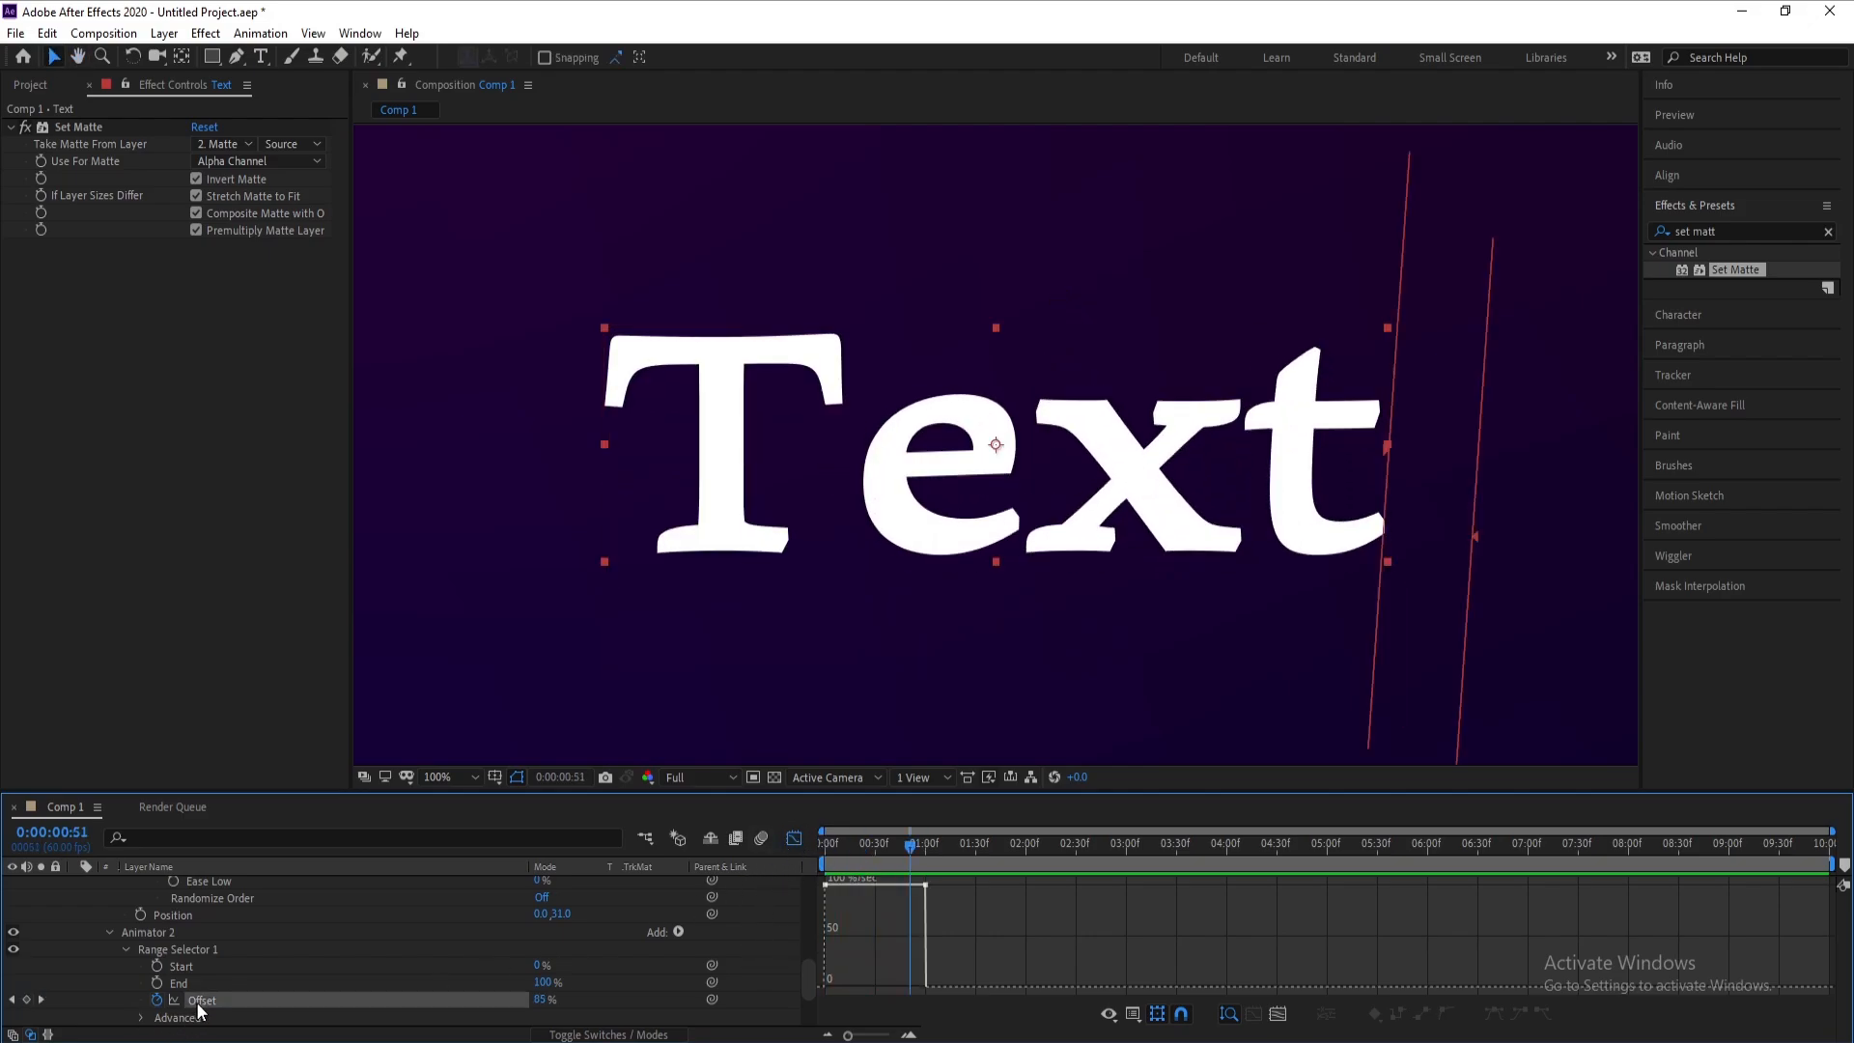
left_click(1133, 1013)
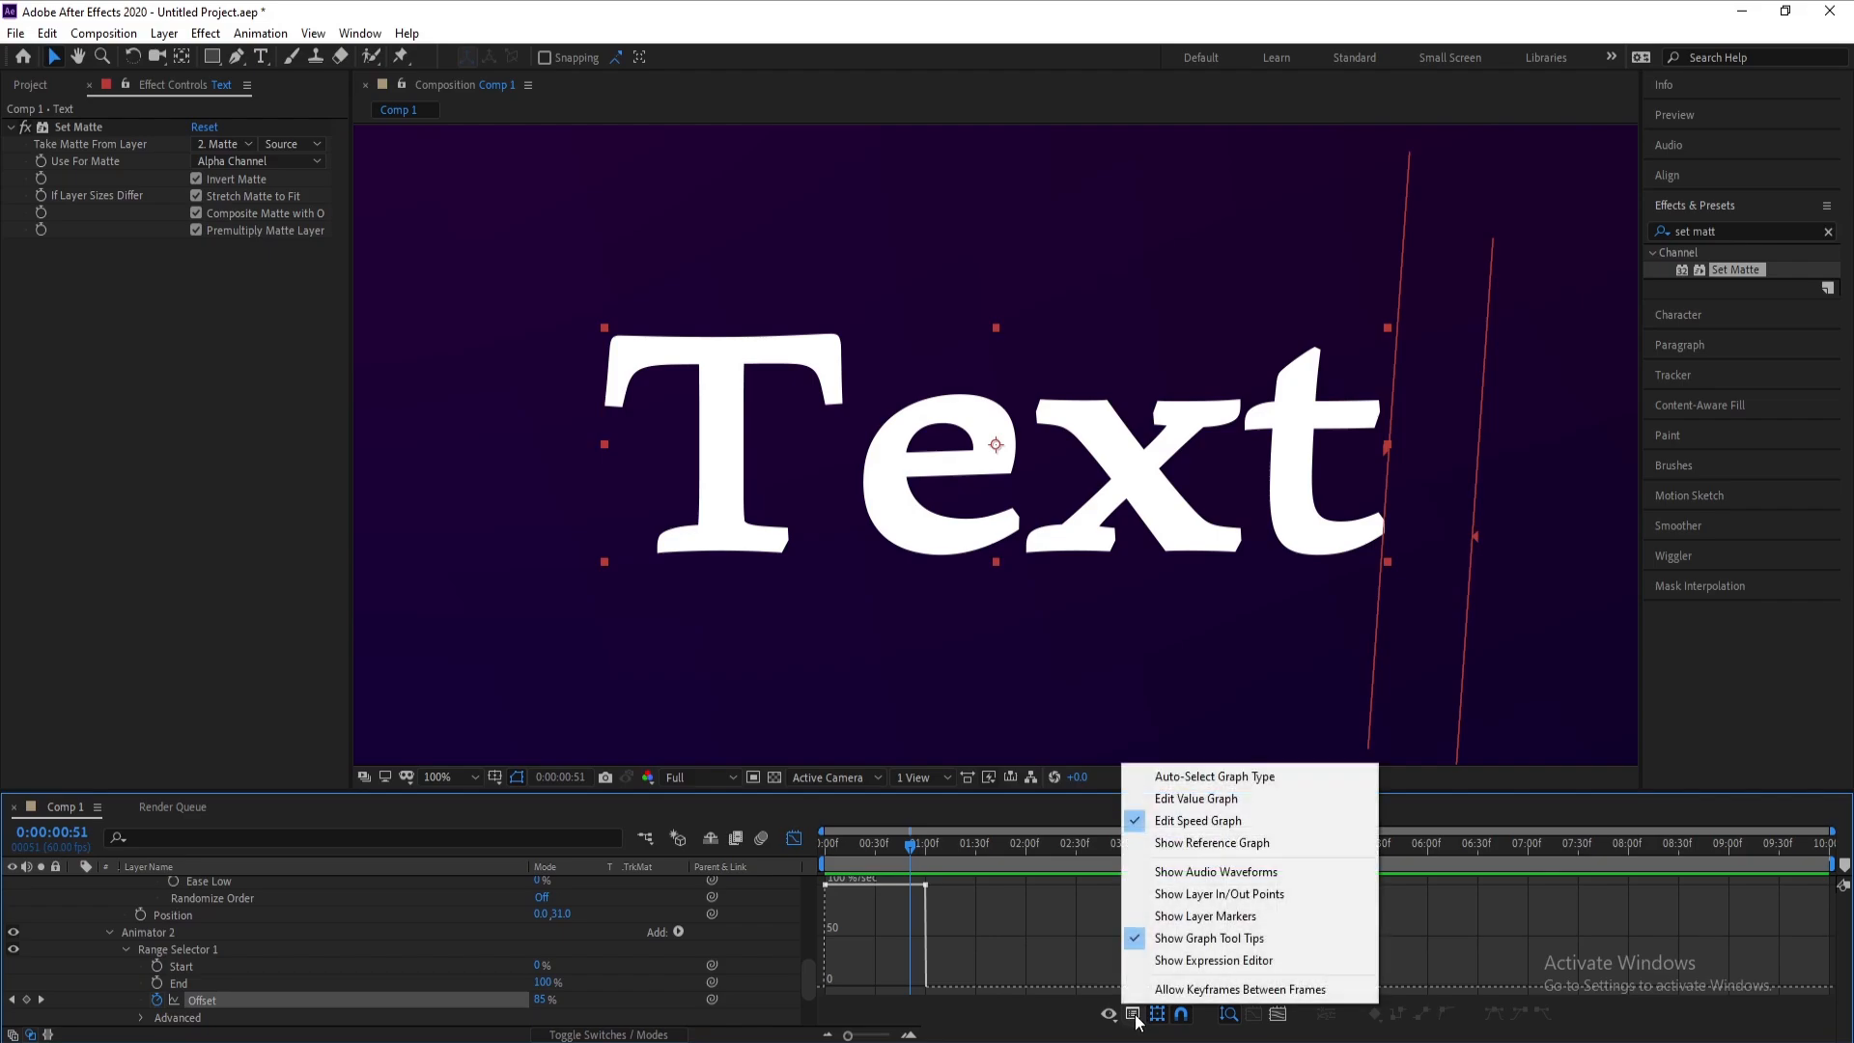
left_click(1198, 821)
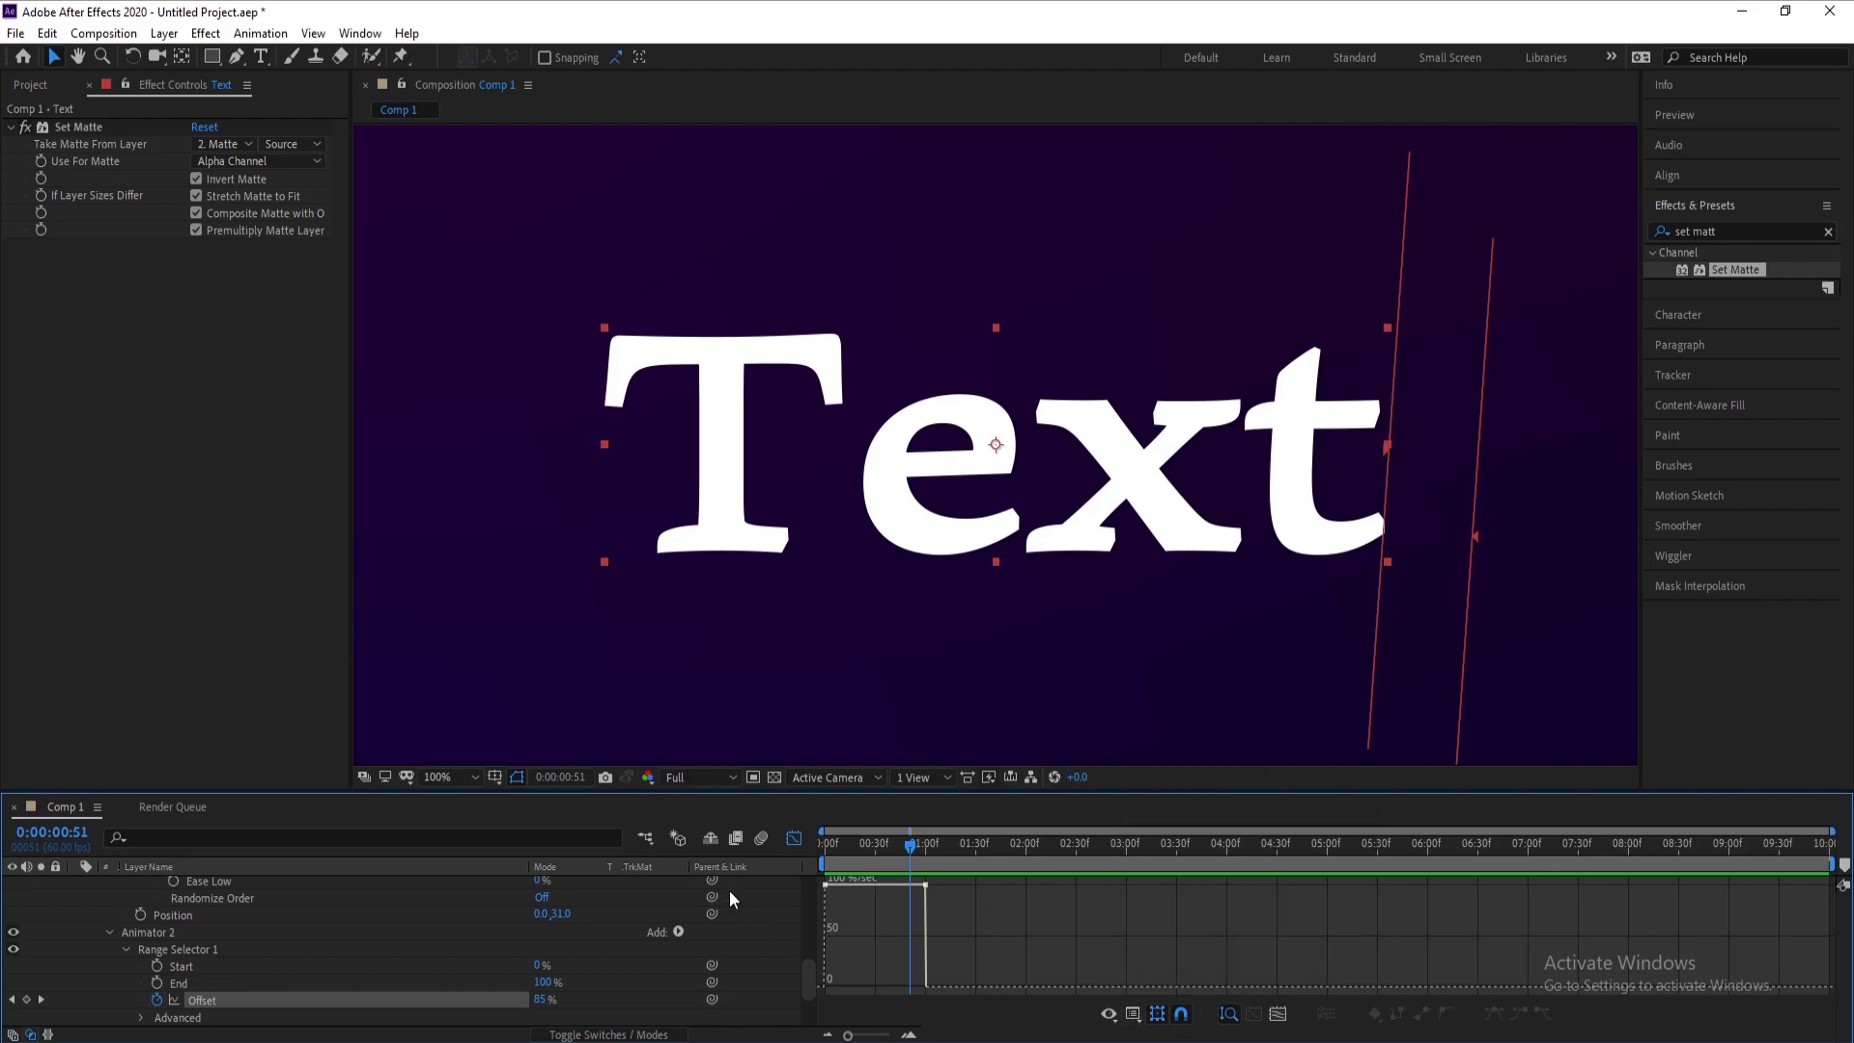
left_click(793, 840)
left_click(793, 841)
left_click(793, 840)
left_click_drag(973, 992, 816, 1012)
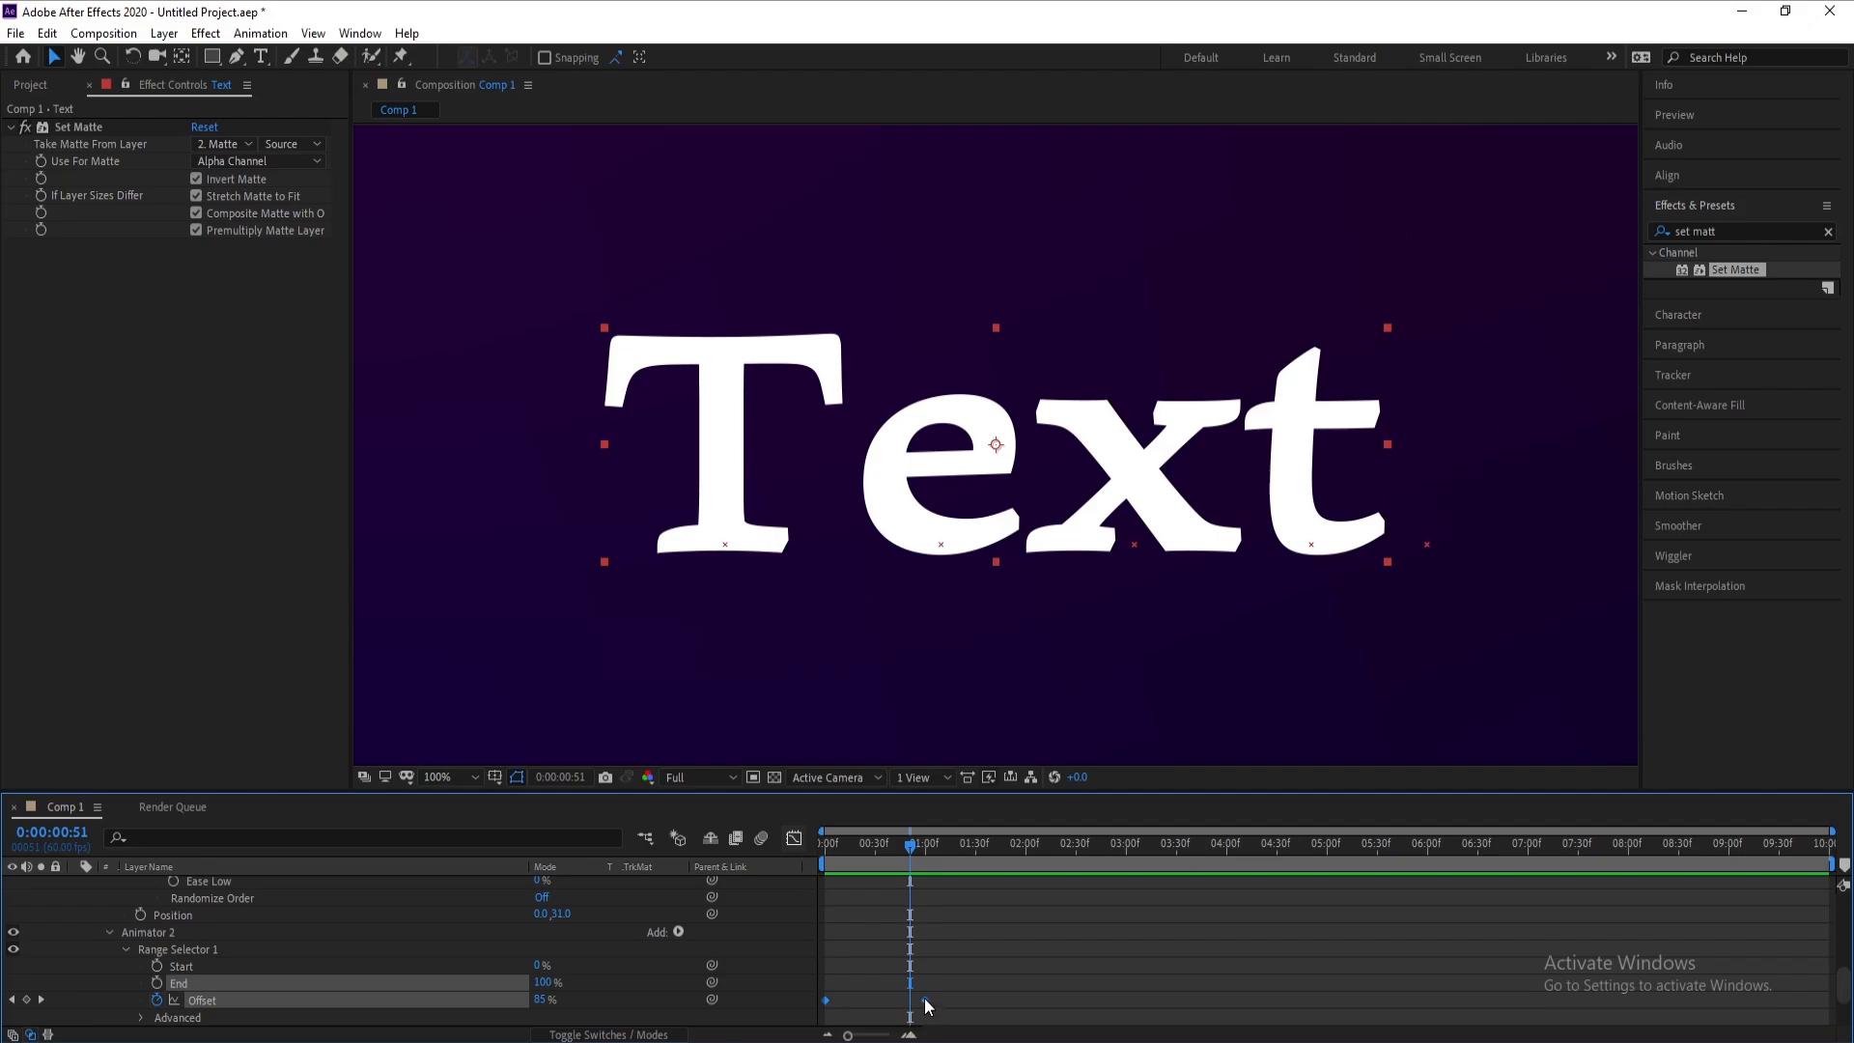
right_click(925, 999)
mouse_move(1011, 985)
left_click(1197, 841)
left_click(793, 839)
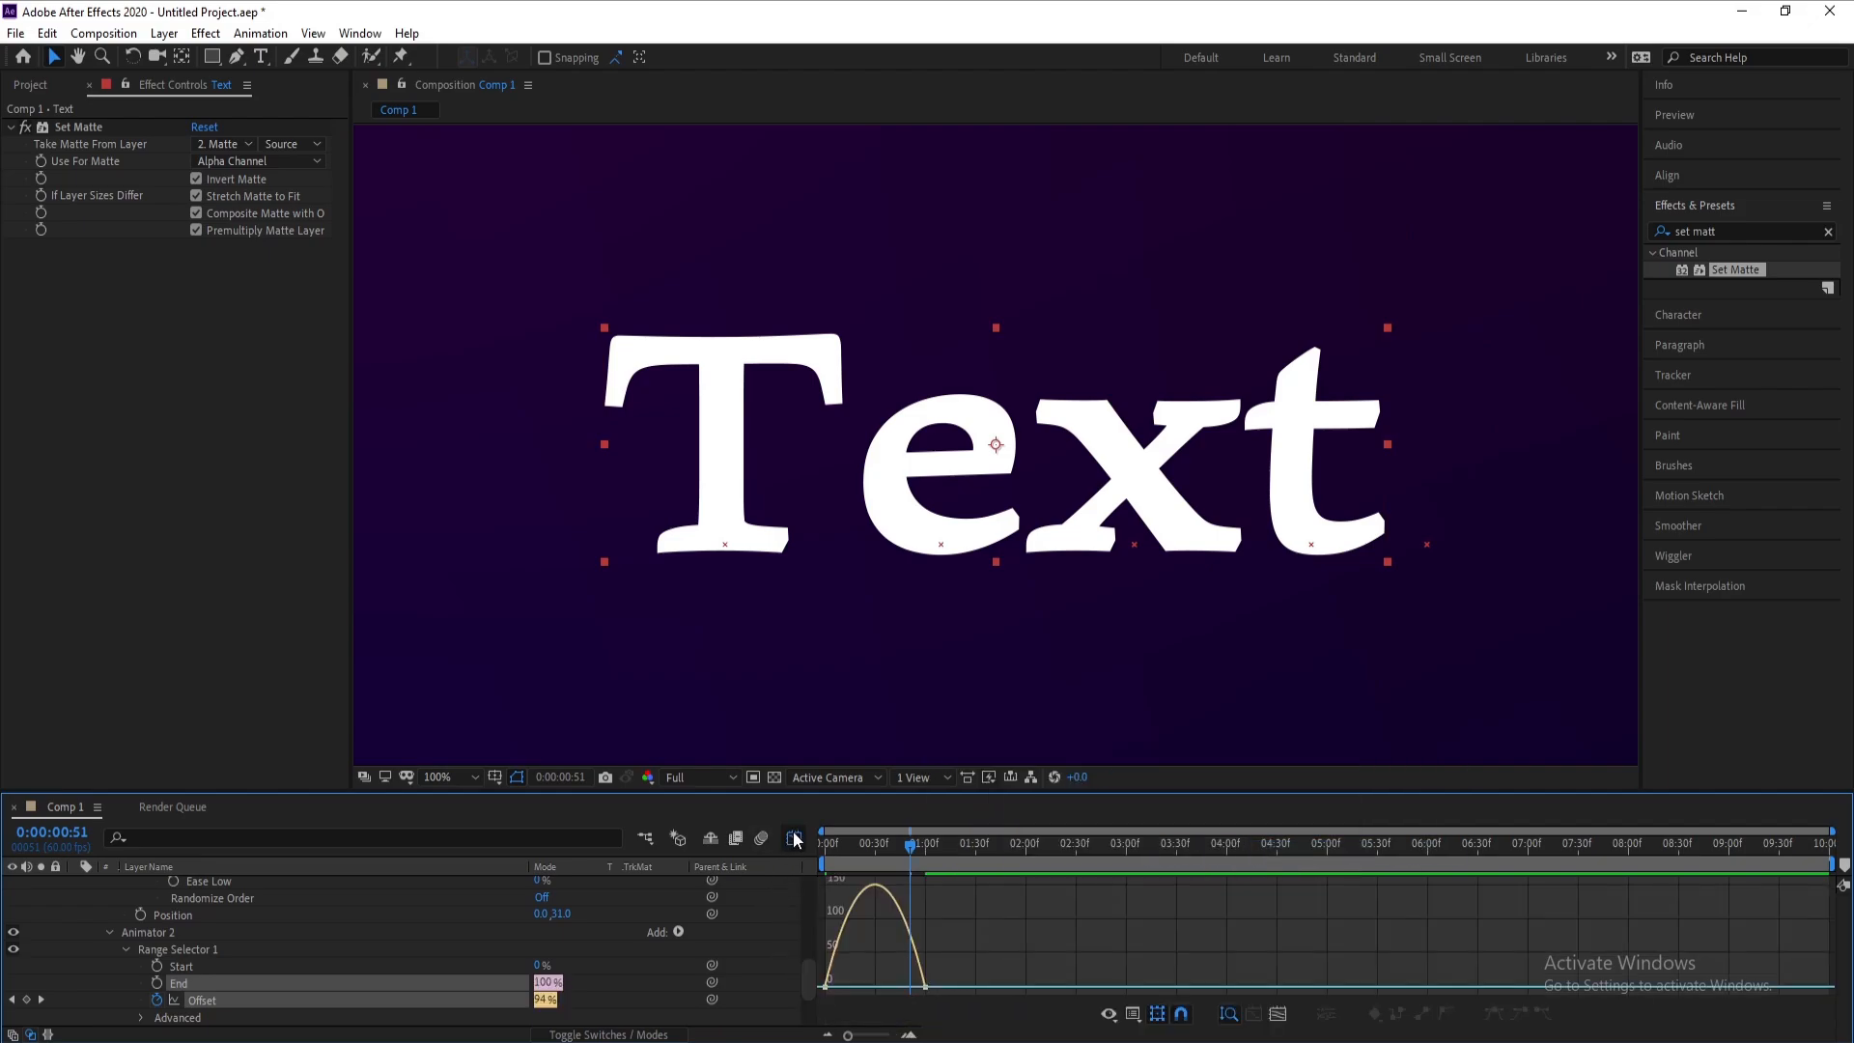
Lengthen the last Offset keyframe's incoming influence in the speed graph so the rotation peaks early and slows gradually
left_click(913, 987)
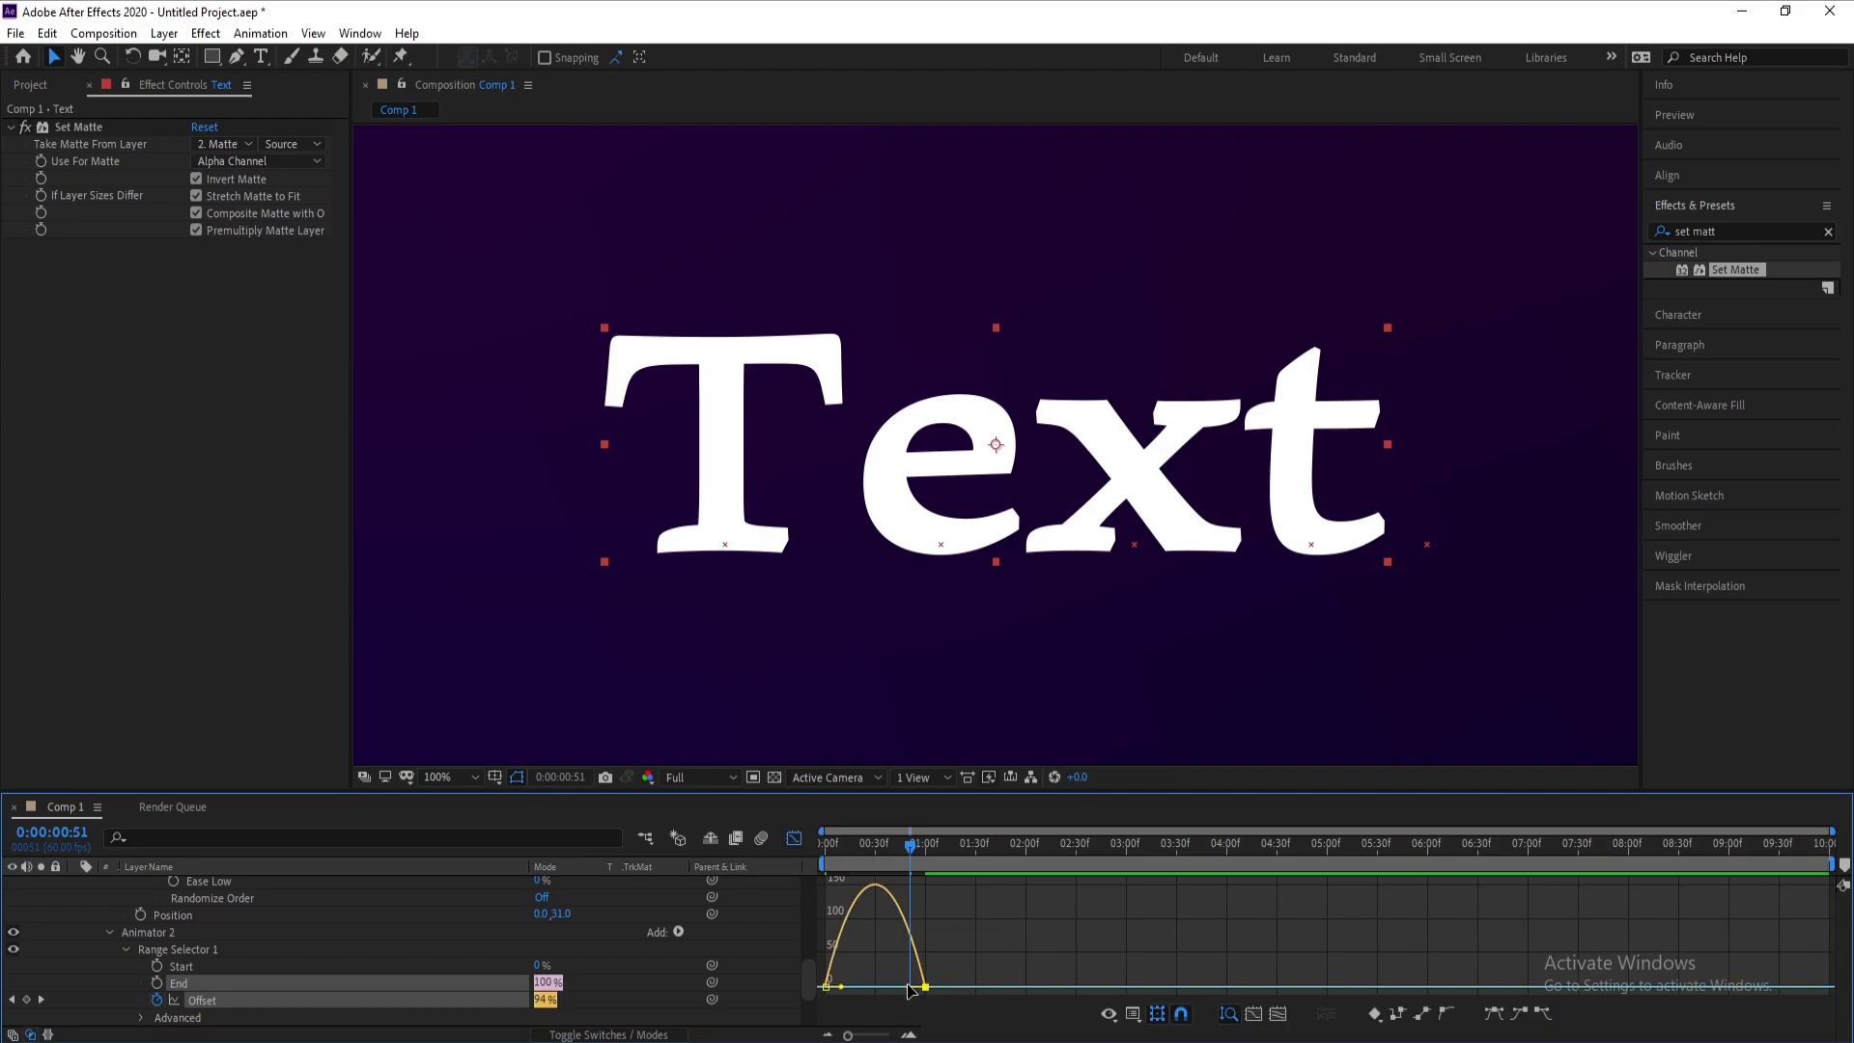
left_click_drag(908, 989, 895, 989)
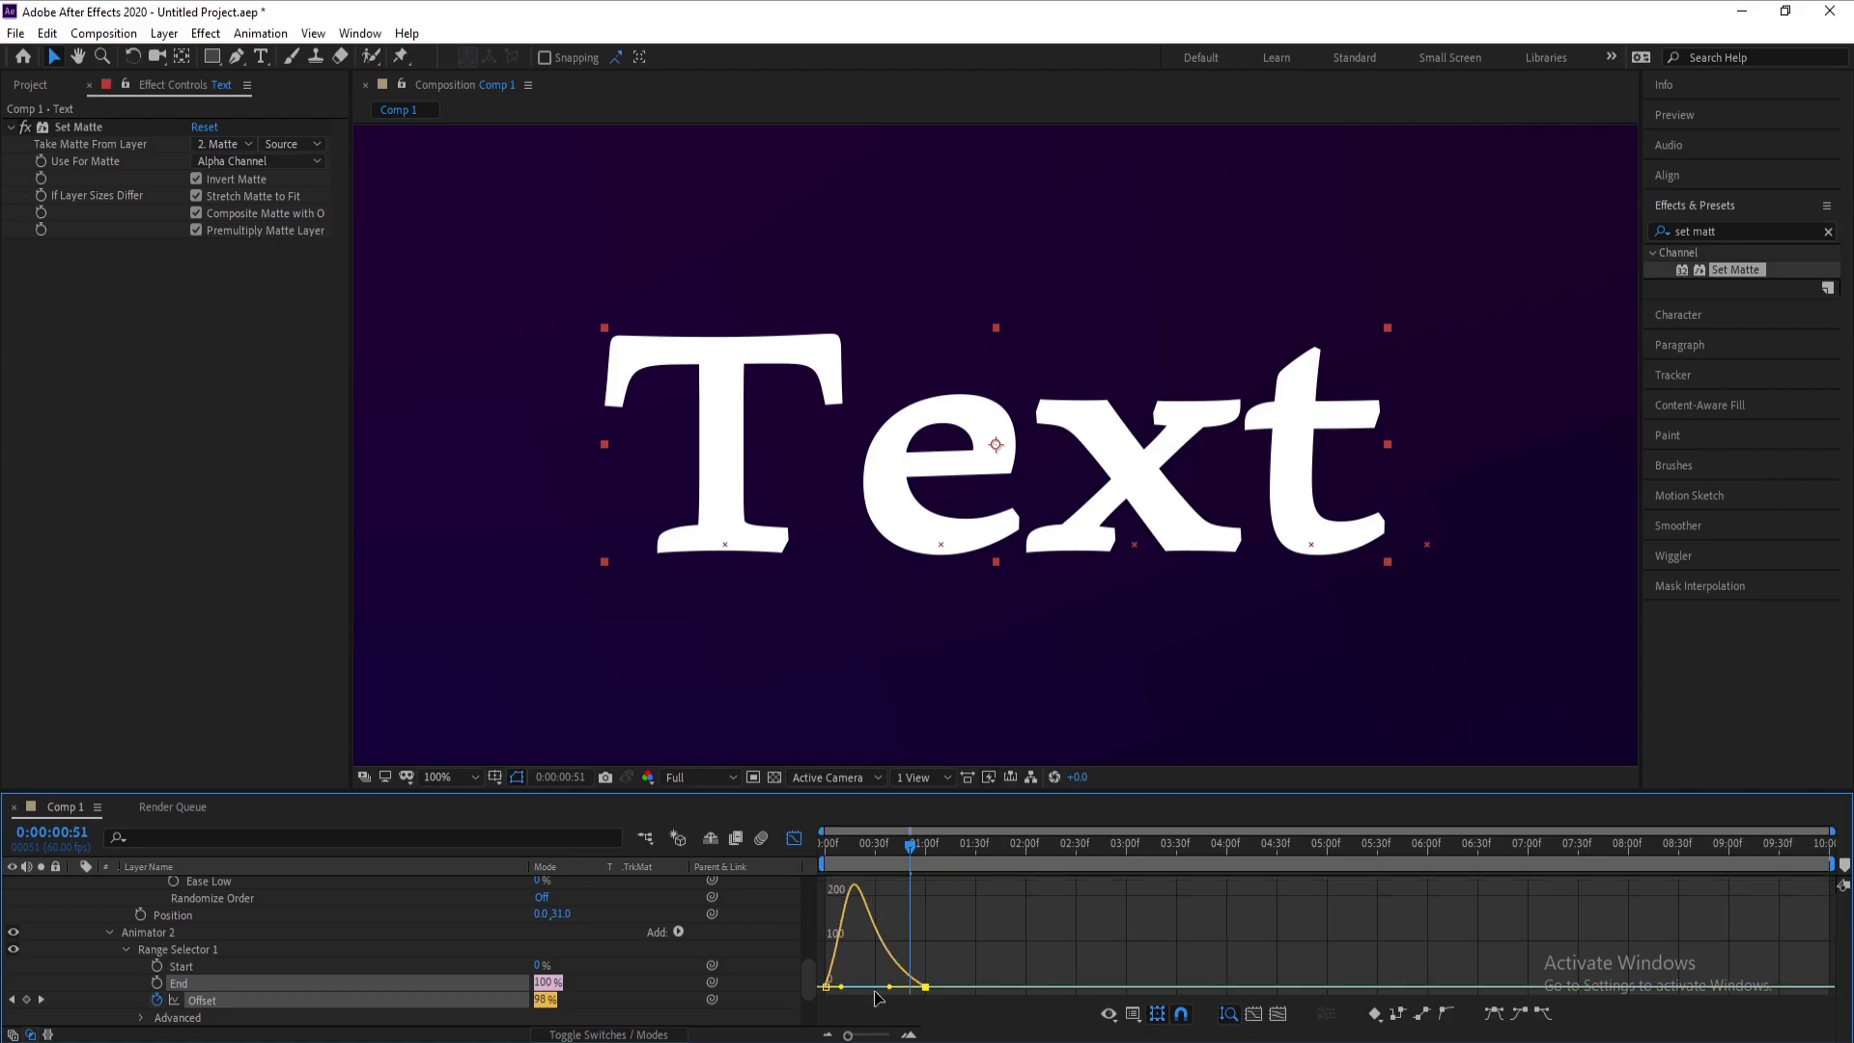
left_click(815, 945)
Return to the first frame and replay the reveal several times to check the eased rotation
key("Home")
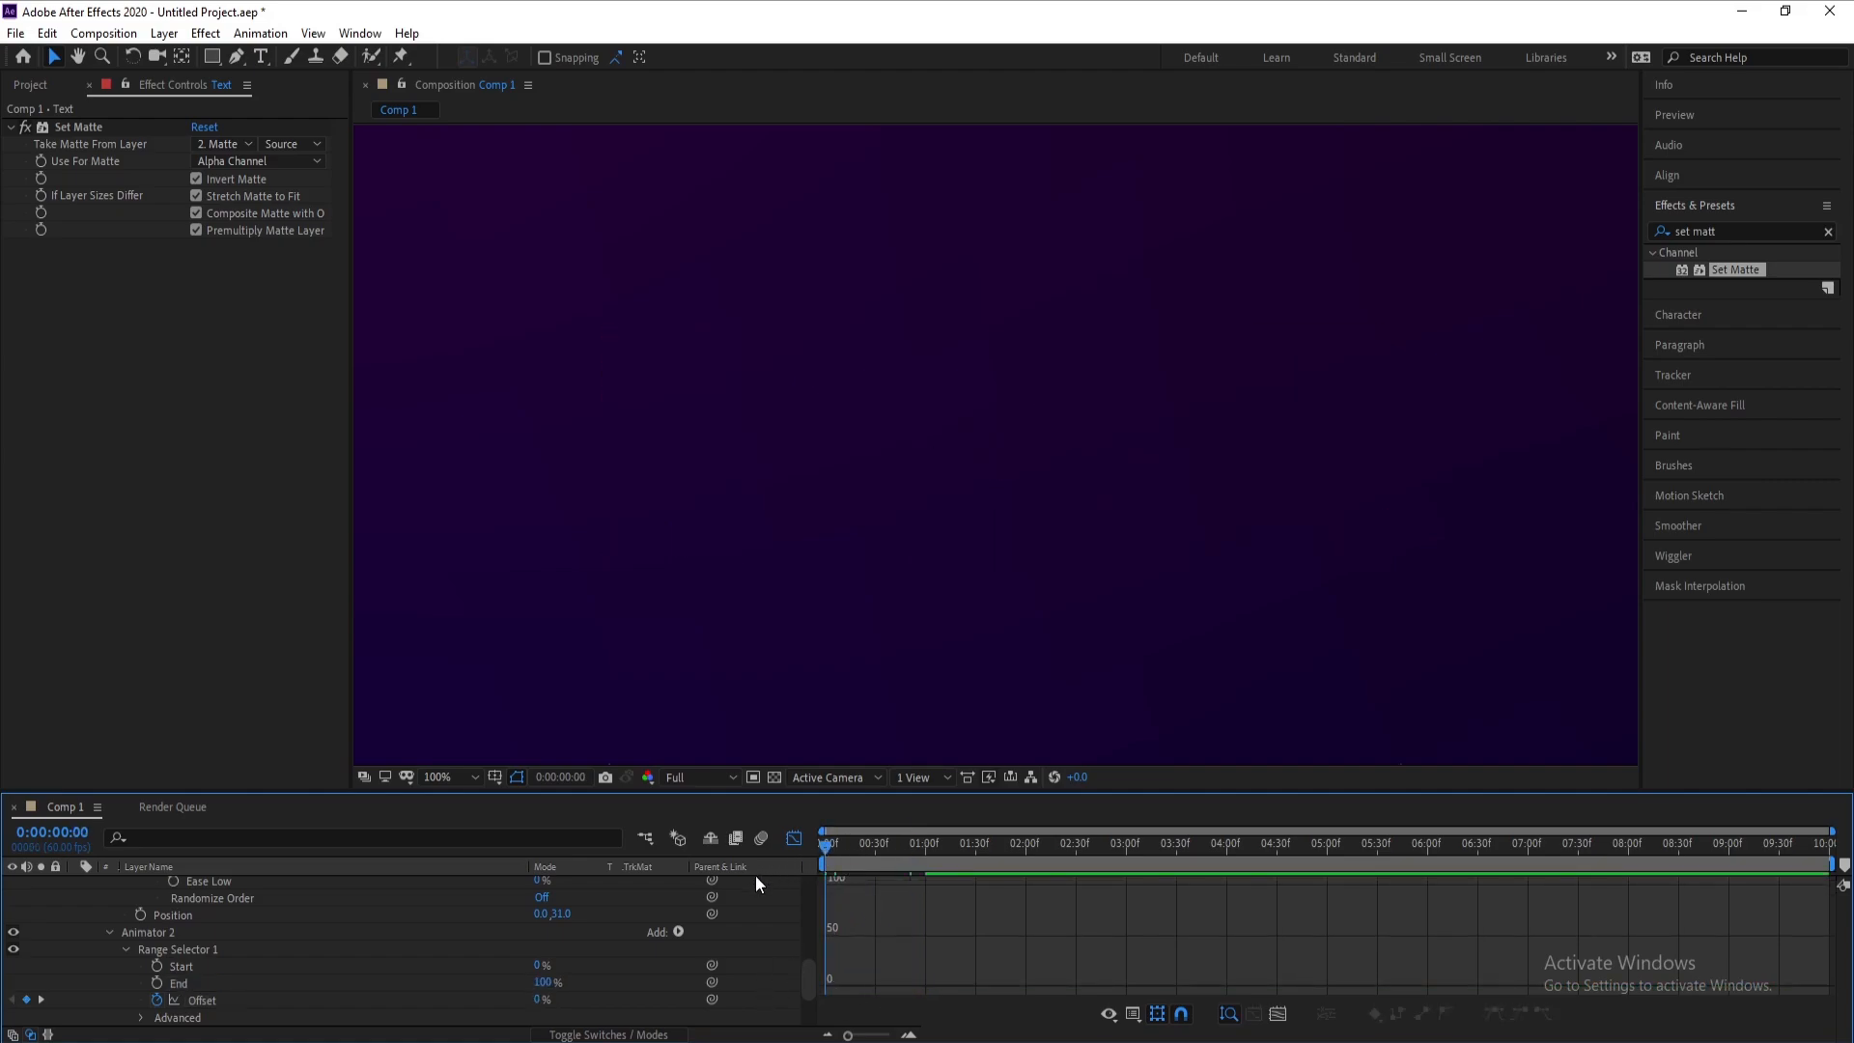
key("space")
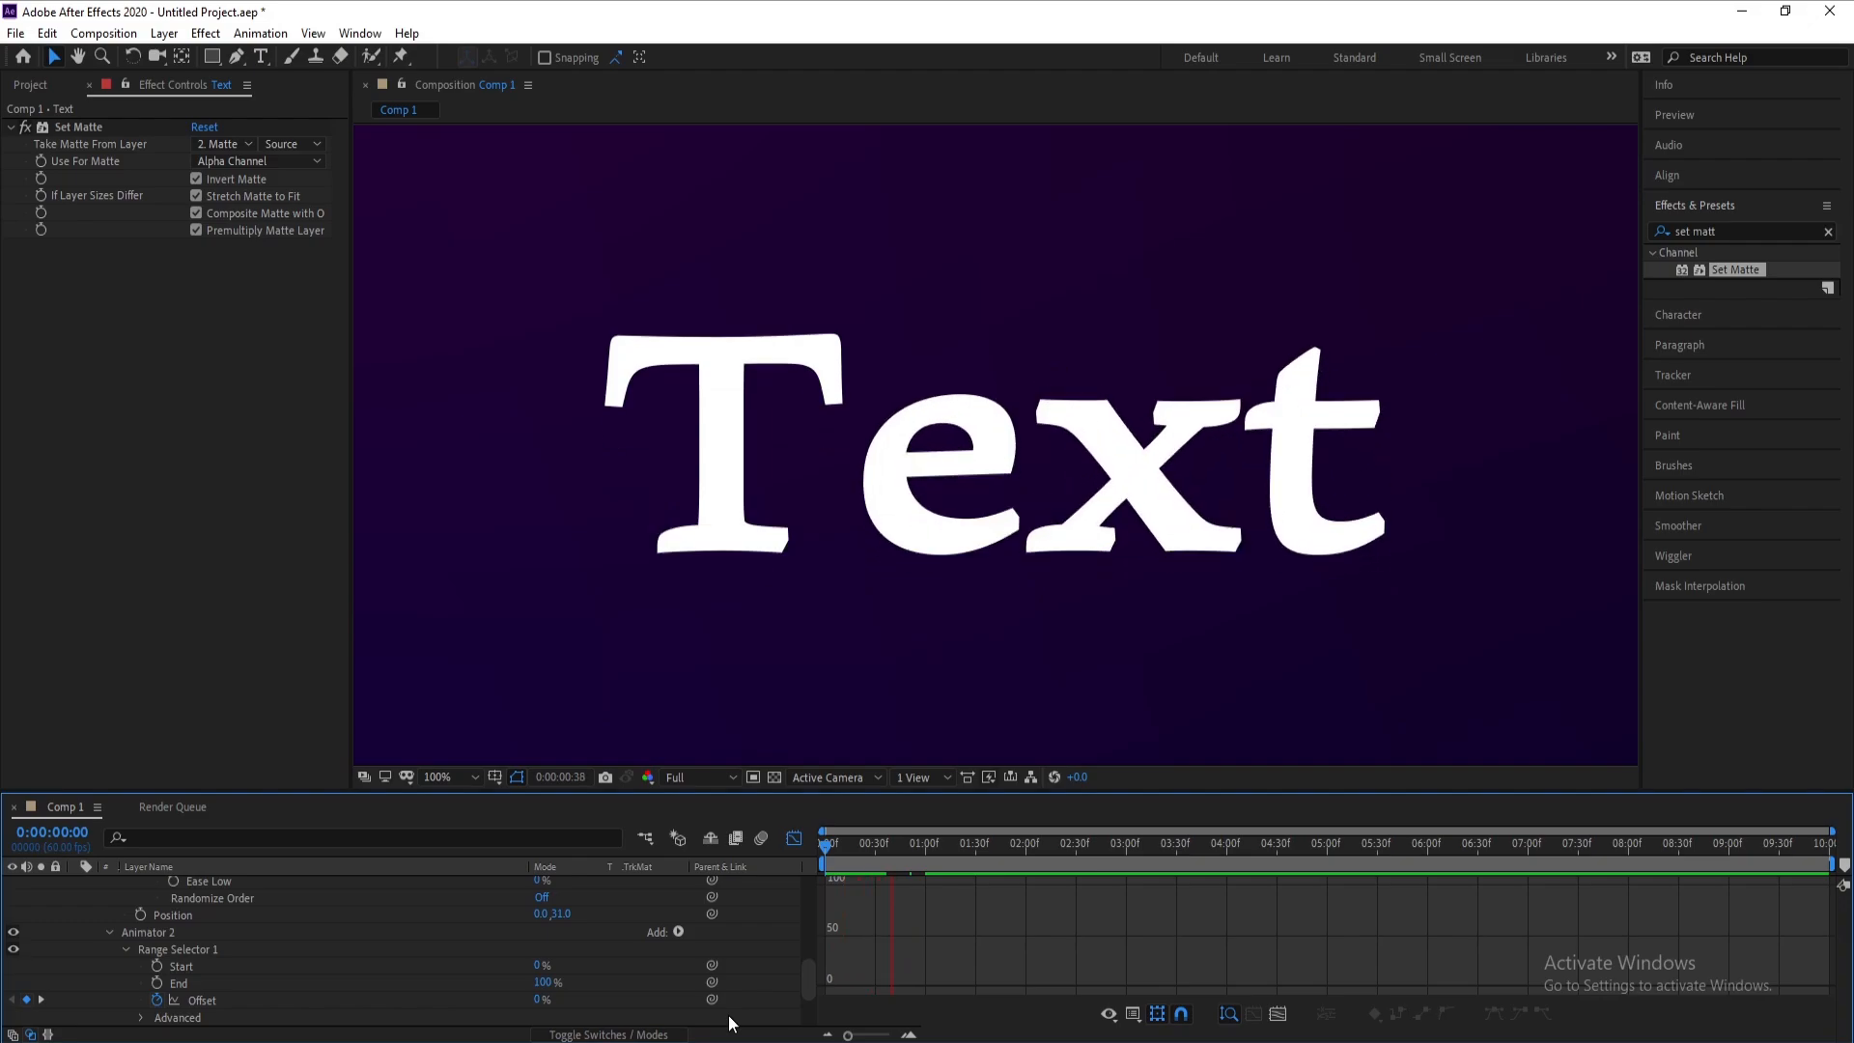
key("space")
key("space")
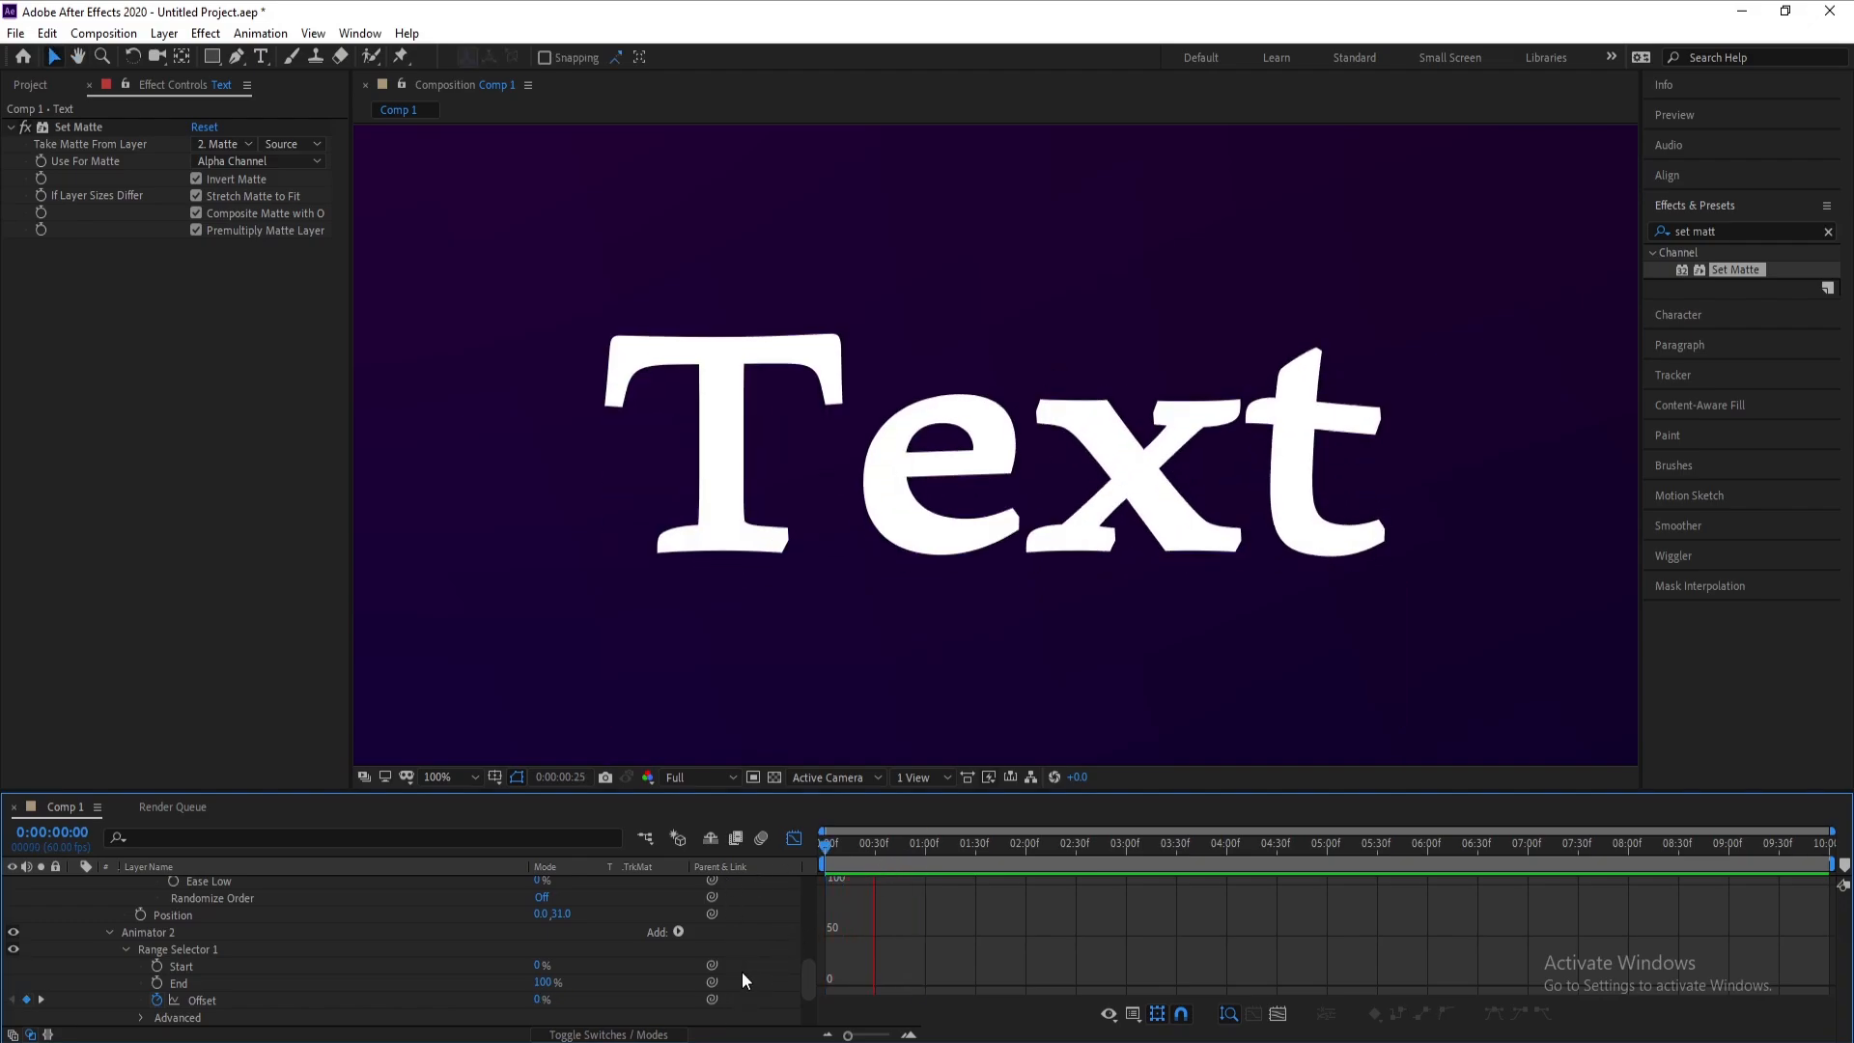
key("space")
key("space")
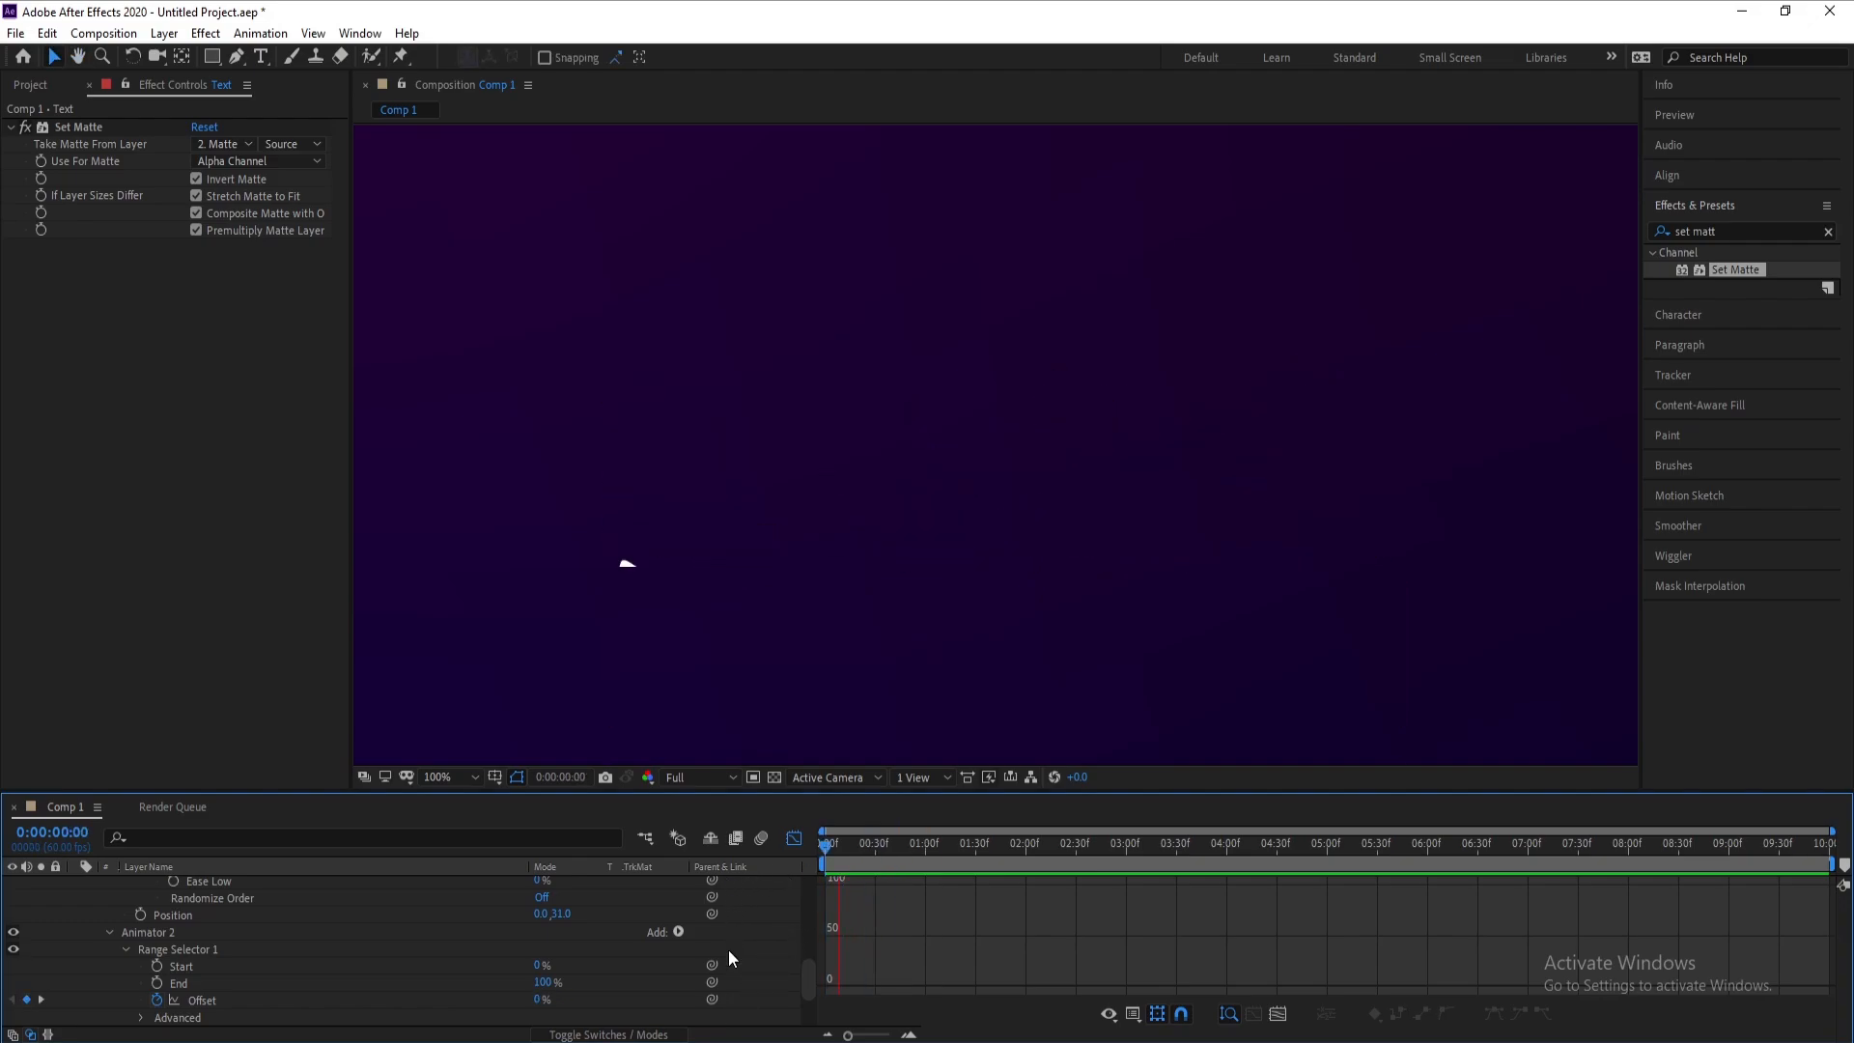
key("space")
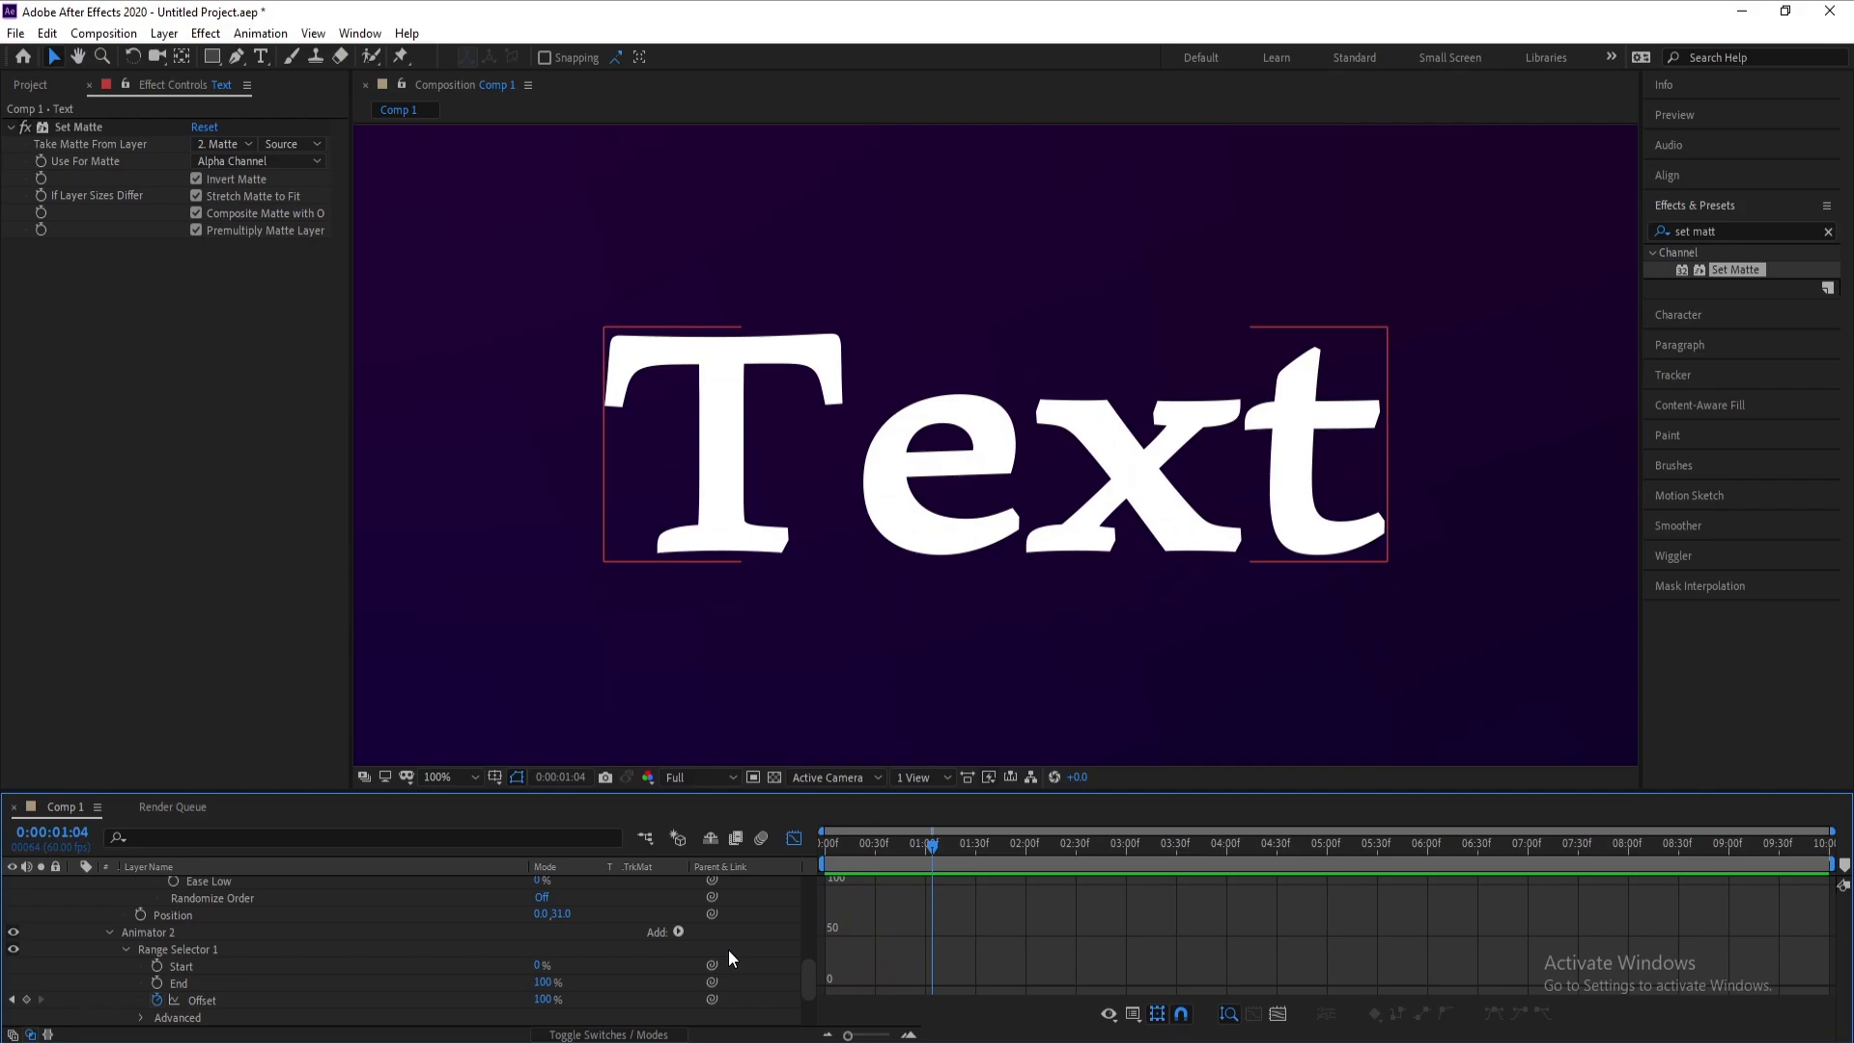